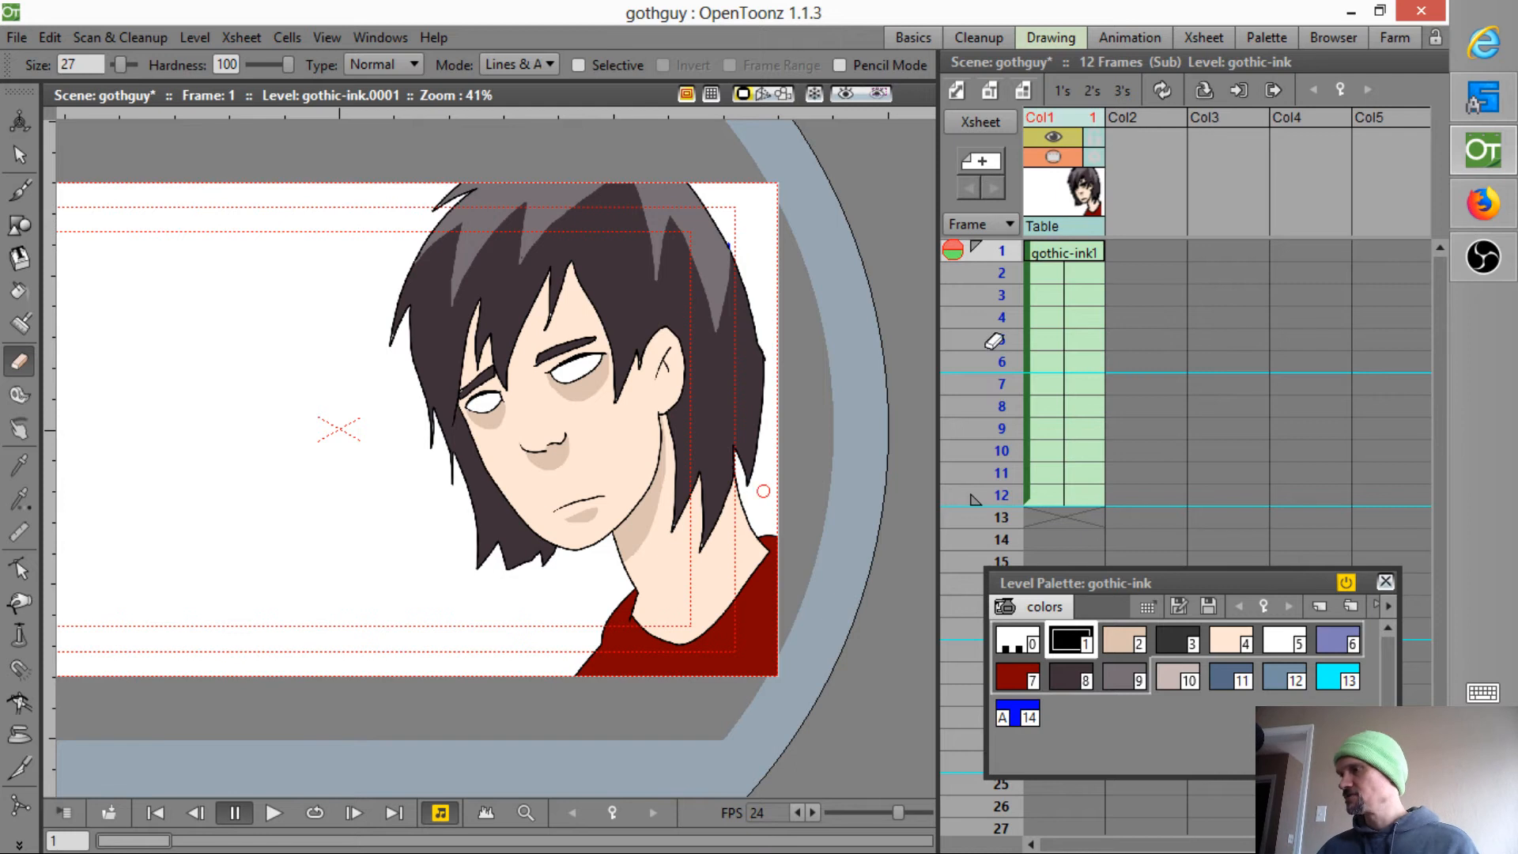
- Leave the gothic-ink sub-xsheet and go up two levels to the main scene xsheet
click(1060, 253)
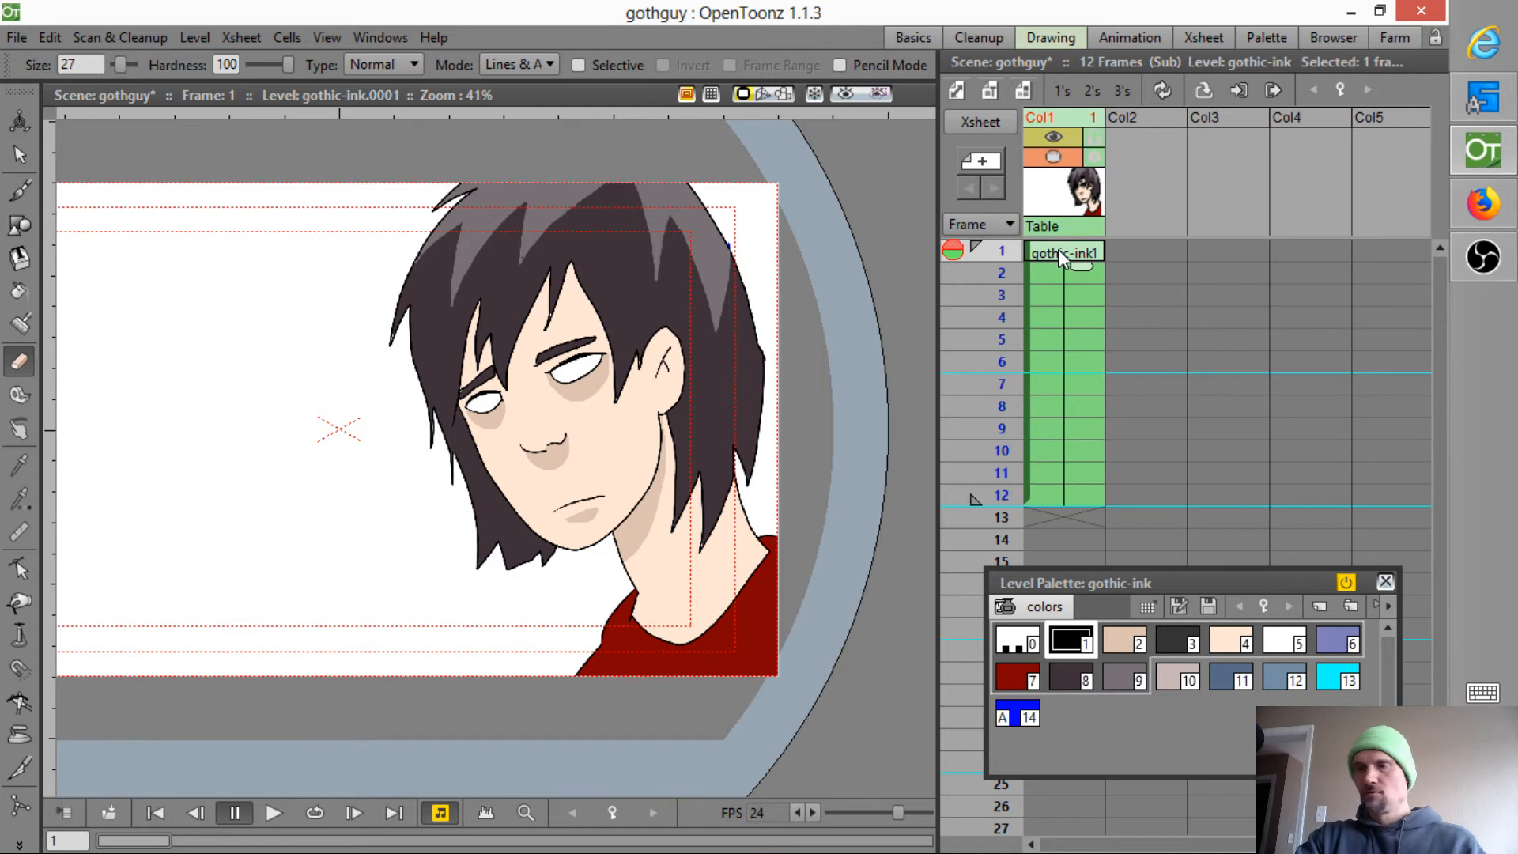
key(ctrl+shift+e)
key(ctrl+shift+e)
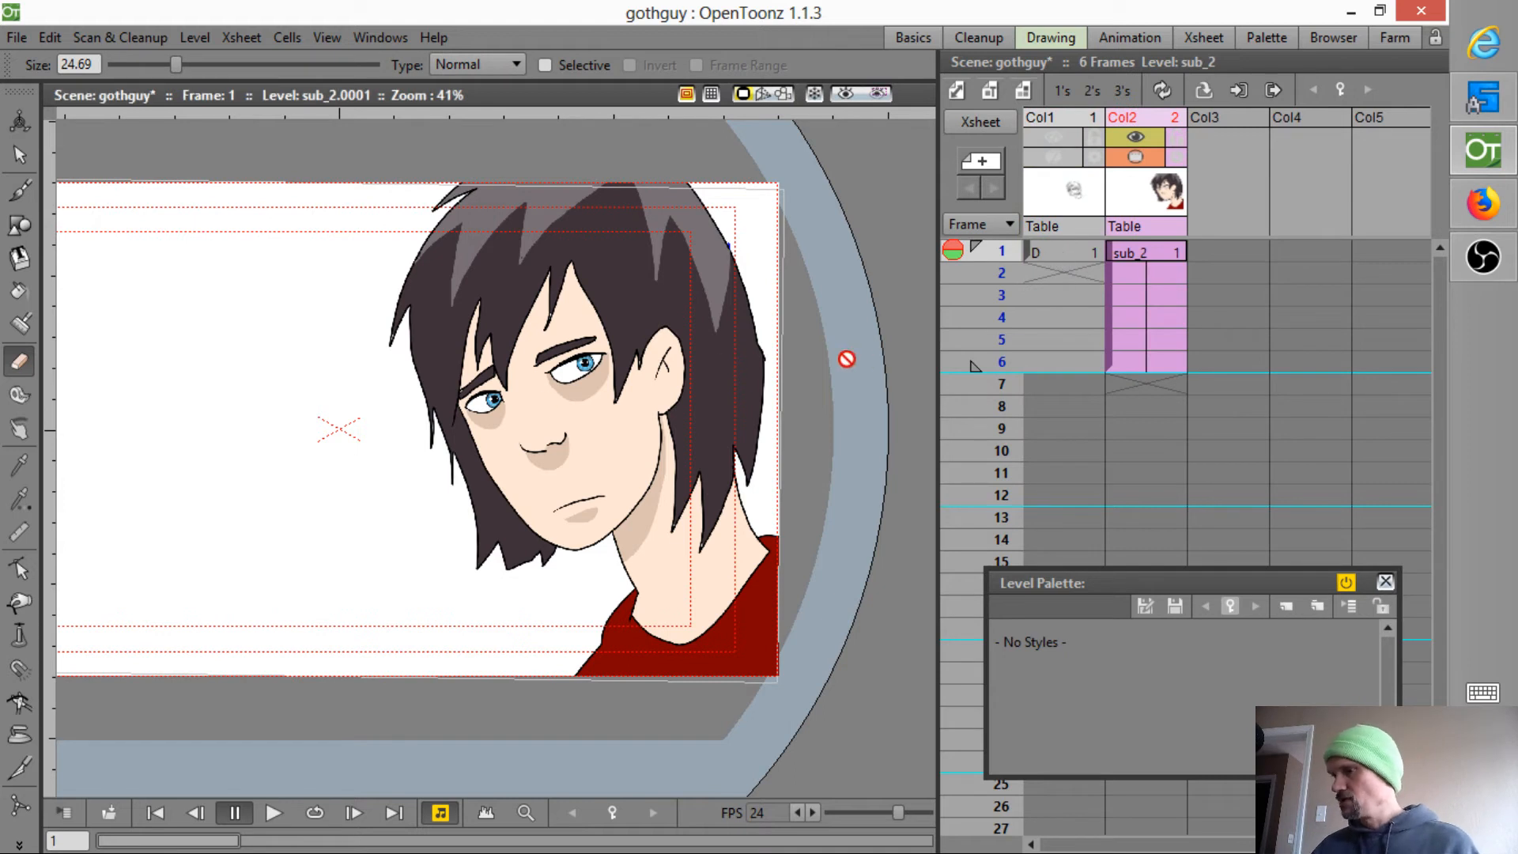
mouse_move(998, 258)
mouse_down()
mouse_move(997, 411)
mouse_move(998, 252)
mouse_up()
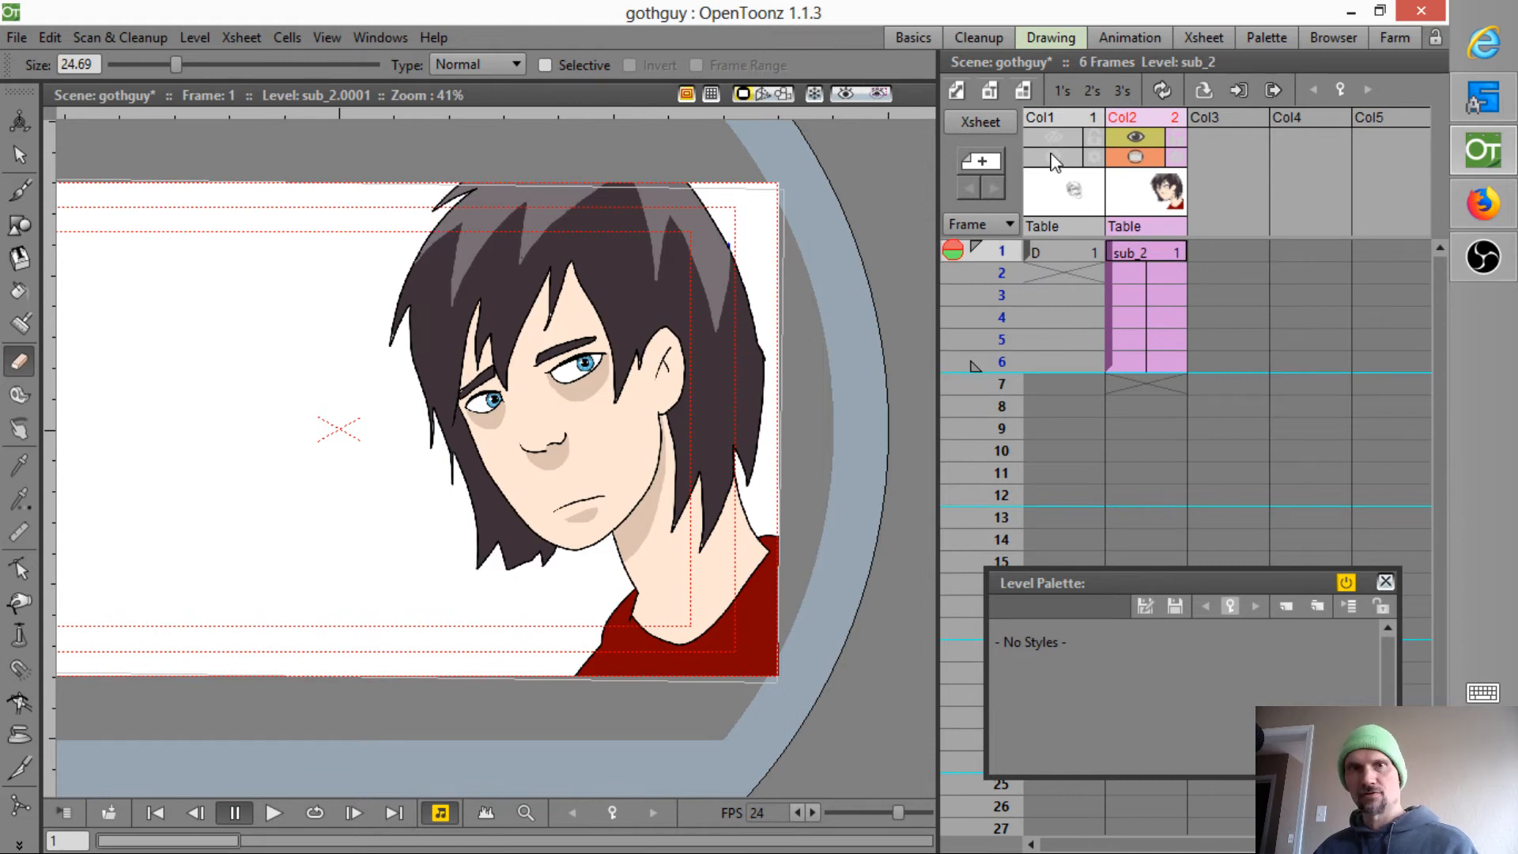
- Switch the viewer display from the coloured character column to the pencil sketch column and back
click(1137, 156)
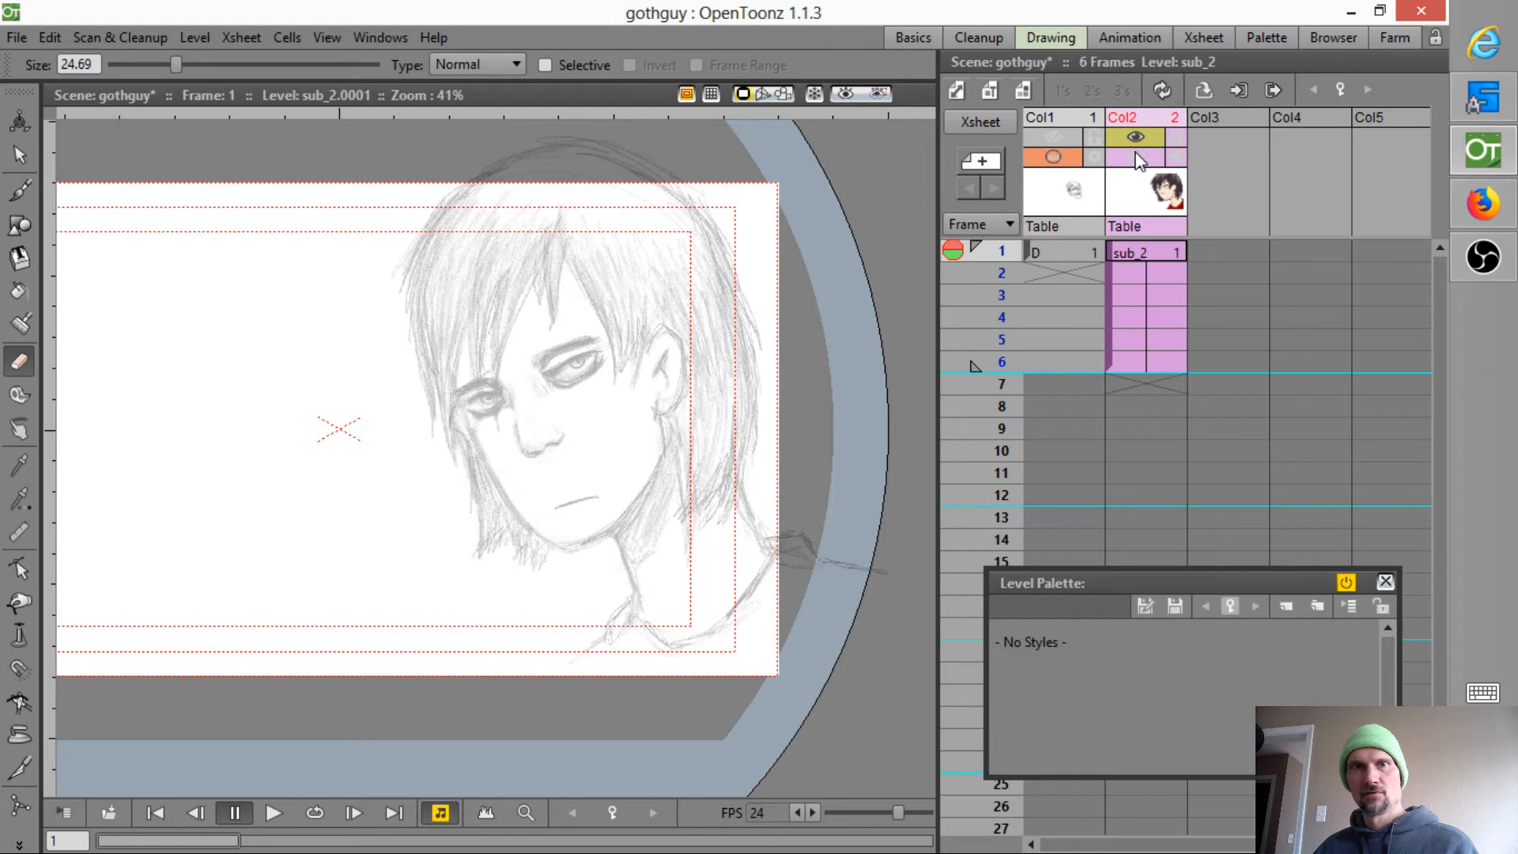
click(1137, 157)
click(1053, 157)
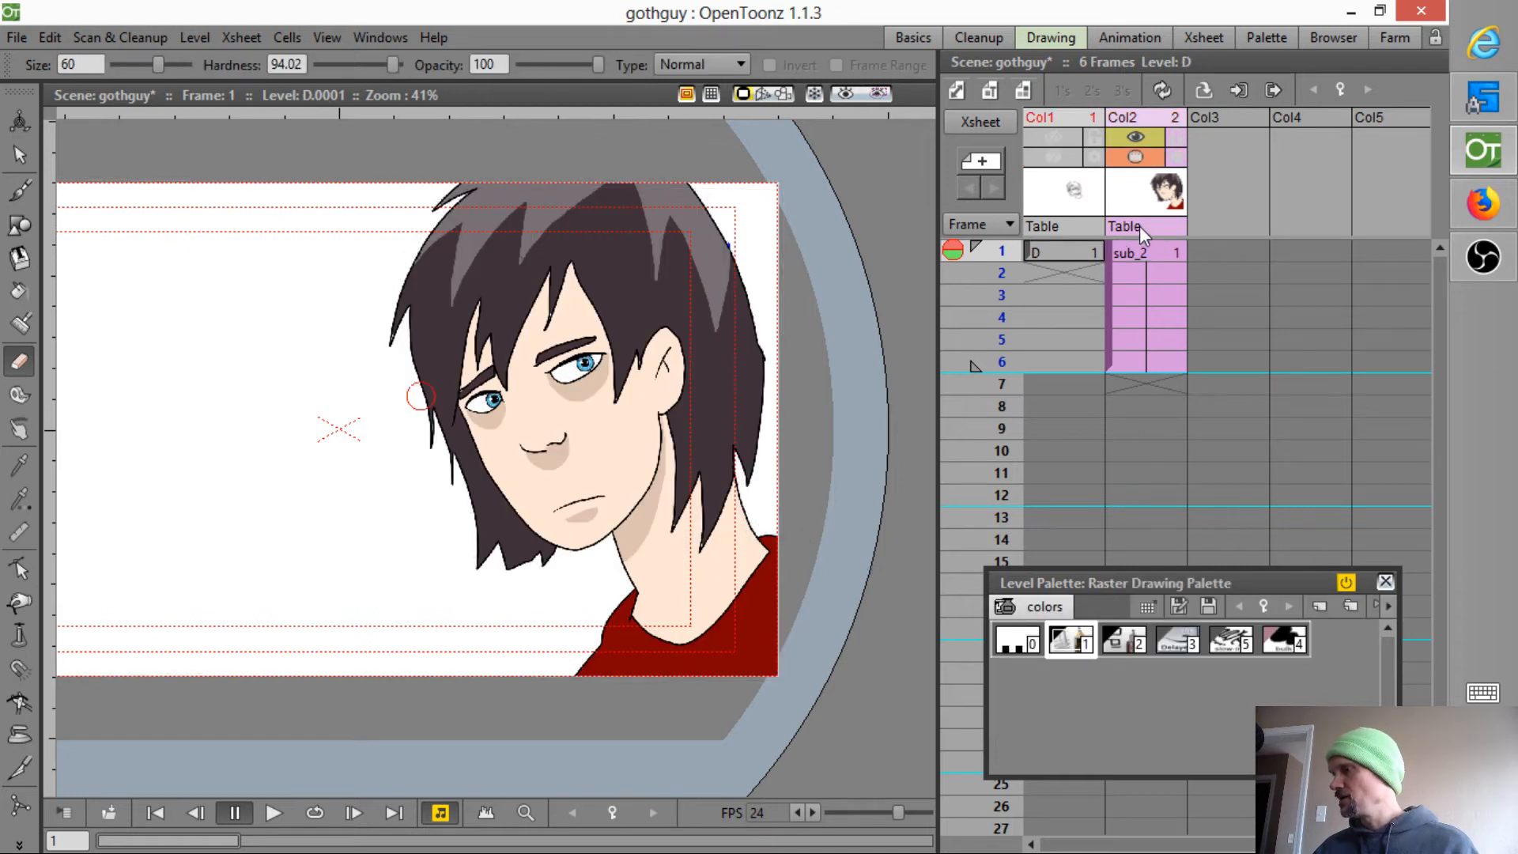
- Extend the sub_2 exposure in the main xsheet through frame 12
click(1140, 253)
click(1169, 362)
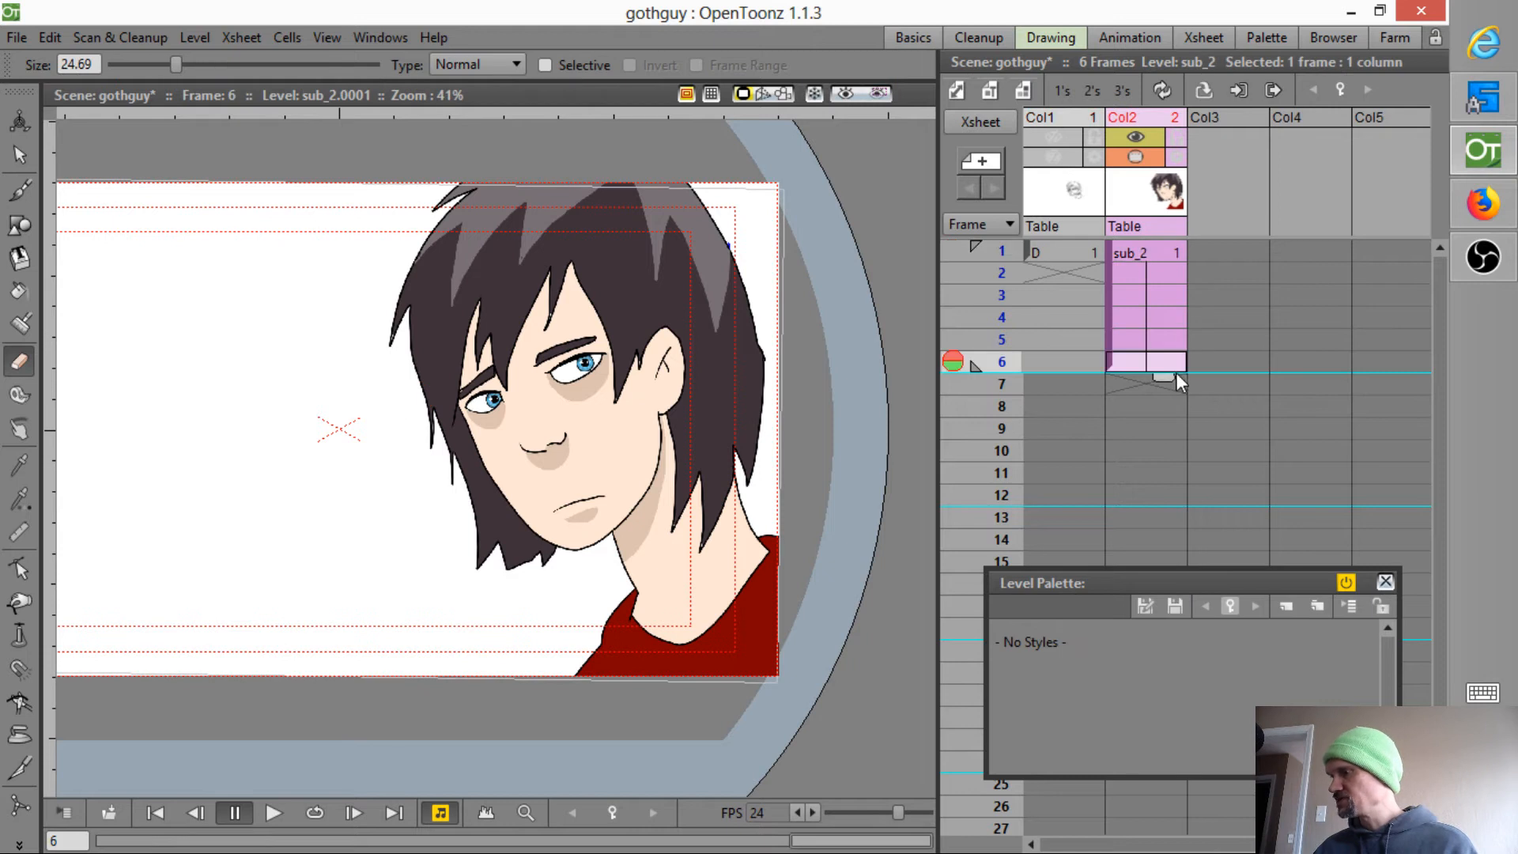
drag(1168, 373, 1156, 512)
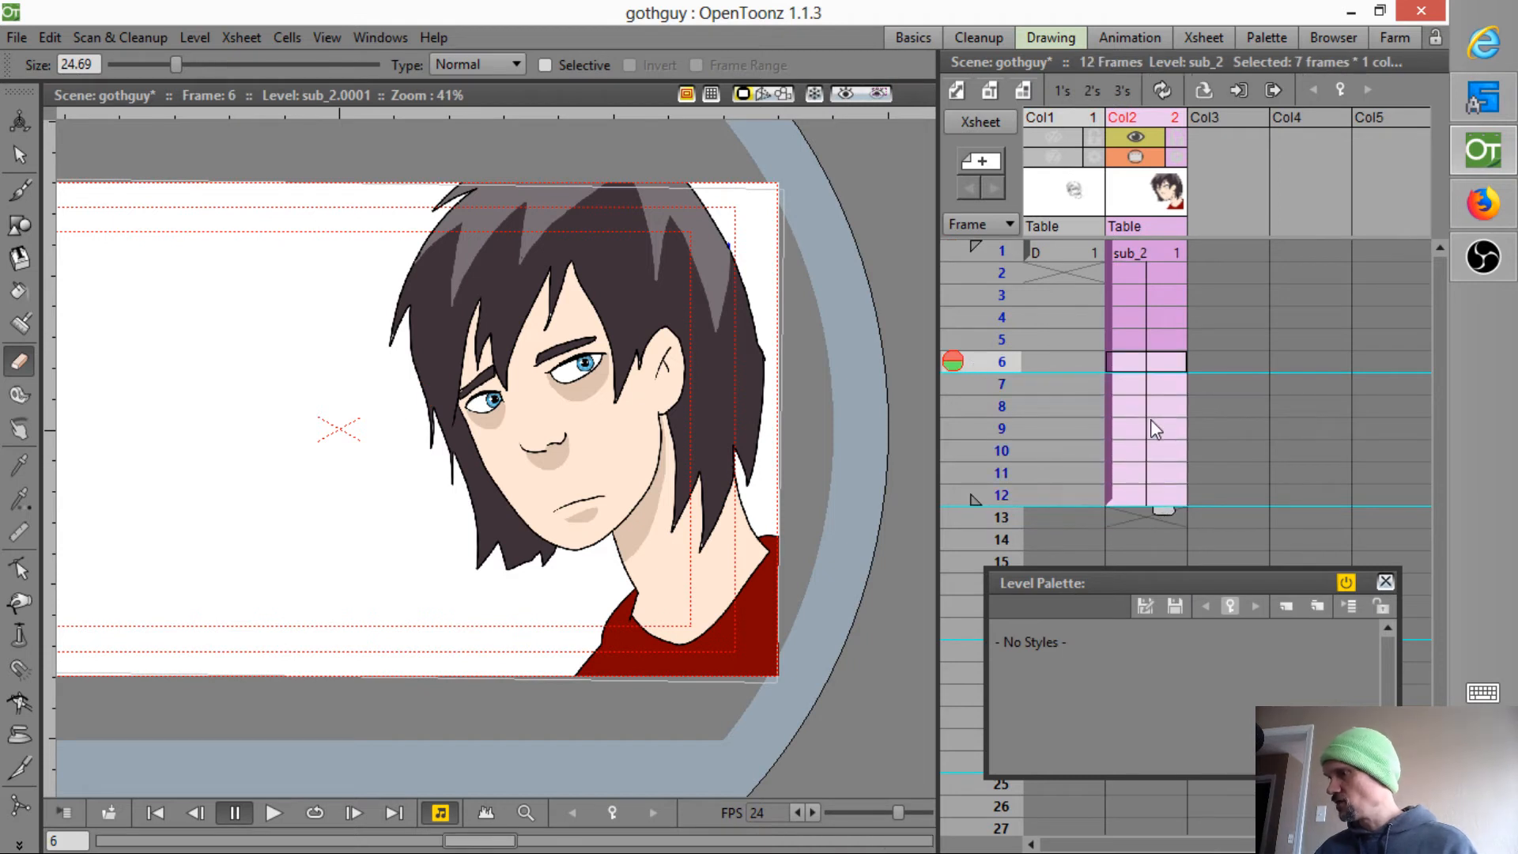
- Inspect the contents of the sub_2 sub-xsheet, return to the main scene, and review the commands available for its cells and column
click(1147, 253)
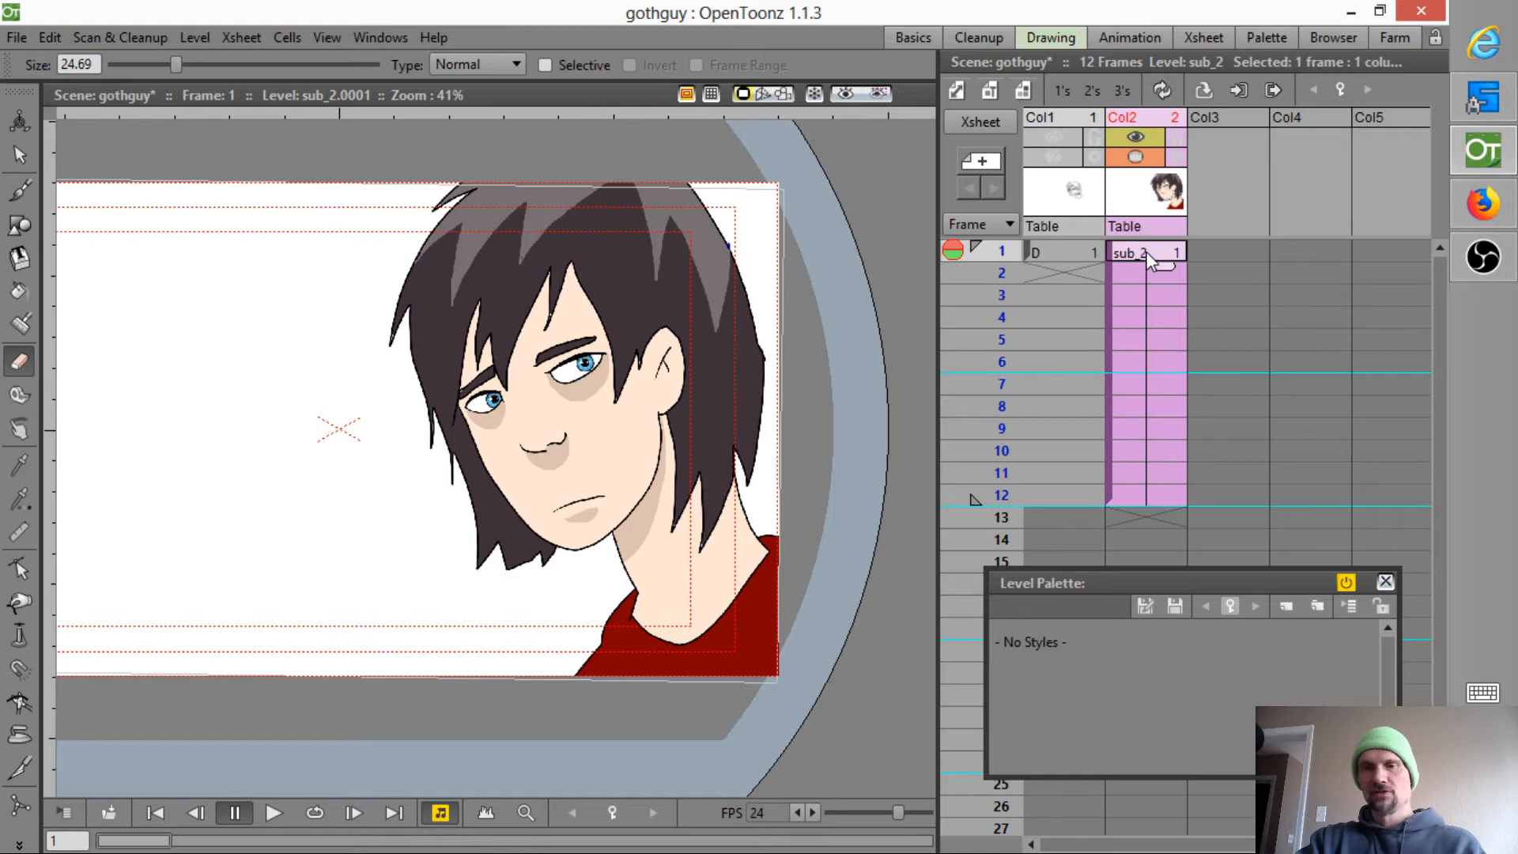
key(ctrl+e)
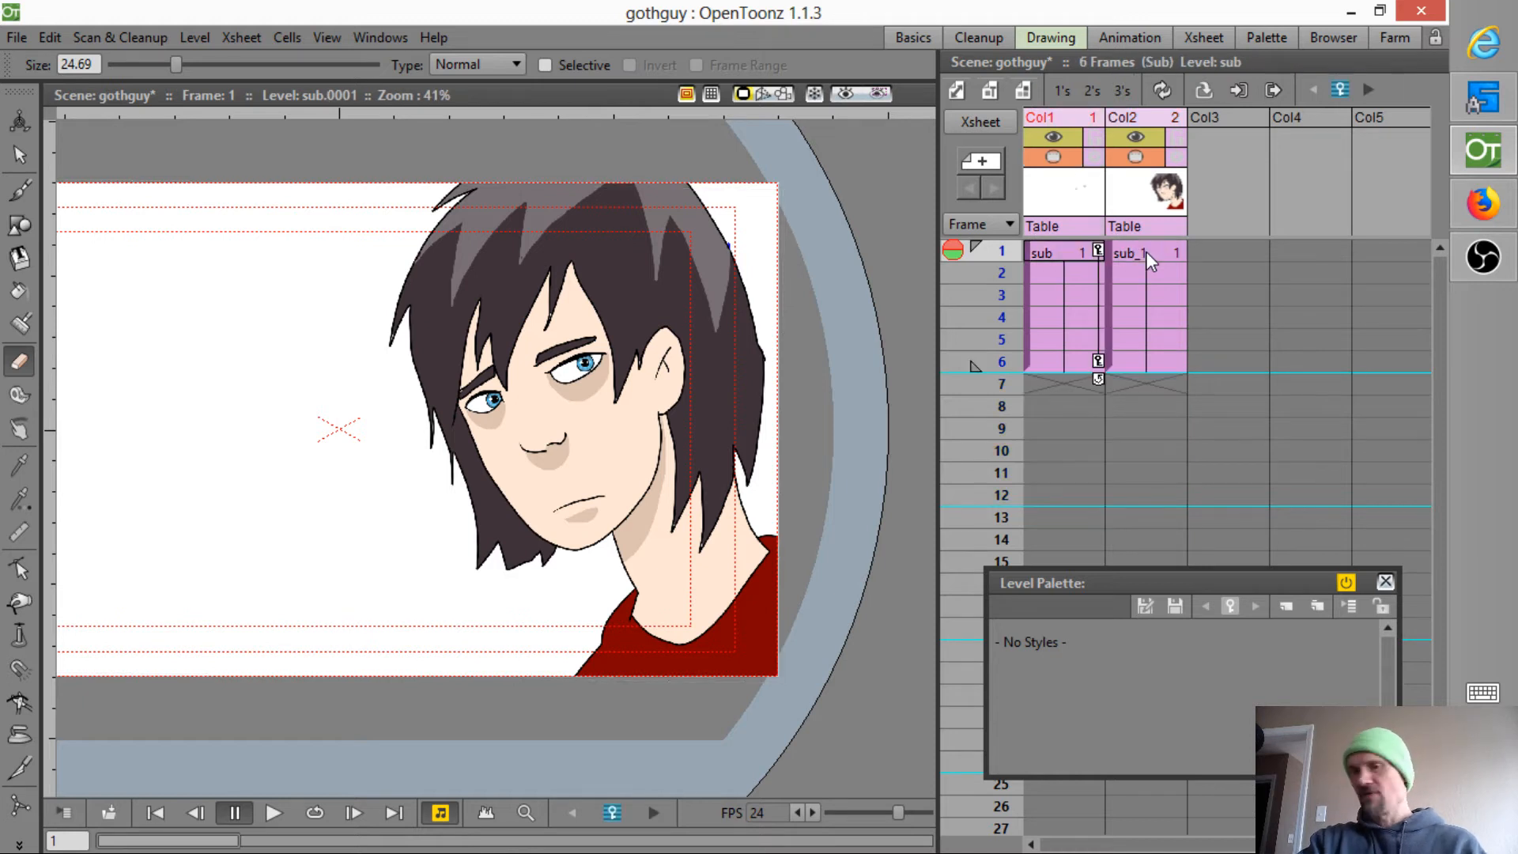
key(ctrl+w)
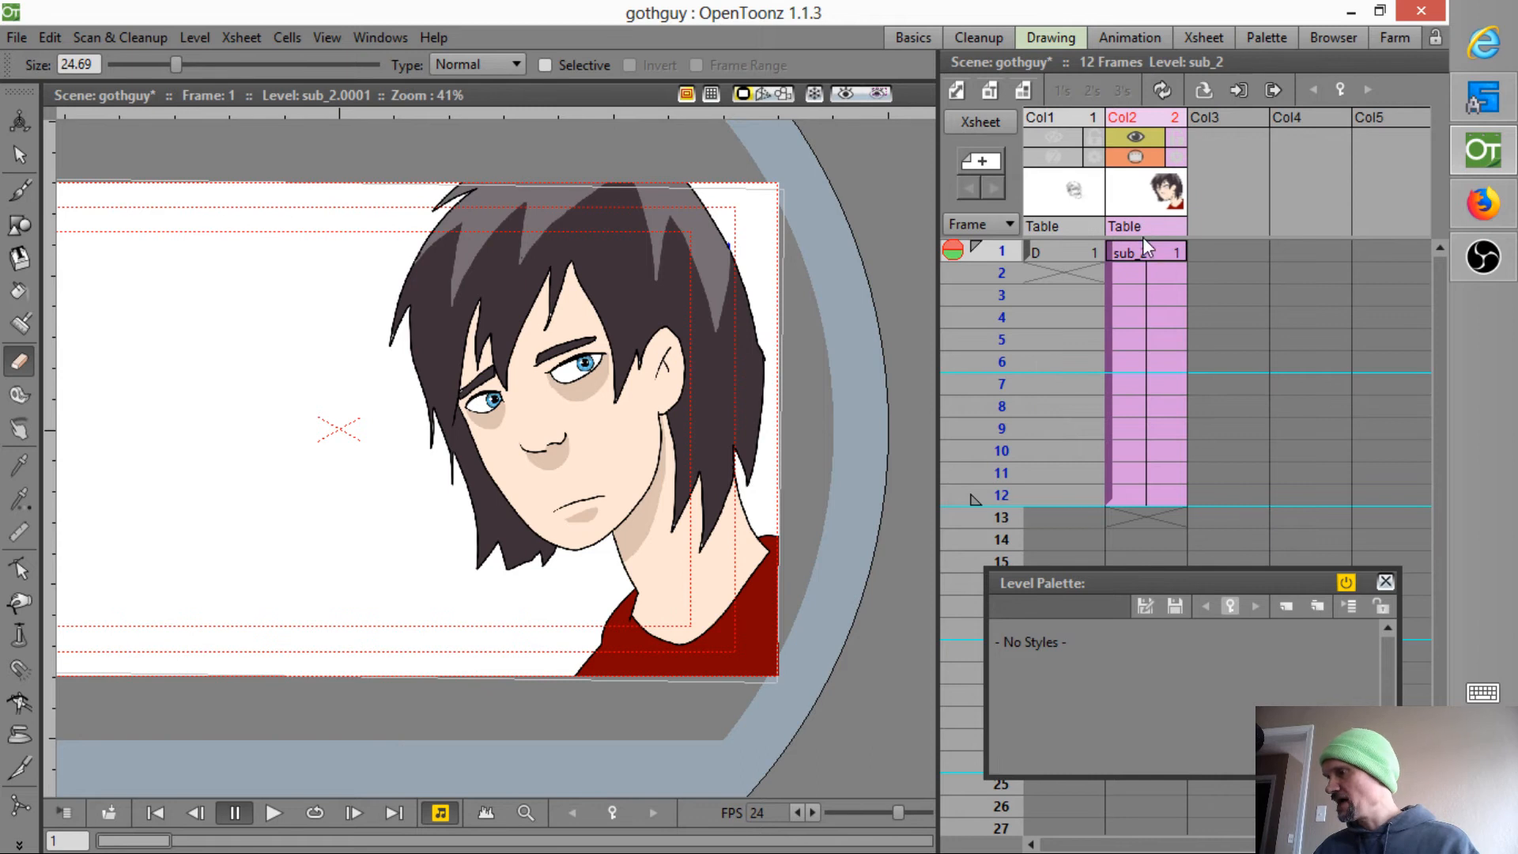
right_click(1140, 252)
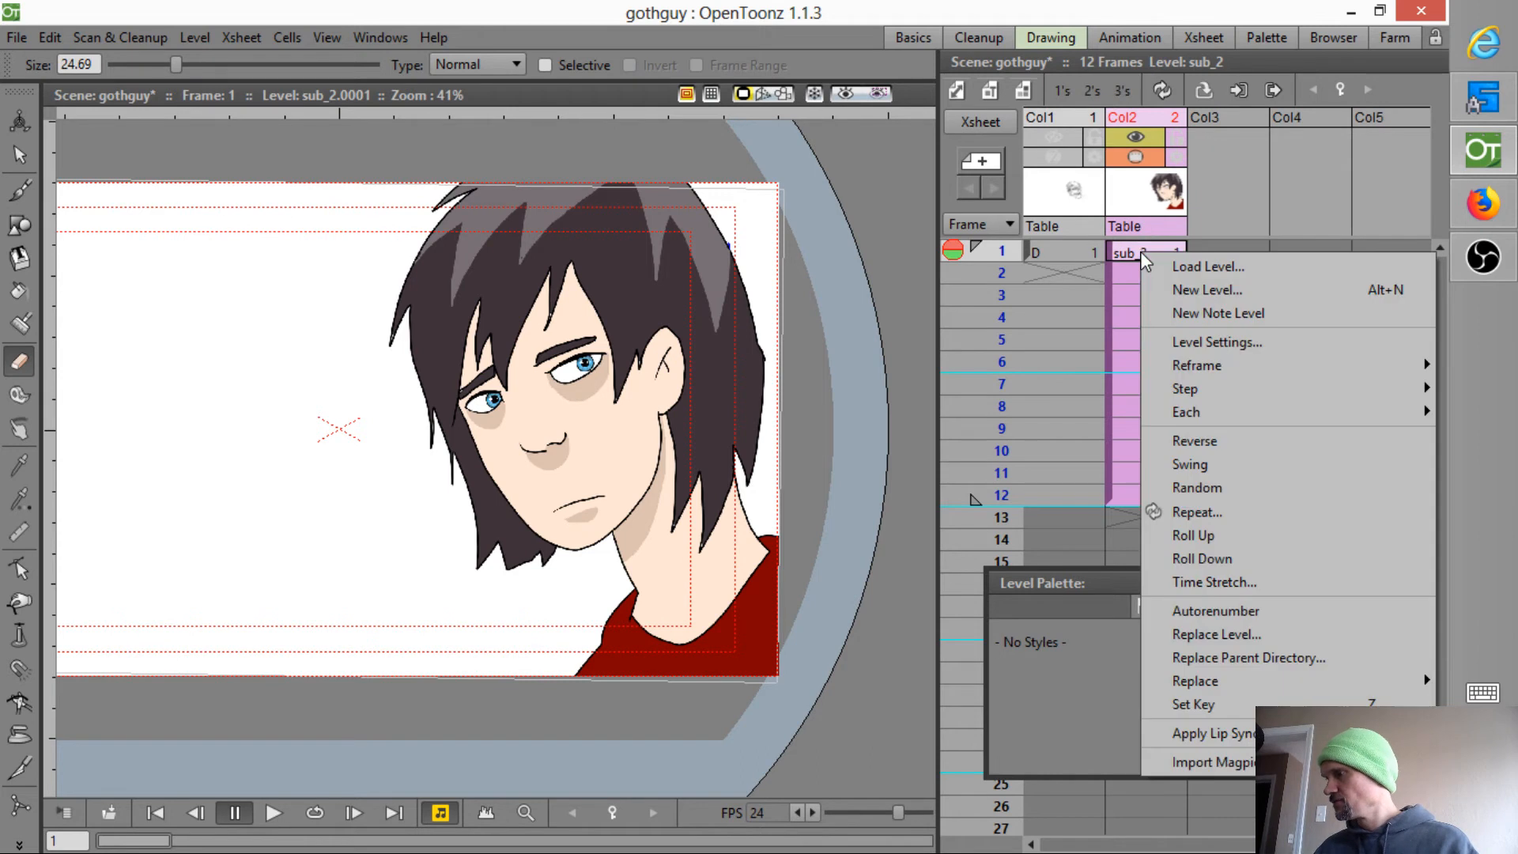
click(1142, 204)
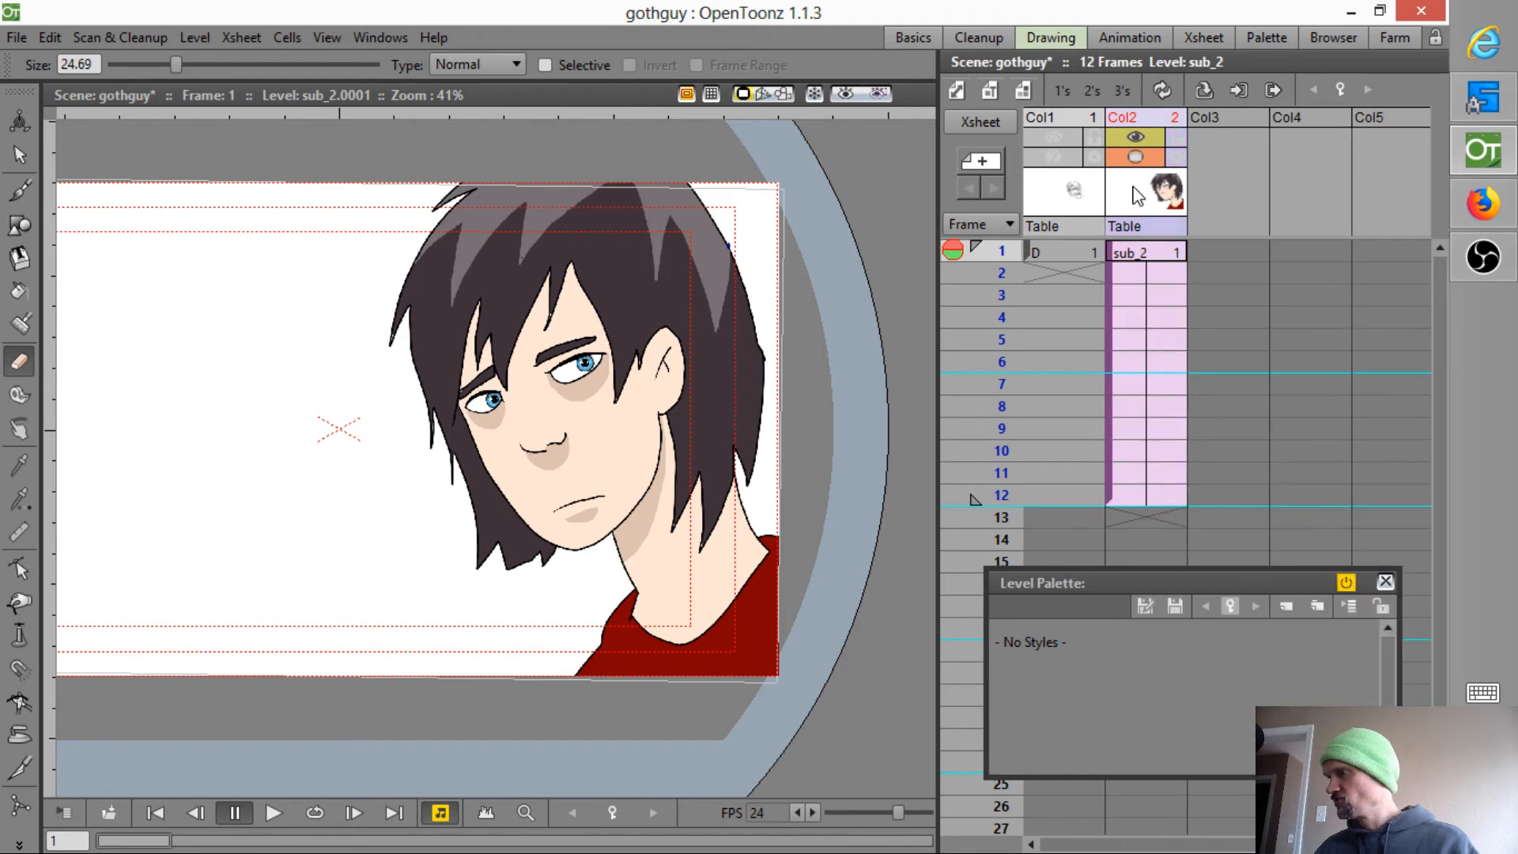
right_click(1133, 187)
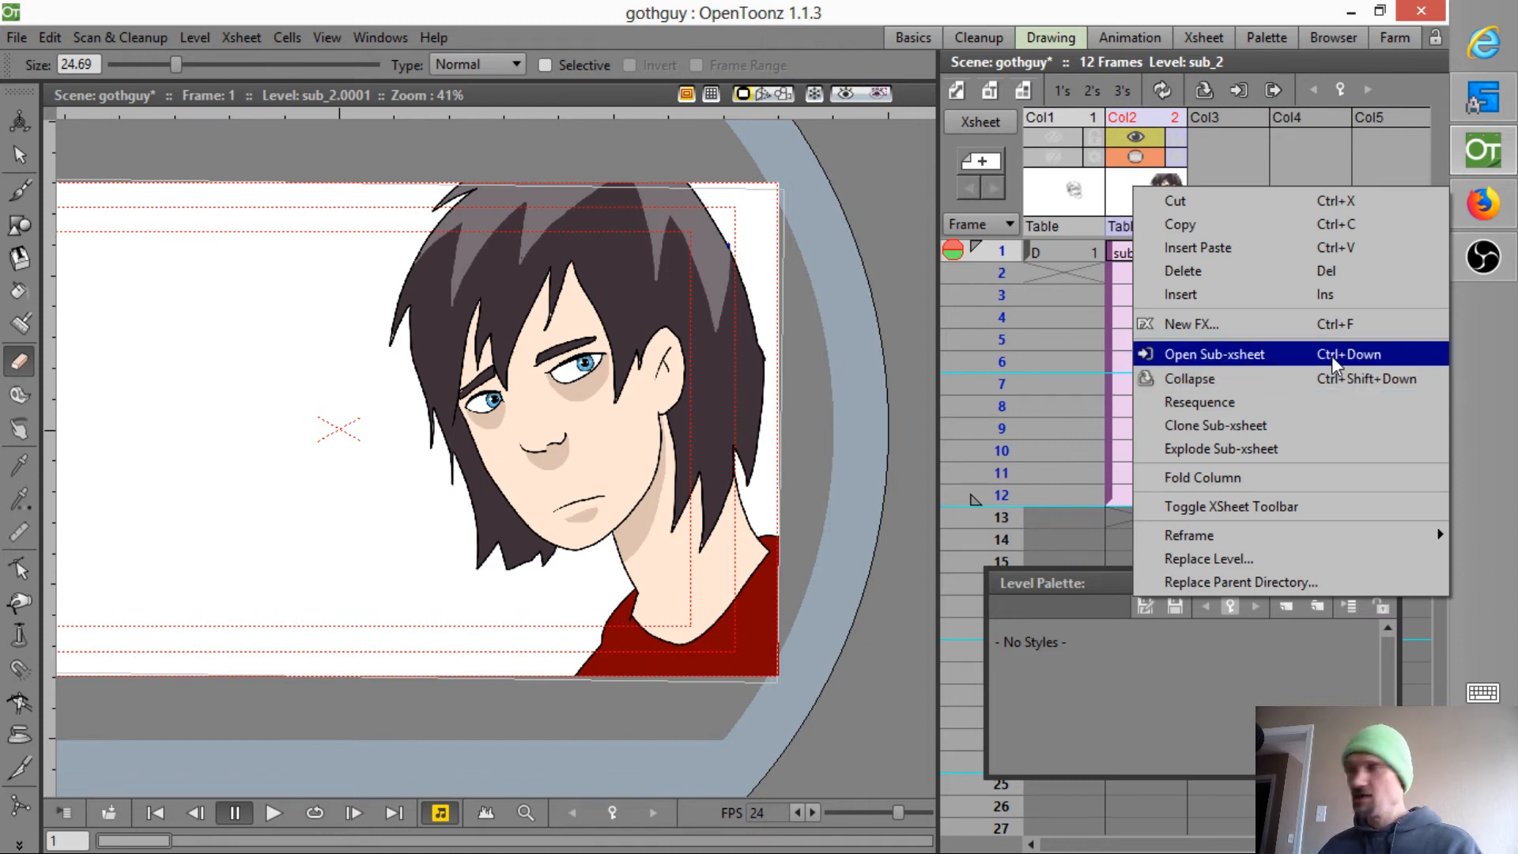
click(1119, 210)
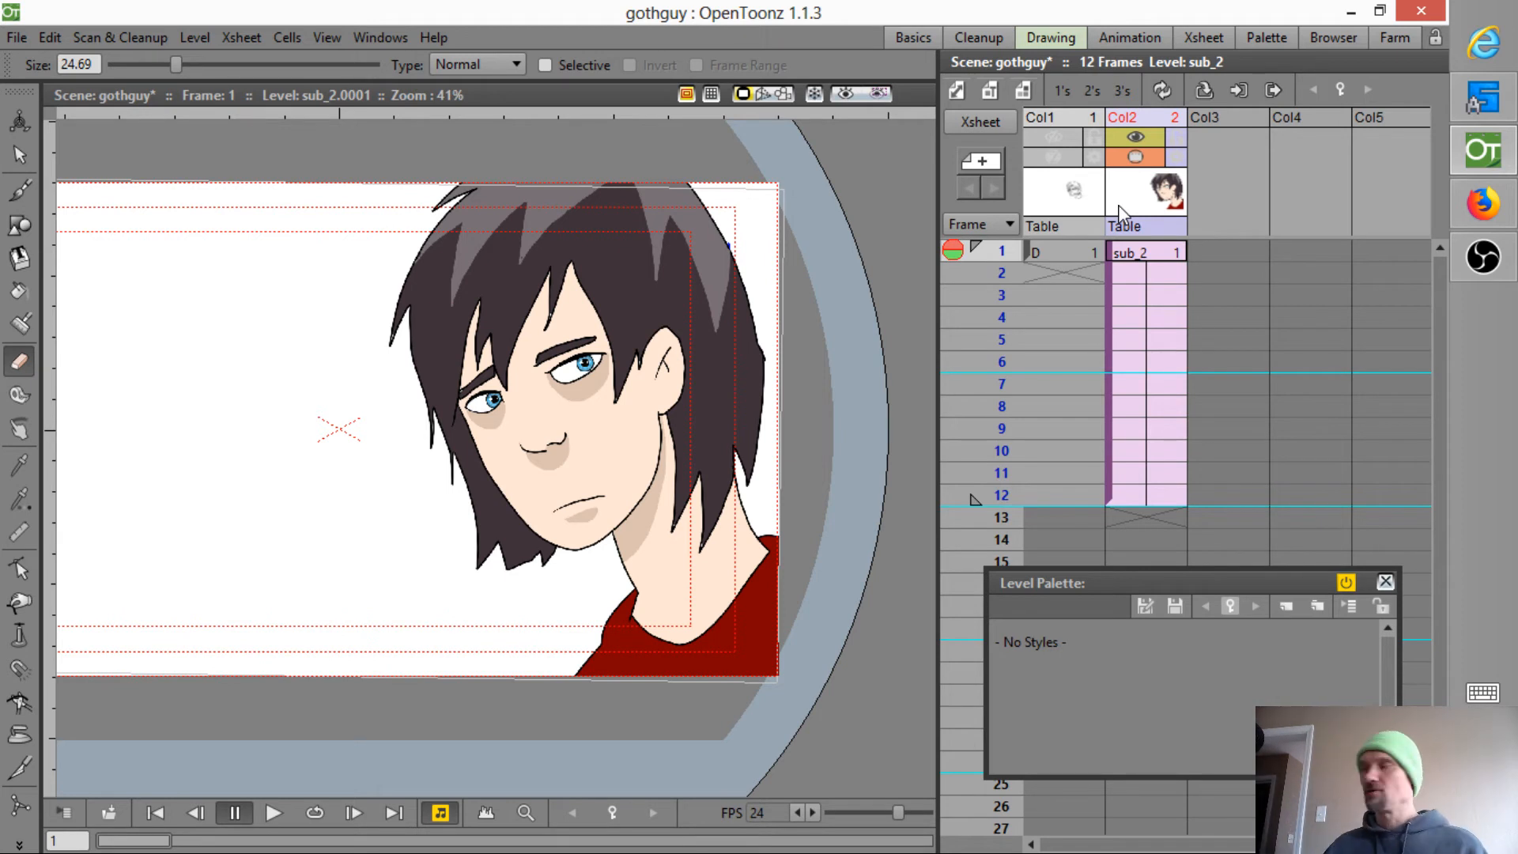
click(1157, 260)
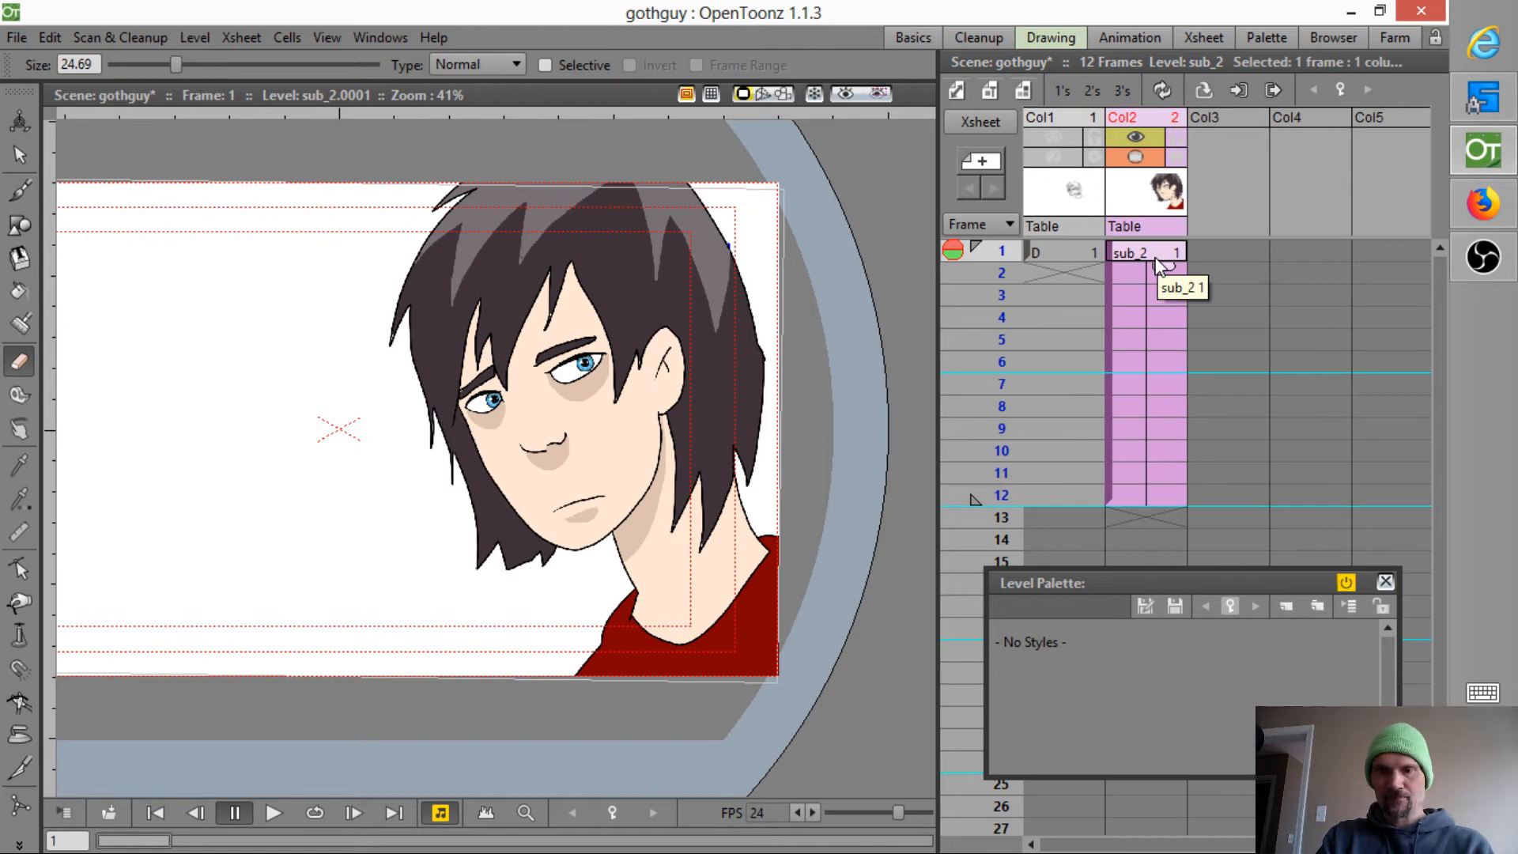
- Inside the sub_2 sub-xsheet, extend the sub_1 and sub exposures through frame 12 and return to the main scene
double_click(1157, 261)
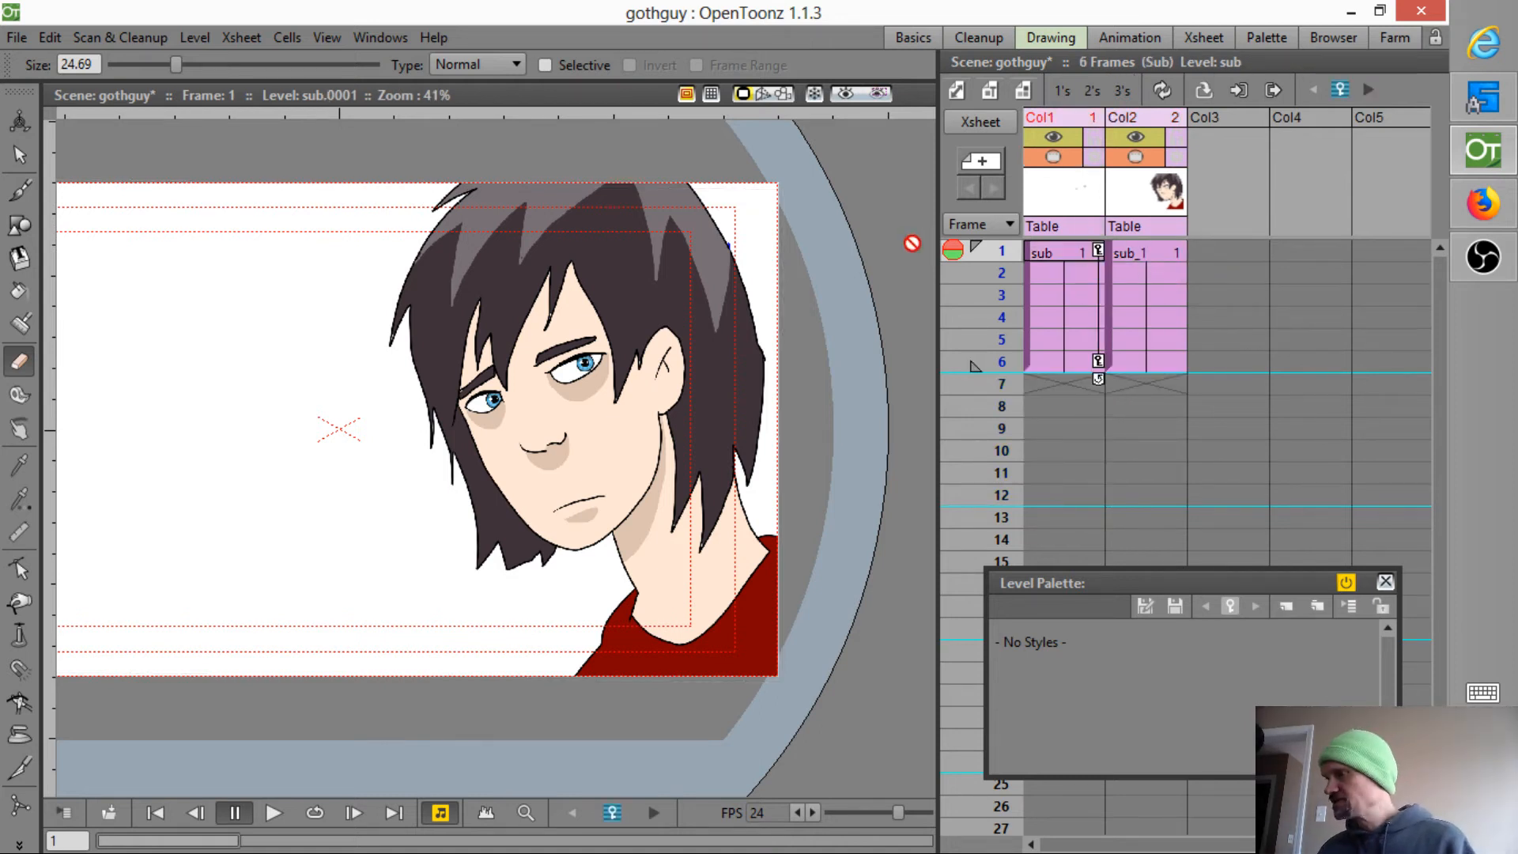
mouse_move(996, 250)
mouse_down()
mouse_move(1000, 341)
mouse_move(1007, 253)
mouse_move(1149, 260)
mouse_up()
click(1146, 363)
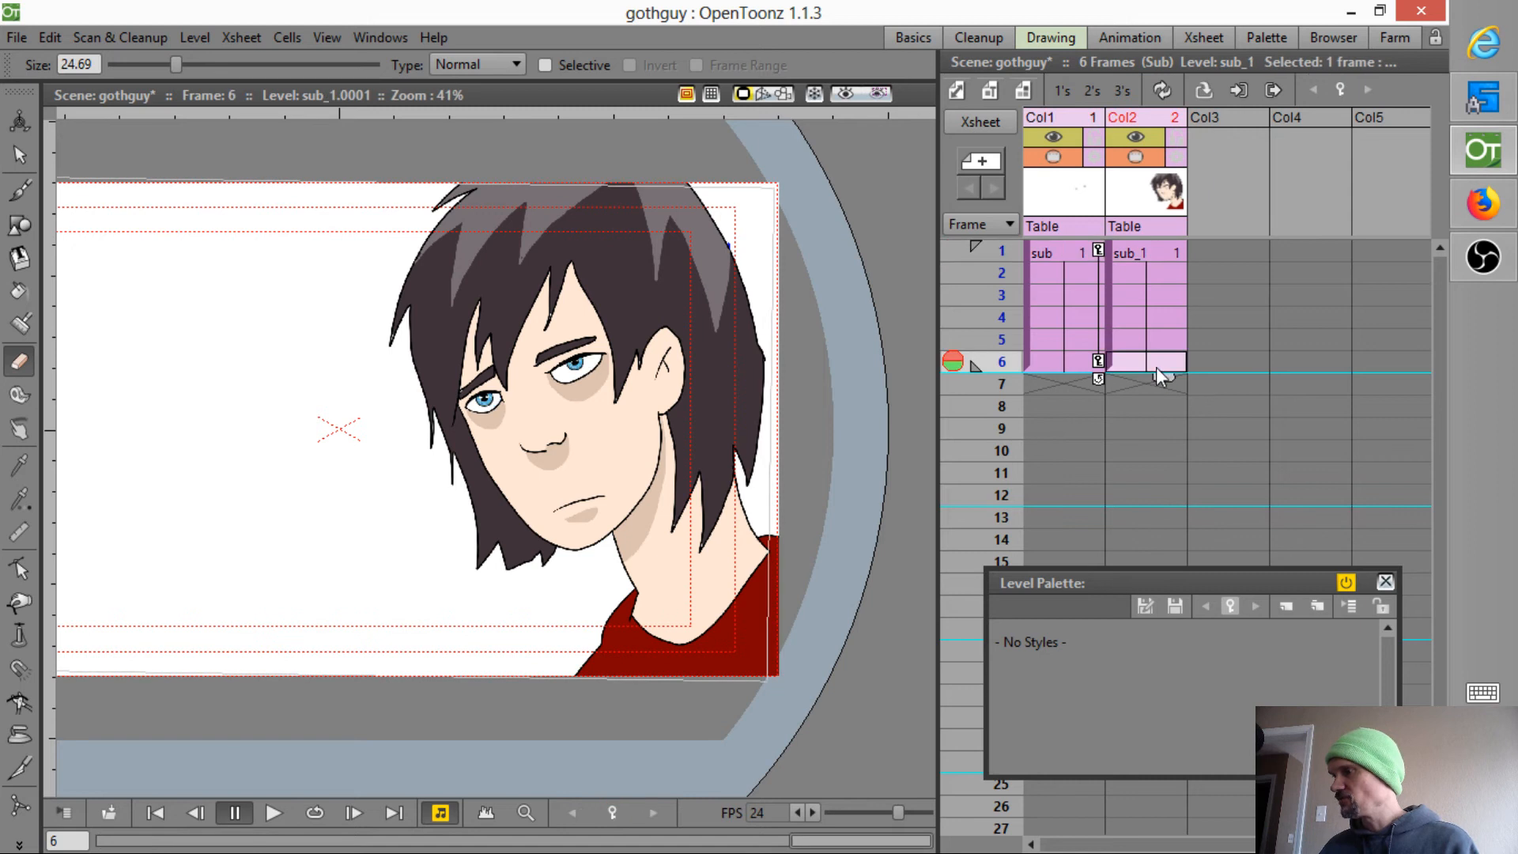
drag(1164, 378, 1164, 506)
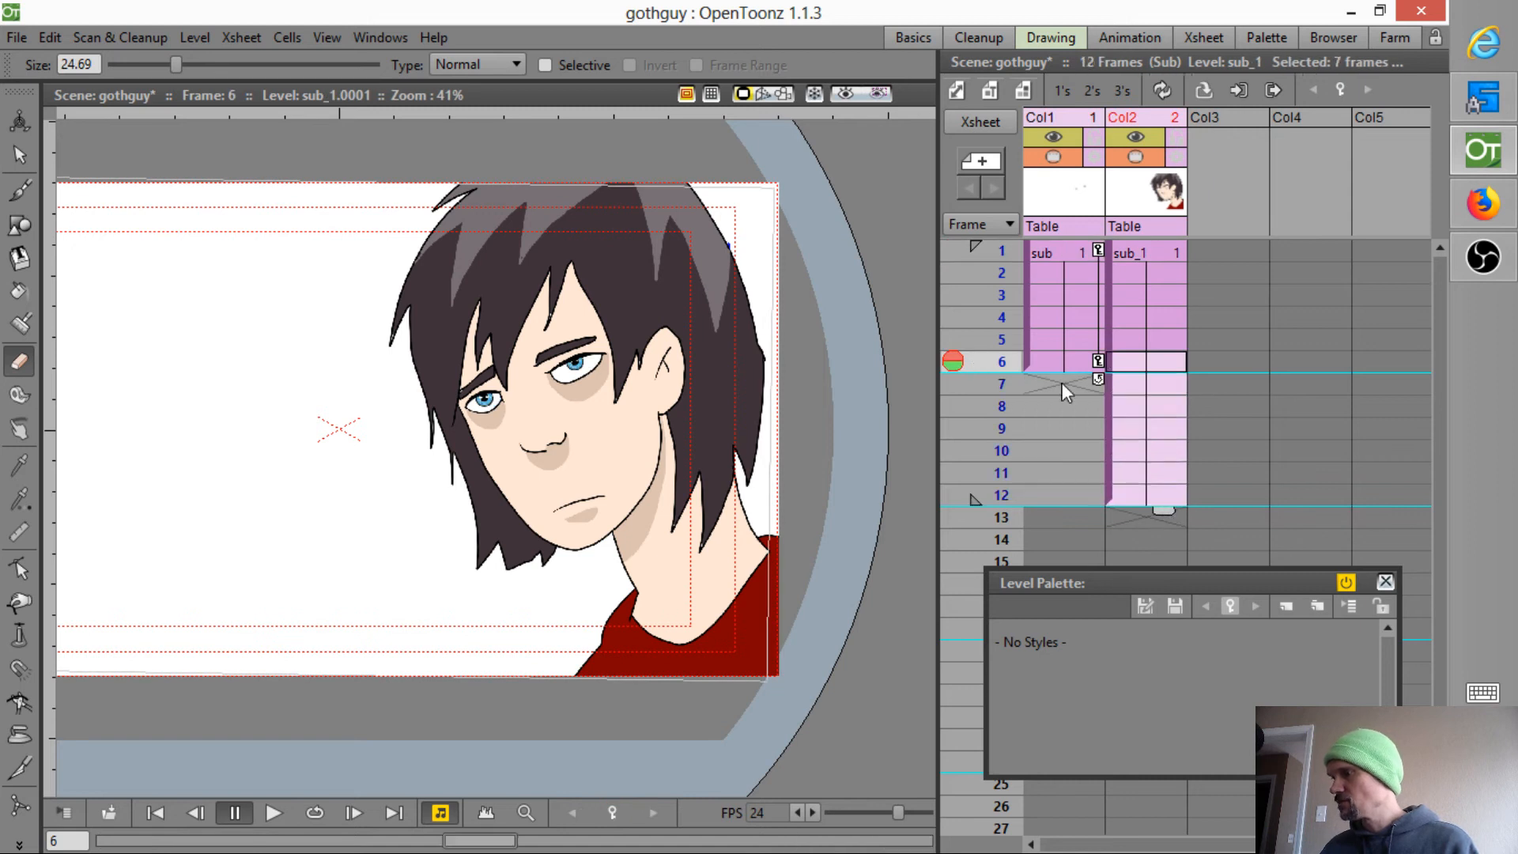
click(1063, 363)
drag(1085, 378, 1084, 506)
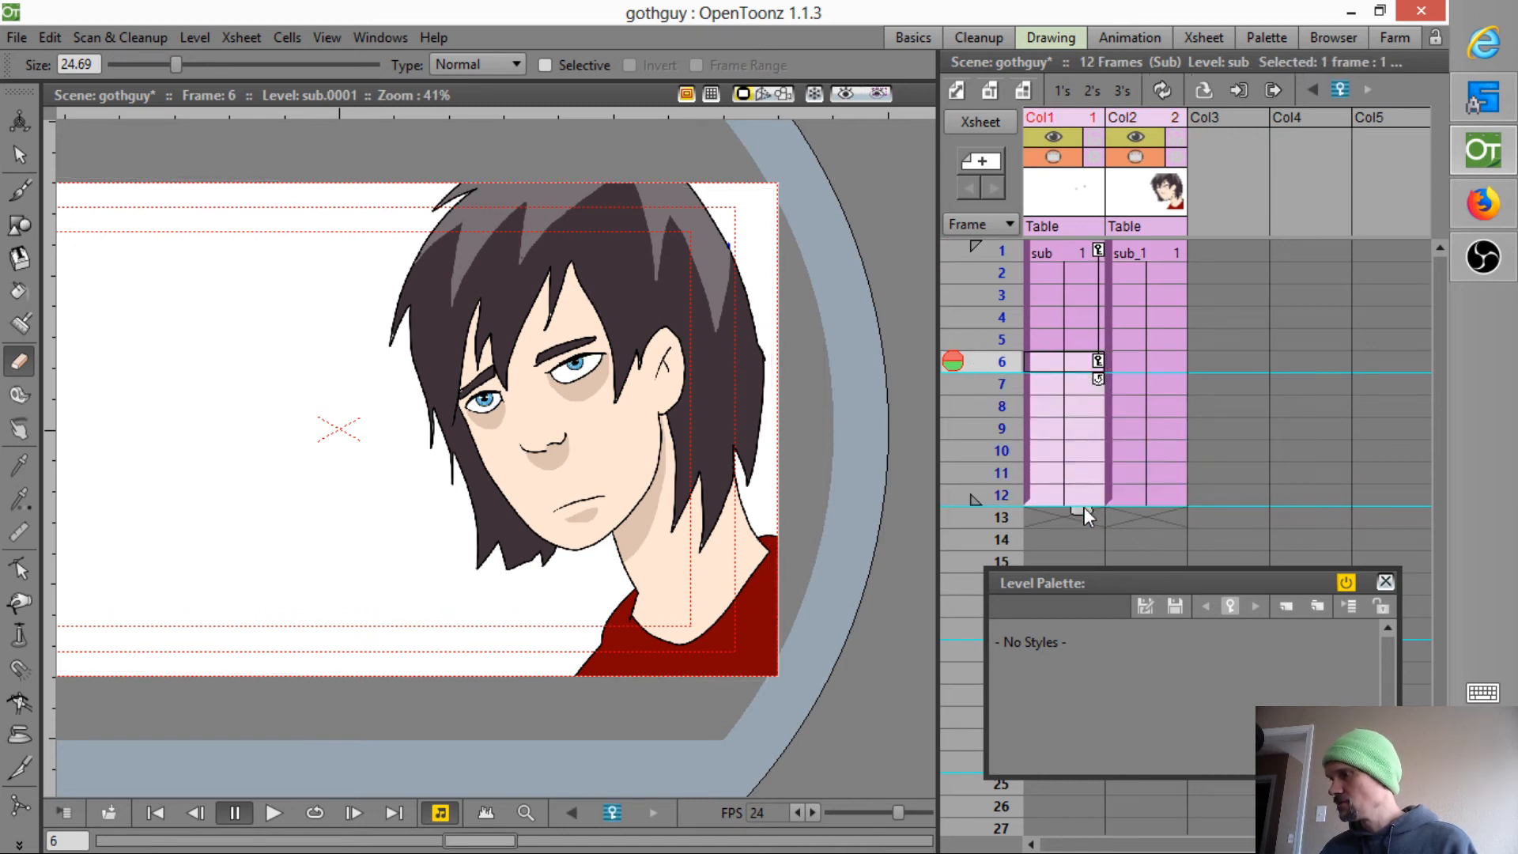
key(alt+c)
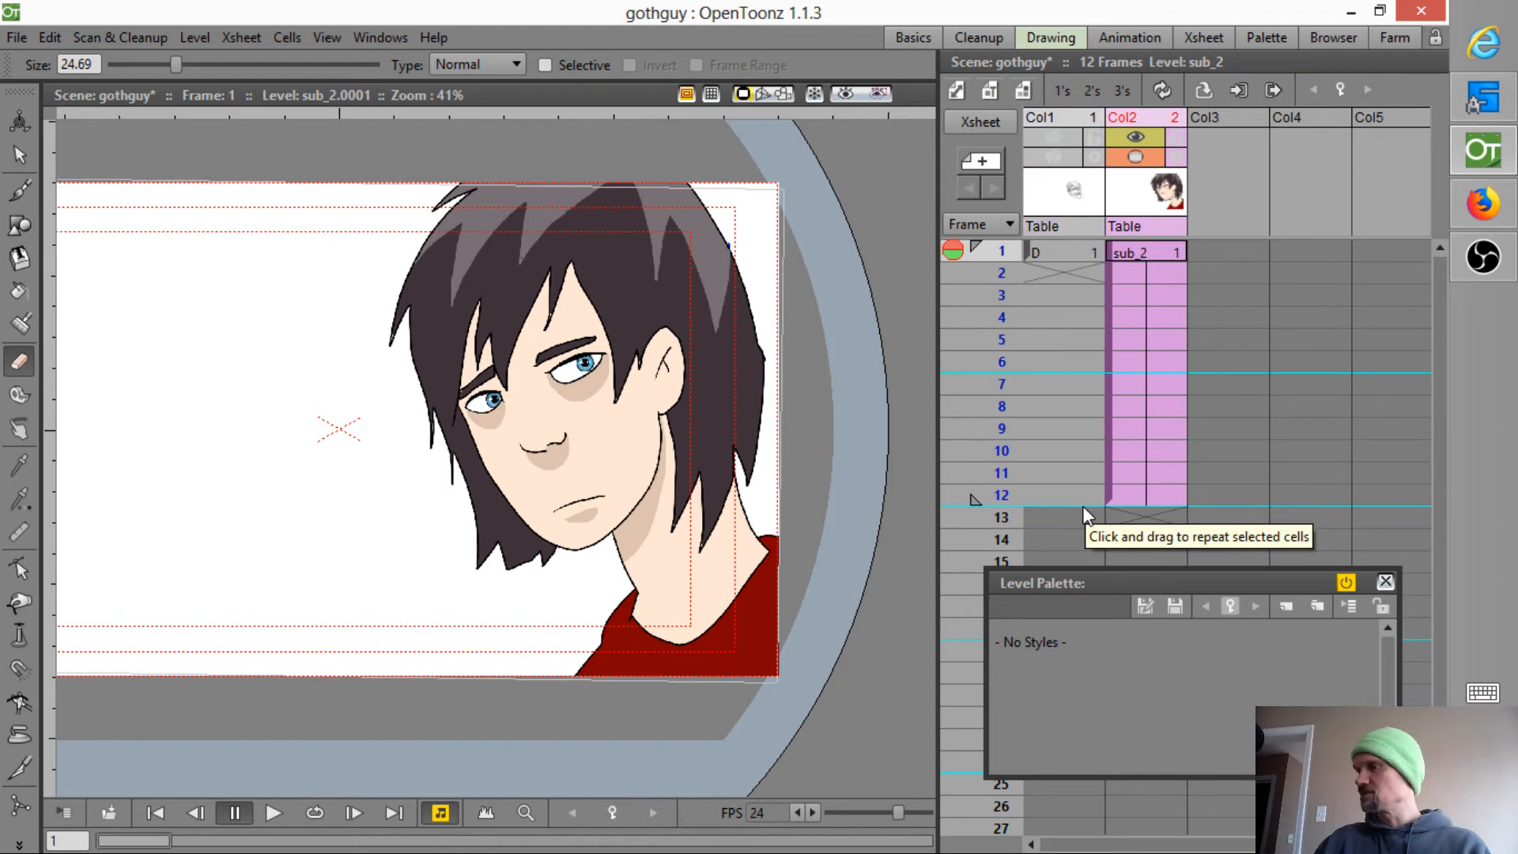
- Resequence the sub_2 column in the main xsheet
mouse_move(996, 253)
mouse_down()
mouse_move(987, 458)
mouse_move(994, 216)
mouse_up()
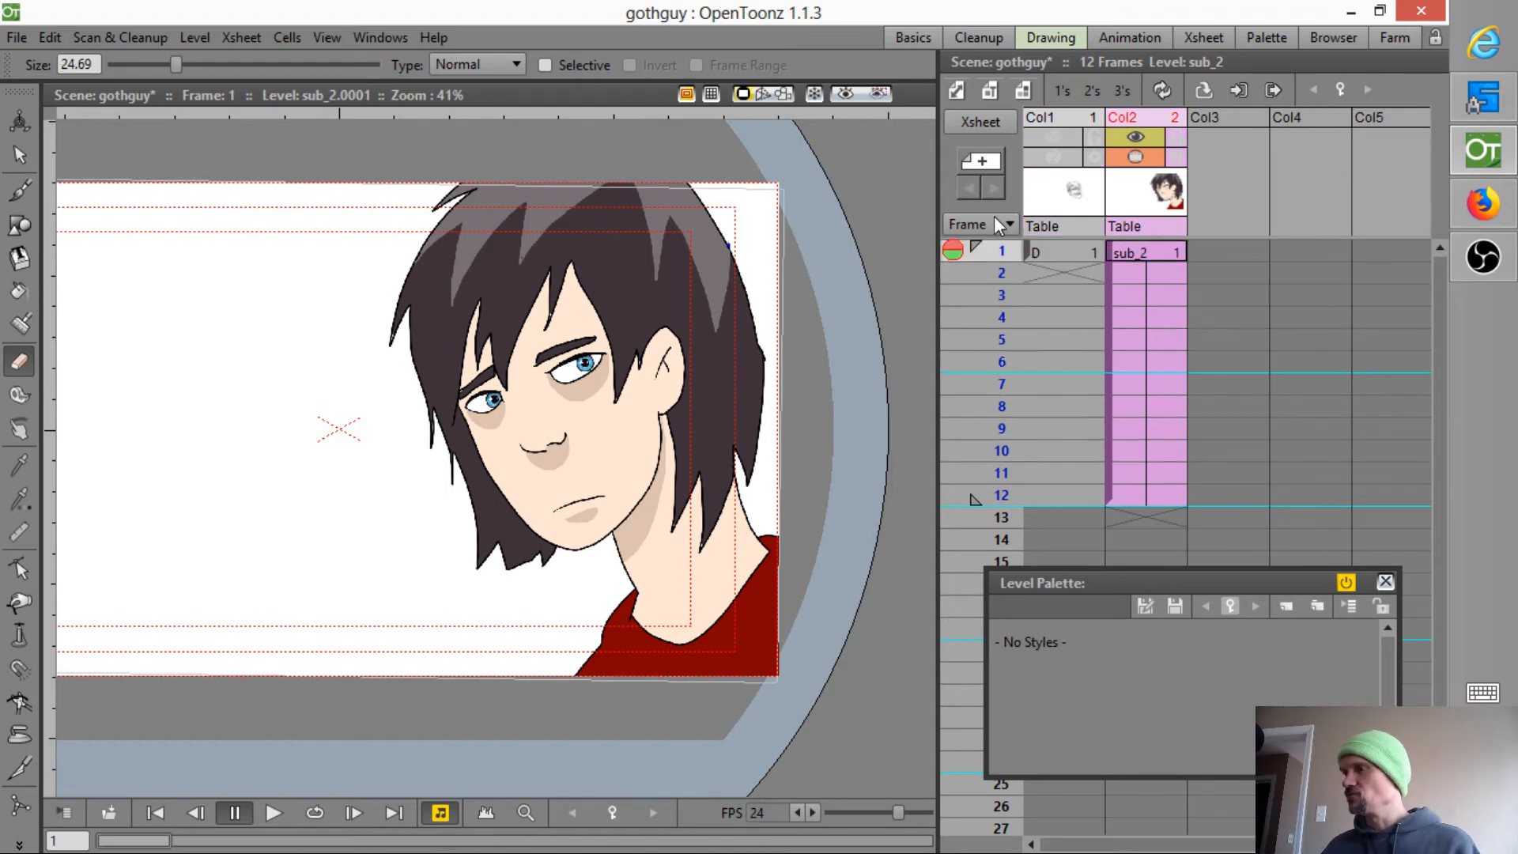
right_click(1137, 195)
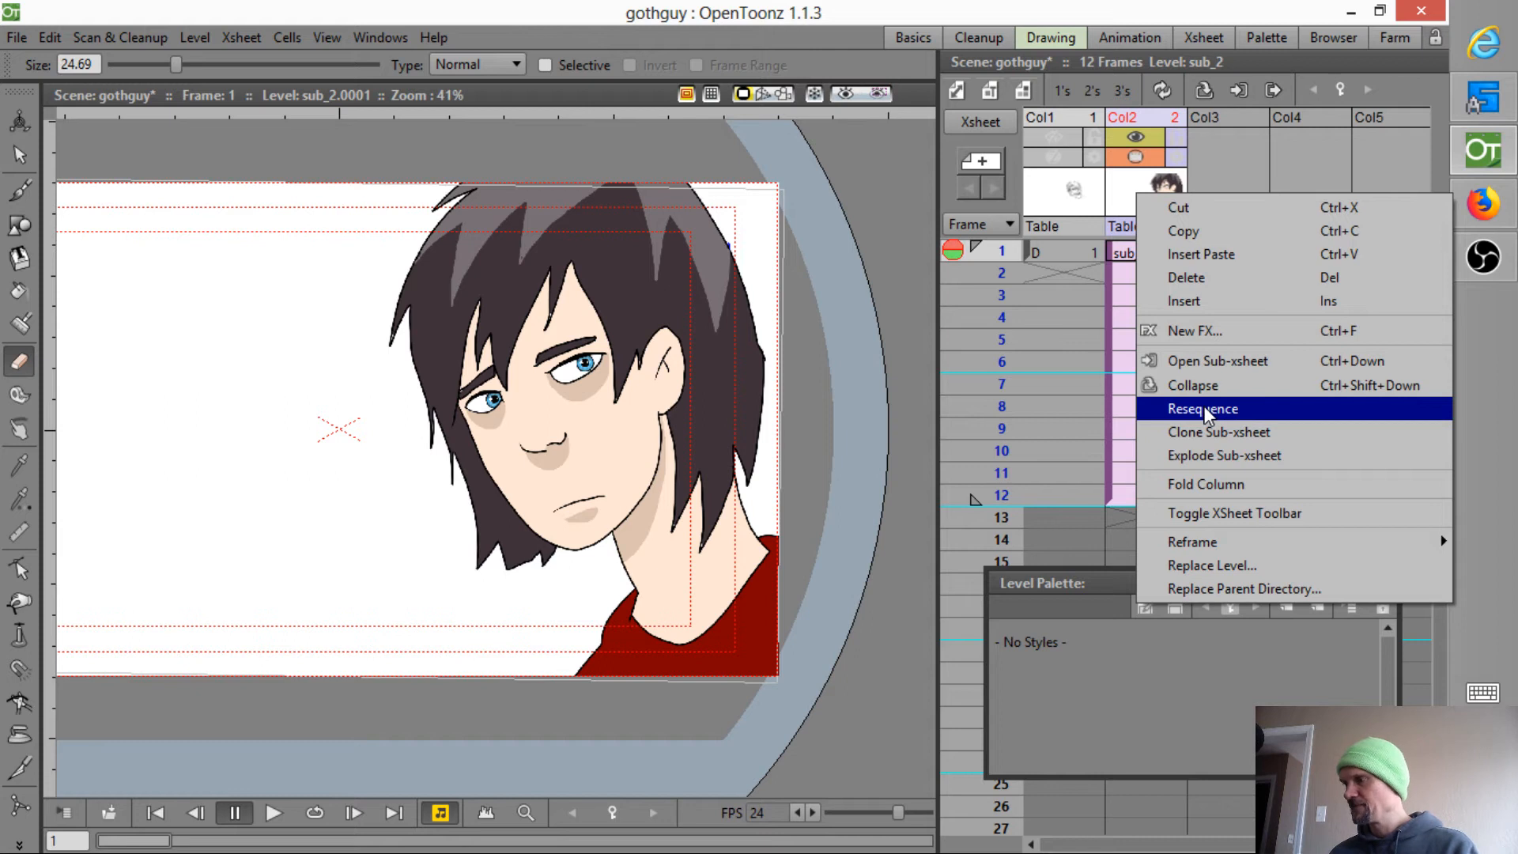
click(1204, 410)
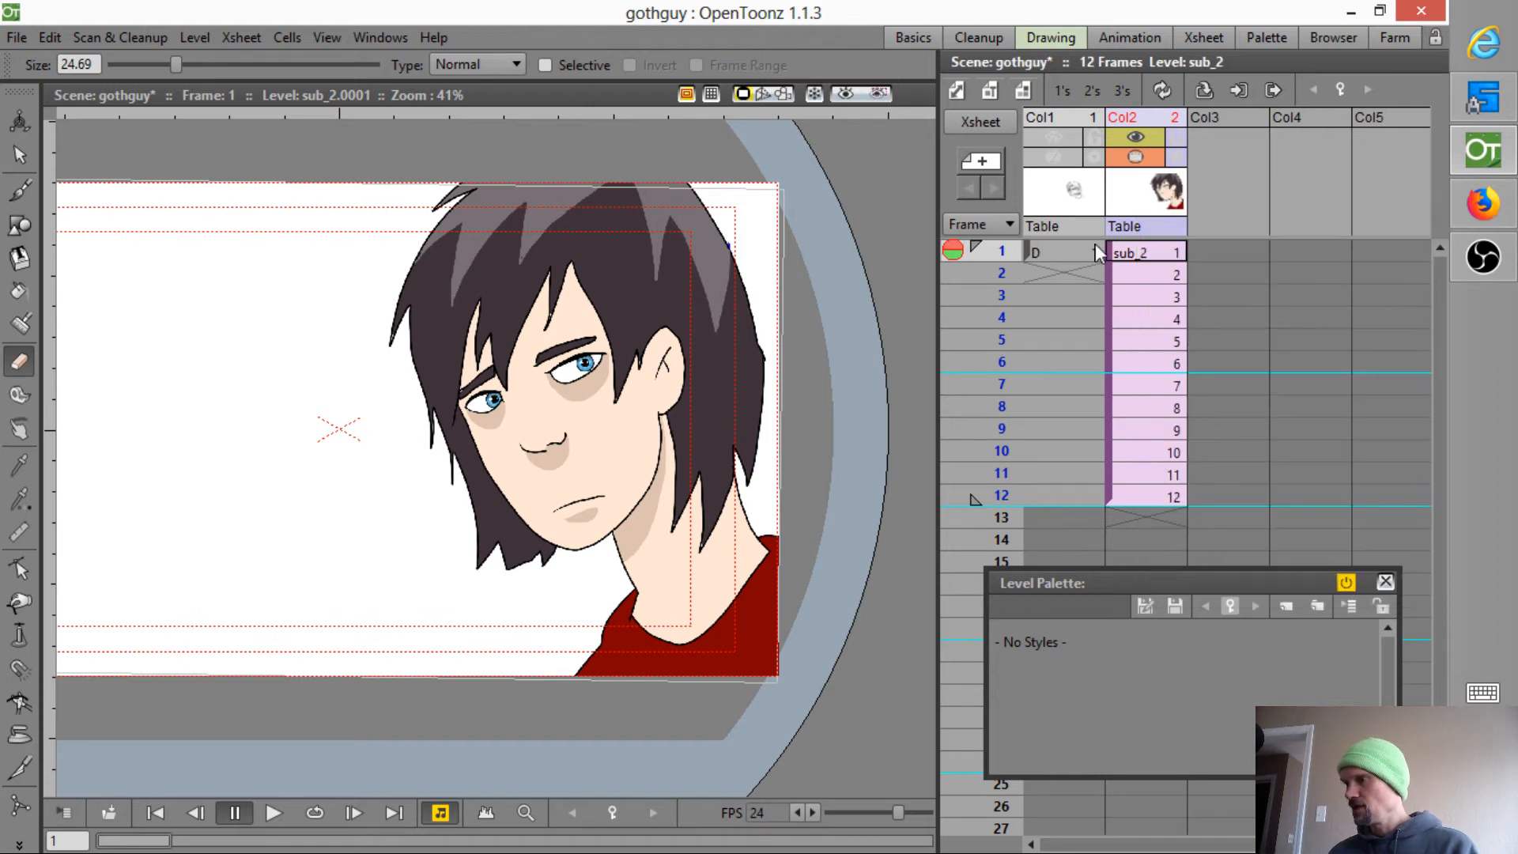
mouse_move(989, 249)
mouse_down()
mouse_move(980, 419)
mouse_move(1014, 207)
mouse_move(984, 425)
mouse_move(998, 238)
mouse_move(1034, 204)
mouse_up()
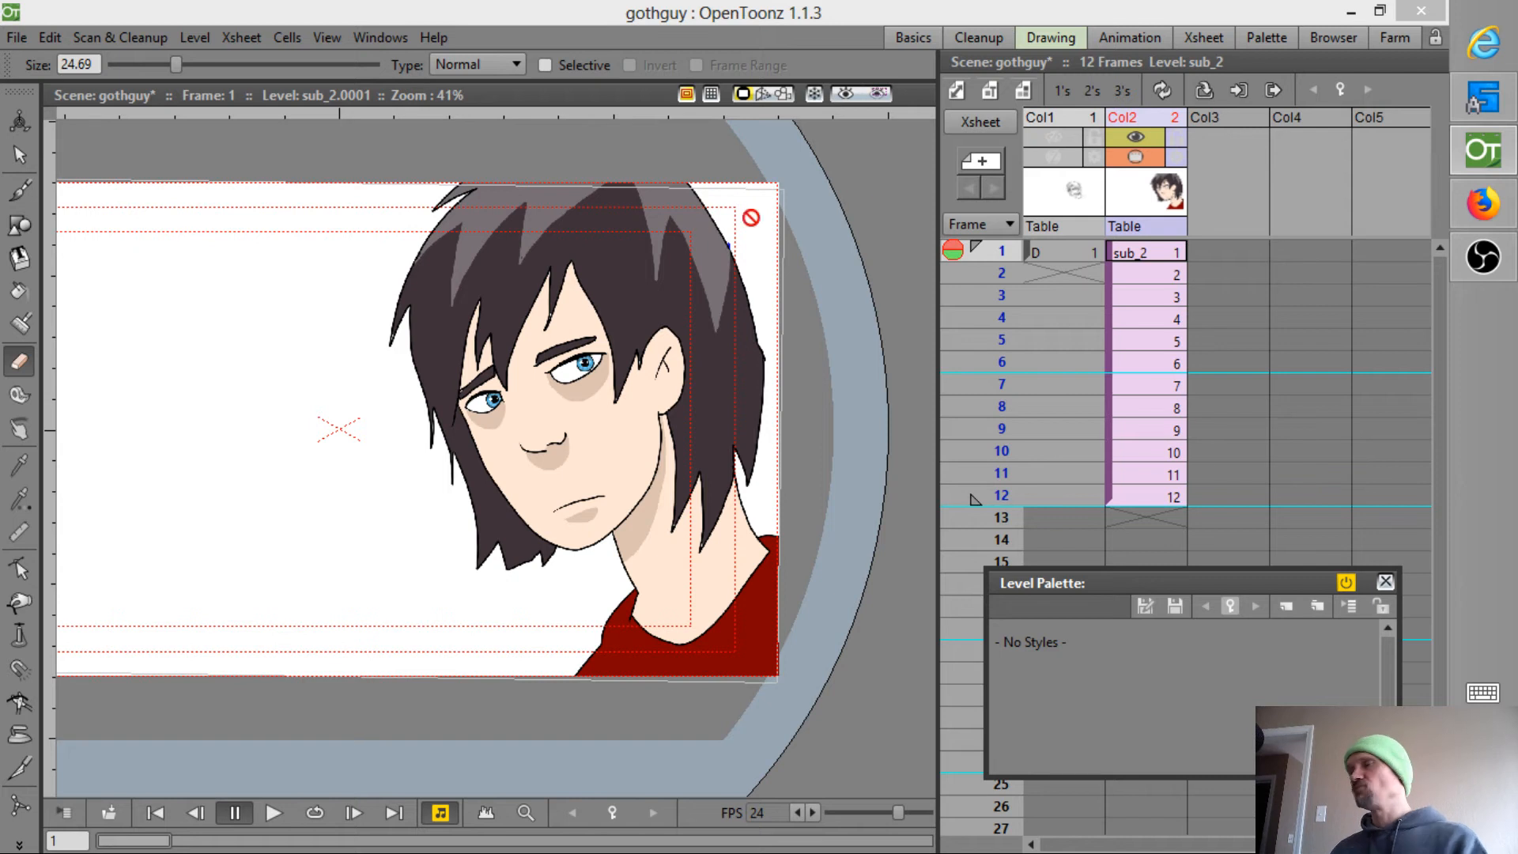
- Open the sub_2 sub-xsheet and its nested sub_1 sub-xsheet, and select the gothic-ink column
click(1163, 255)
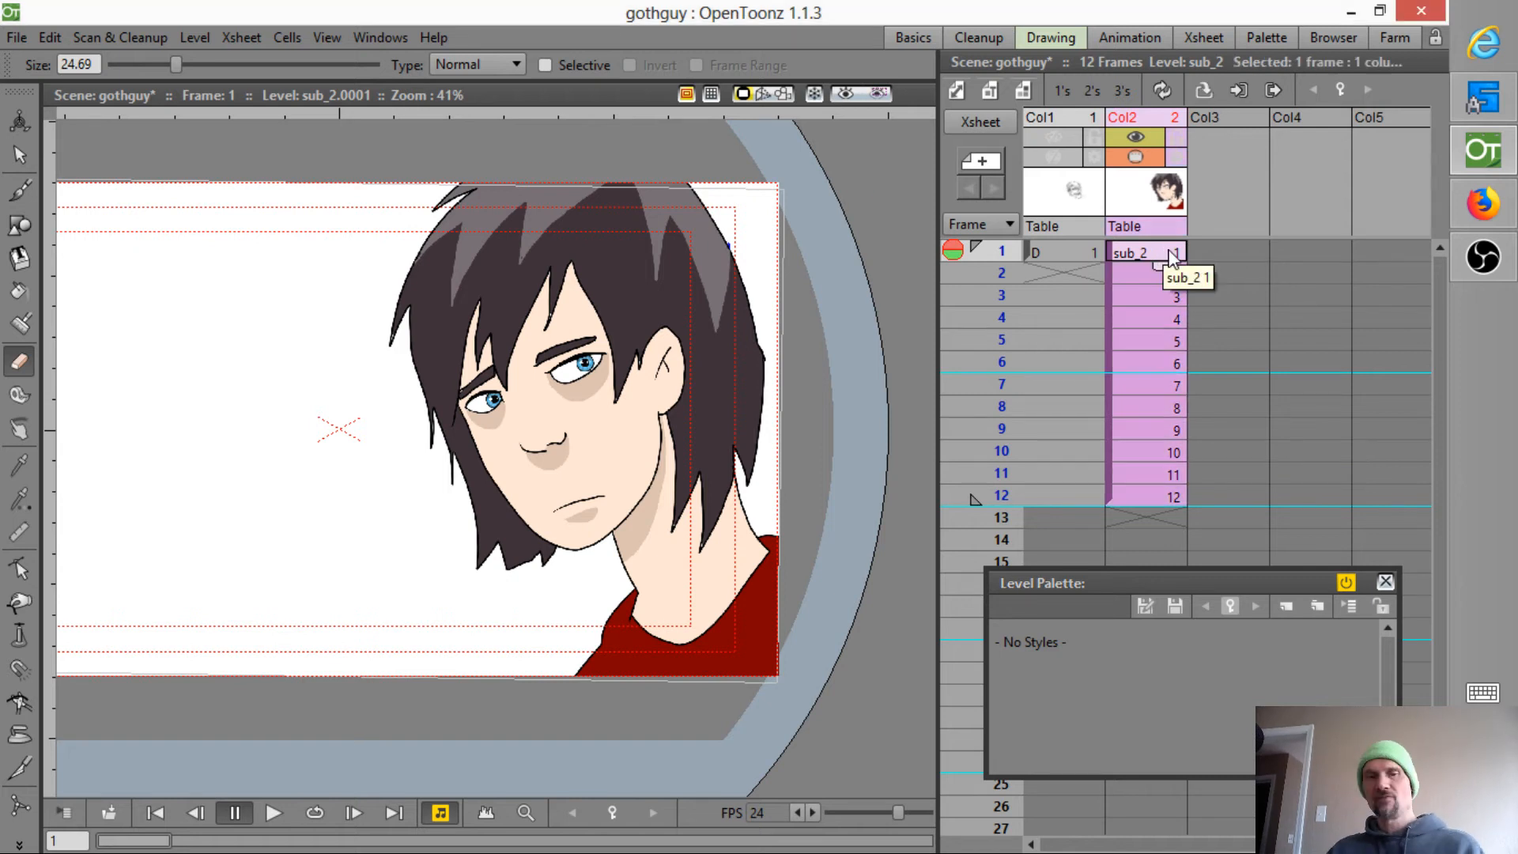
key(o)
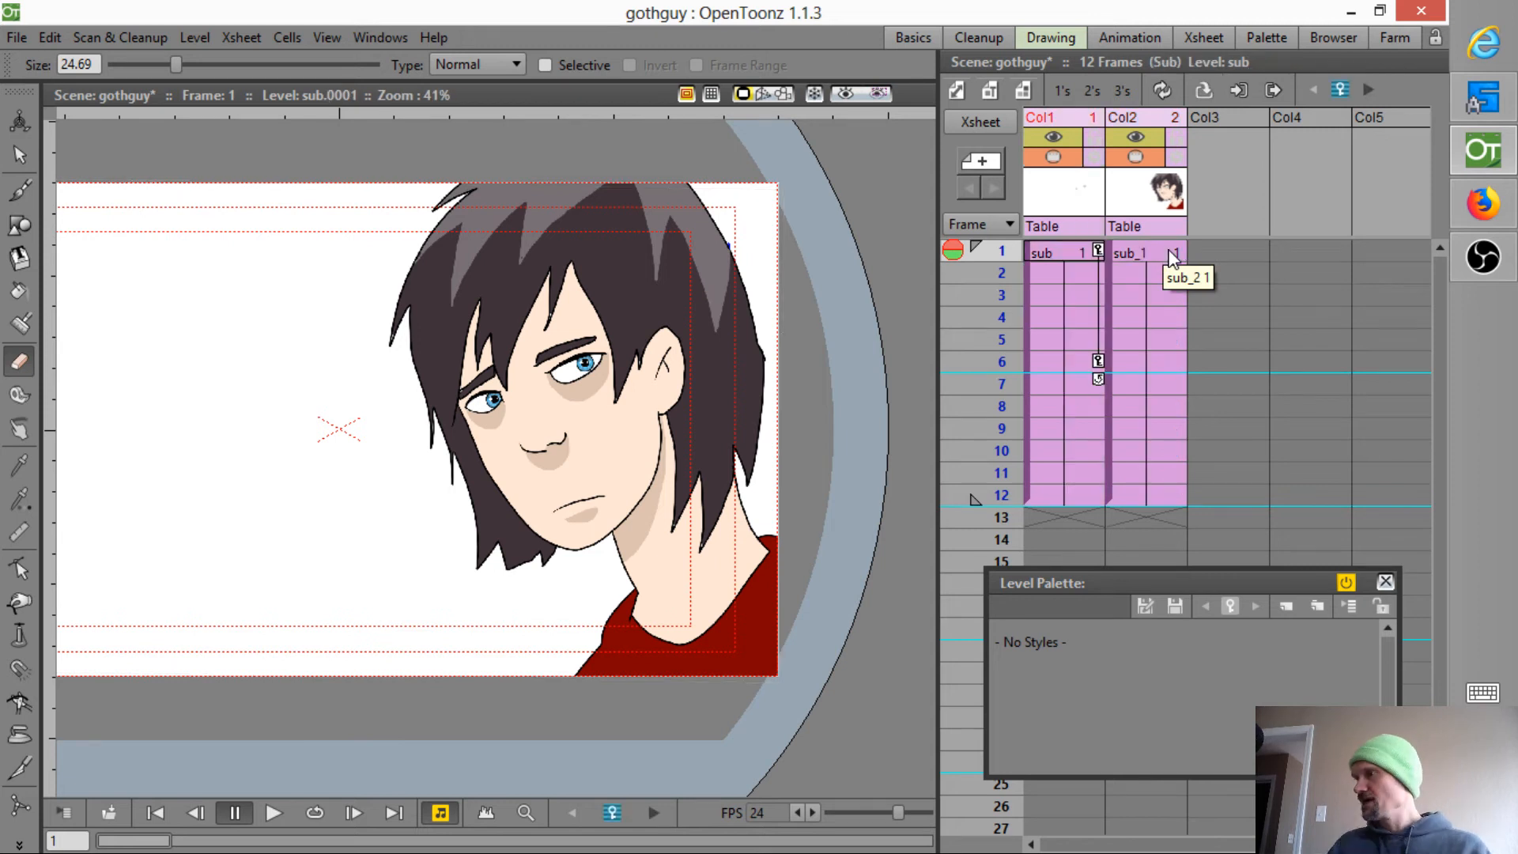
click(1144, 255)
key(o)
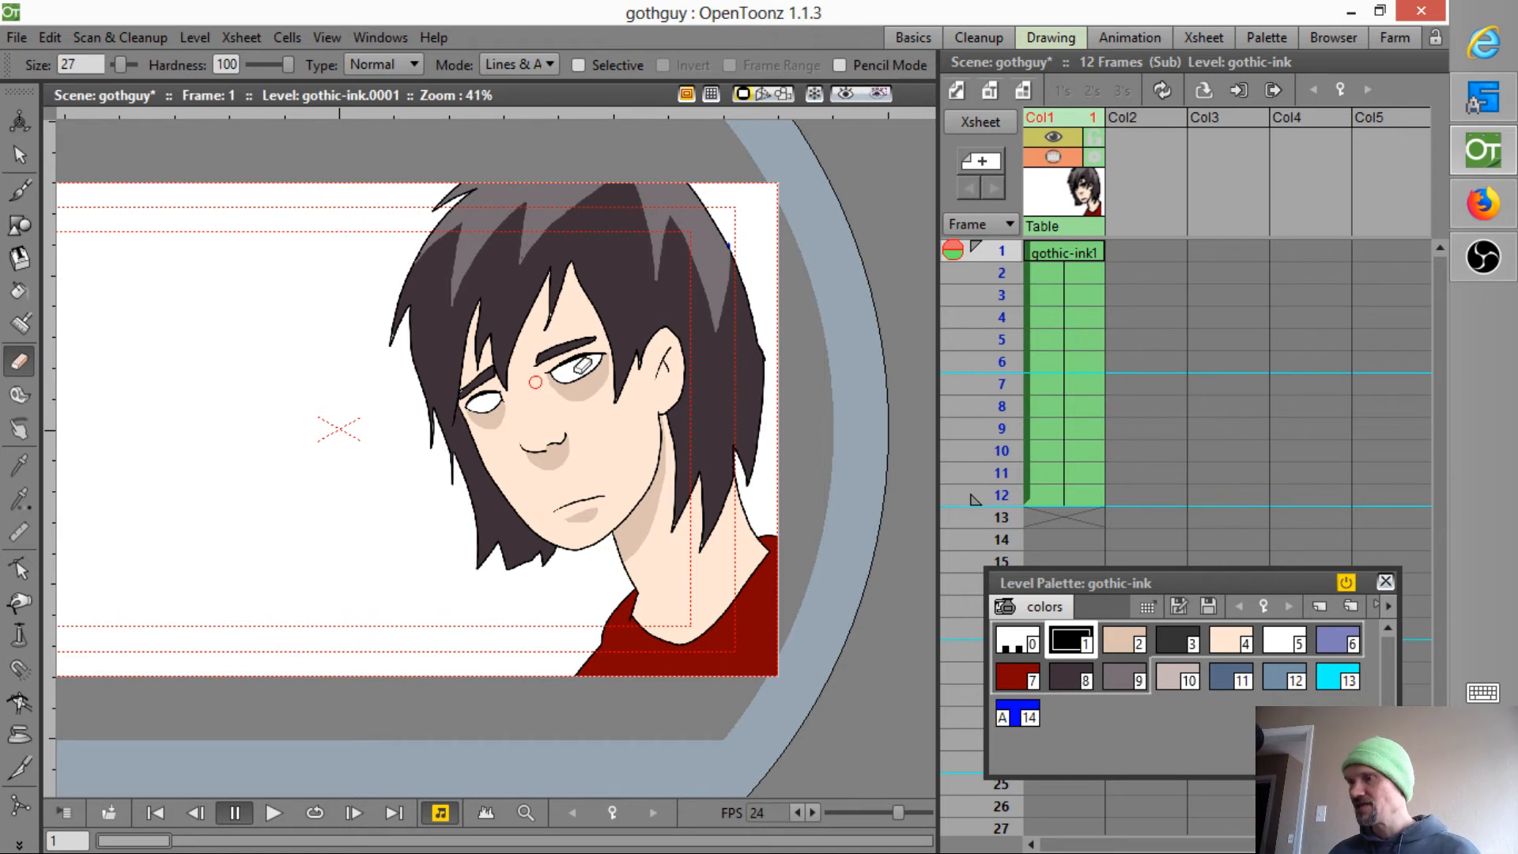
click(1051, 197)
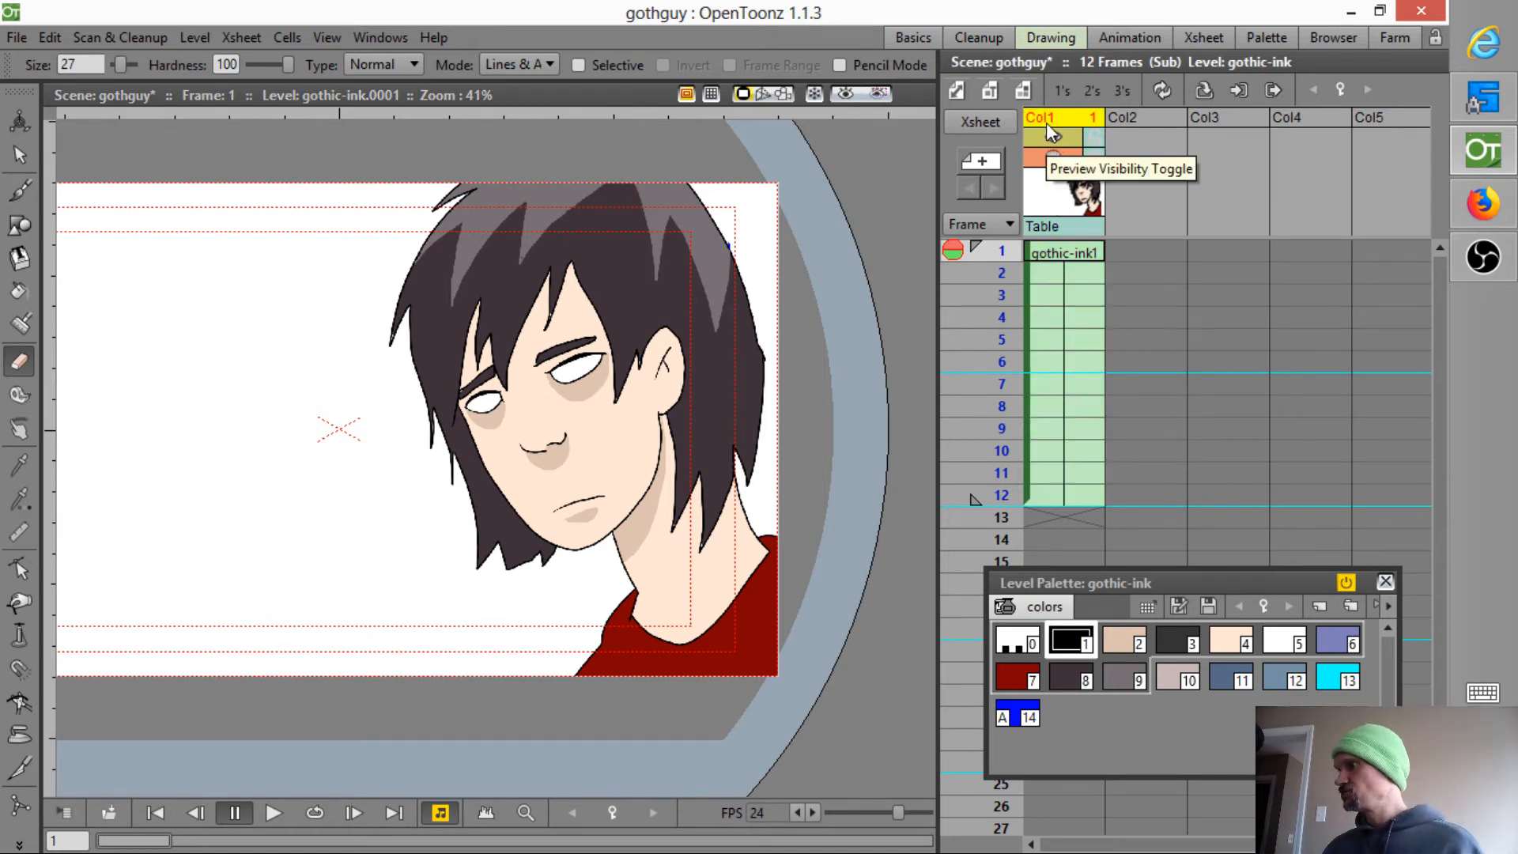
click(1041, 582)
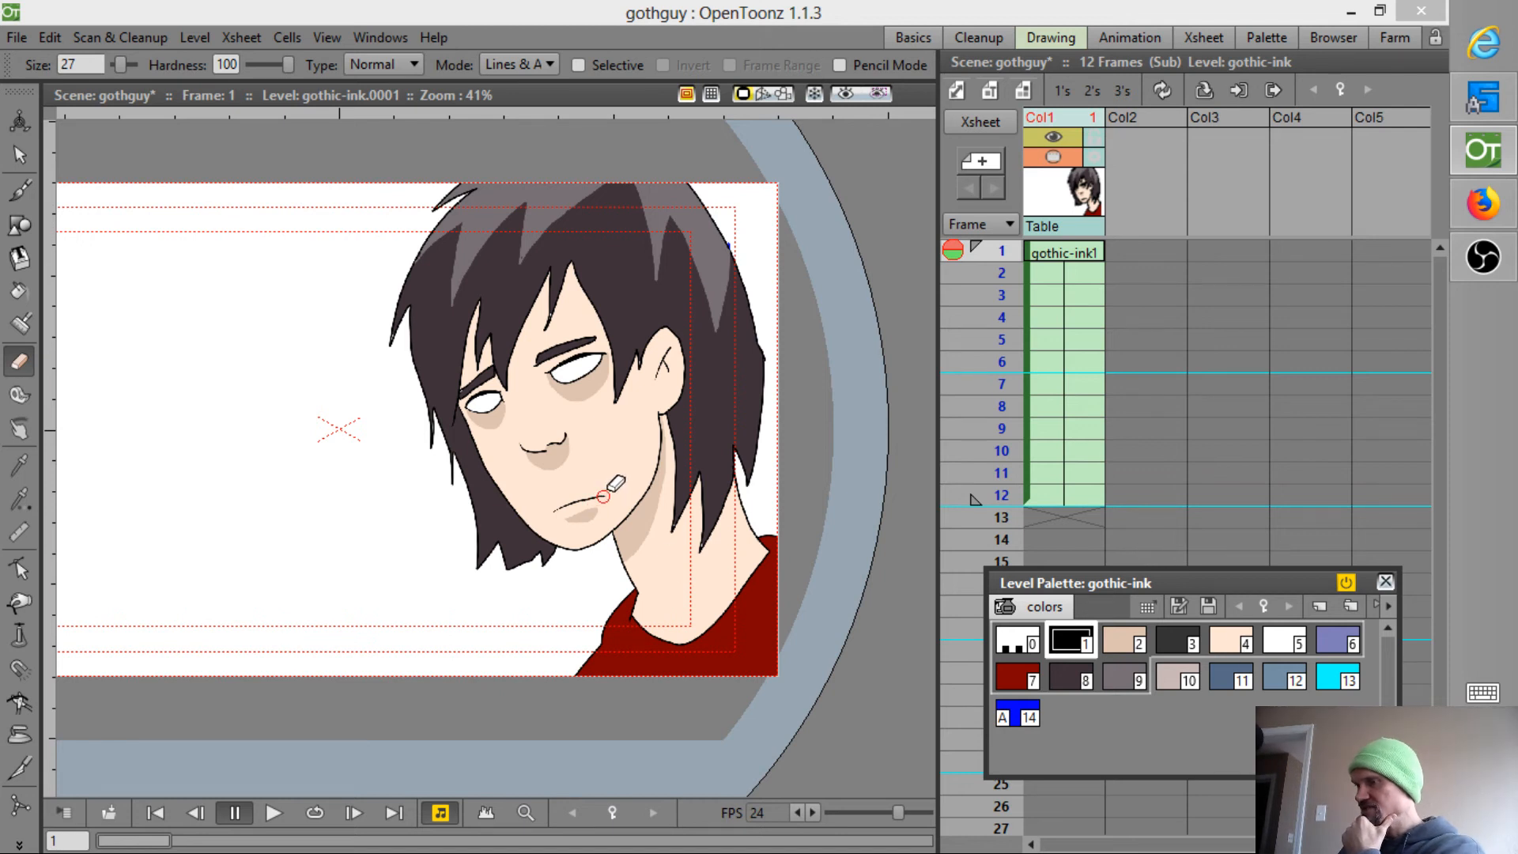
- Erase the mouth from the gothic-ink face drawing and fill the gap with the skin tone, style 4
mouse_move(613, 496)
mouse_down()
mouse_move(553, 507)
mouse_move(593, 504)
mouse_up()
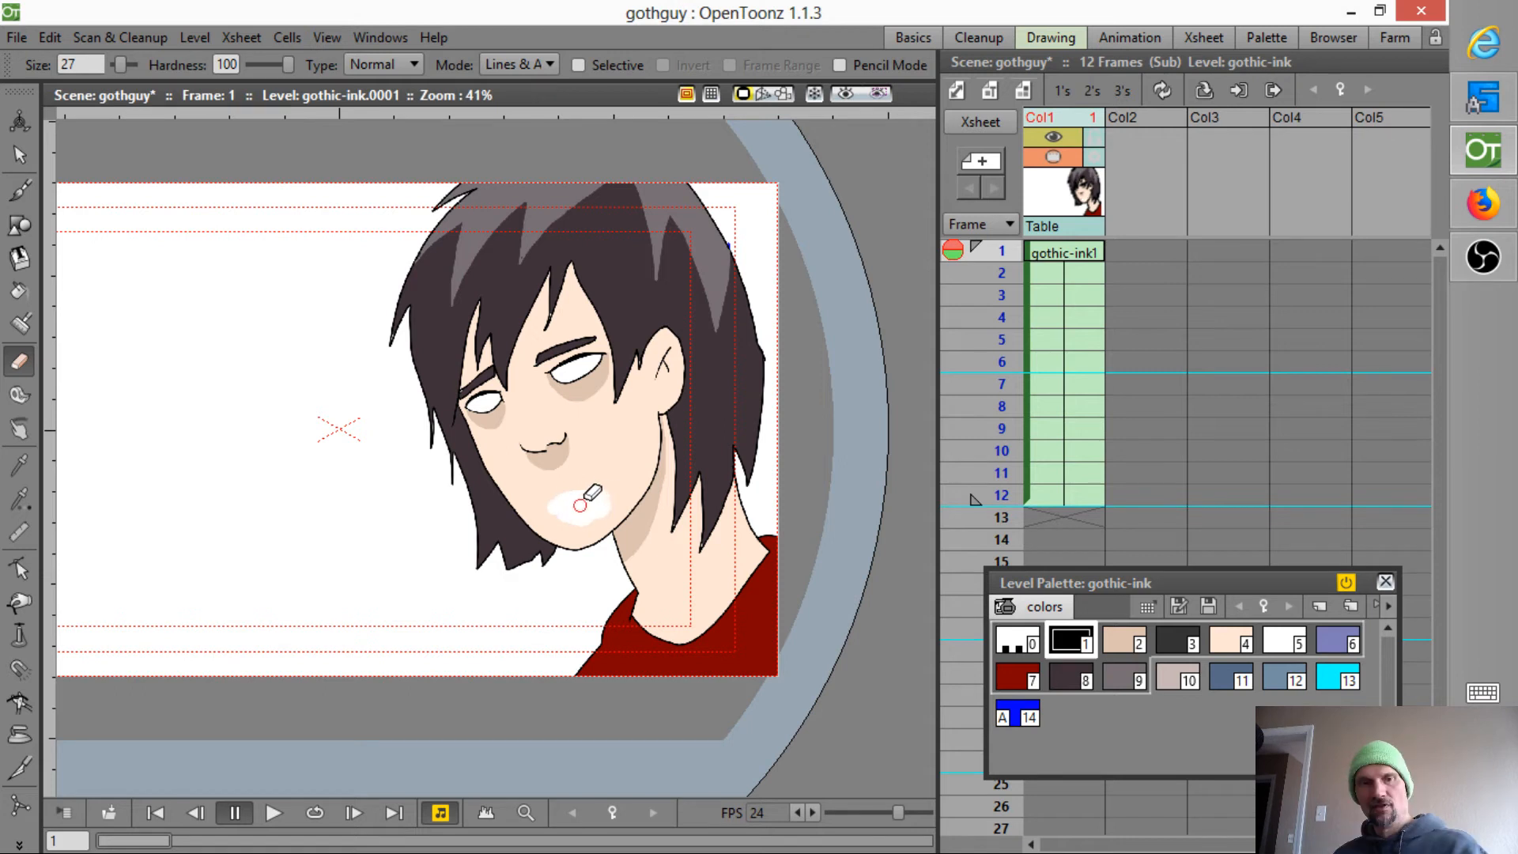
key(f)
click(1245, 642)
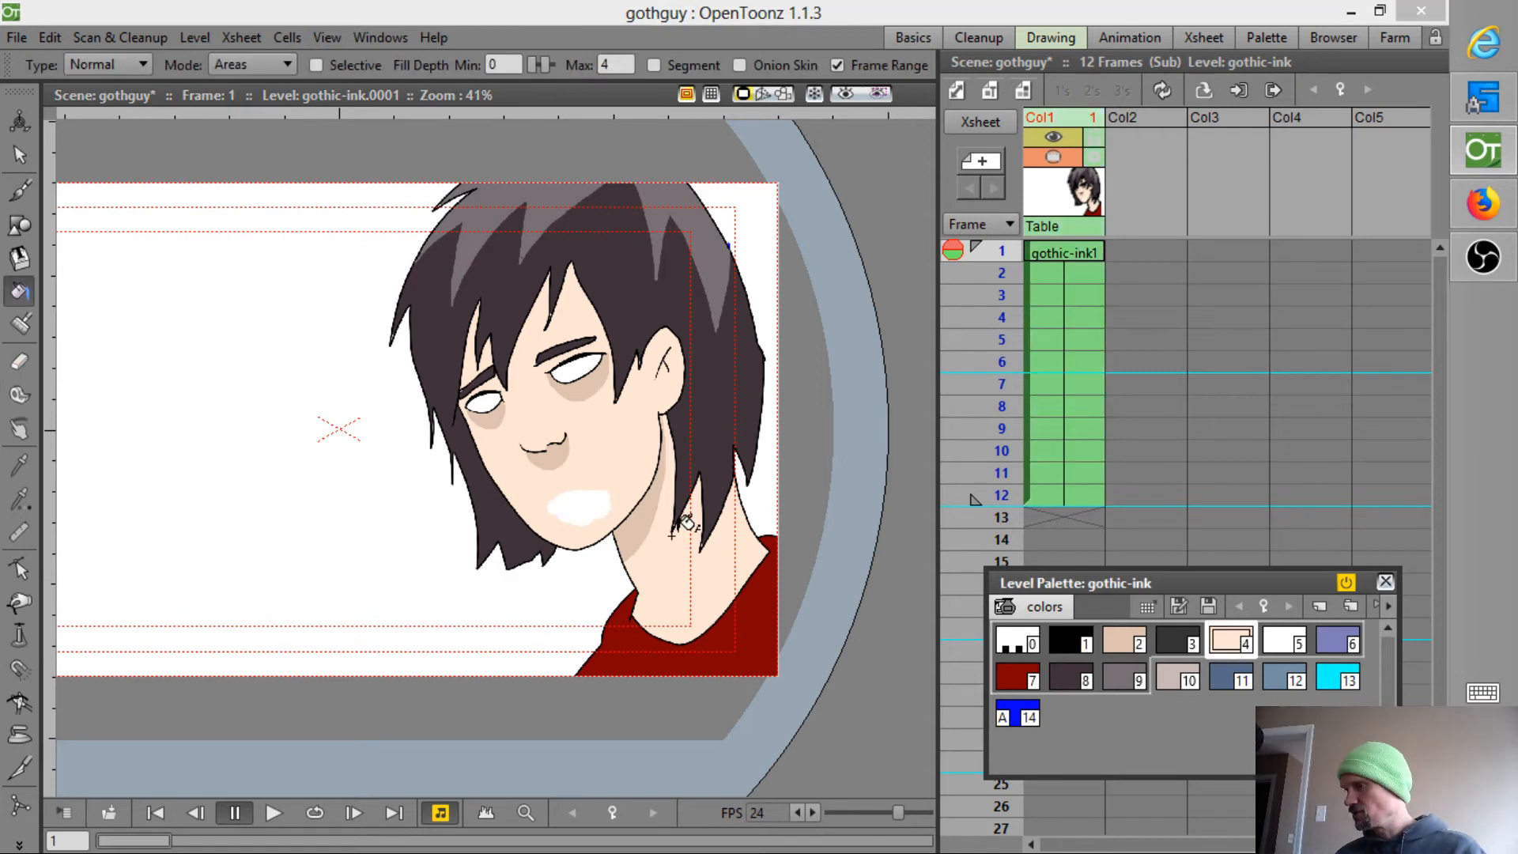
click(595, 502)
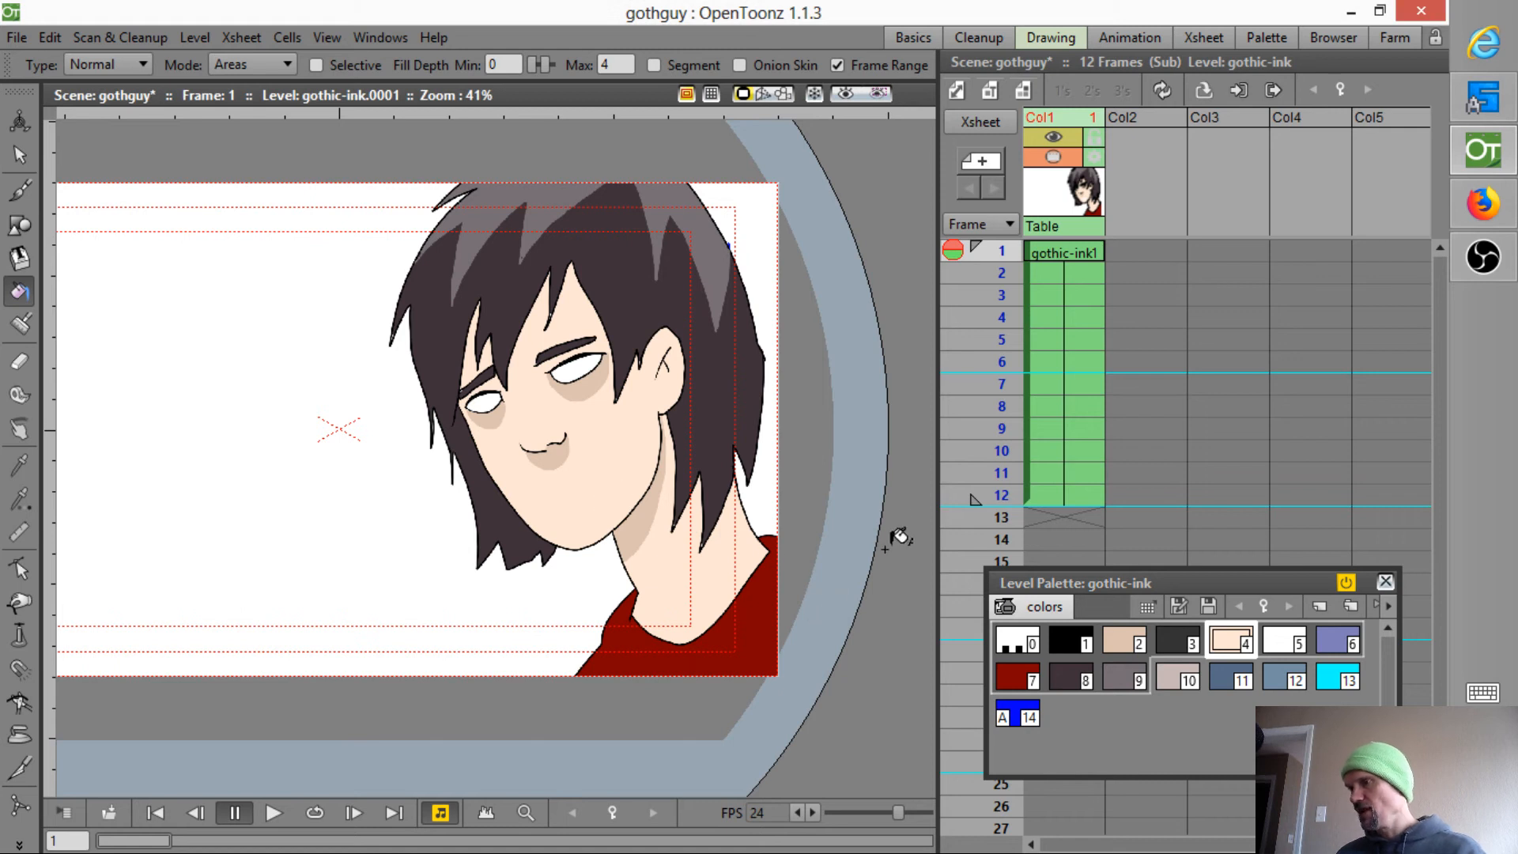
- Save the whole scene with all its levels and select the gothic-ink column
click(16, 37)
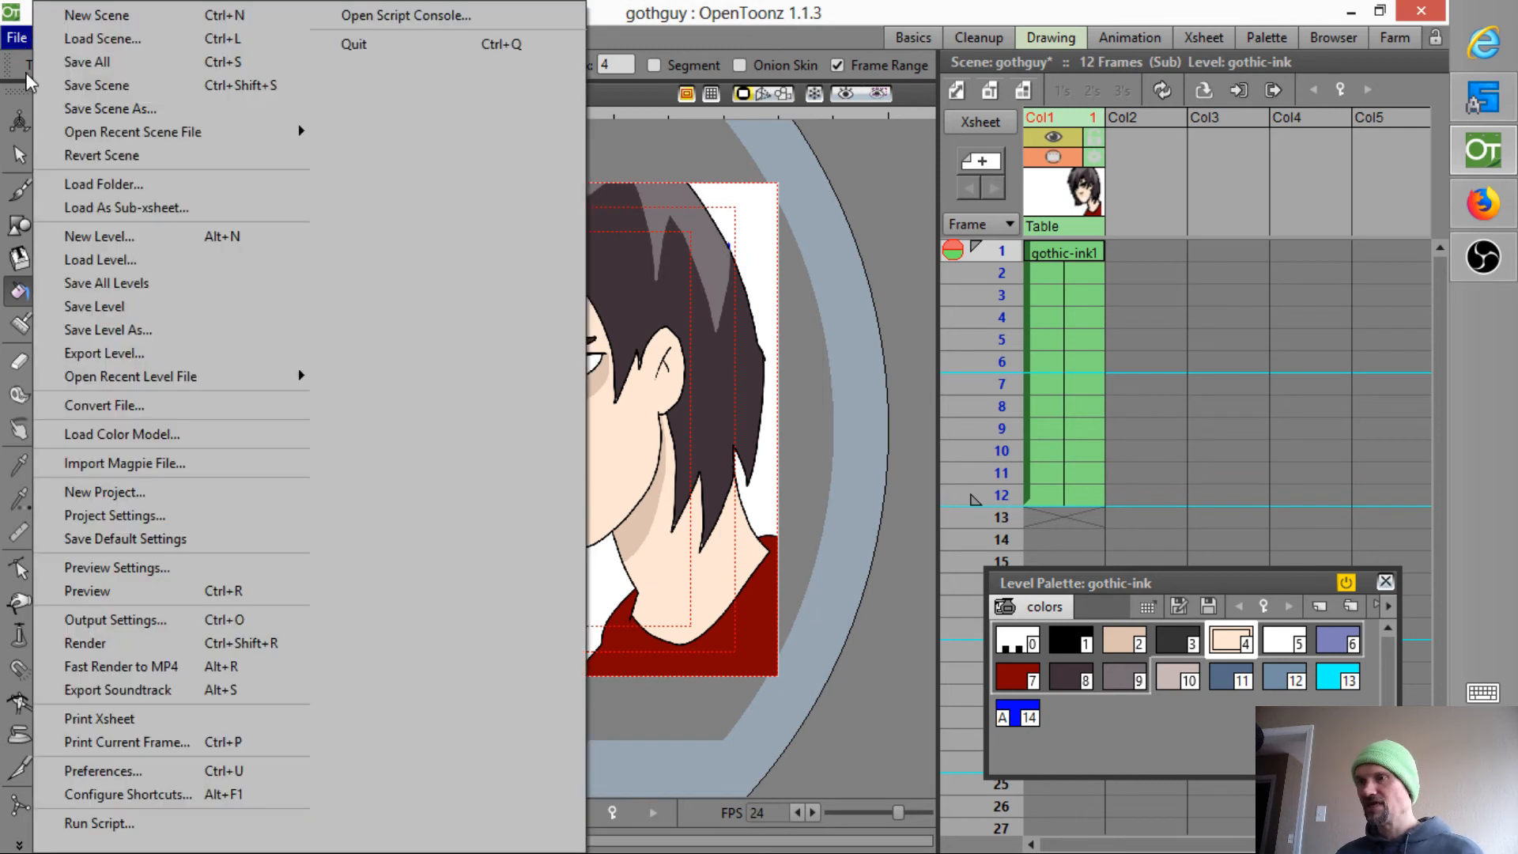
click(55, 65)
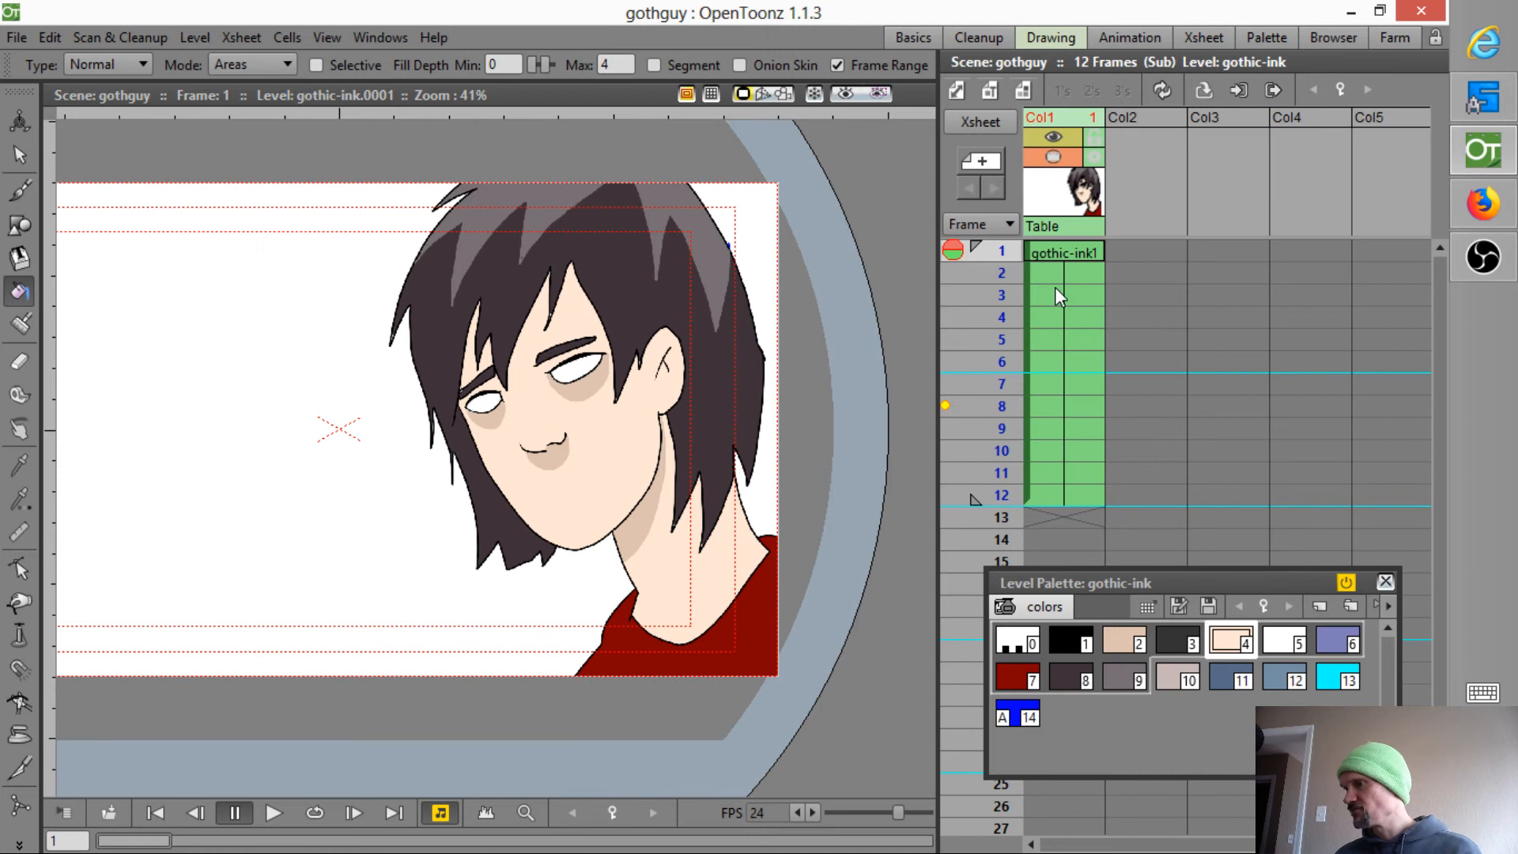
click(1065, 200)
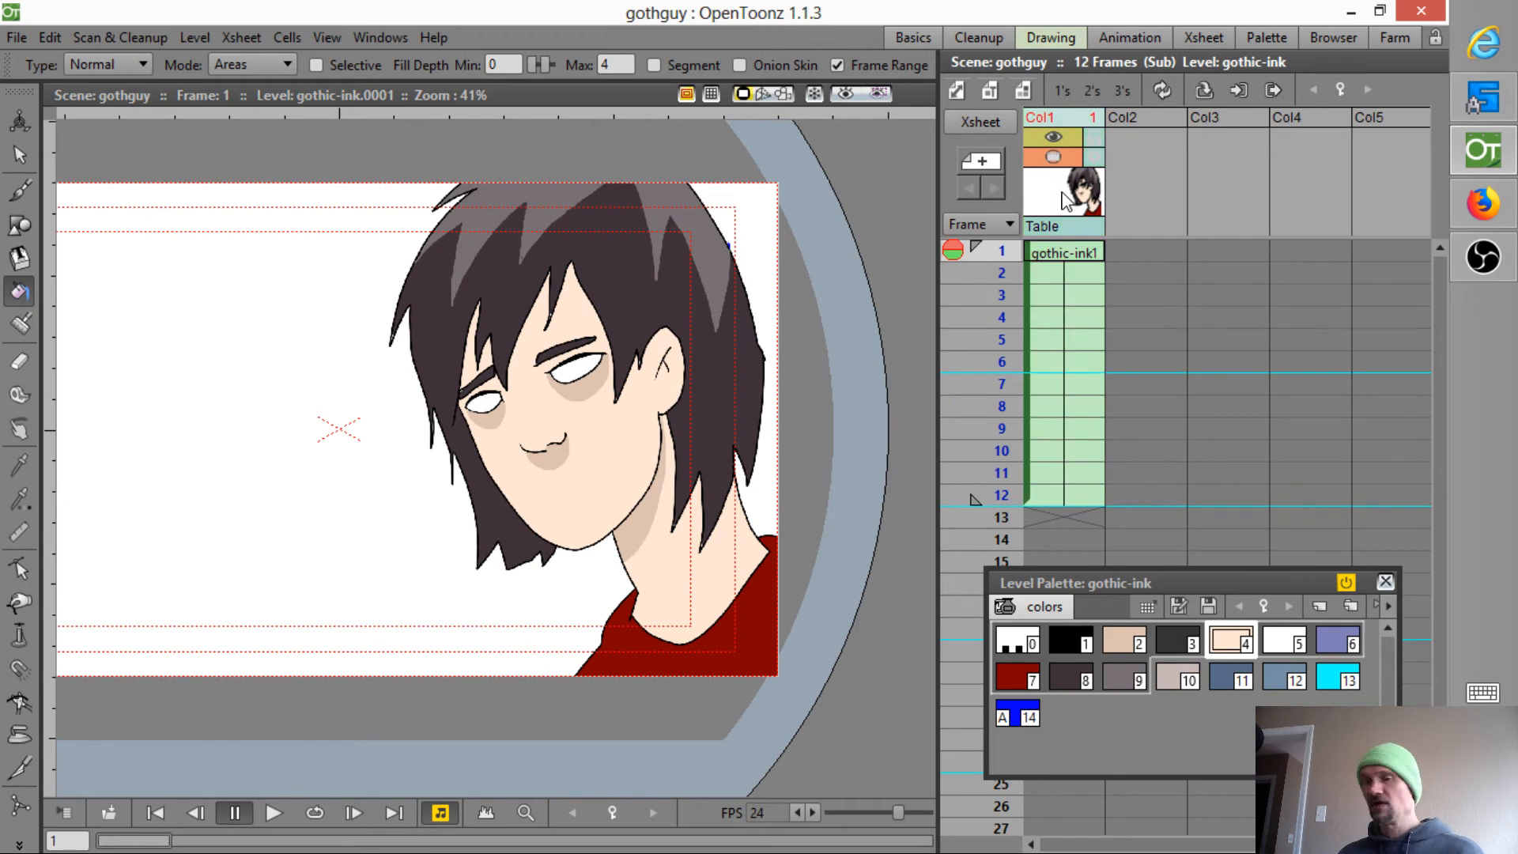
- Return from the nested sub-xsheets to the main xsheet and select frame 1 of the empty column 3
key(ctrl+z)
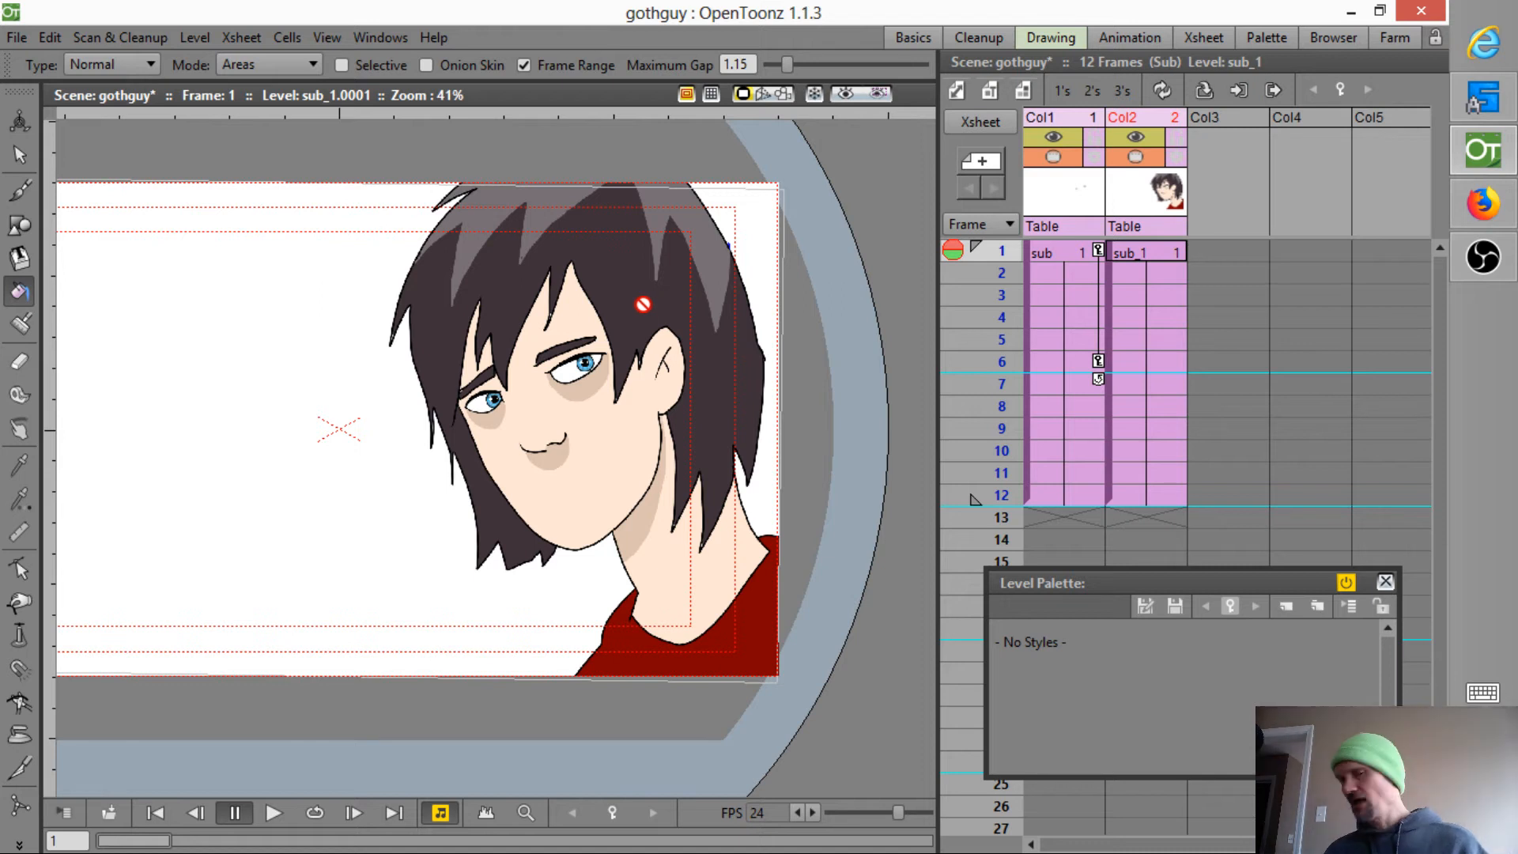
key(ctrl+Up)
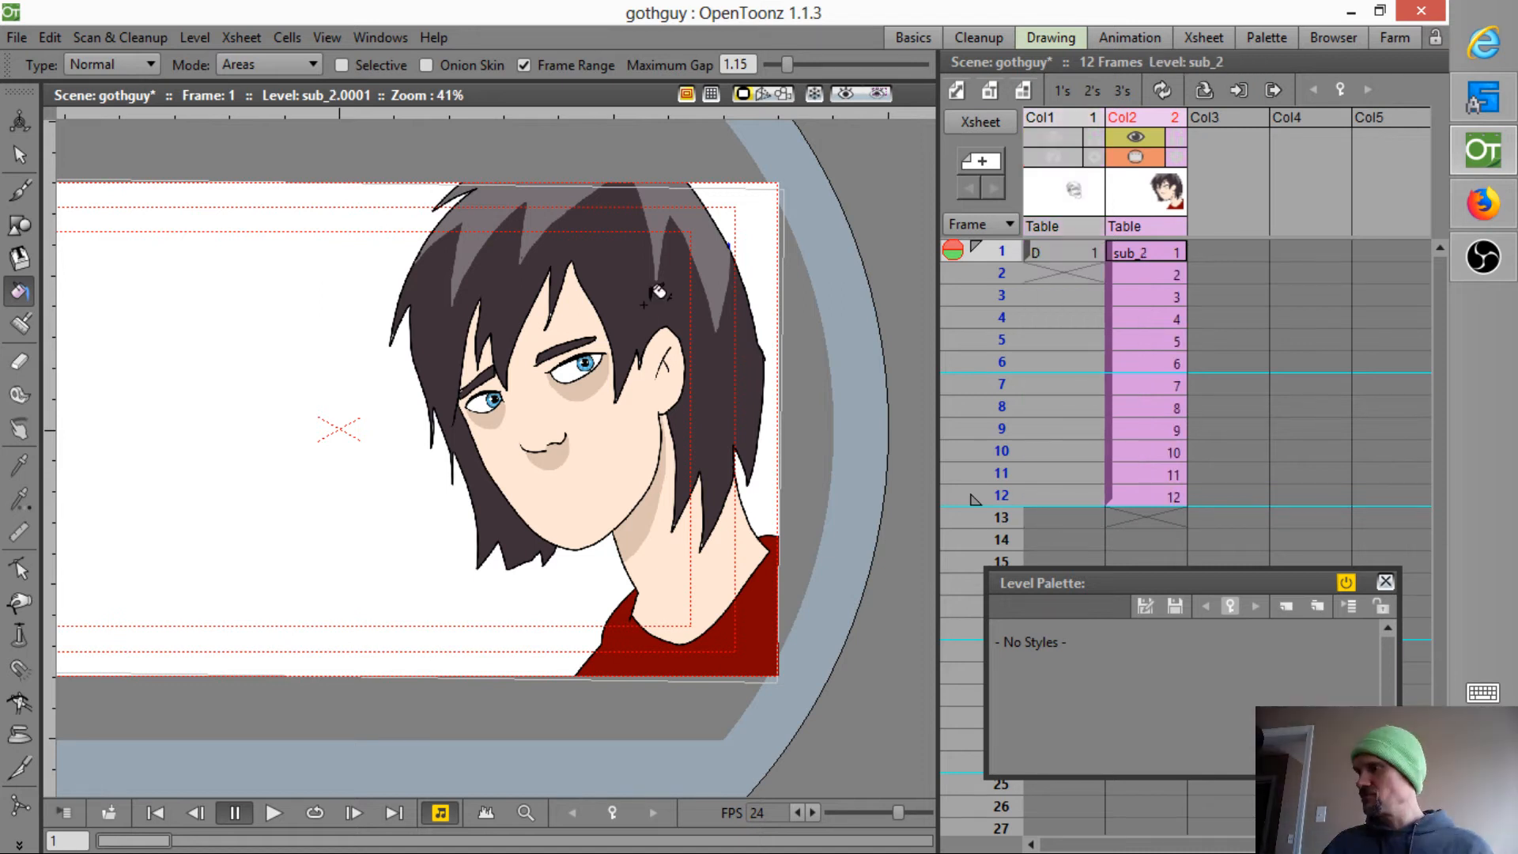
click(1216, 253)
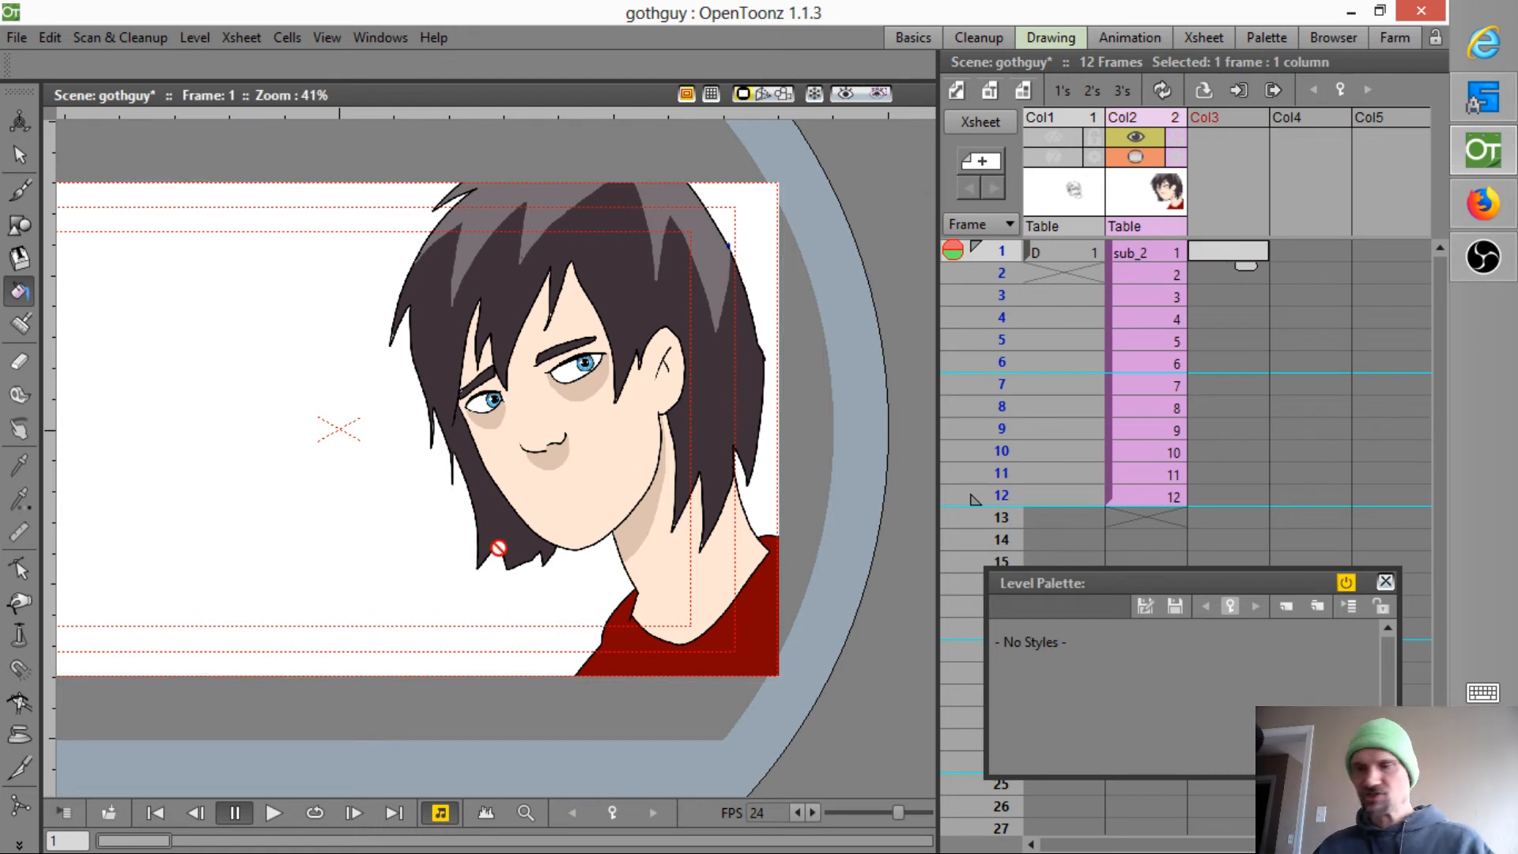
- Brush a short, slightly slanted mouth line on the face in column 3 with raster palette style 2
key(b)
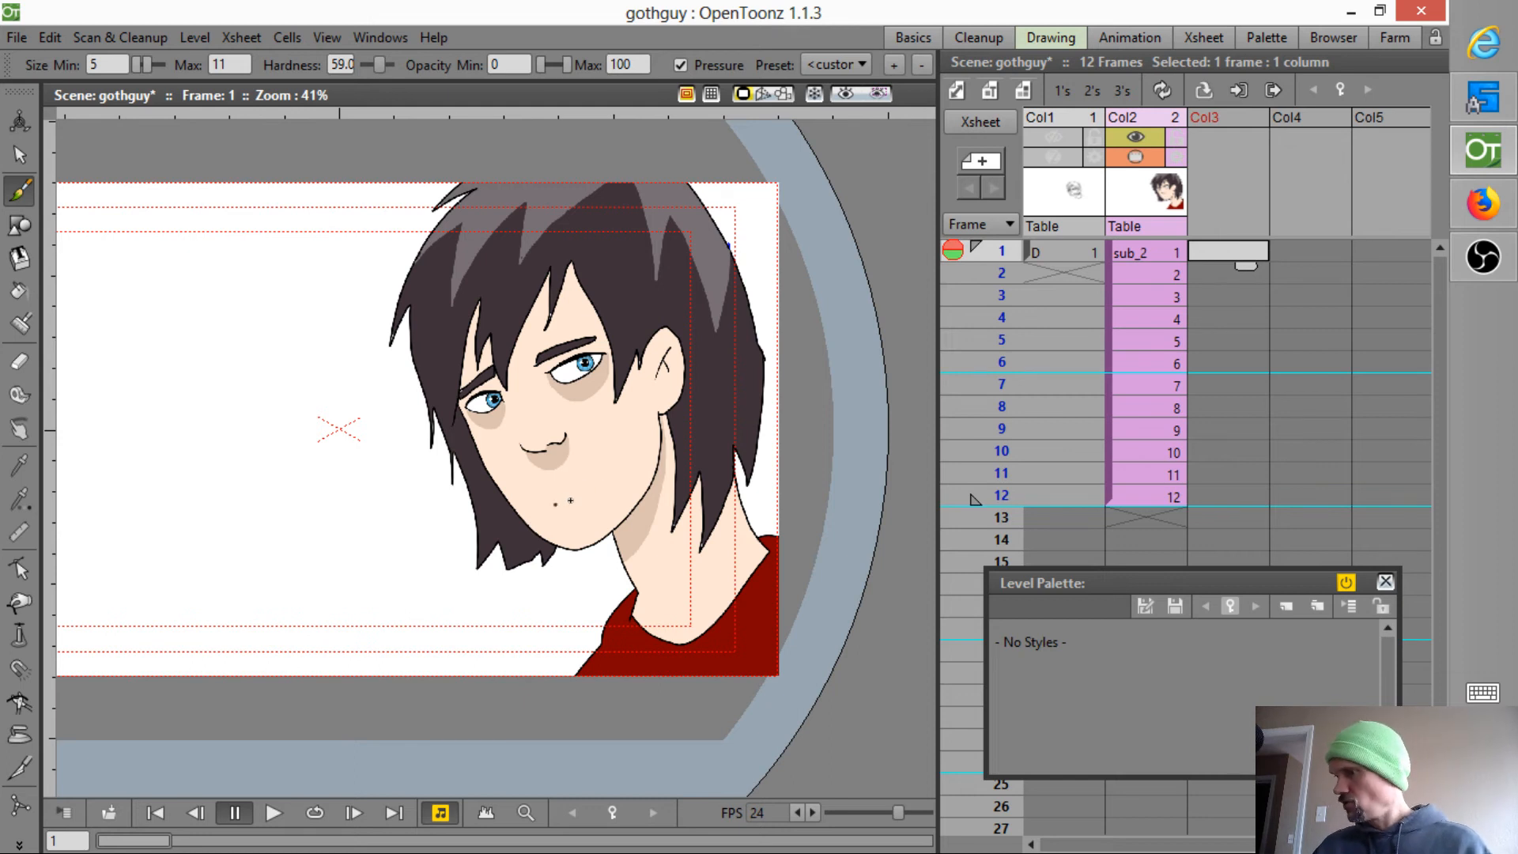
click(567, 497)
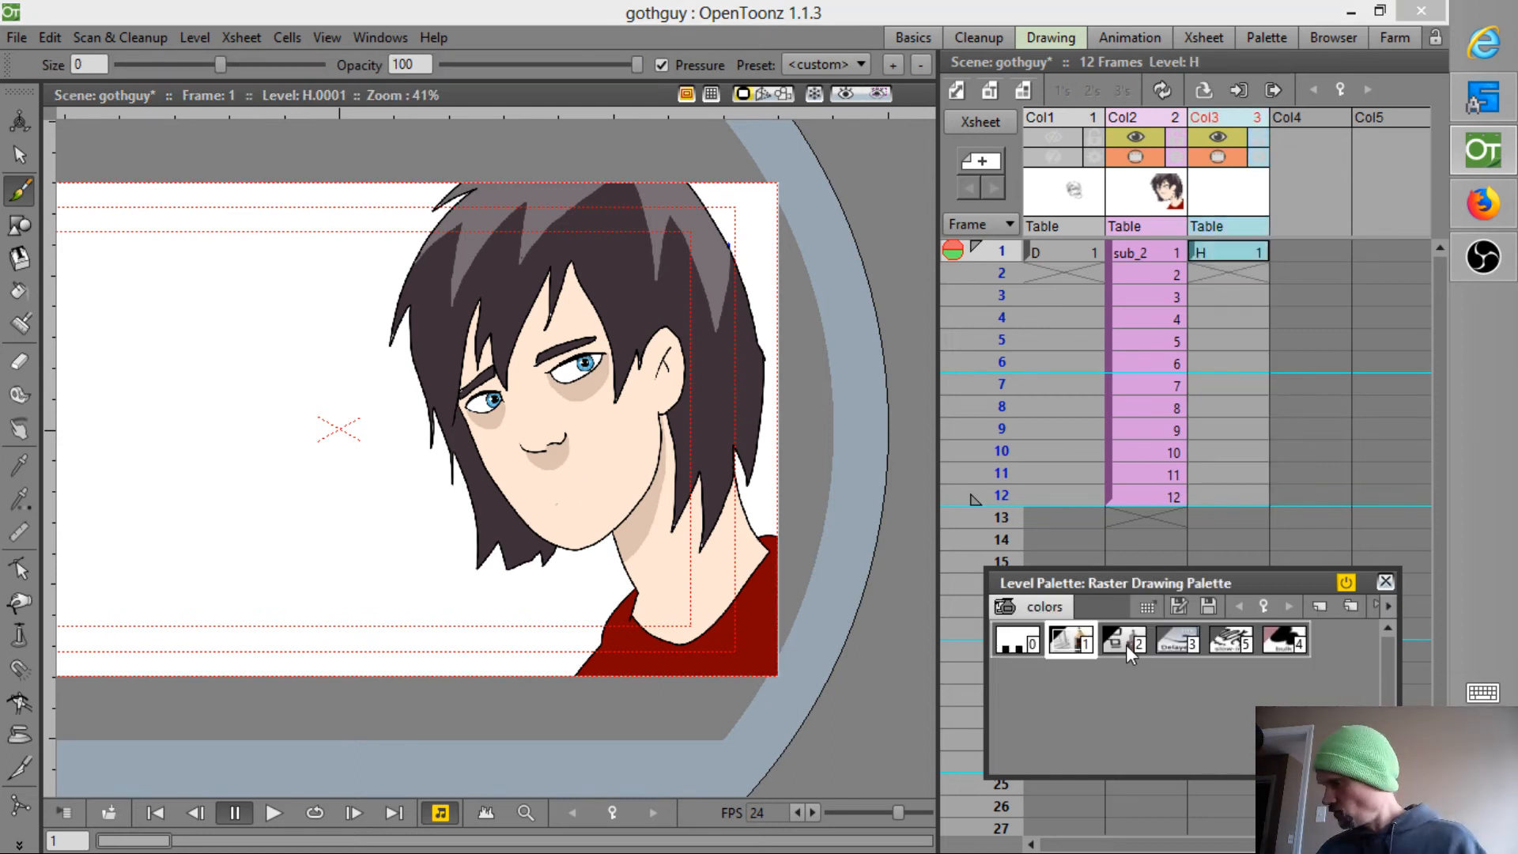
click(1126, 644)
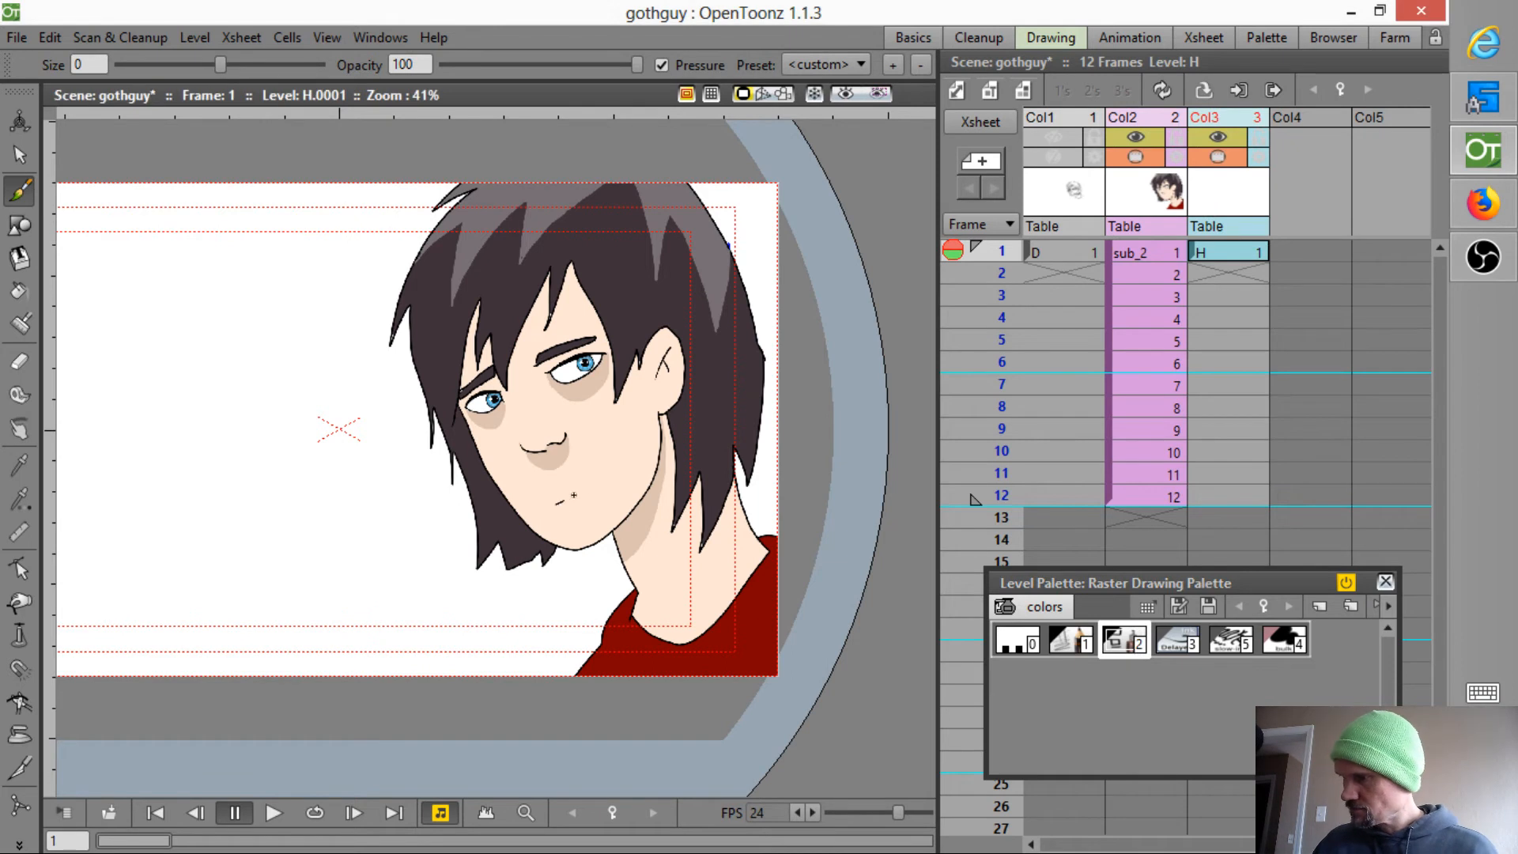
drag(555, 504, 598, 486)
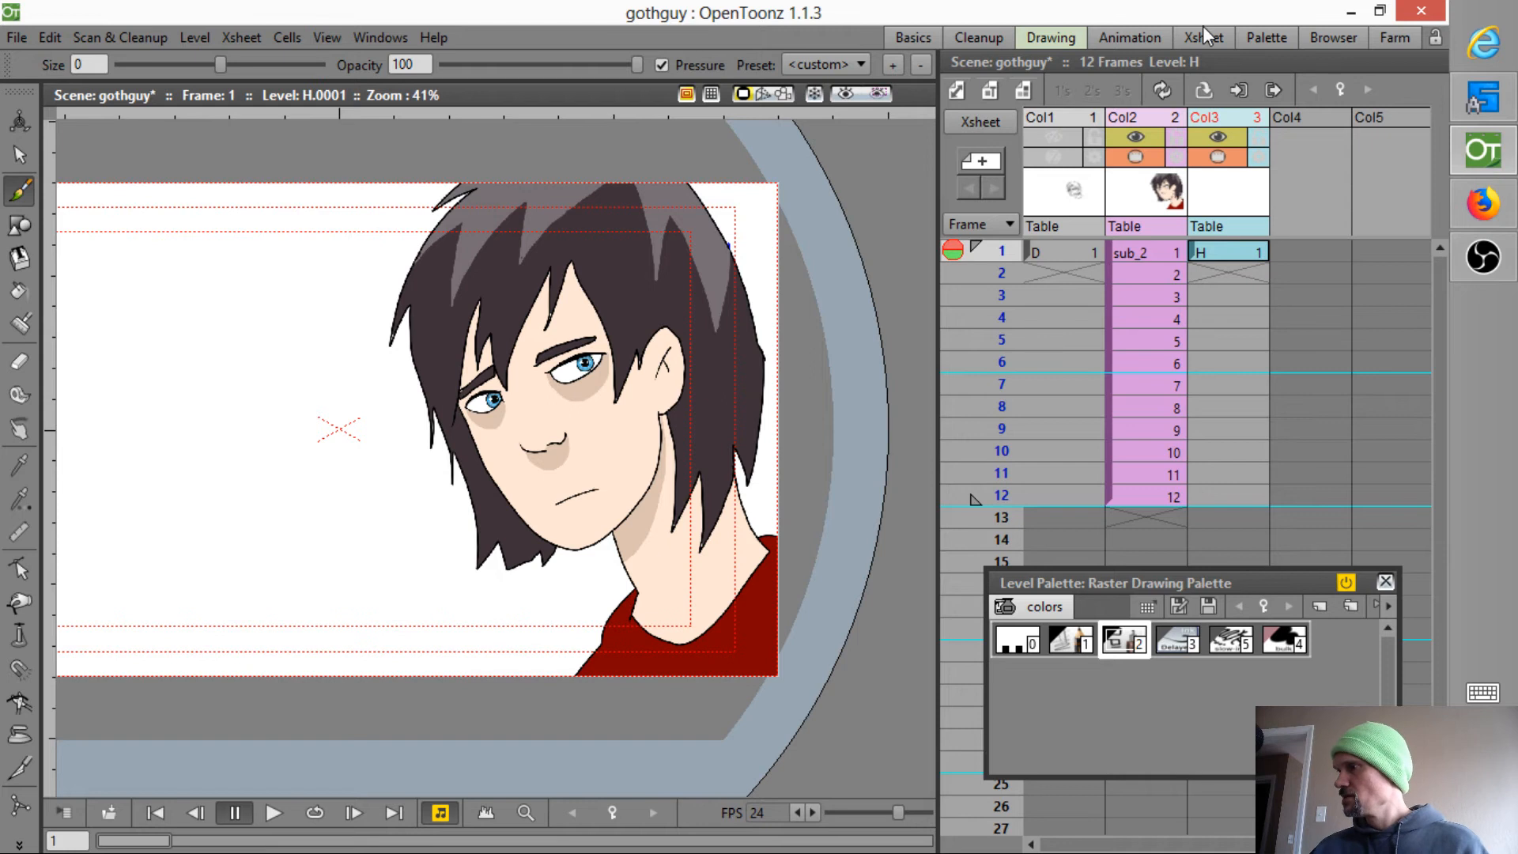
- Open the Animation room and insert a blank drawing before the mouth drawing in level H's level strip
click(1140, 40)
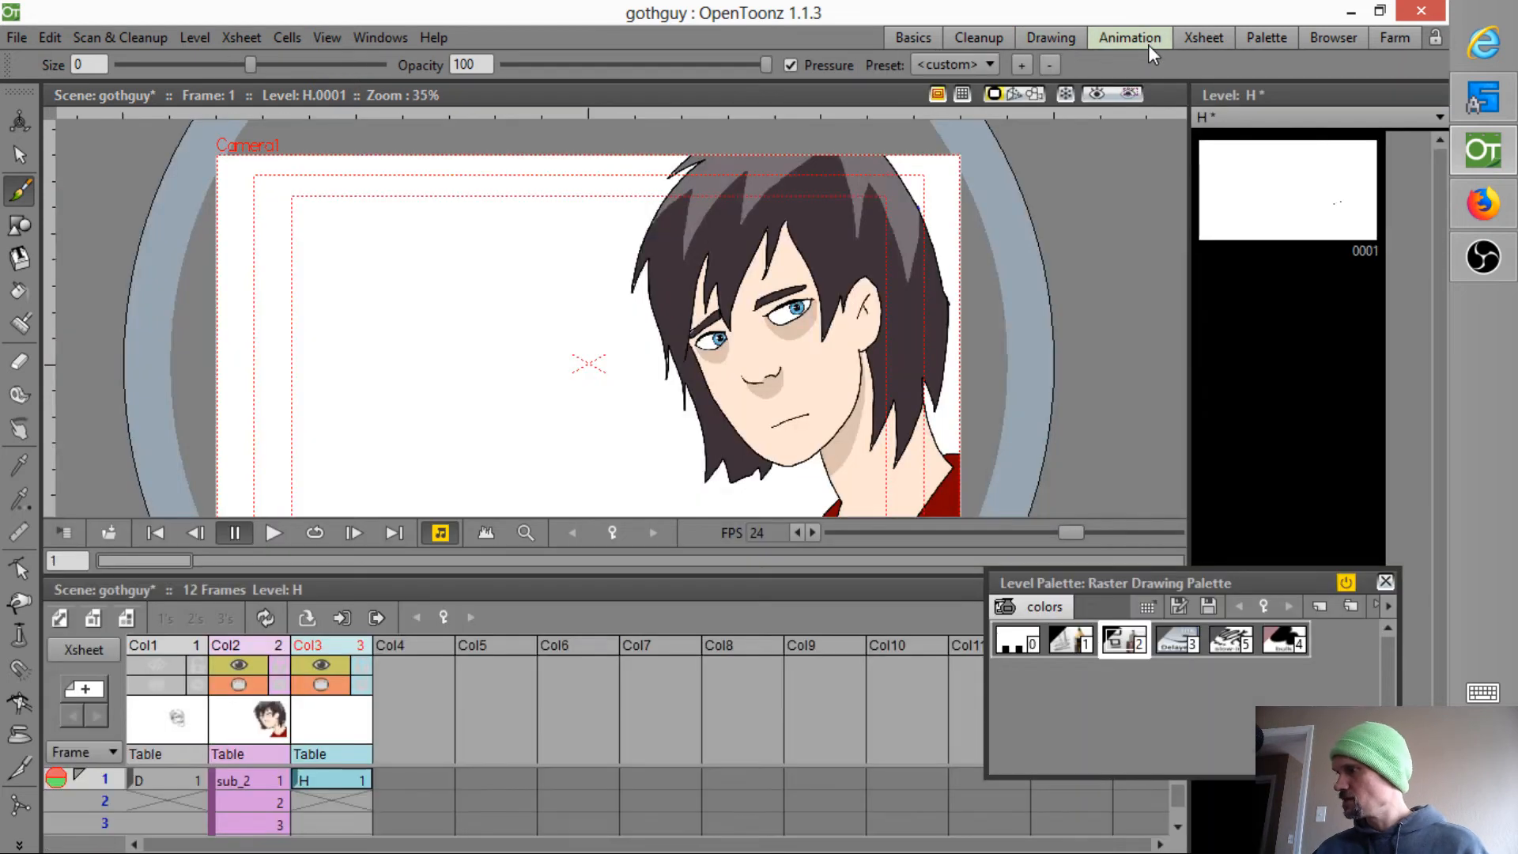
click(1301, 236)
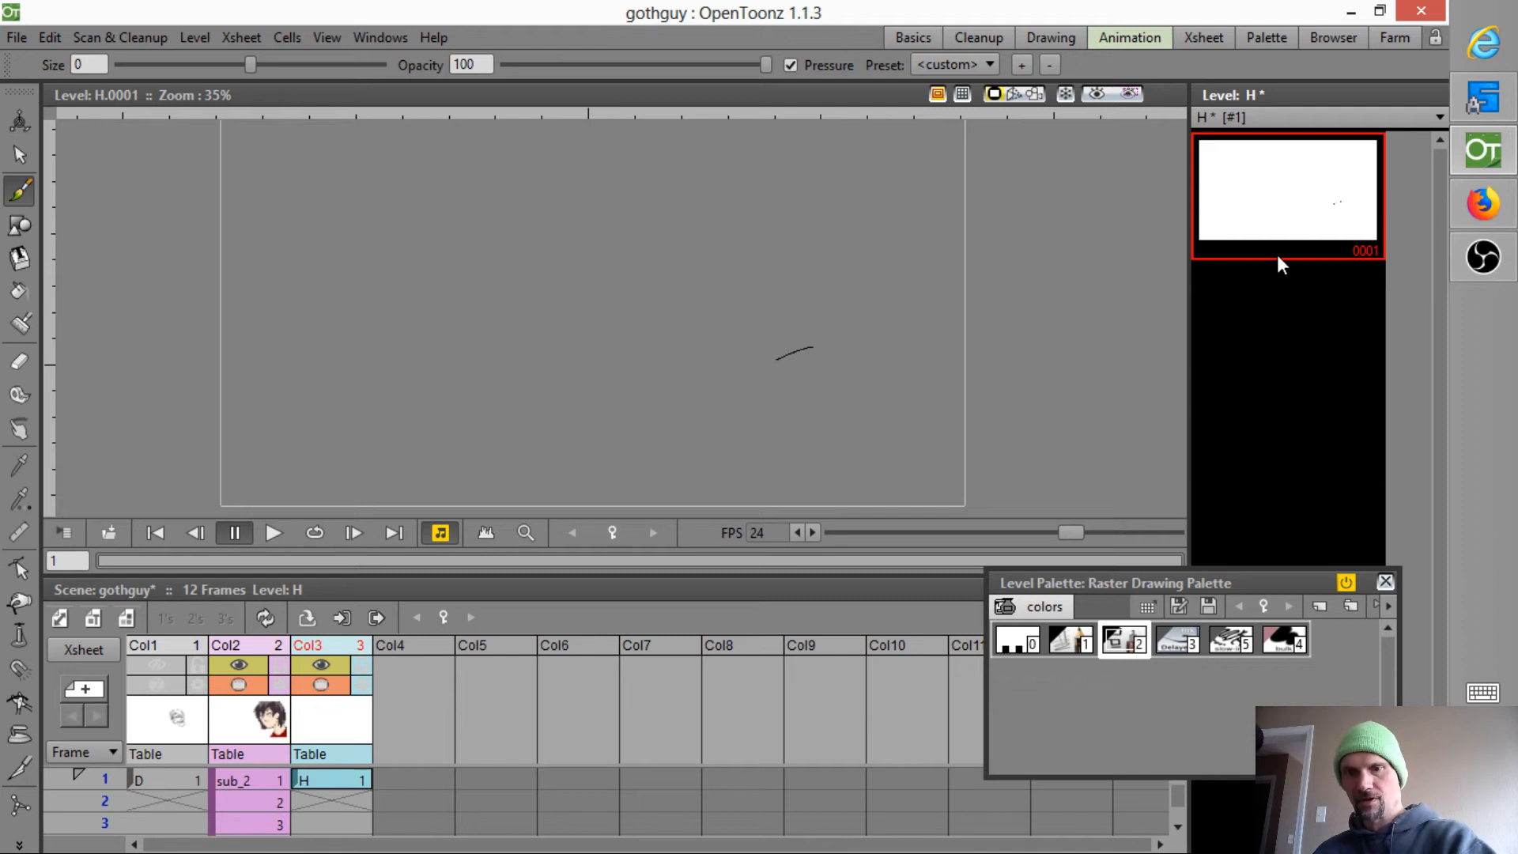
click(1305, 321)
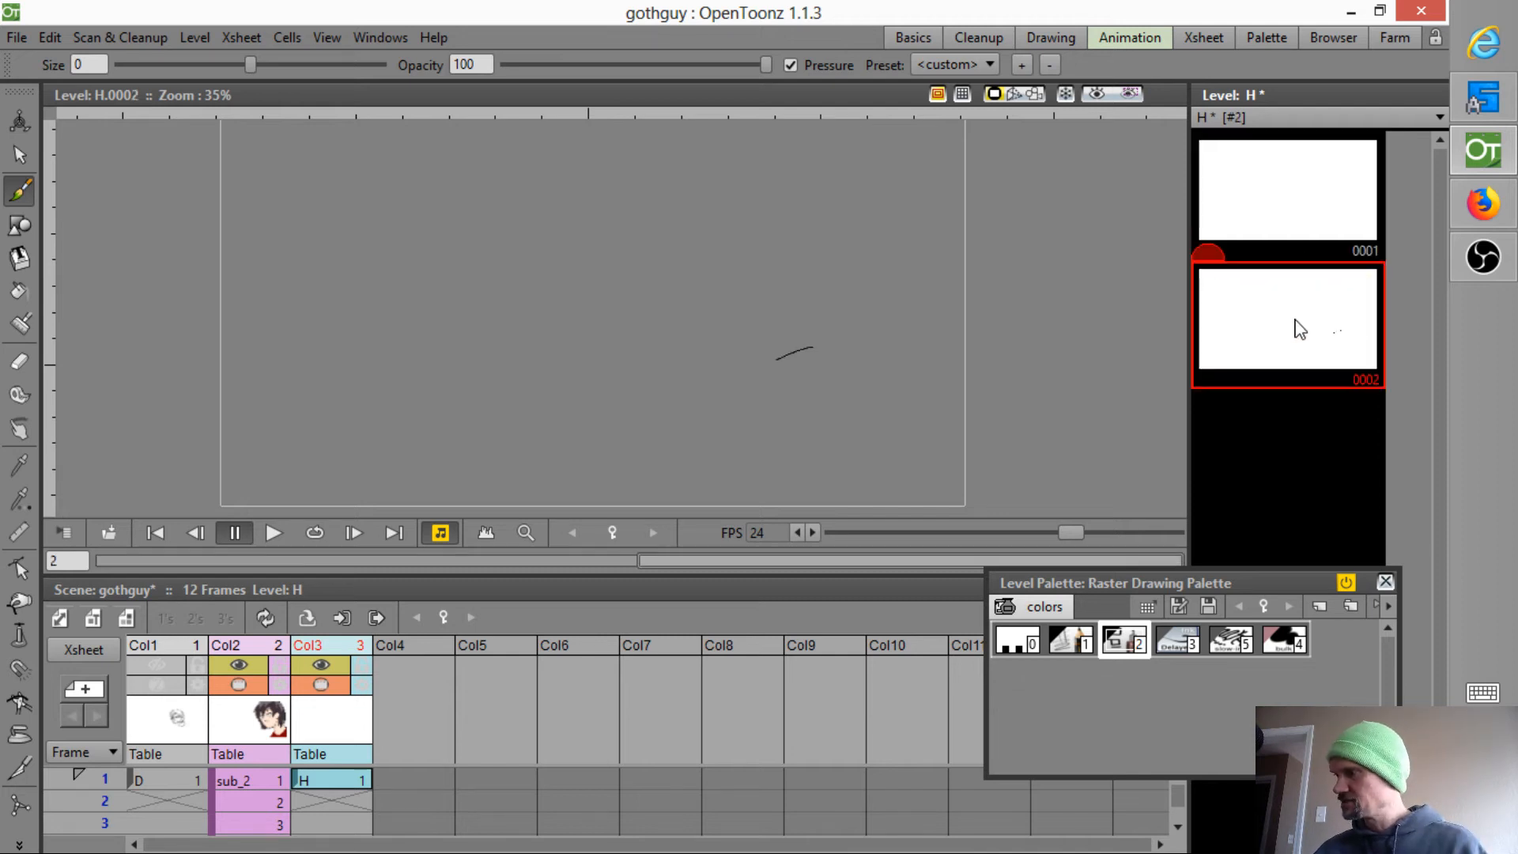
- Turn on onion skin in the level strip so mouth drawing 0002 shows through blank drawing 0001
click(1209, 235)
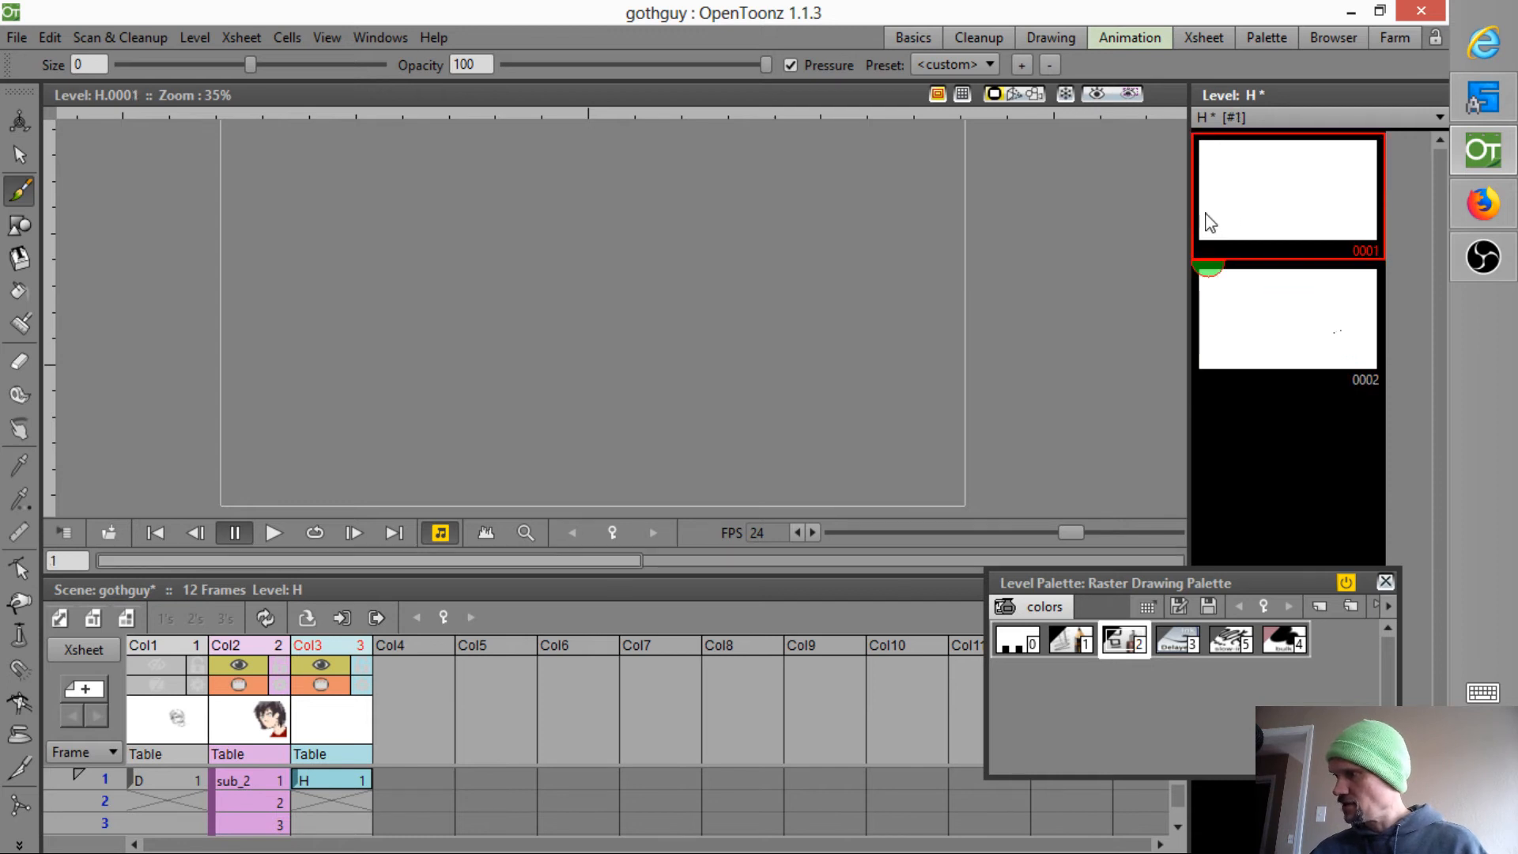
click(1261, 343)
click(1205, 229)
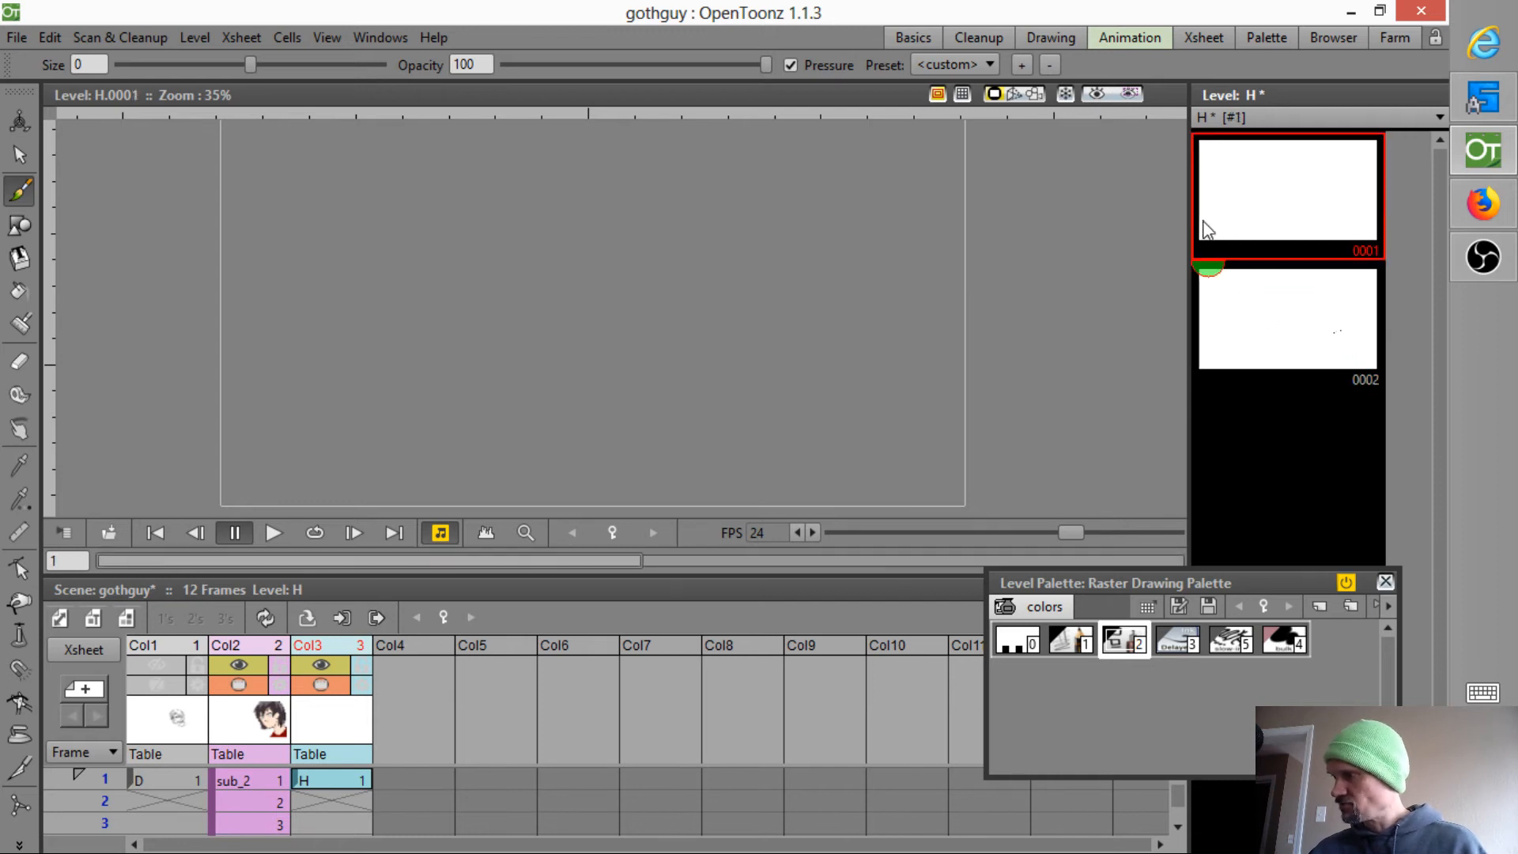
click(1245, 290)
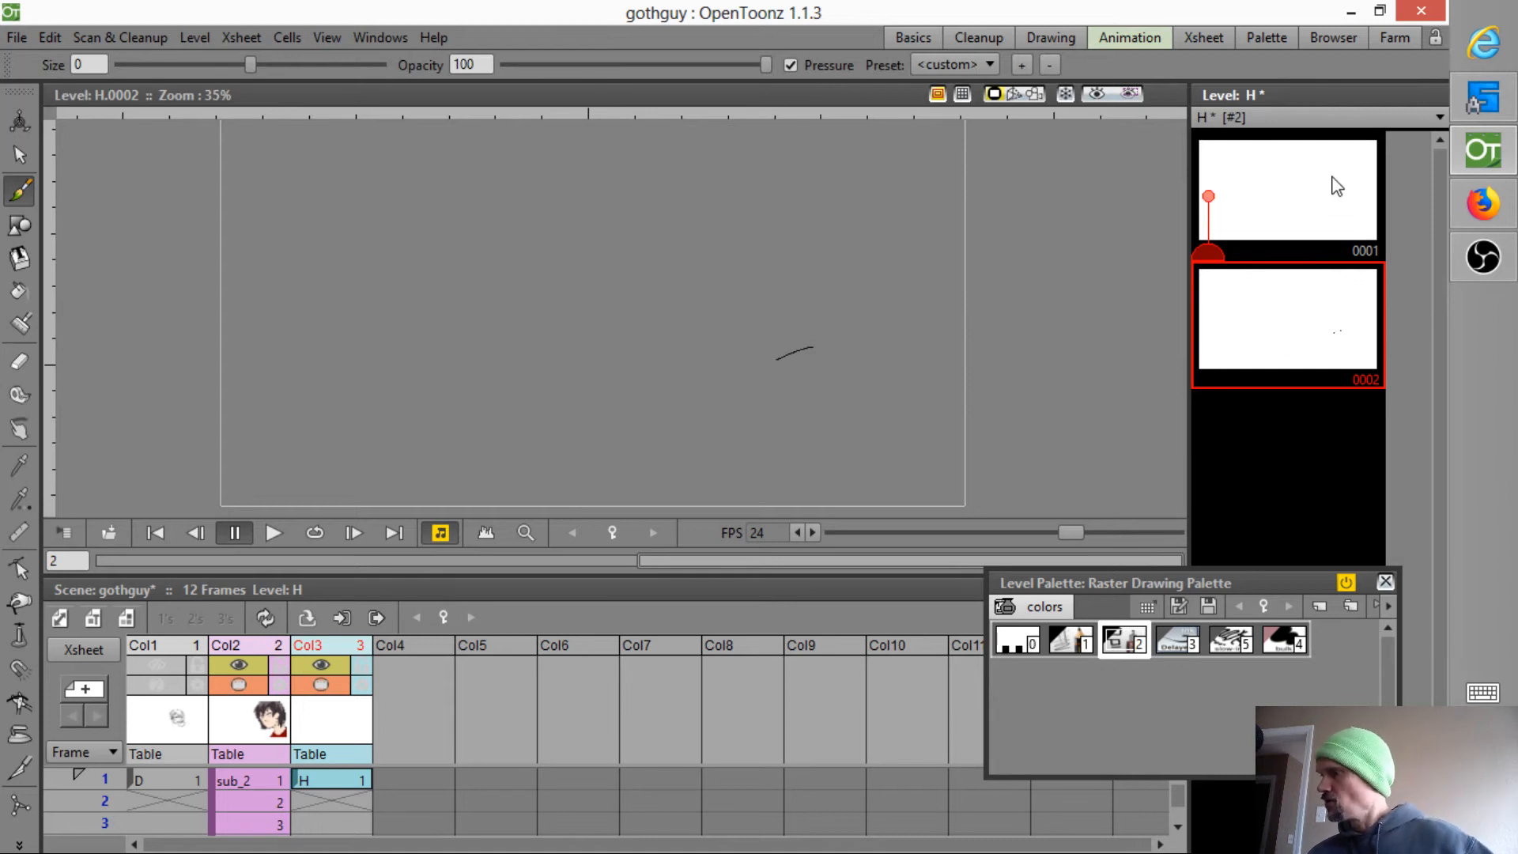
click(1291, 202)
click(1209, 321)
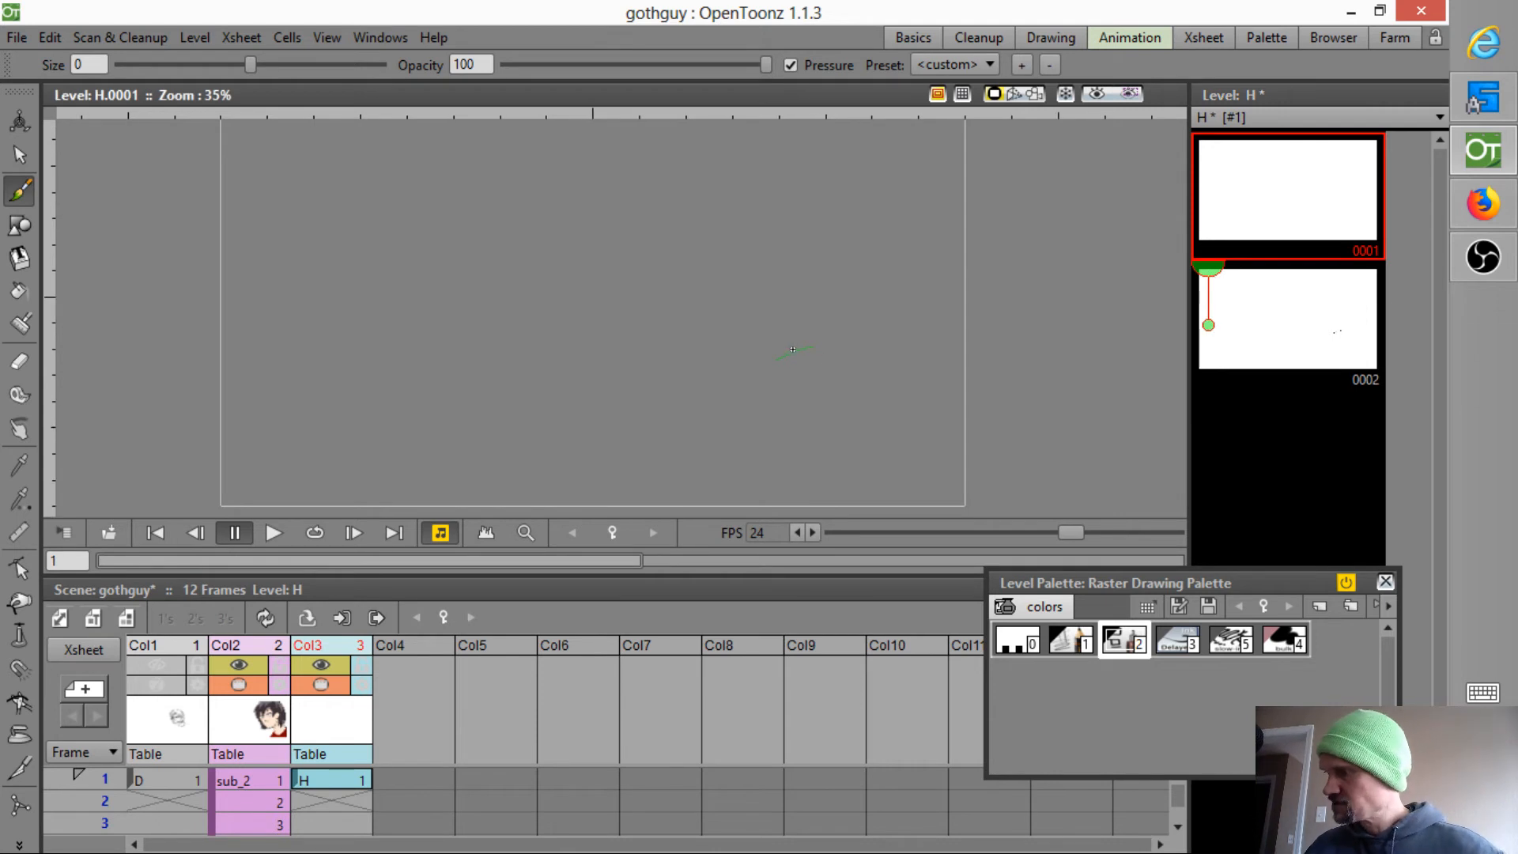
- Change style 4's color to black and paint a round open mouth over the onion-skinned line on drawing 0001
drag(793, 349, 788, 358)
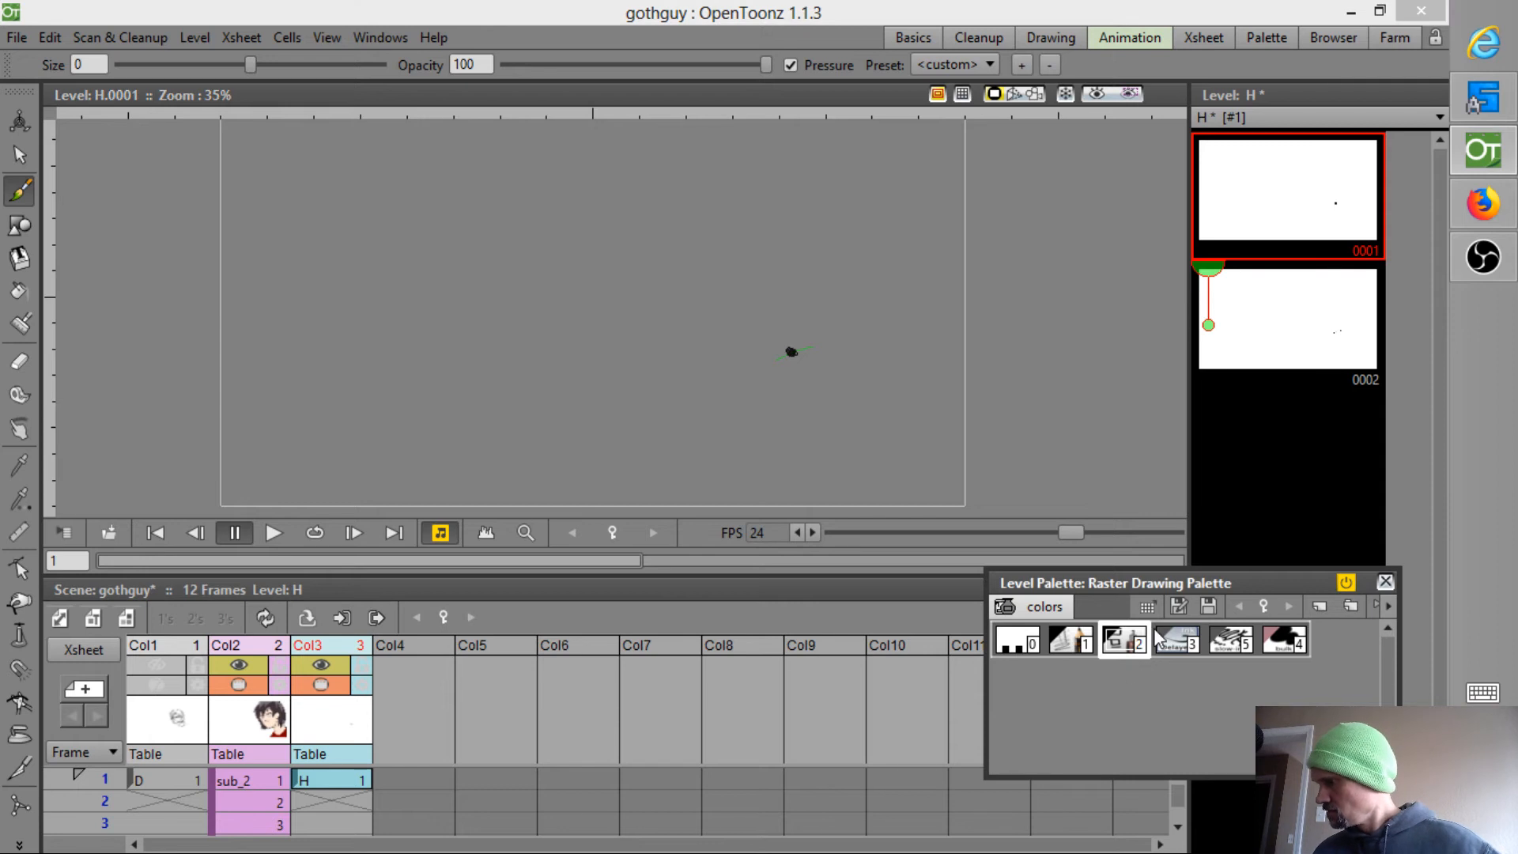
click(1287, 649)
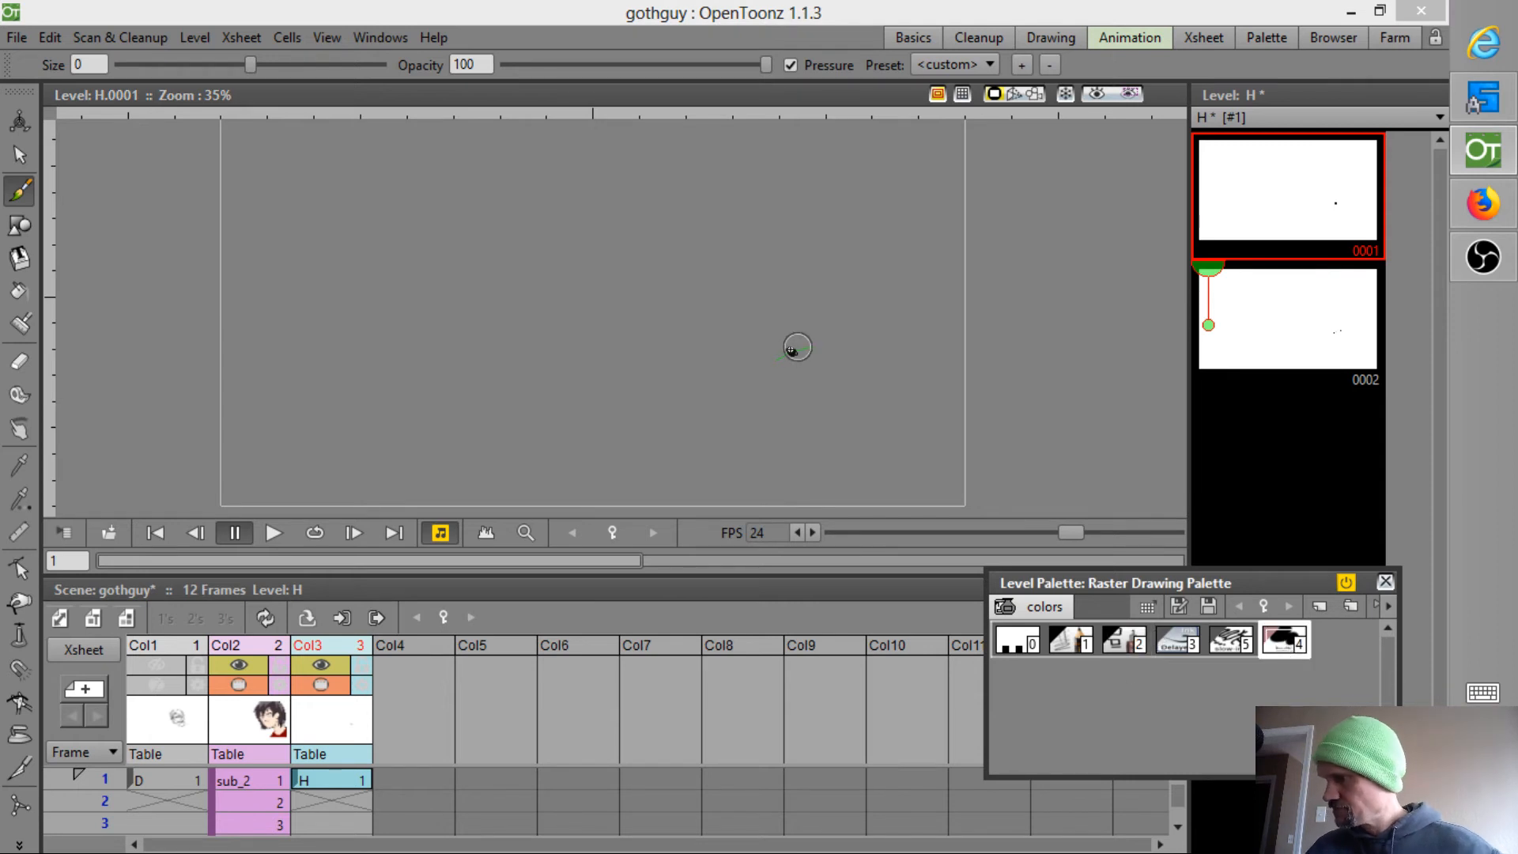
click(789, 350)
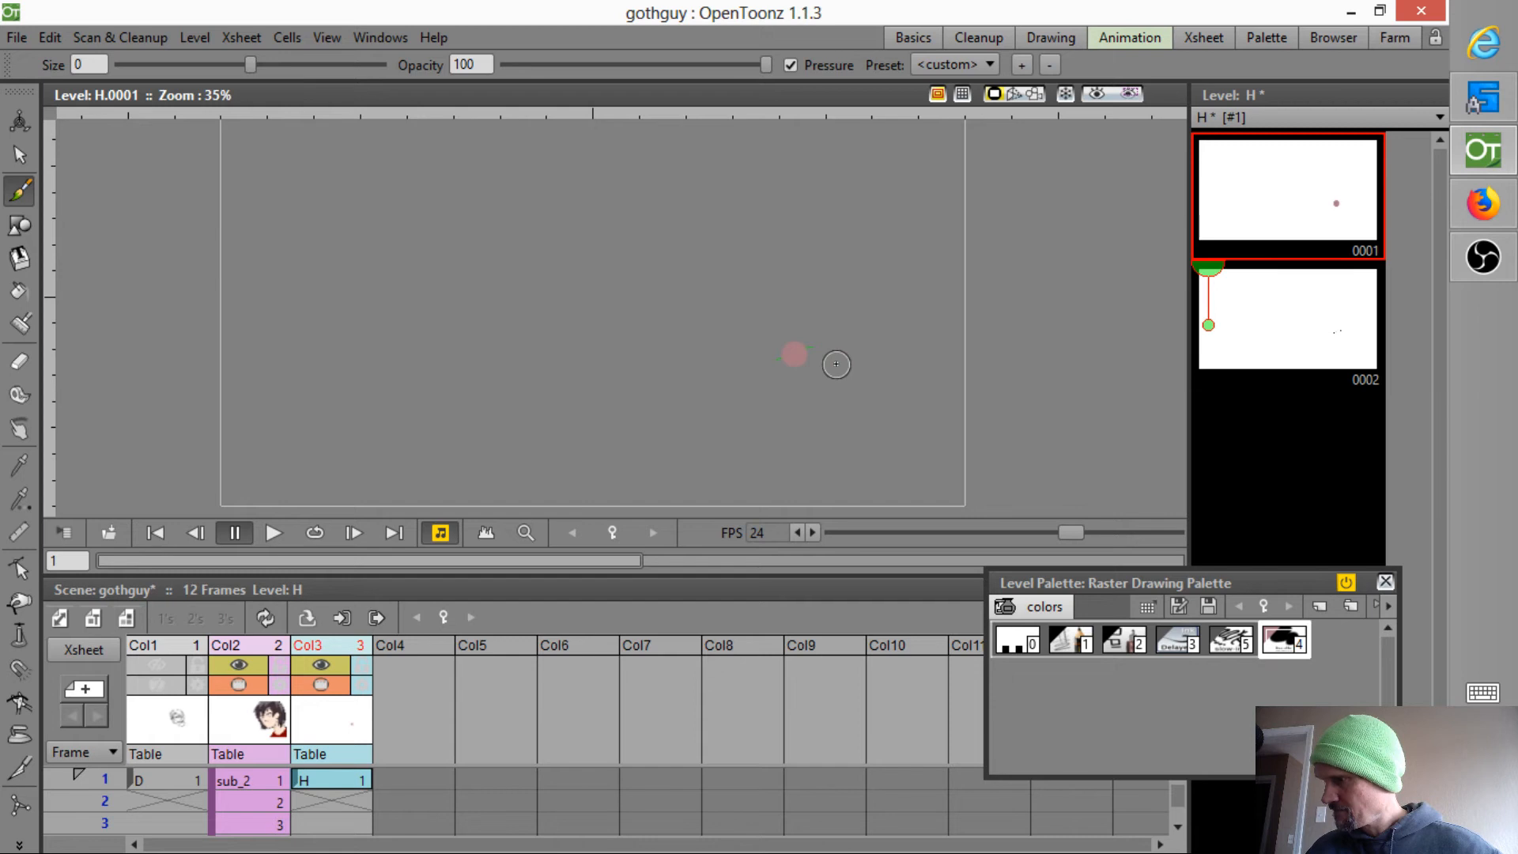
double_click(1287, 639)
drag(837, 235, 886, 408)
click(898, 107)
click(792, 351)
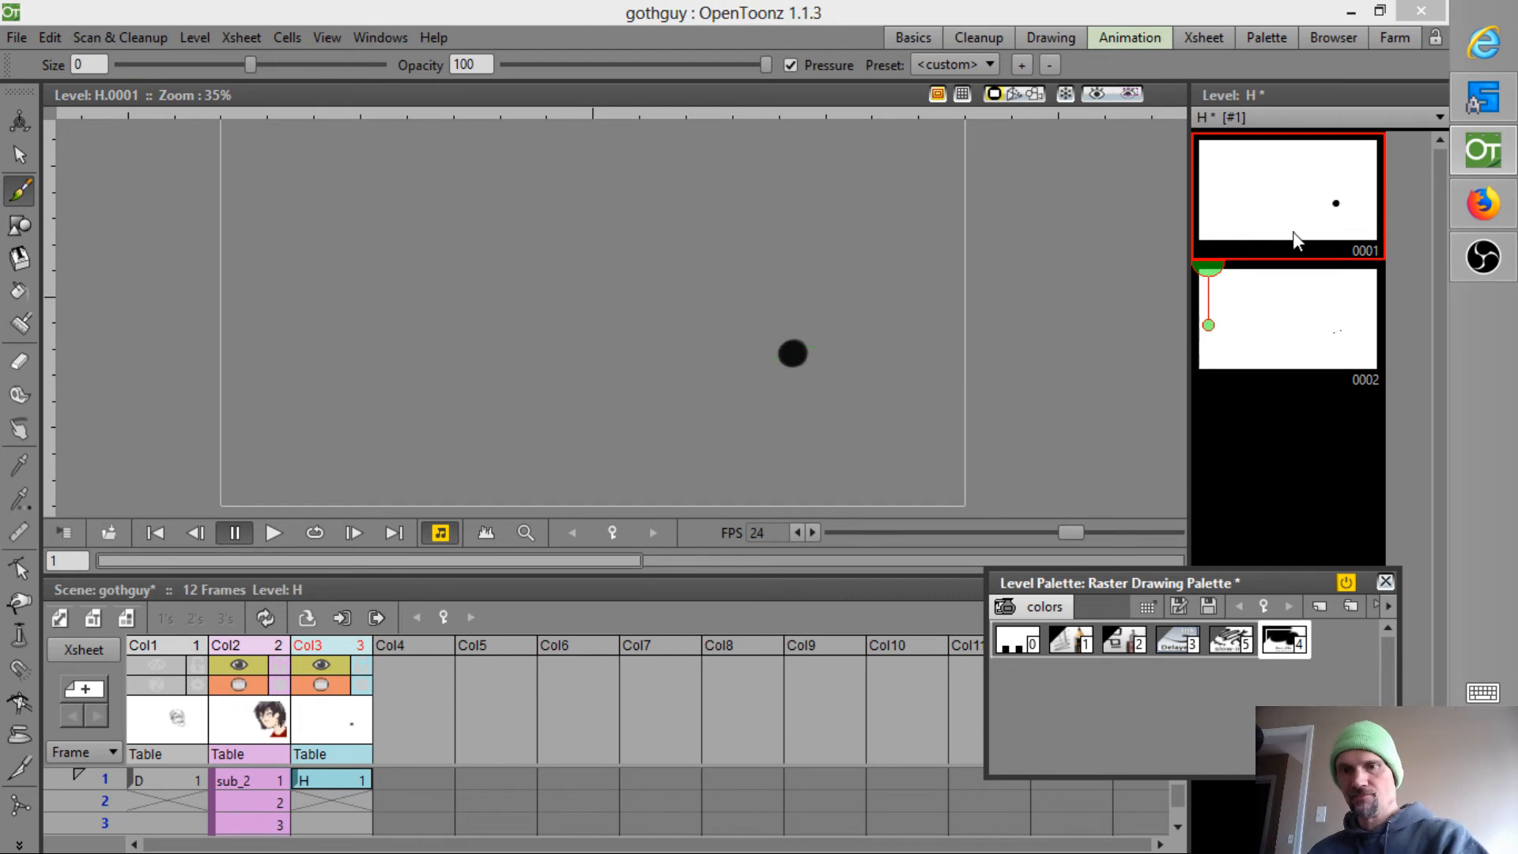
- Insert another blank drawing at the start of level H and draw a curved smile on it with style 2
key(Insert)
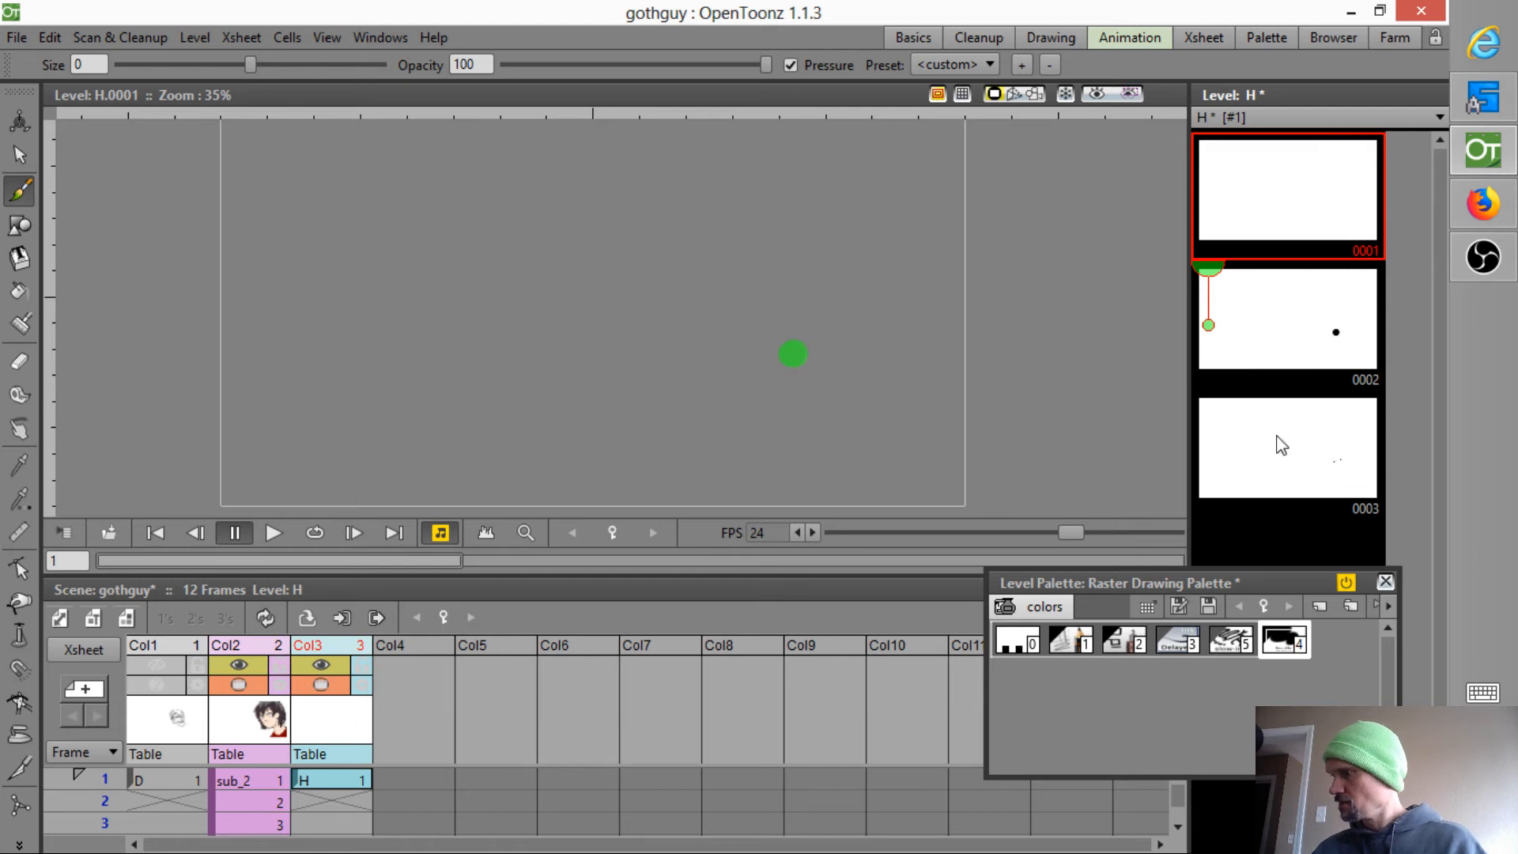
click(1283, 639)
click(1132, 639)
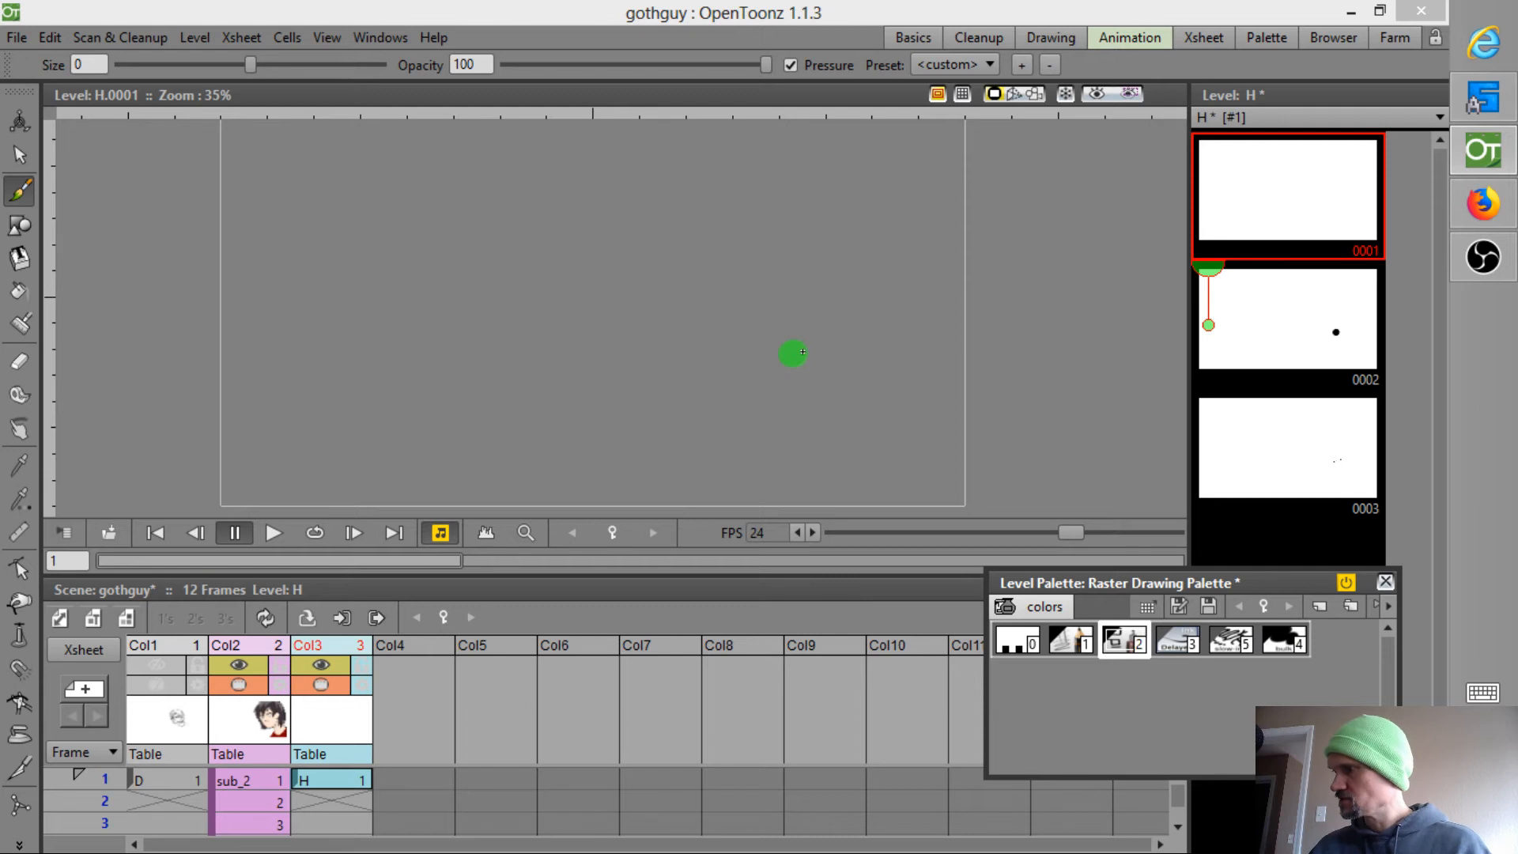
drag(769, 355, 825, 325)
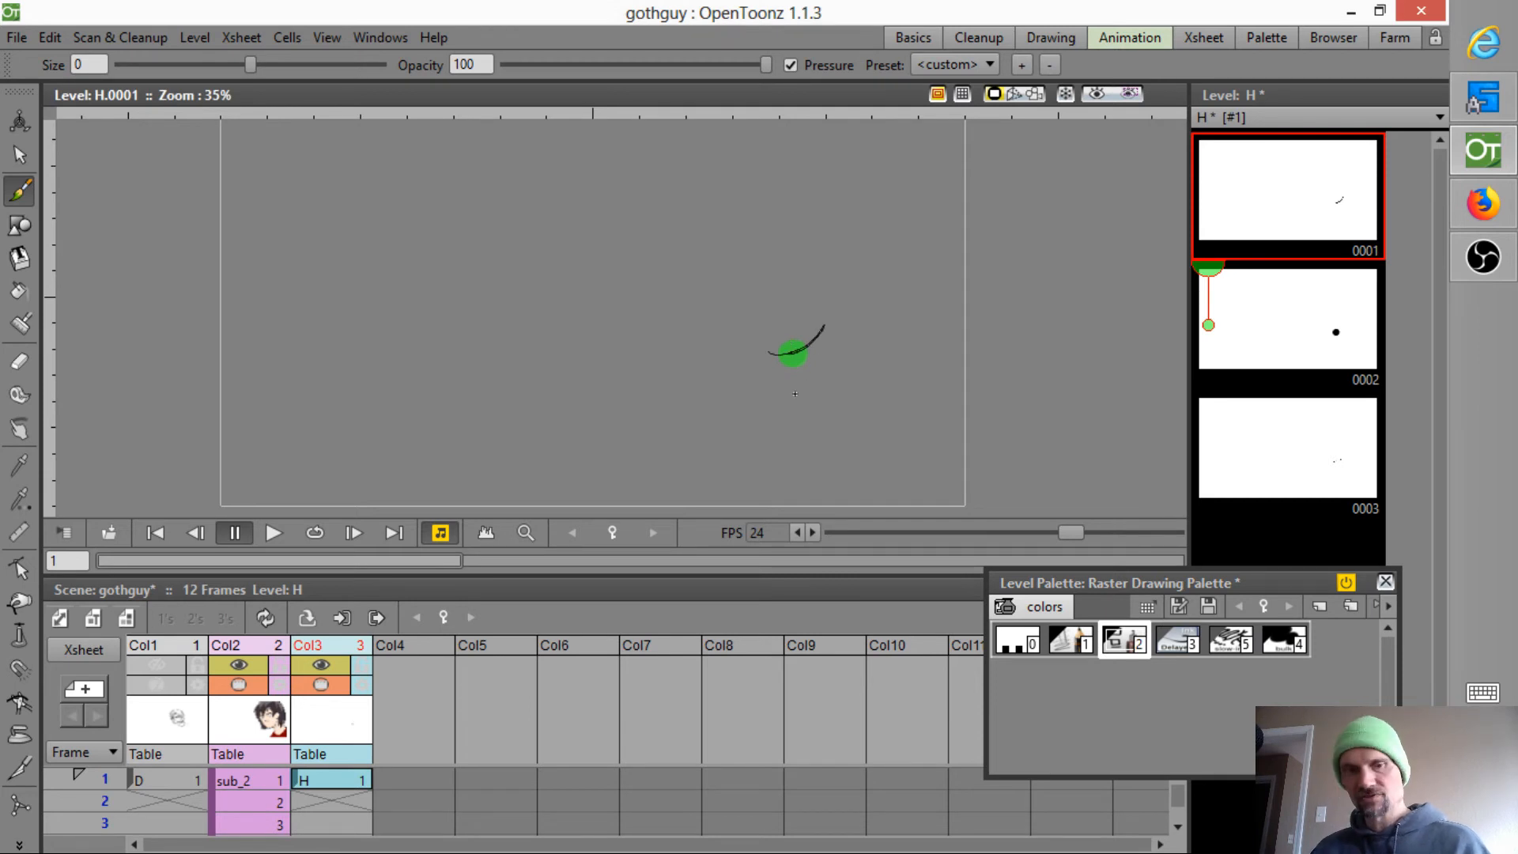
- Thicken the smile line on drawing 0001 with extra brush strokes along its curve
key(shift+space)
drag(808, 350, 996, 195)
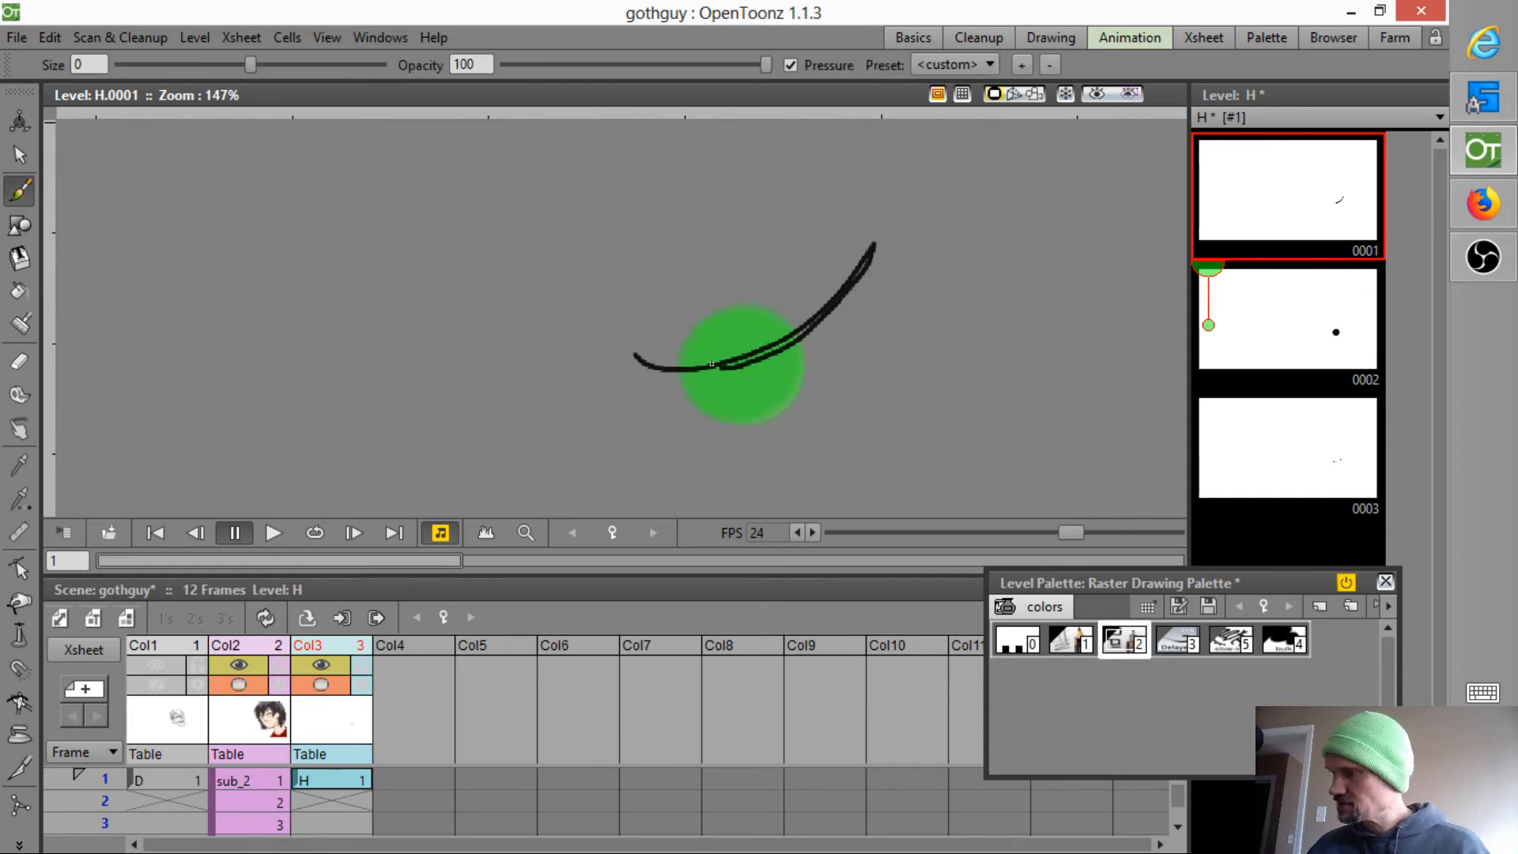
mouse_move(776, 347)
mouse_down()
mouse_move(763, 352)
mouse_move(859, 268)
mouse_move(778, 339)
mouse_move(679, 375)
mouse_up()
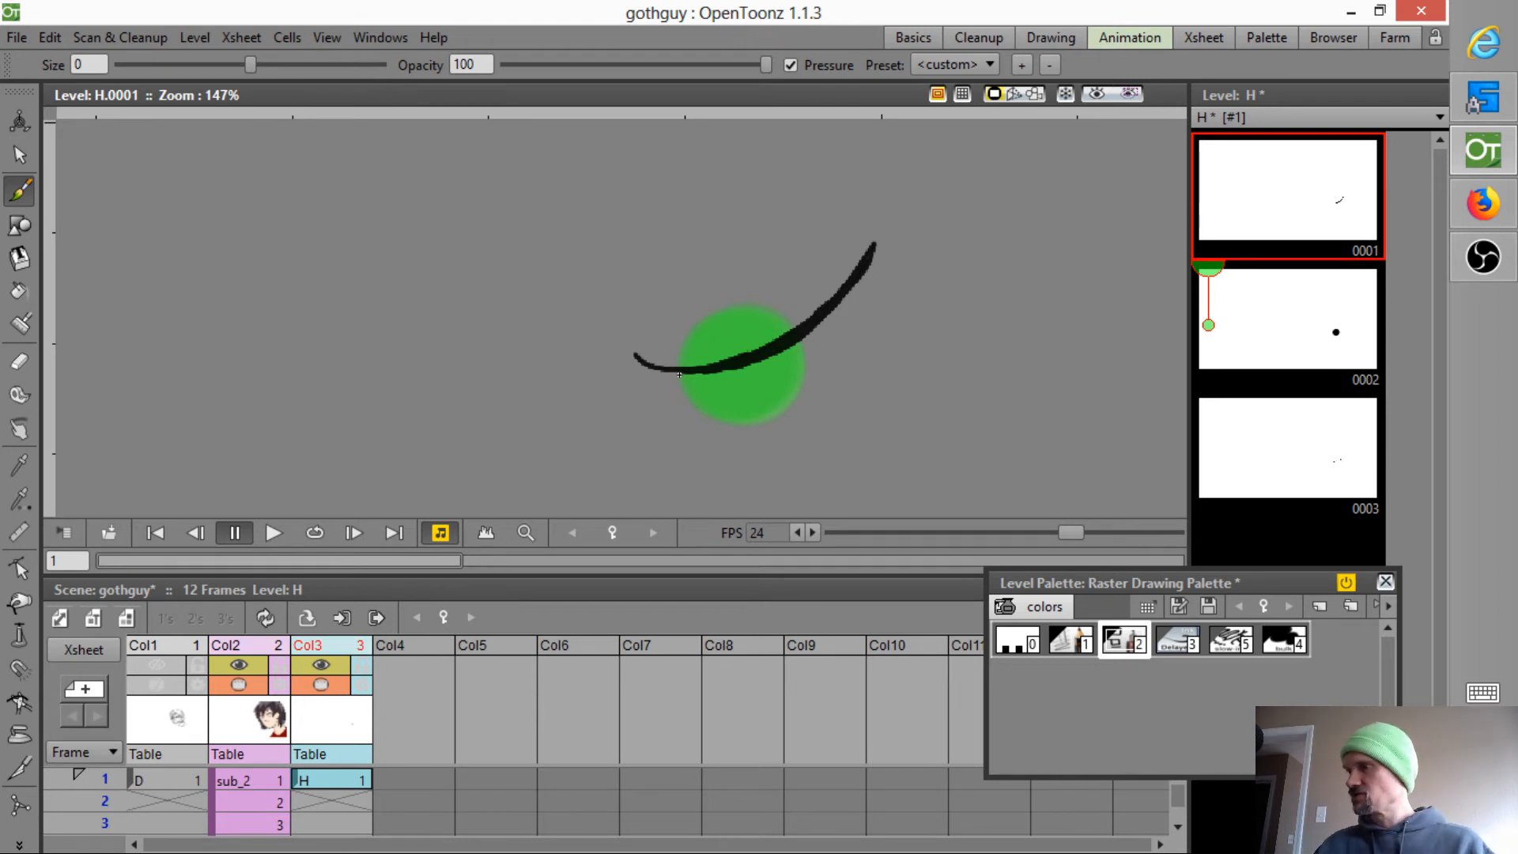
- Compare the smile drawing in the level strip with how it sits on the face in the main xsheet
click(1065, 41)
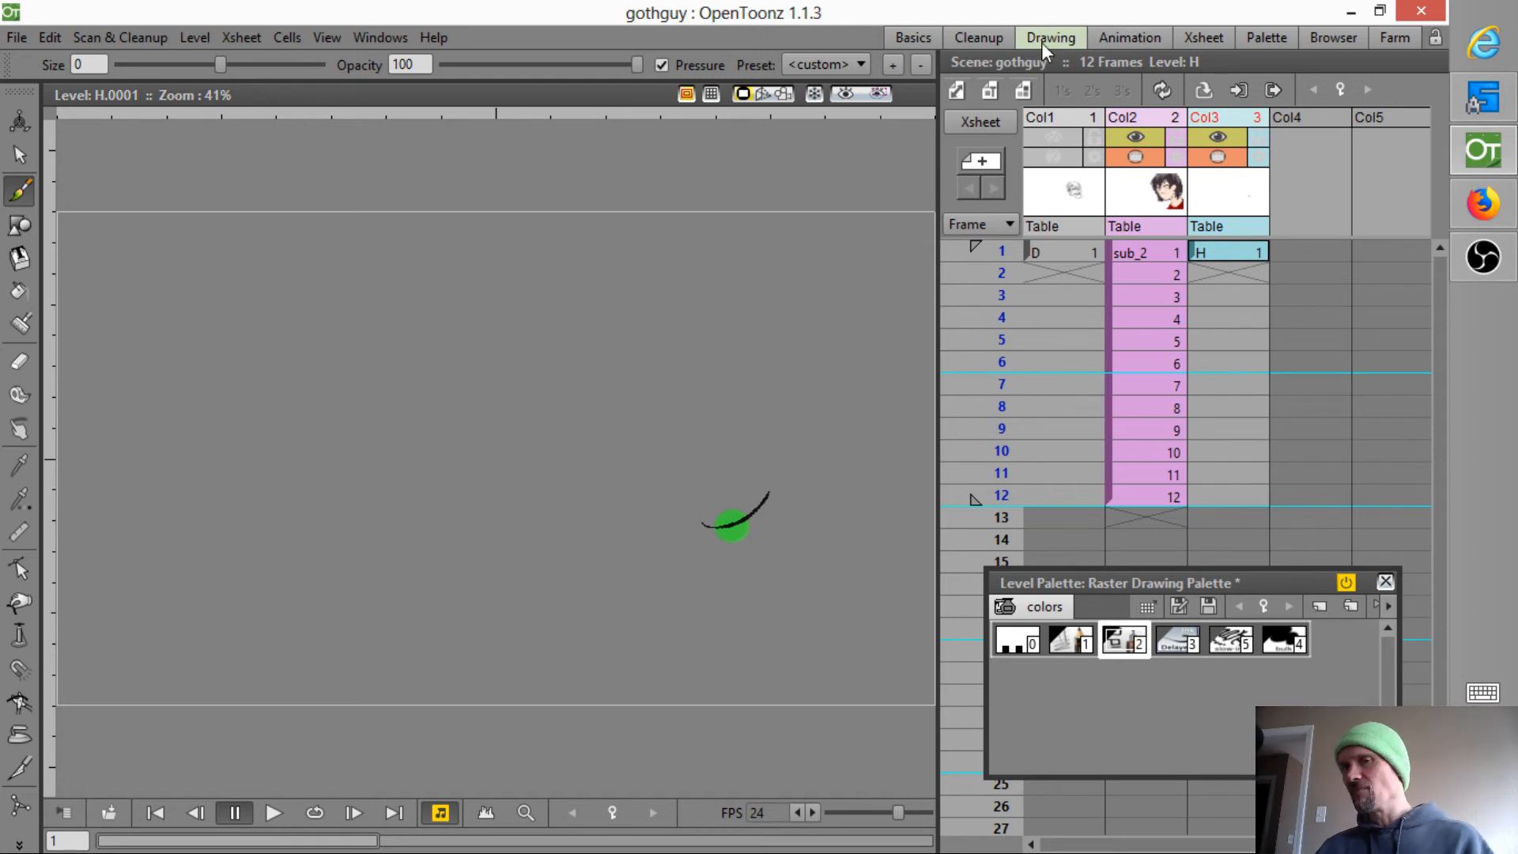
click(1134, 42)
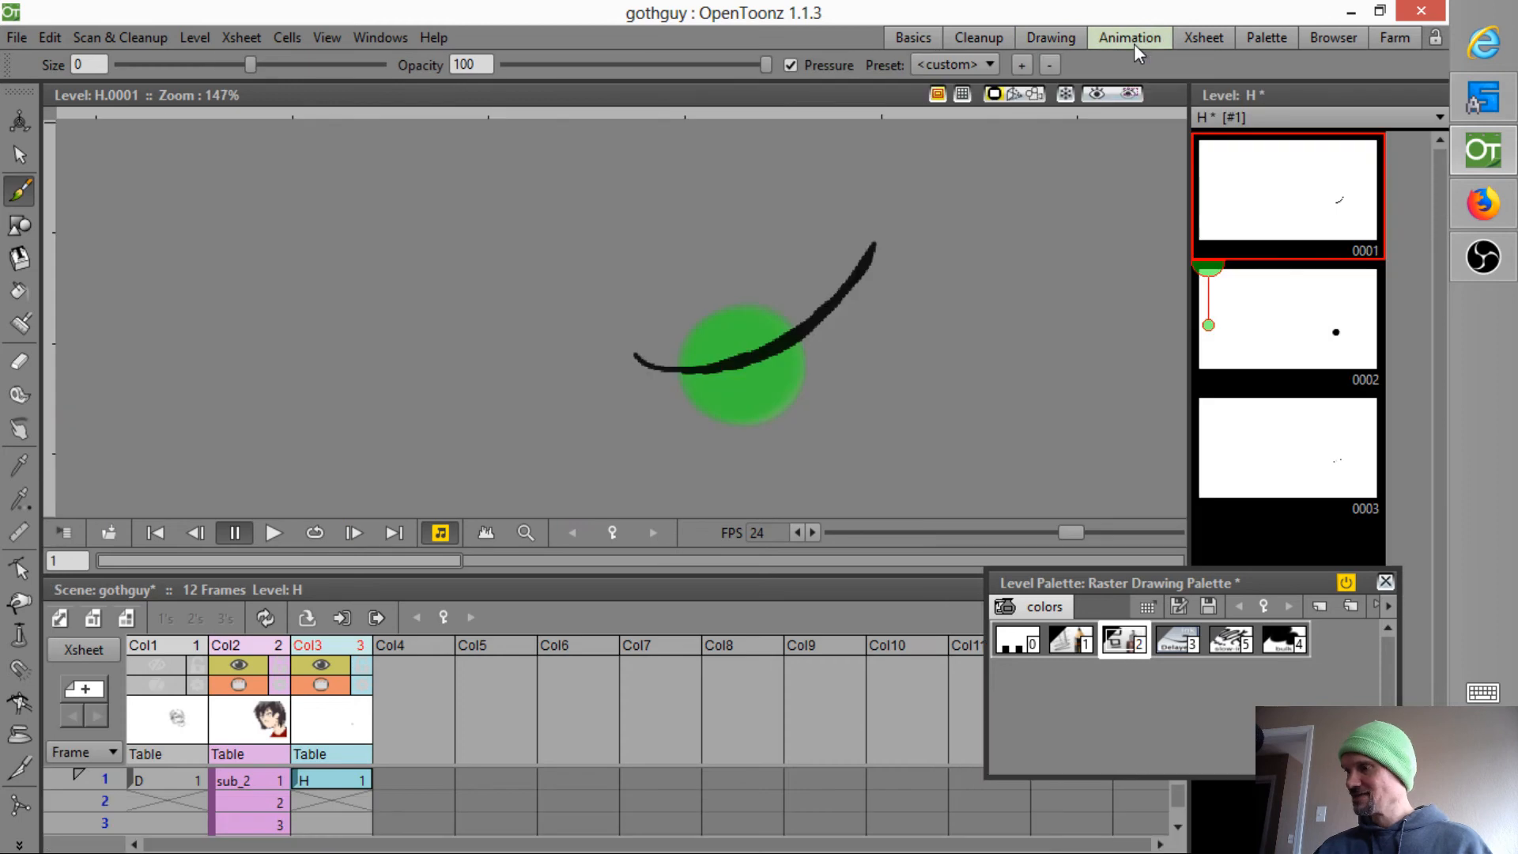
click(1064, 40)
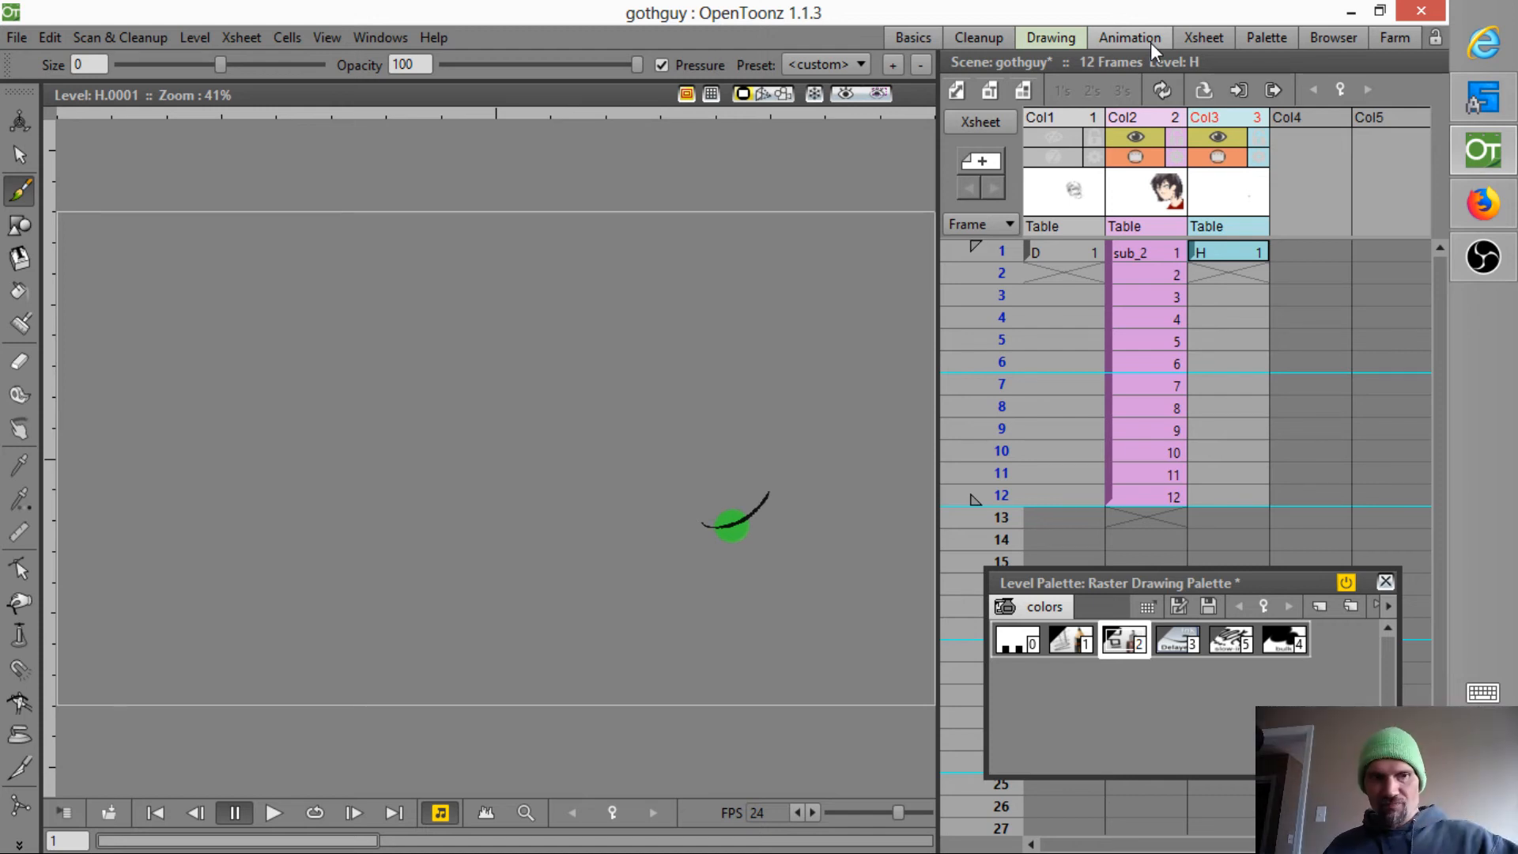
click(1231, 251)
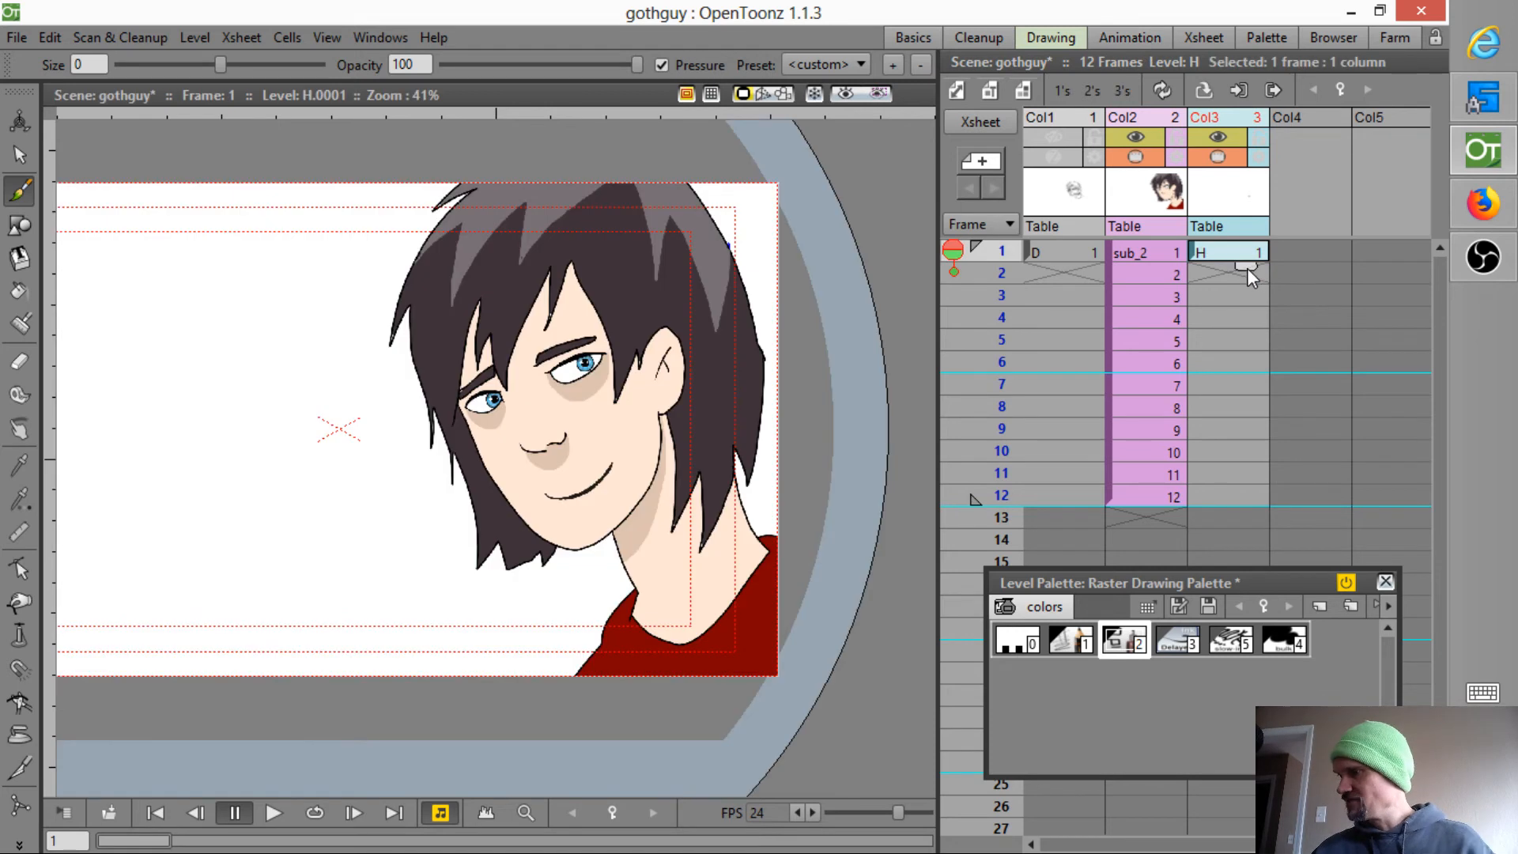
click(1134, 36)
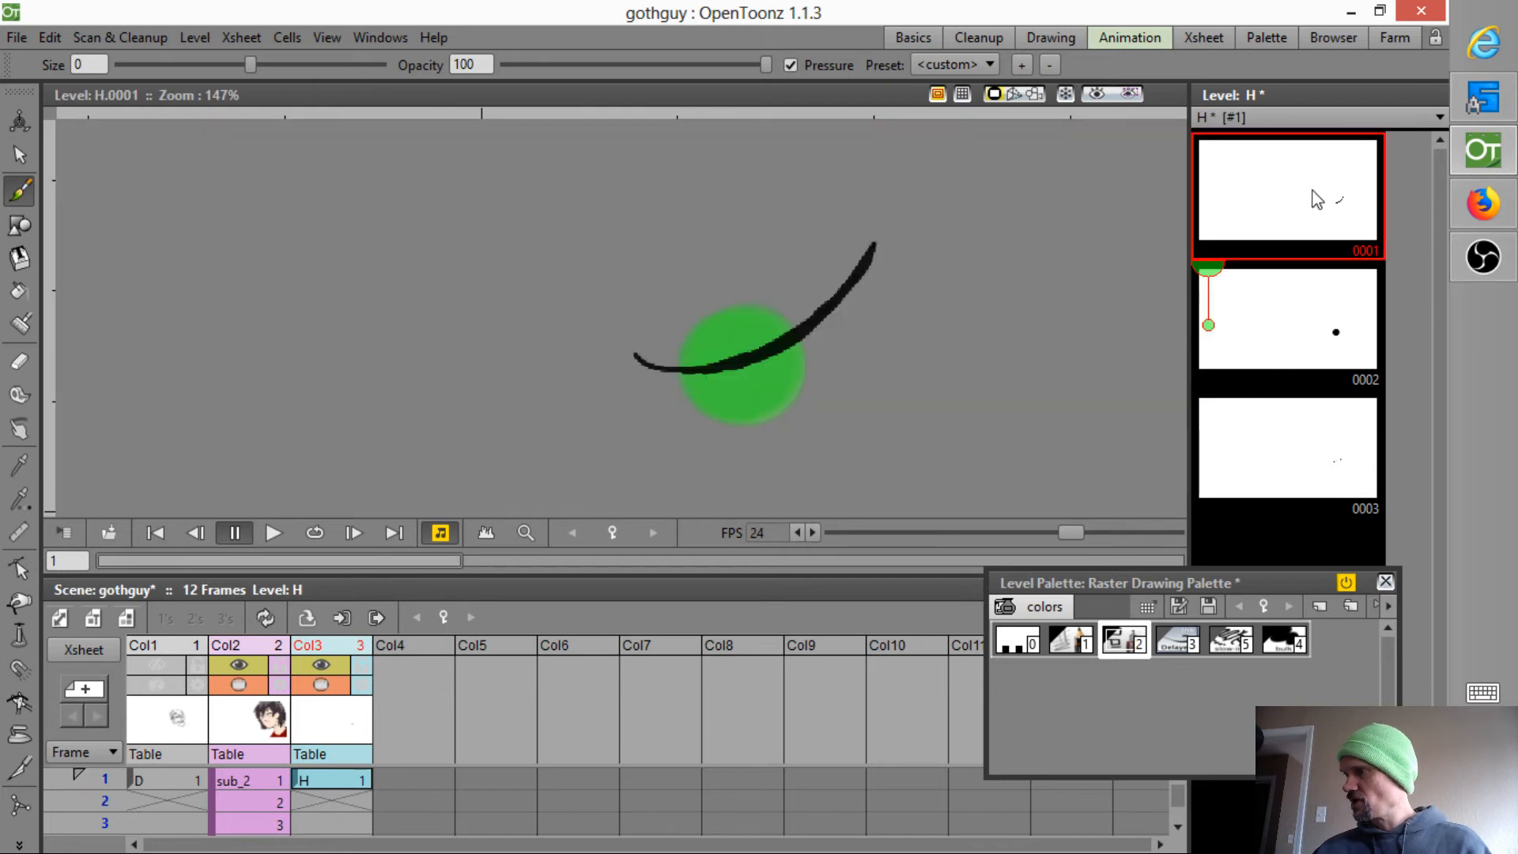
click(1316, 198)
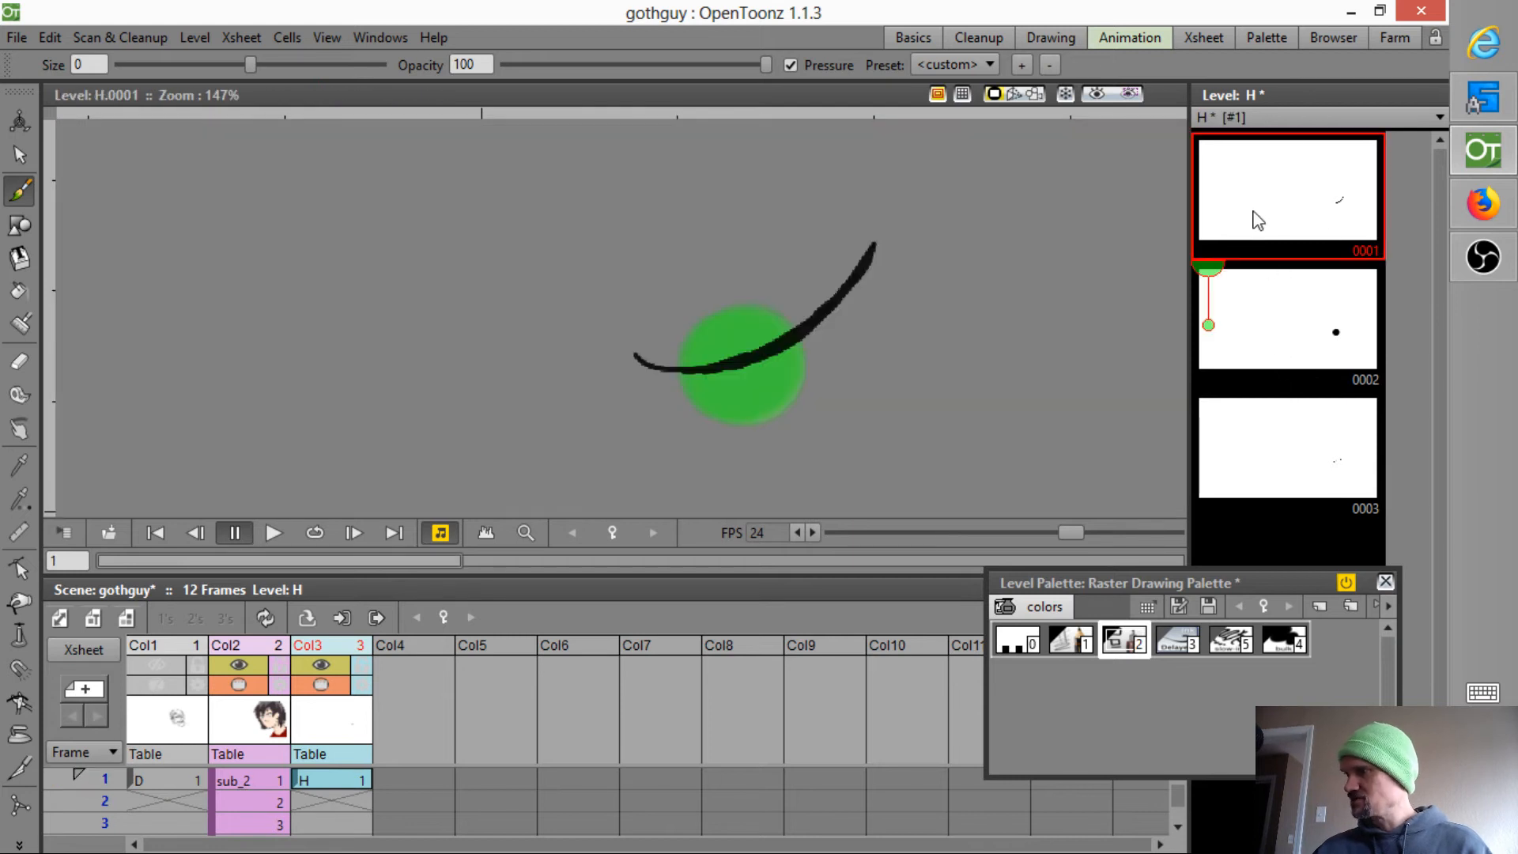
click(1064, 38)
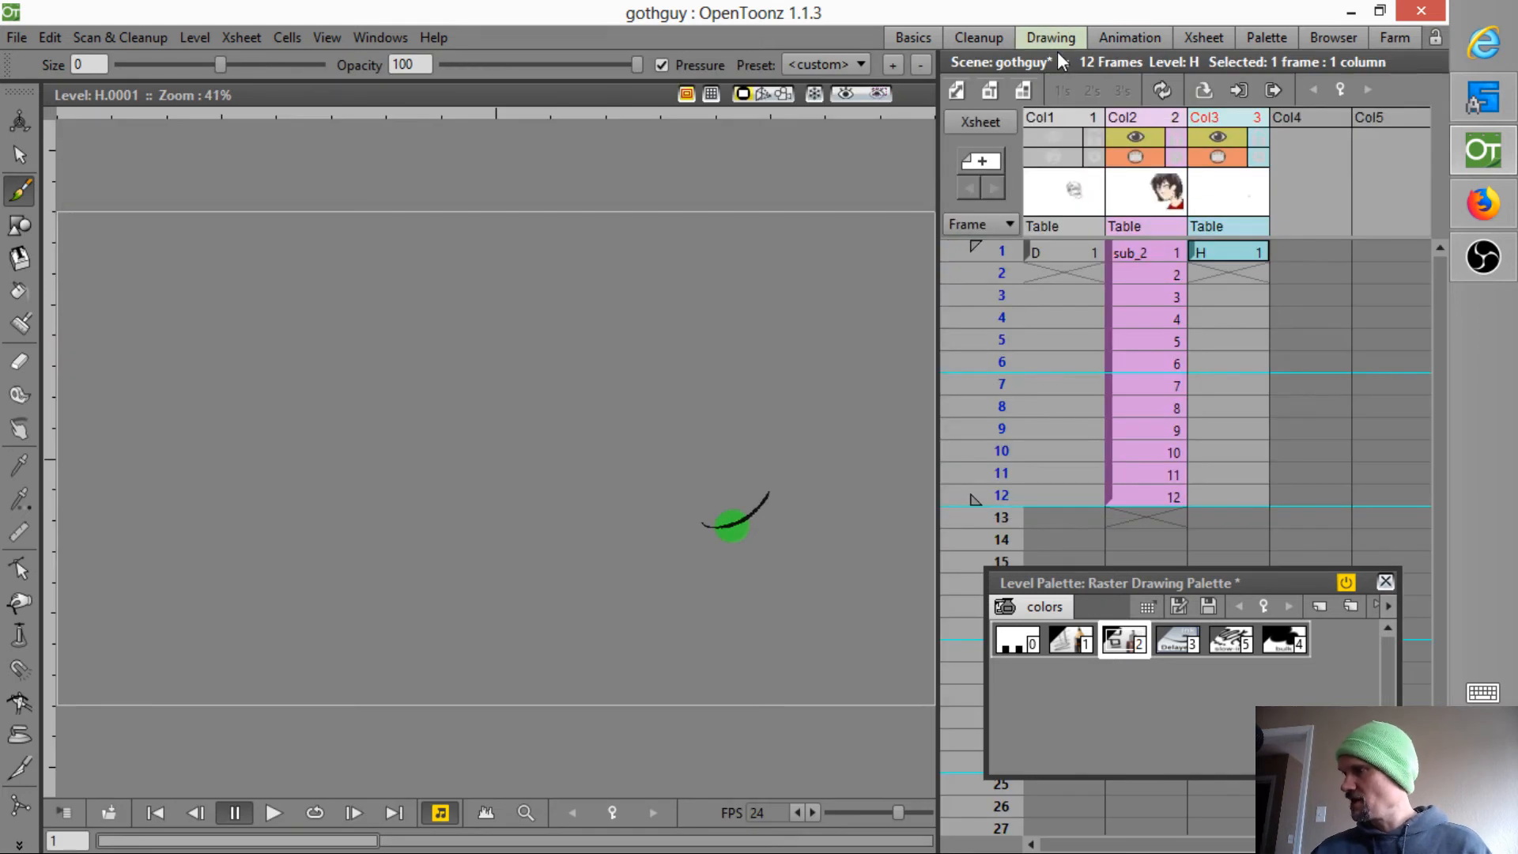
click(1221, 253)
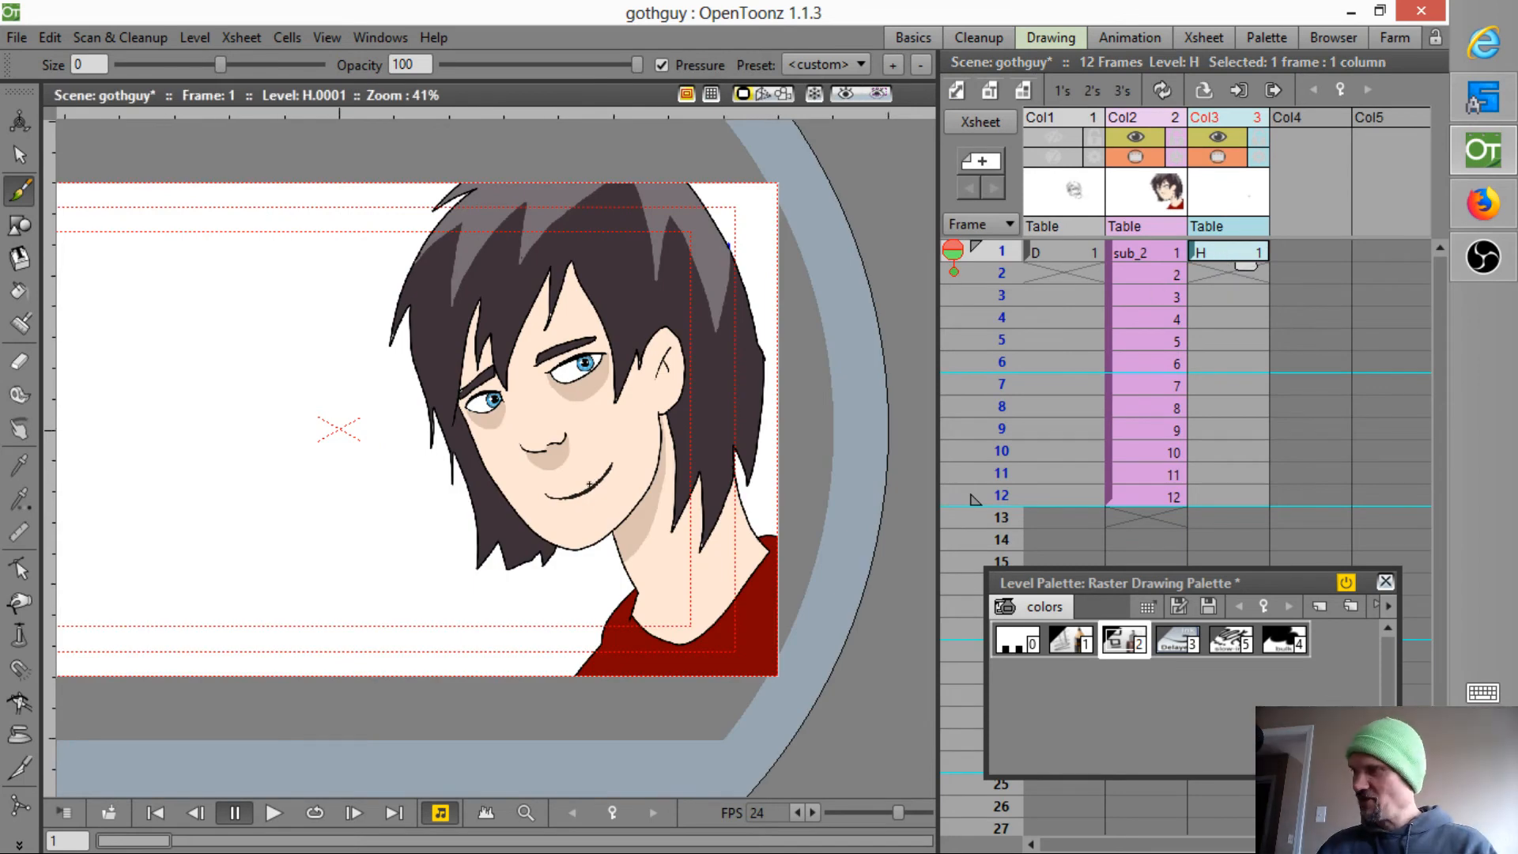
- Erase the smile on the face and redraw the mouth as a thin line slanting up toward the ear
key(a)
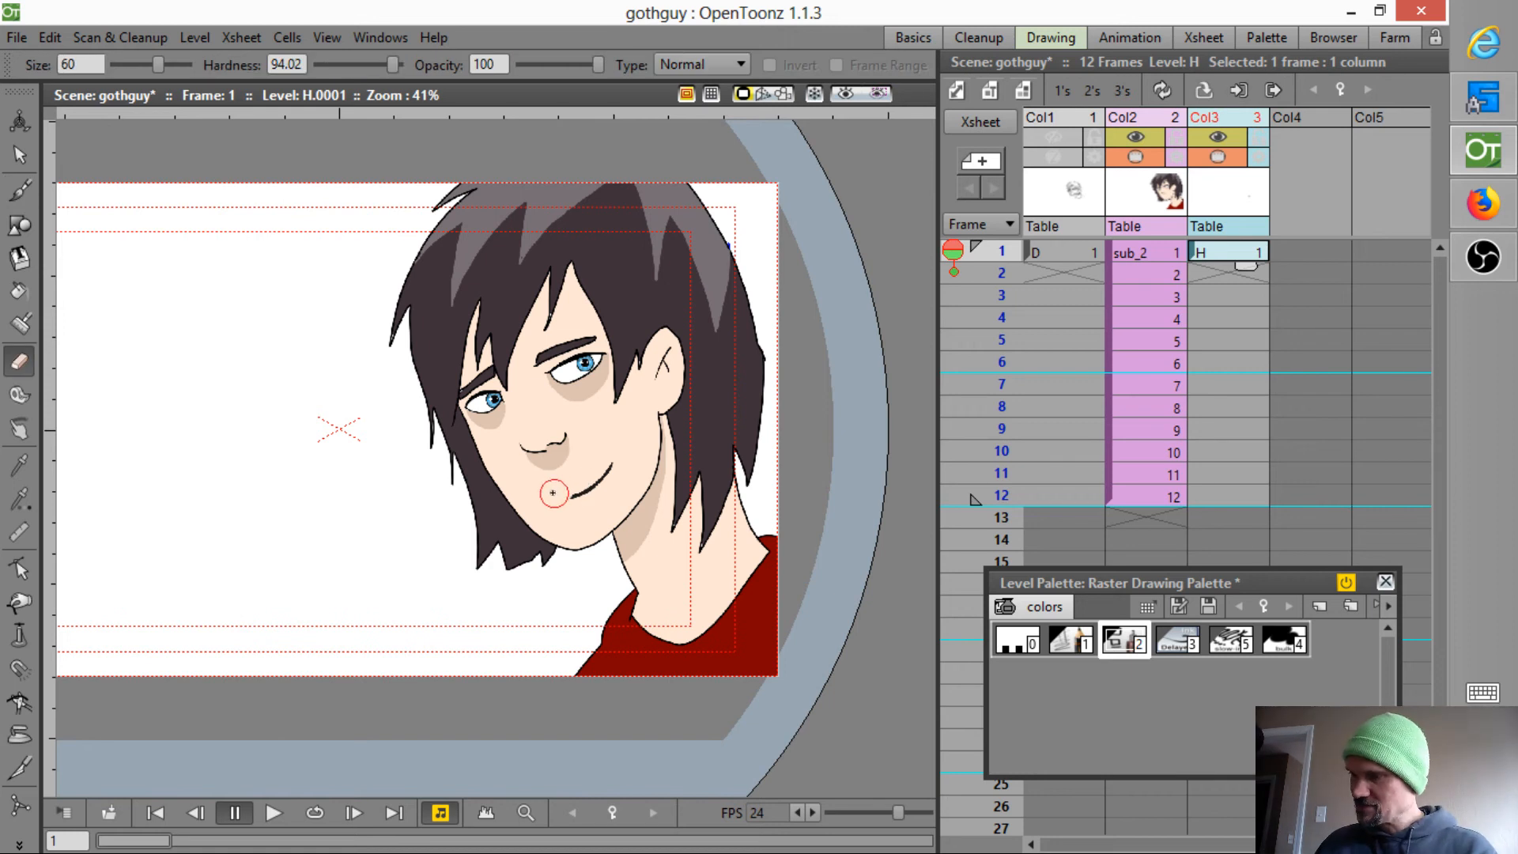
mouse_move(554, 493)
mouse_down()
mouse_move(593, 480)
mouse_move(574, 495)
mouse_move(582, 511)
mouse_move(567, 505)
mouse_move(609, 473)
mouse_up()
key(b)
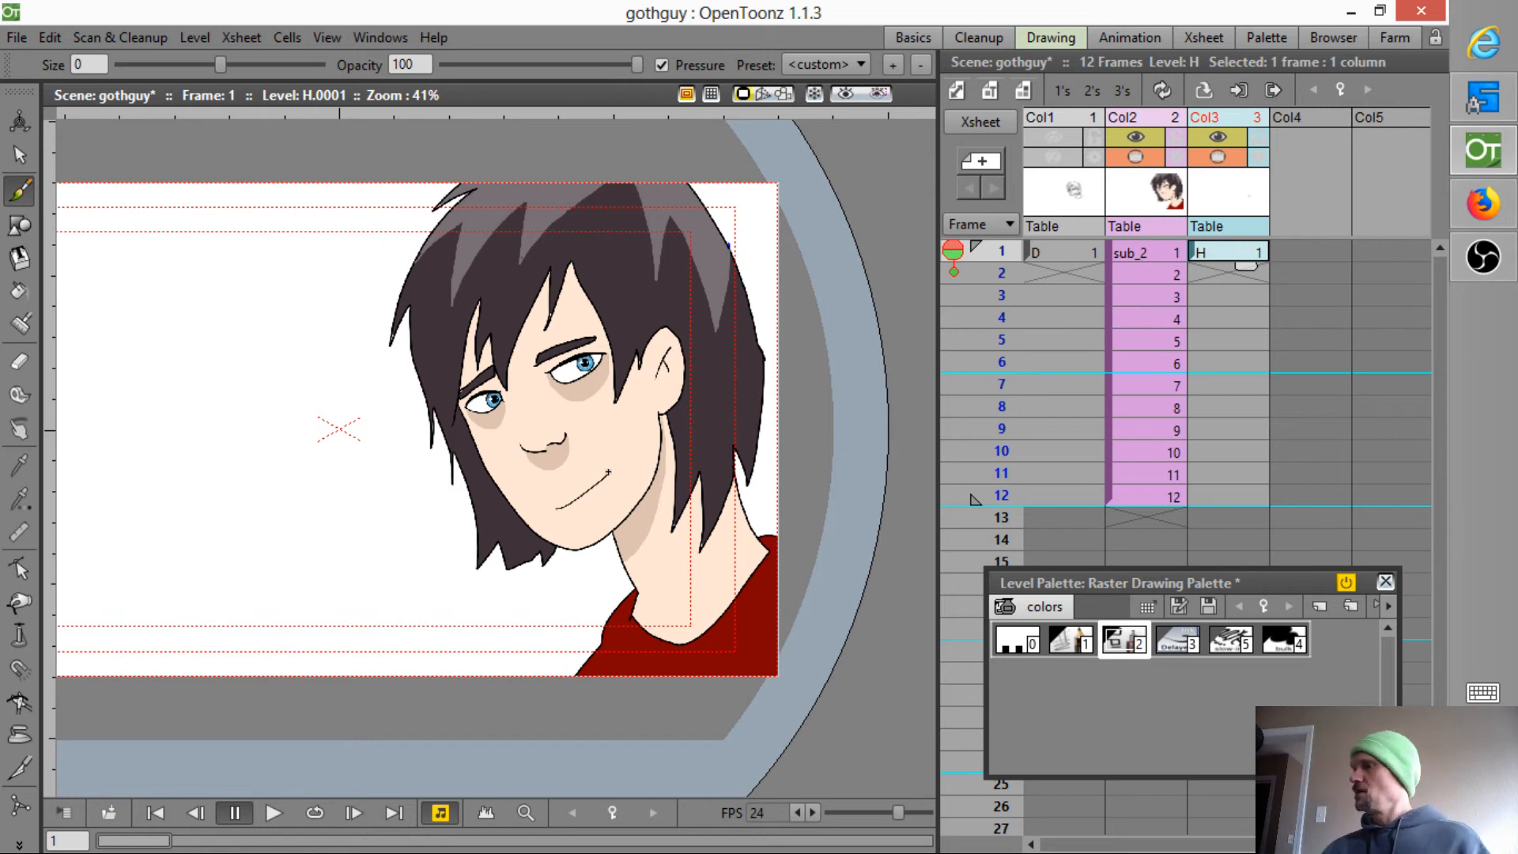
- Extend the H mouth drawing in column 3 down to frame 12
drag(1246, 264, 1236, 504)
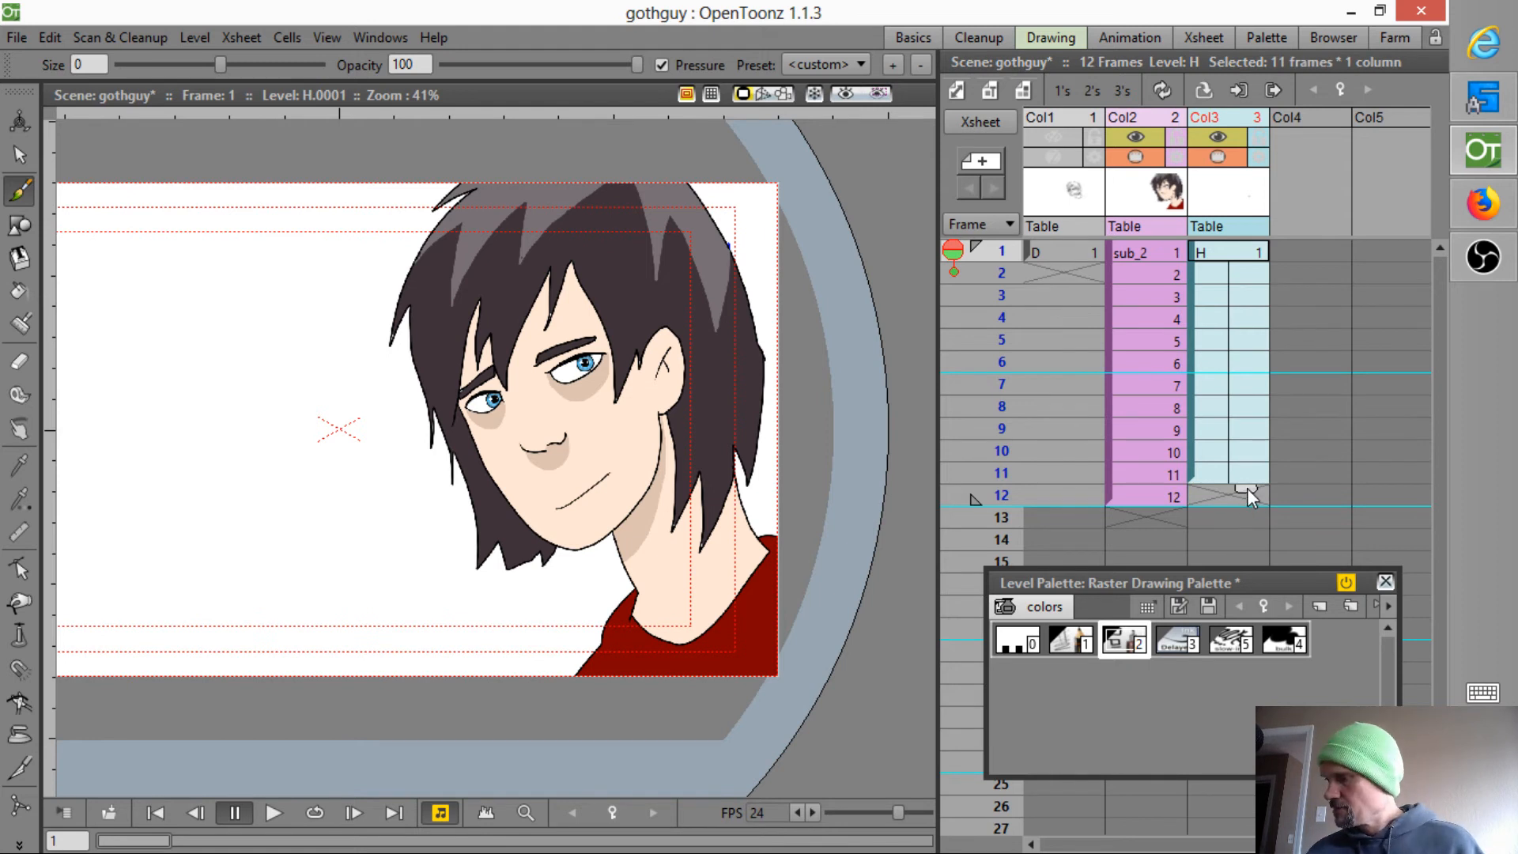
drag(1246, 487, 1246, 510)
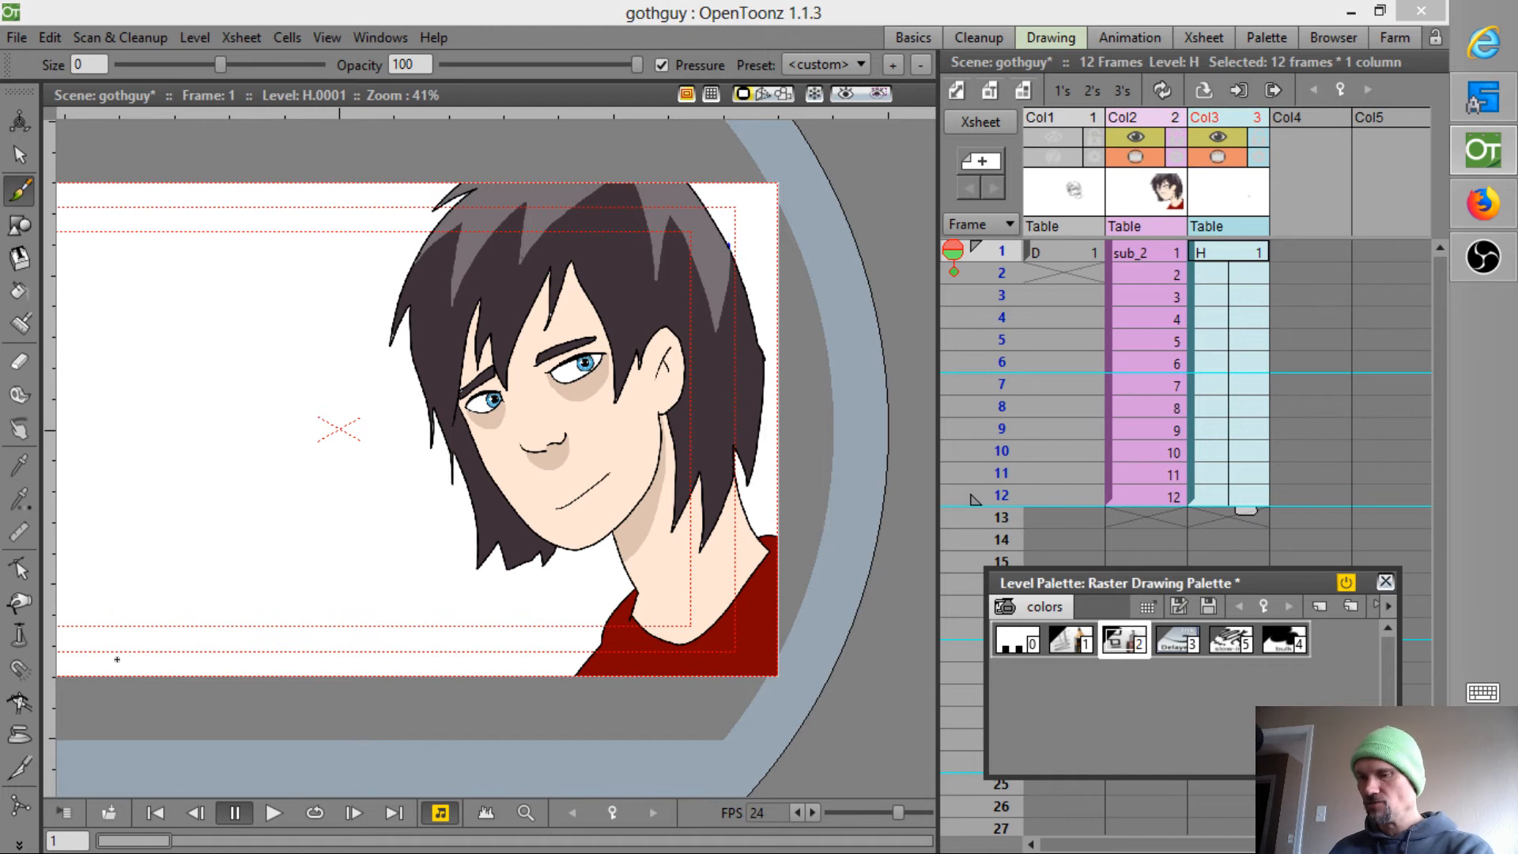
- Activate the Skeleton tool and review the three mouth drawings of level H in the level strip
click(20, 808)
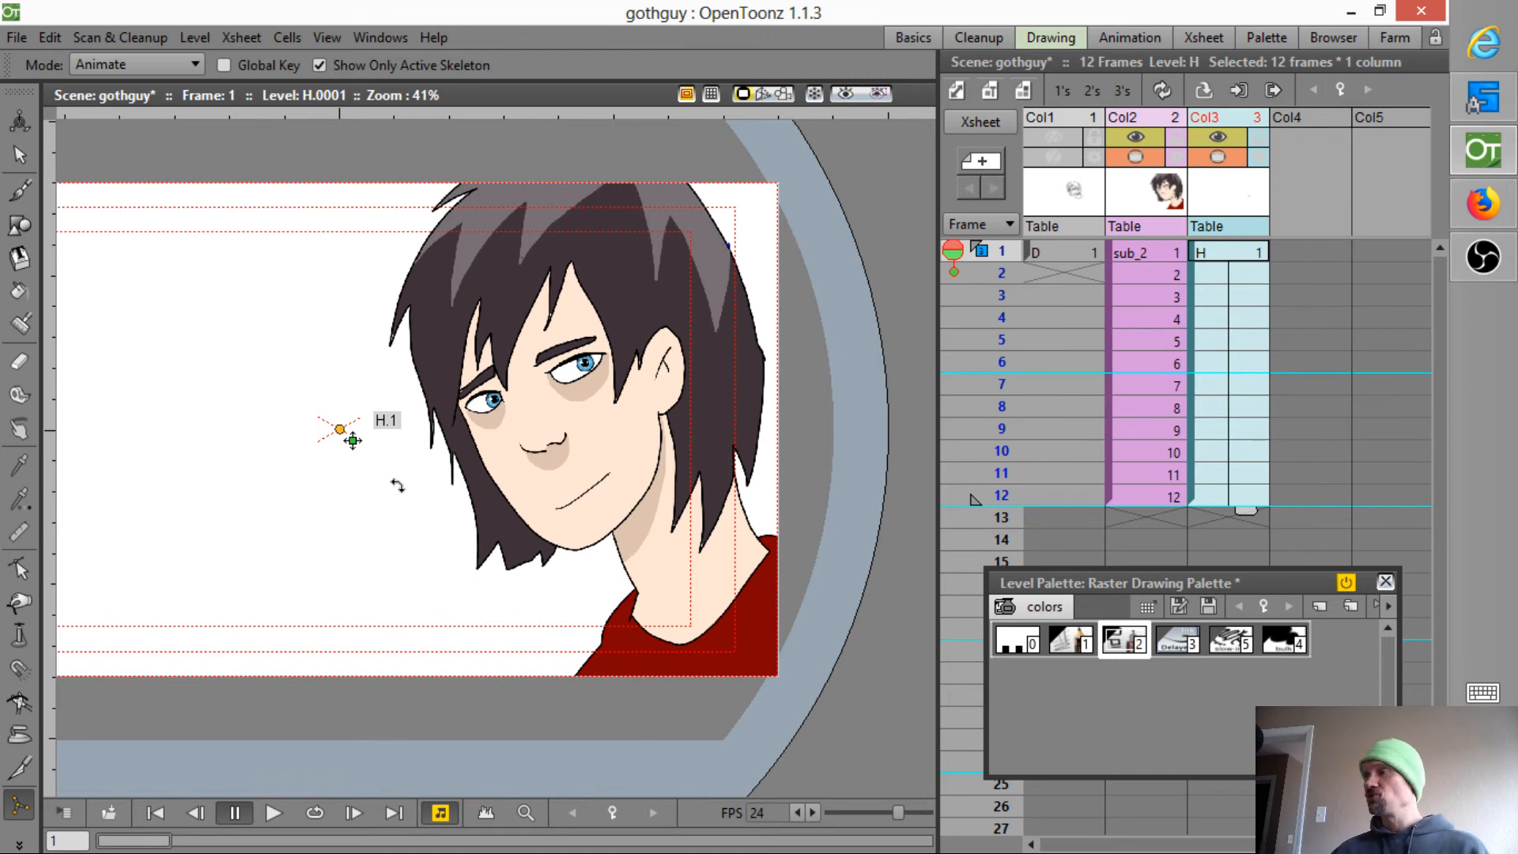
click(1146, 38)
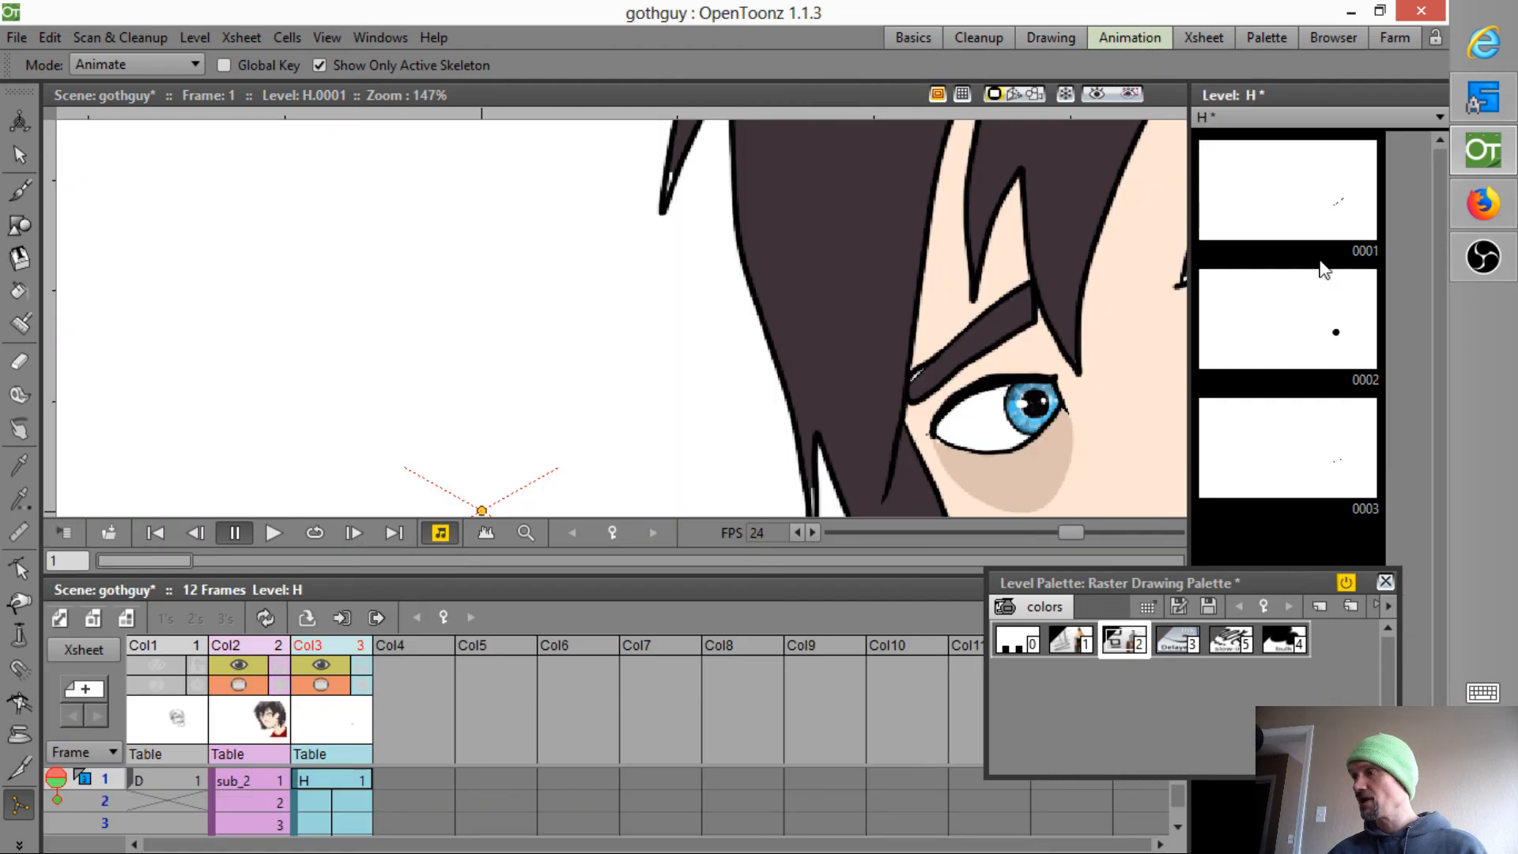
click(1274, 230)
click(1315, 345)
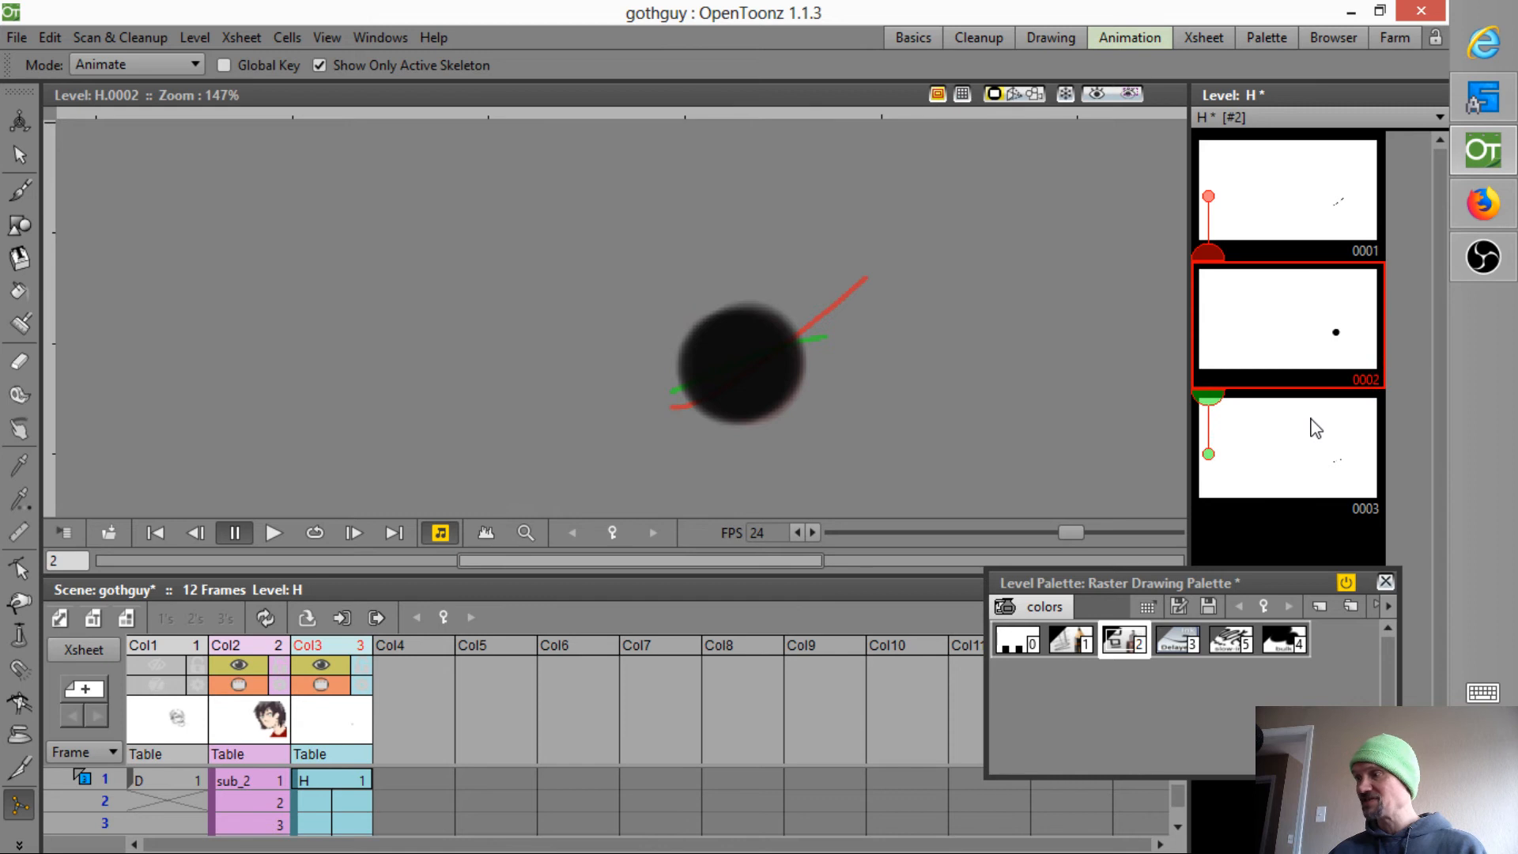
click(1315, 427)
click(1318, 344)
click(1305, 233)
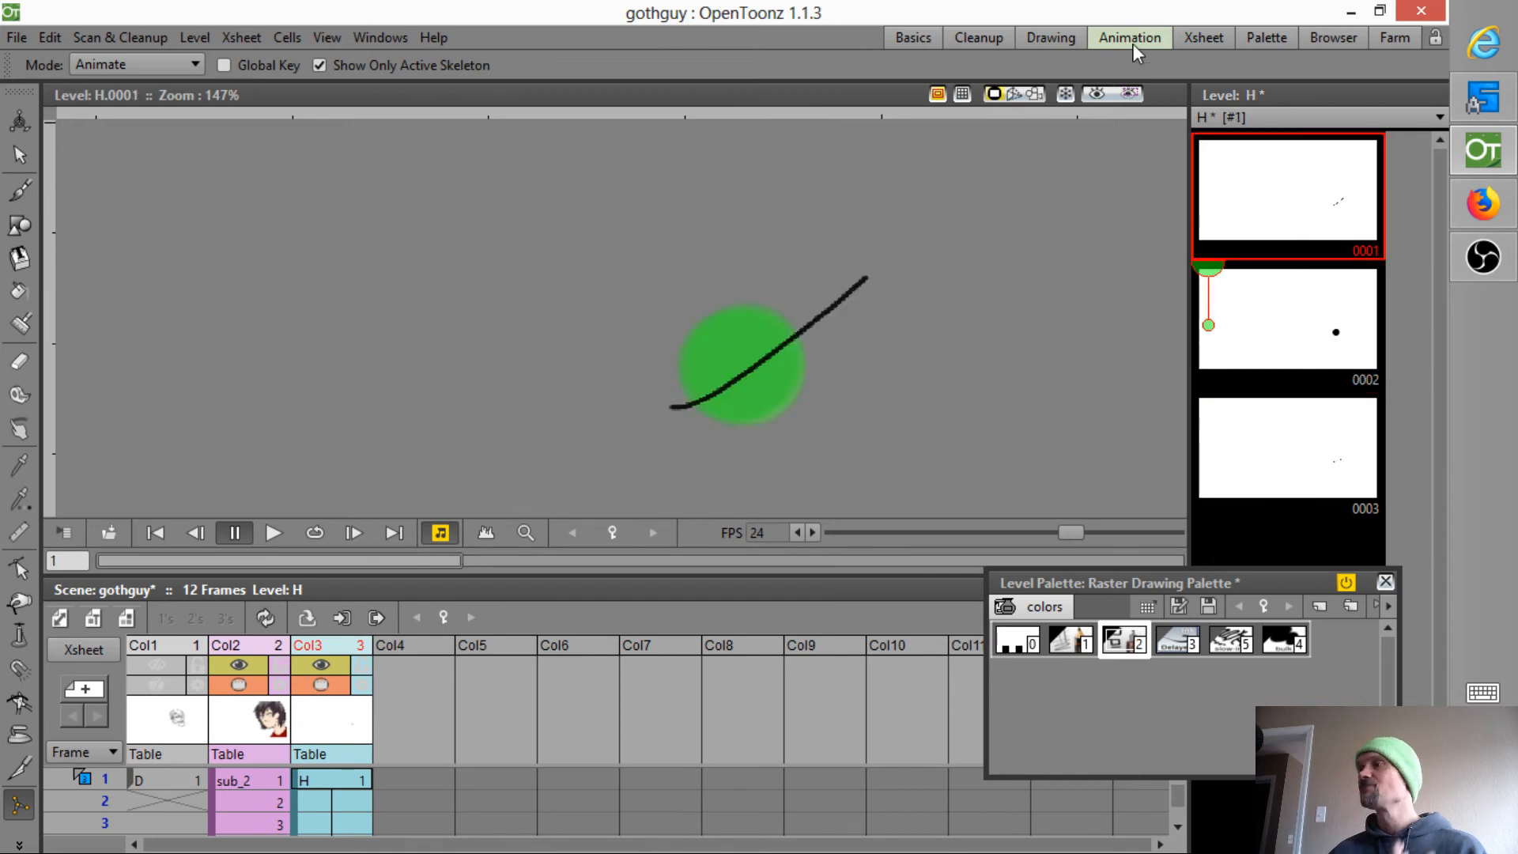
click(1059, 31)
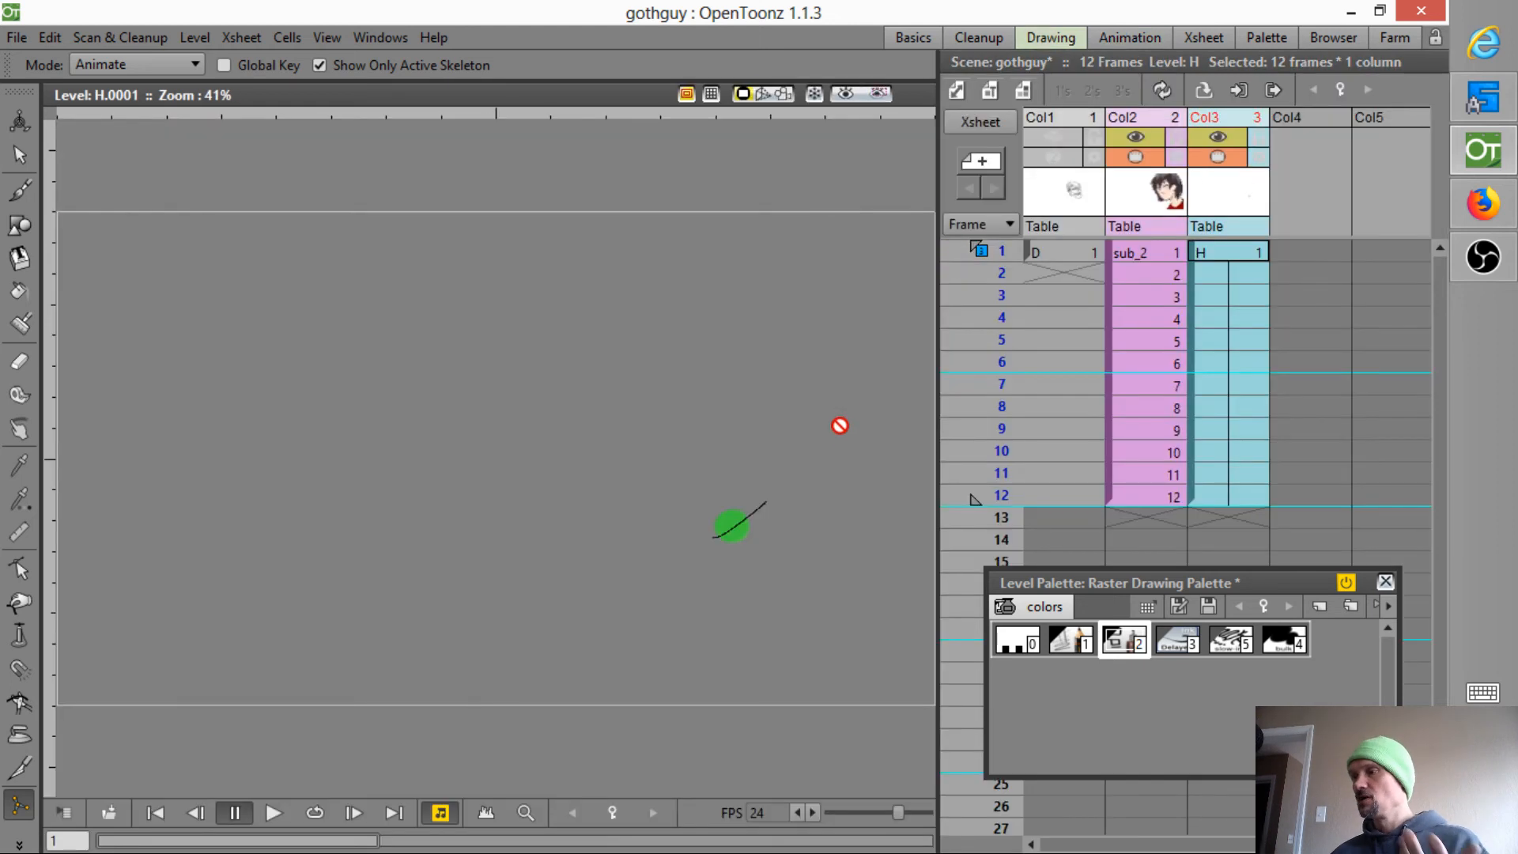
click(1214, 256)
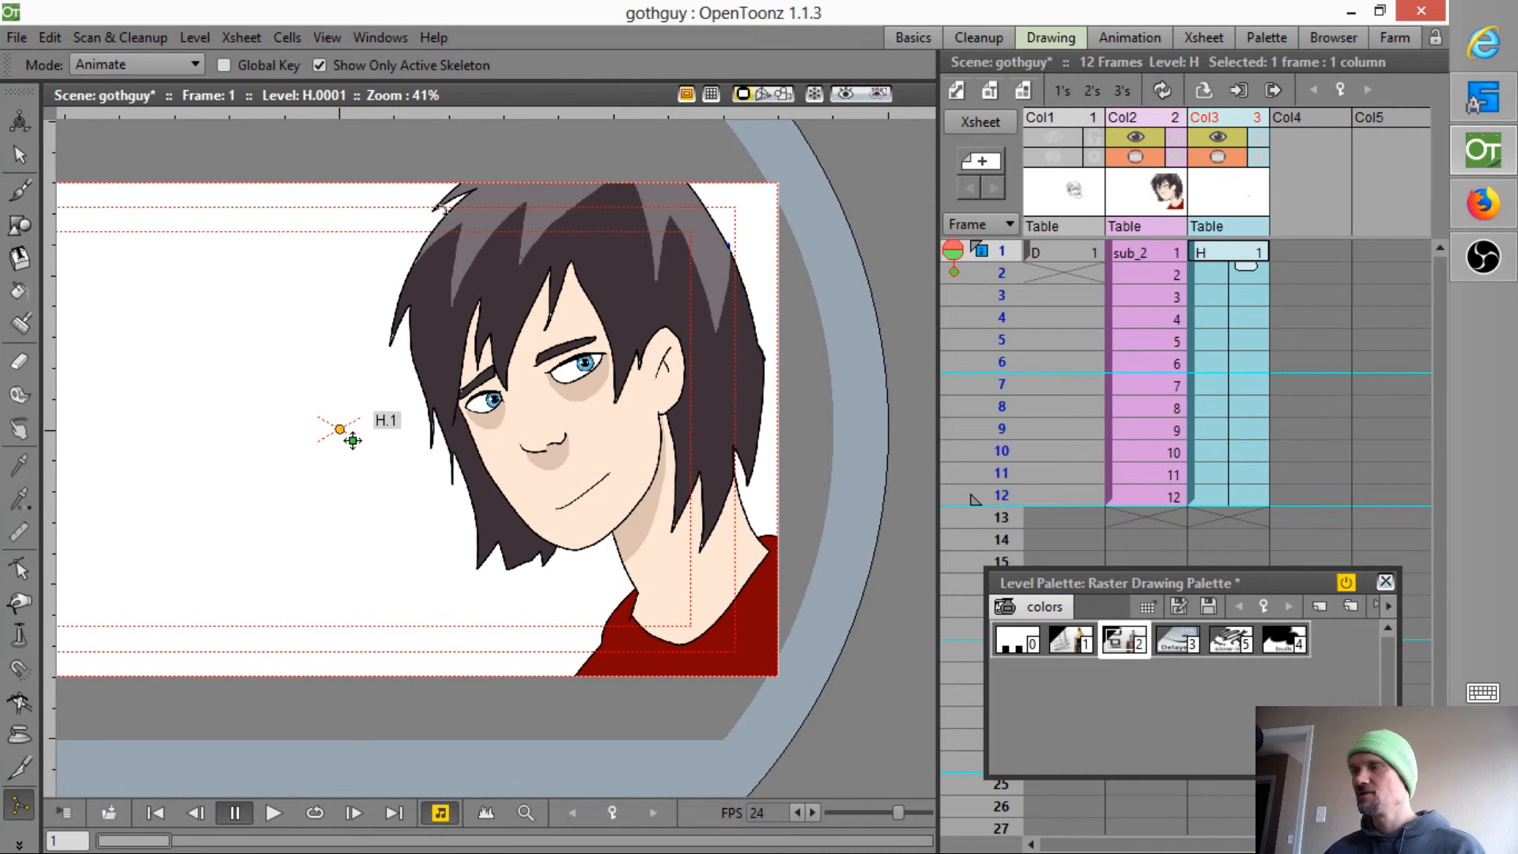
- Open the Stage Schematic and spread out the Col1, Col2 and Col3 nodes
click(377, 41)
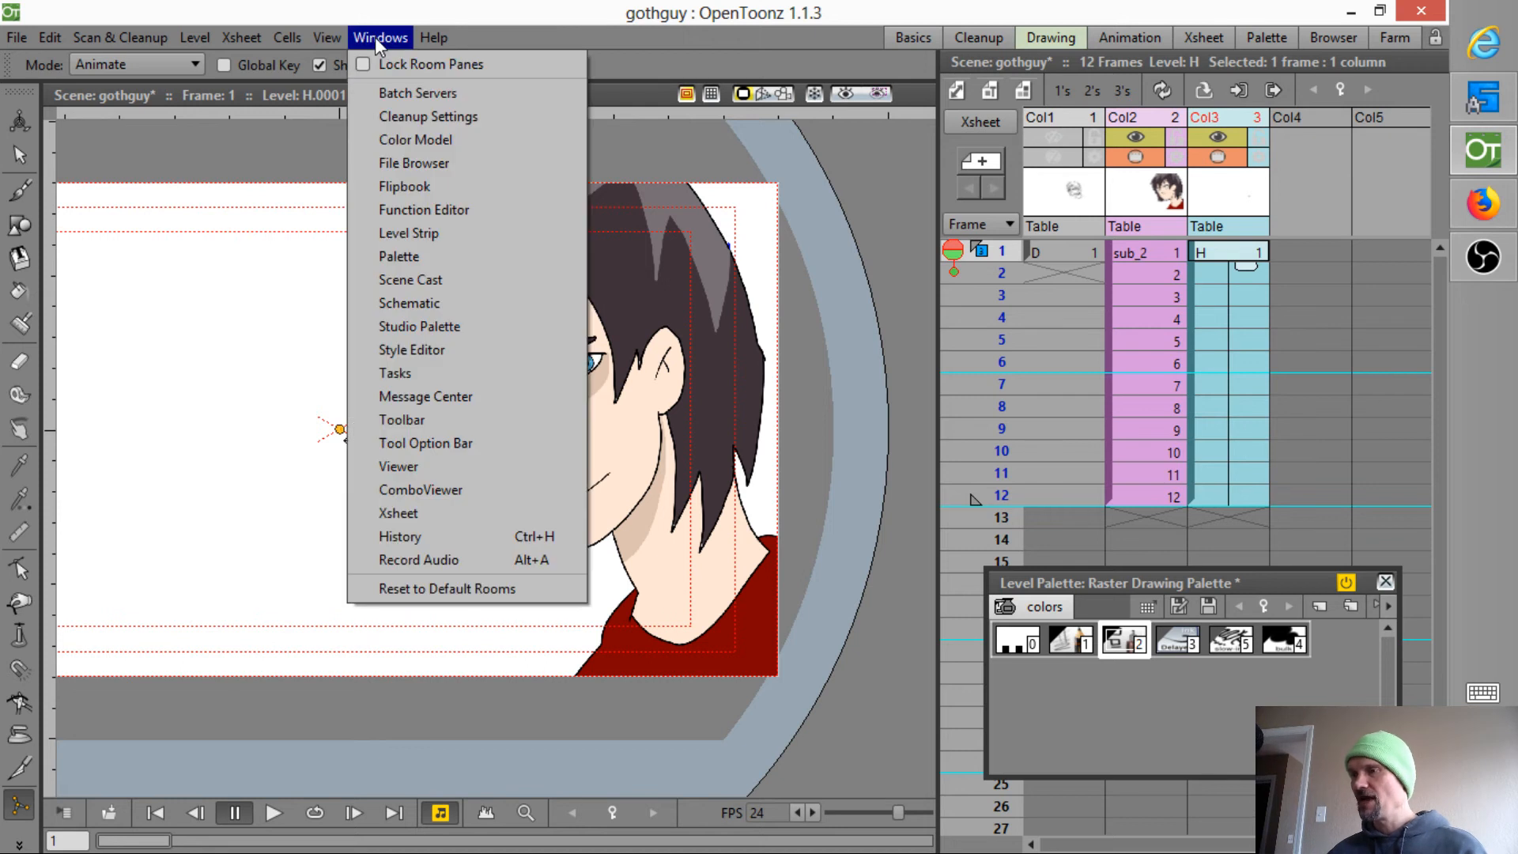
click(424, 307)
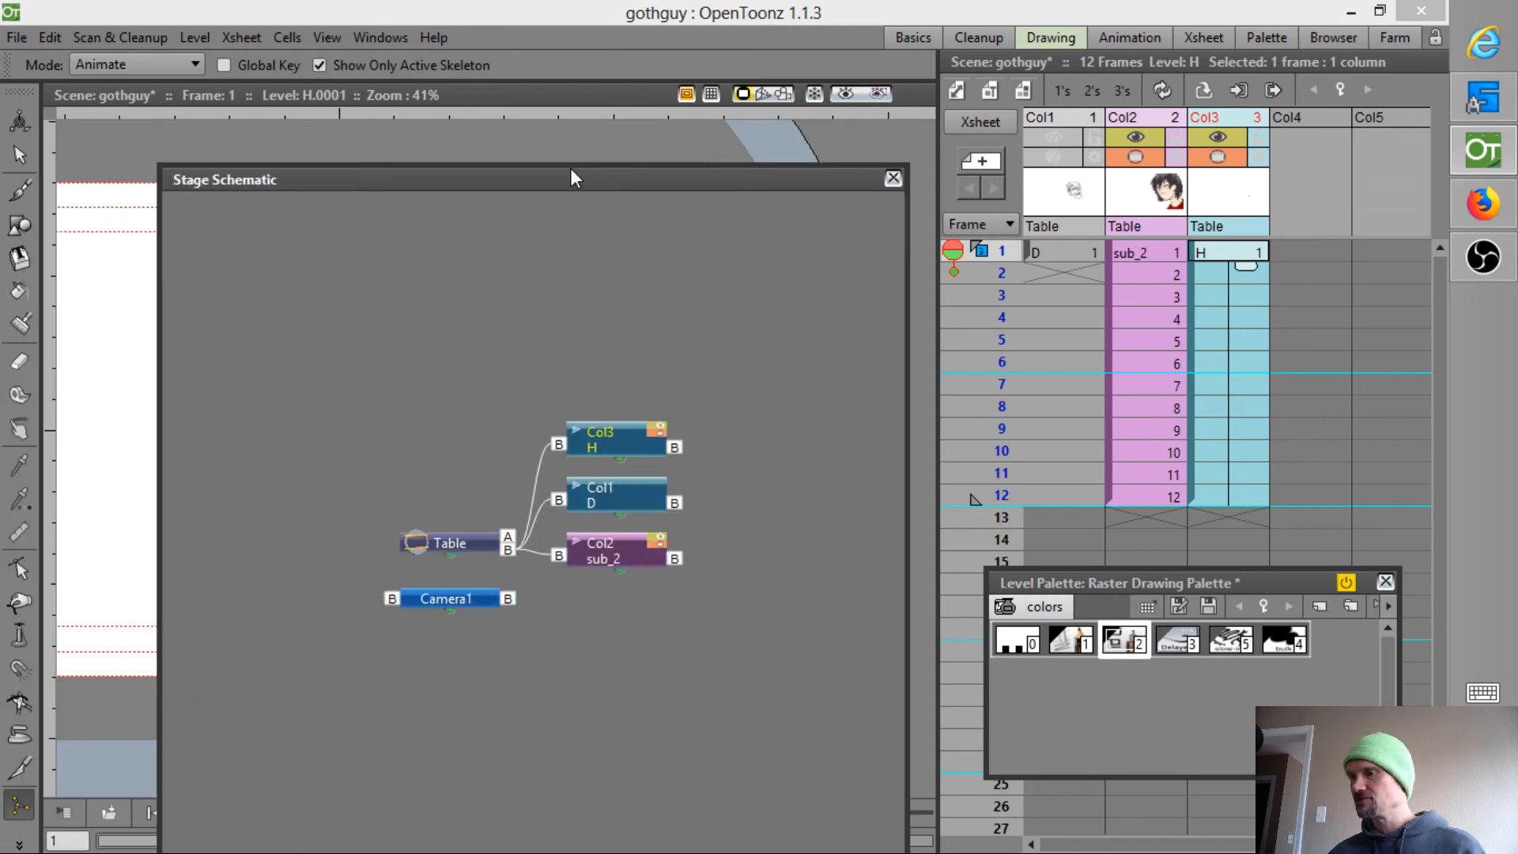
drag(571, 168, 521, 72)
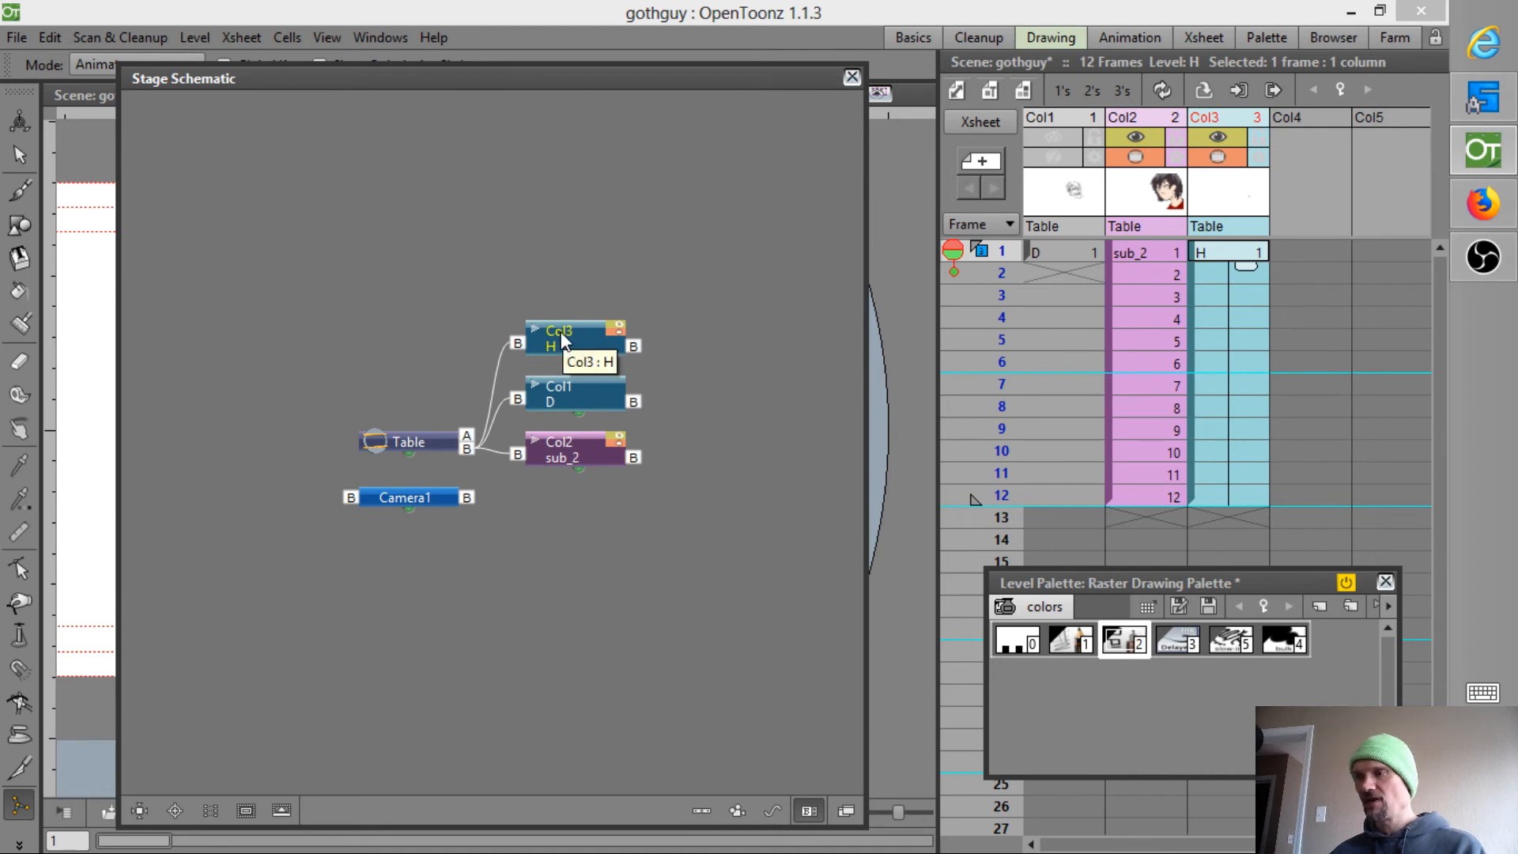
drag(563, 340, 721, 358)
drag(576, 379, 546, 311)
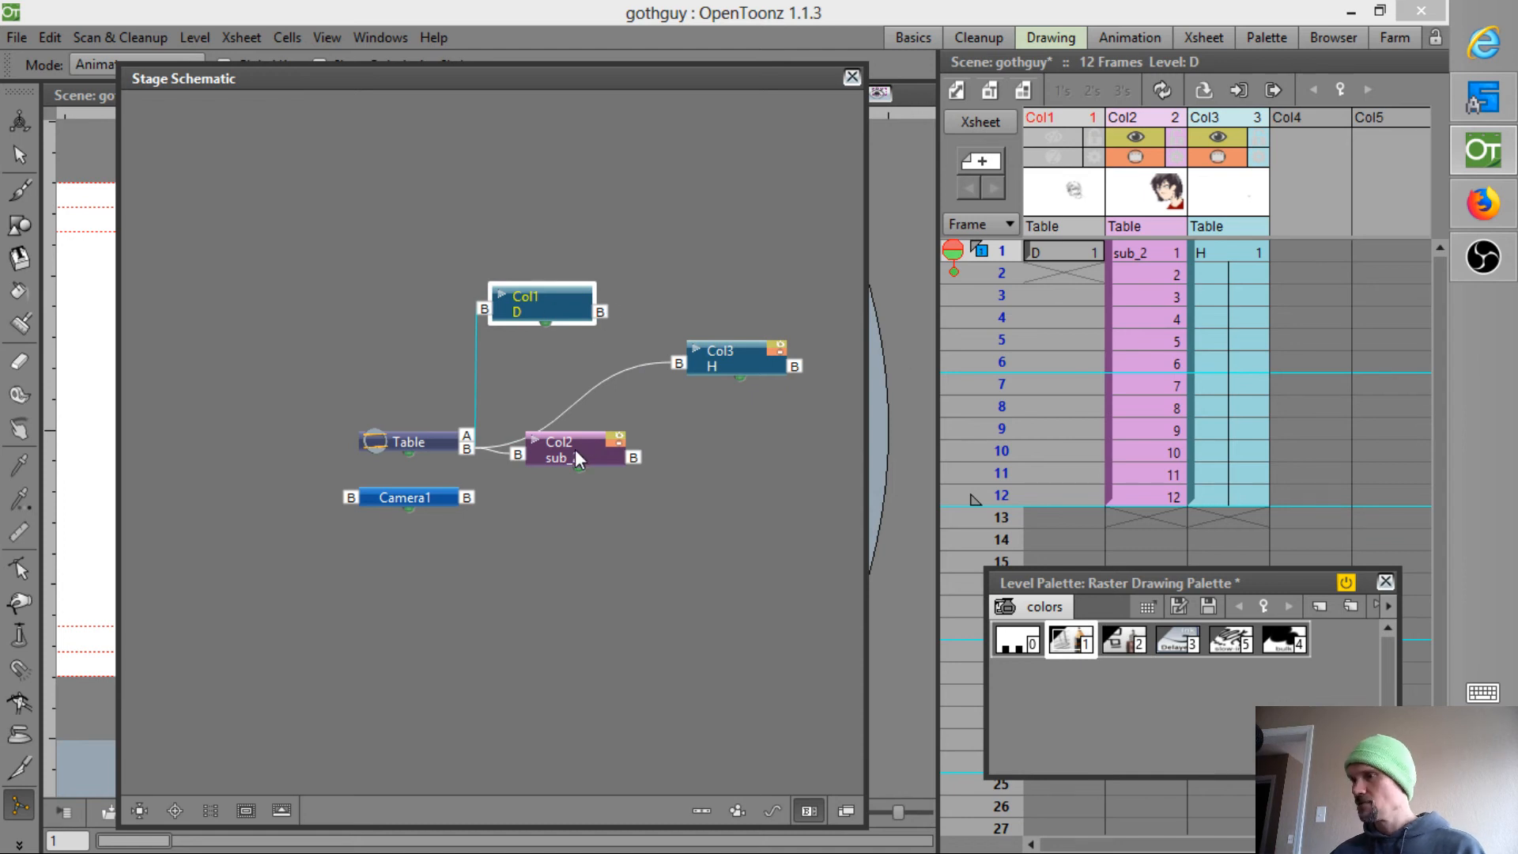
drag(576, 449, 548, 354)
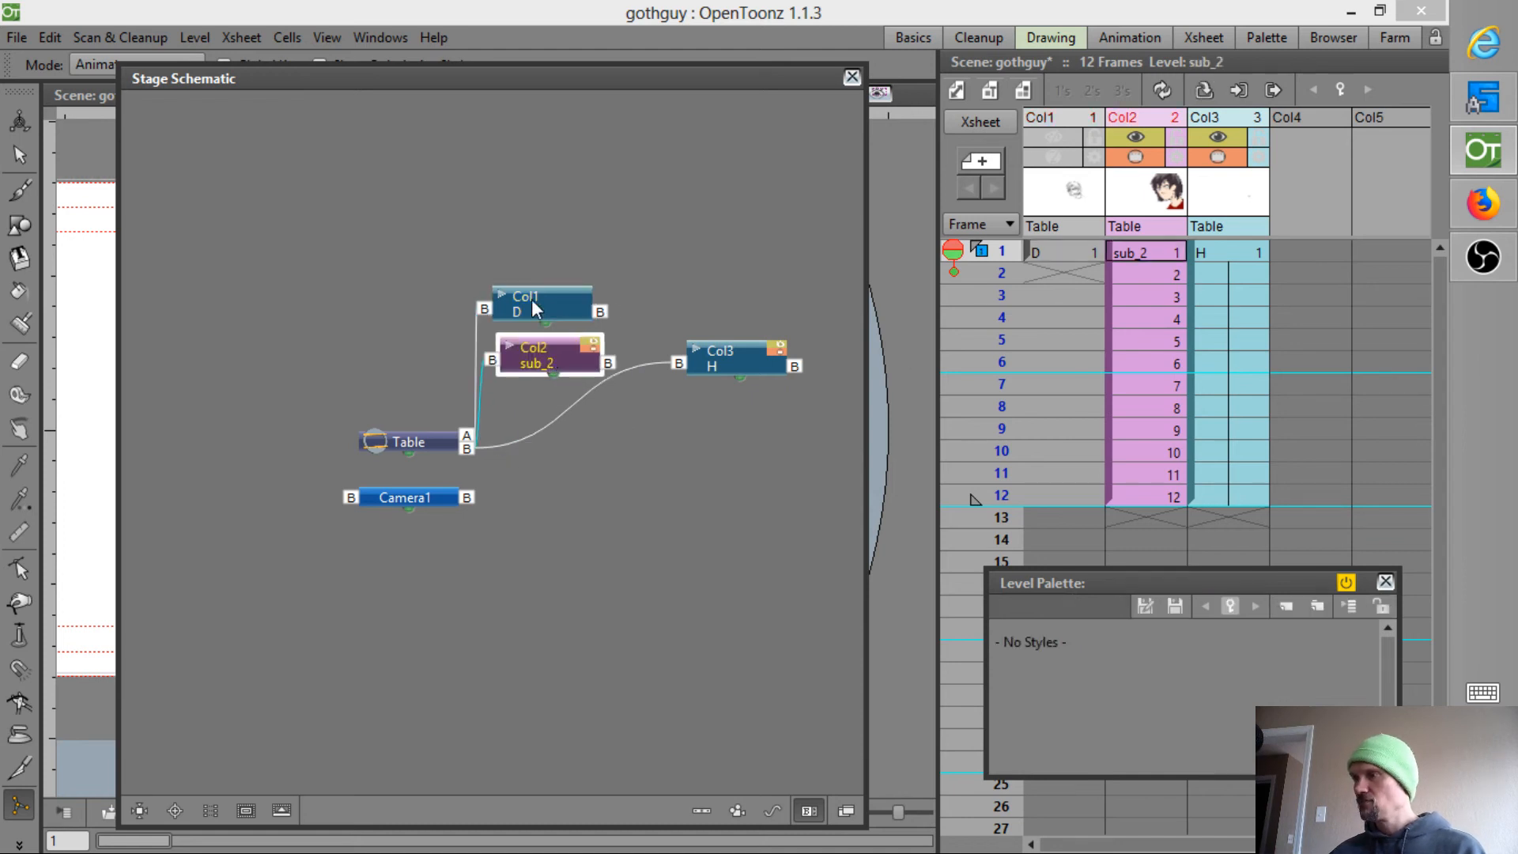
drag(531, 299, 289, 299)
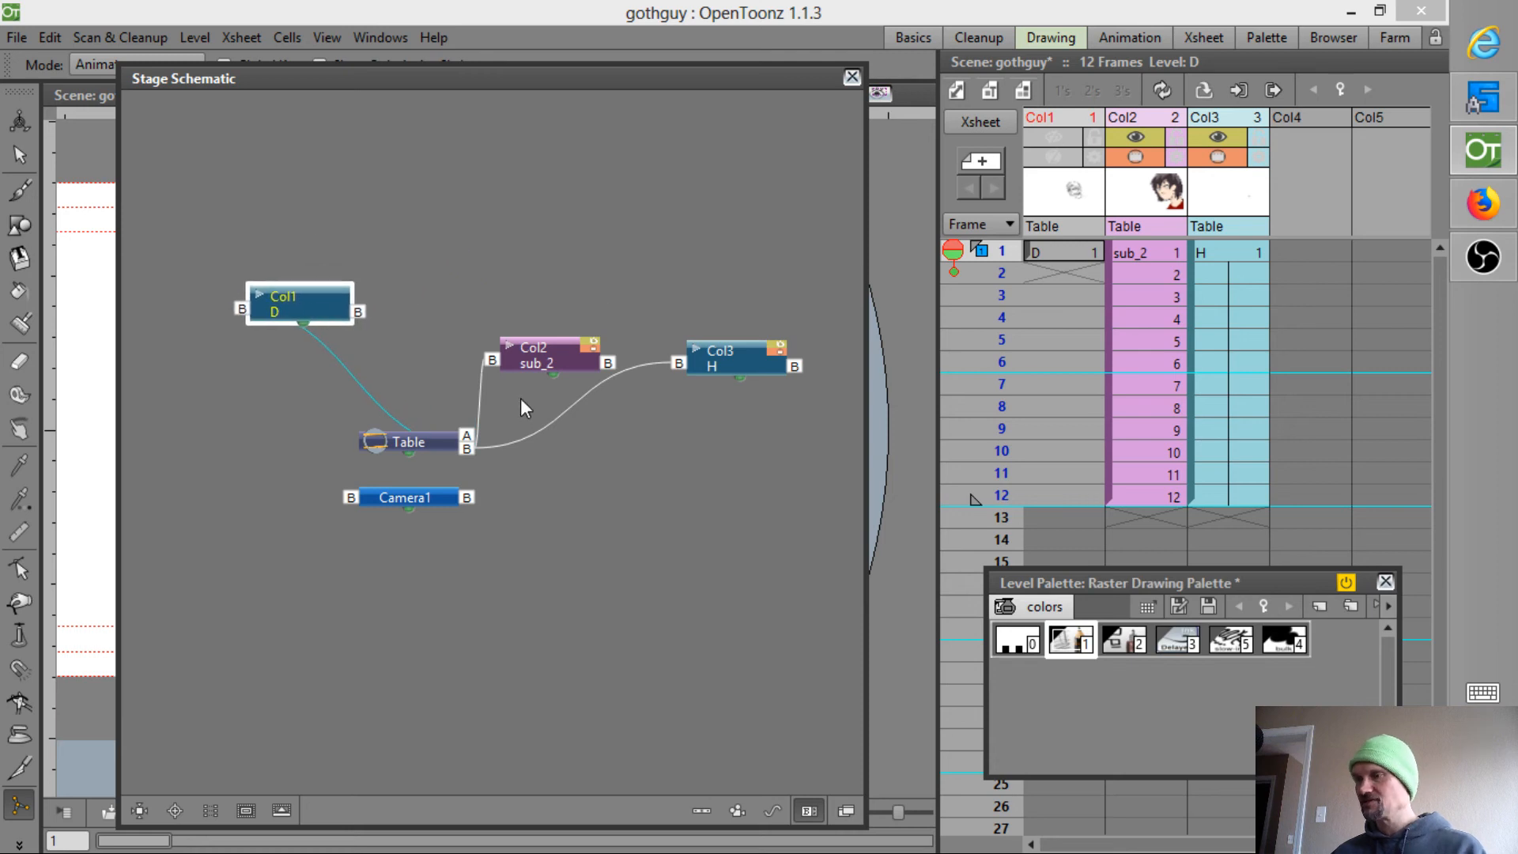
drag(548, 359, 513, 297)
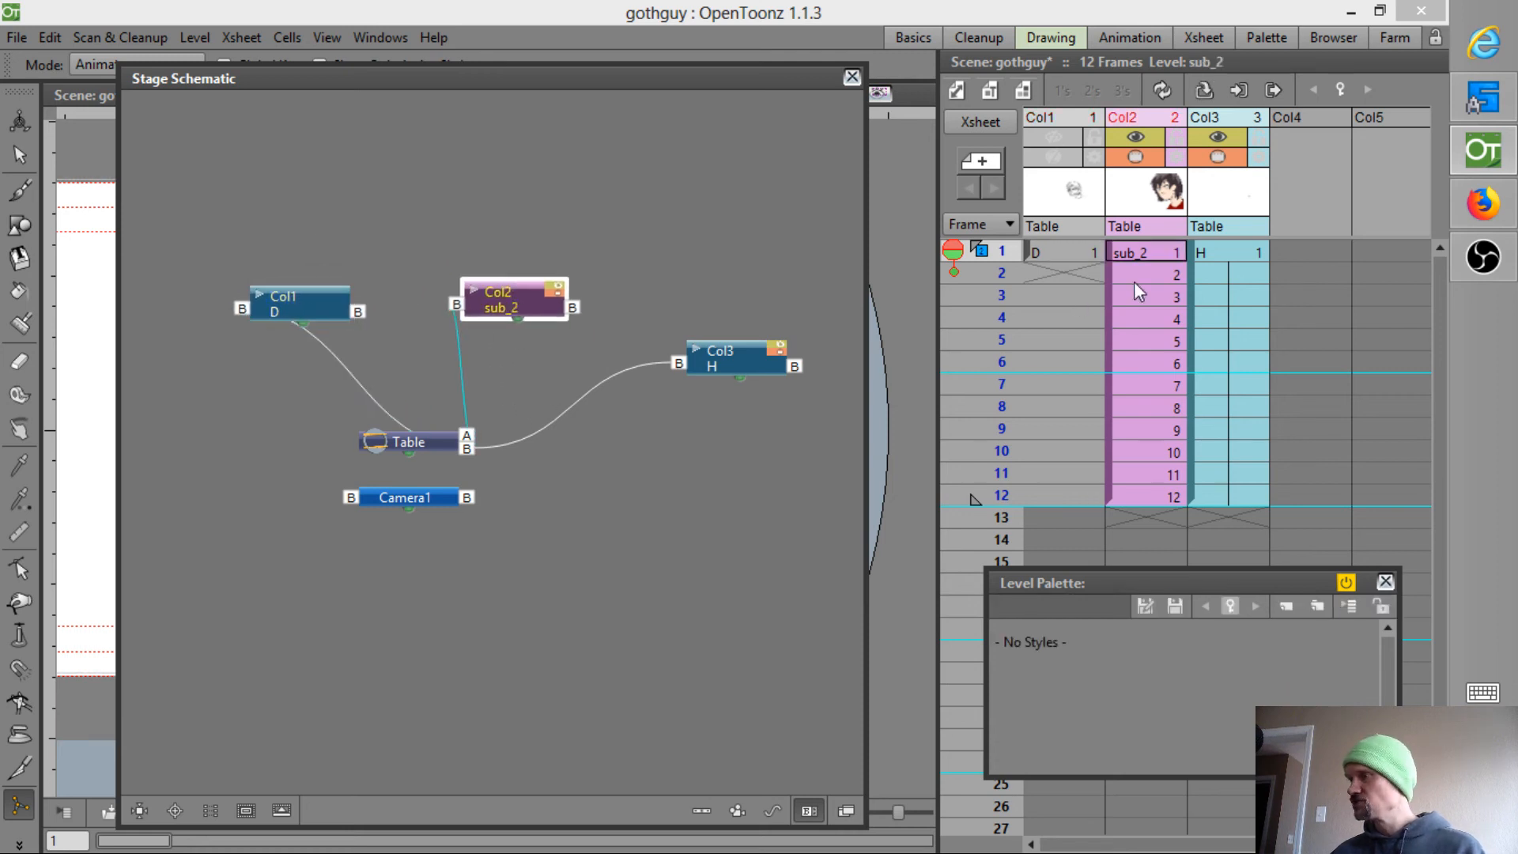
- Link the Col3 mouth node to the Col2 head node as its child, and close the Stage Schematic
click(1145, 117)
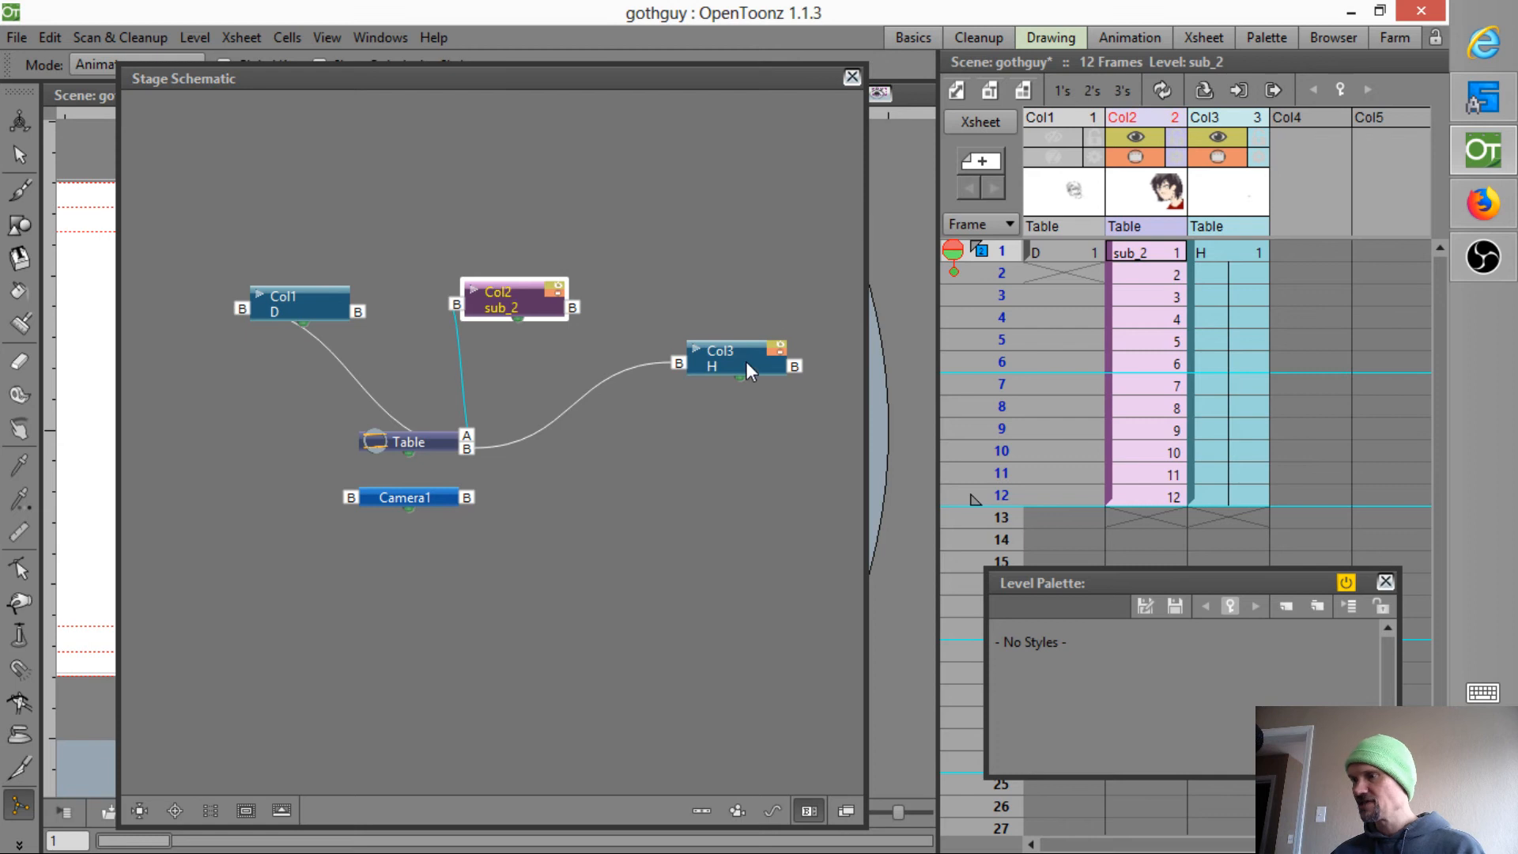
drag(739, 361, 737, 348)
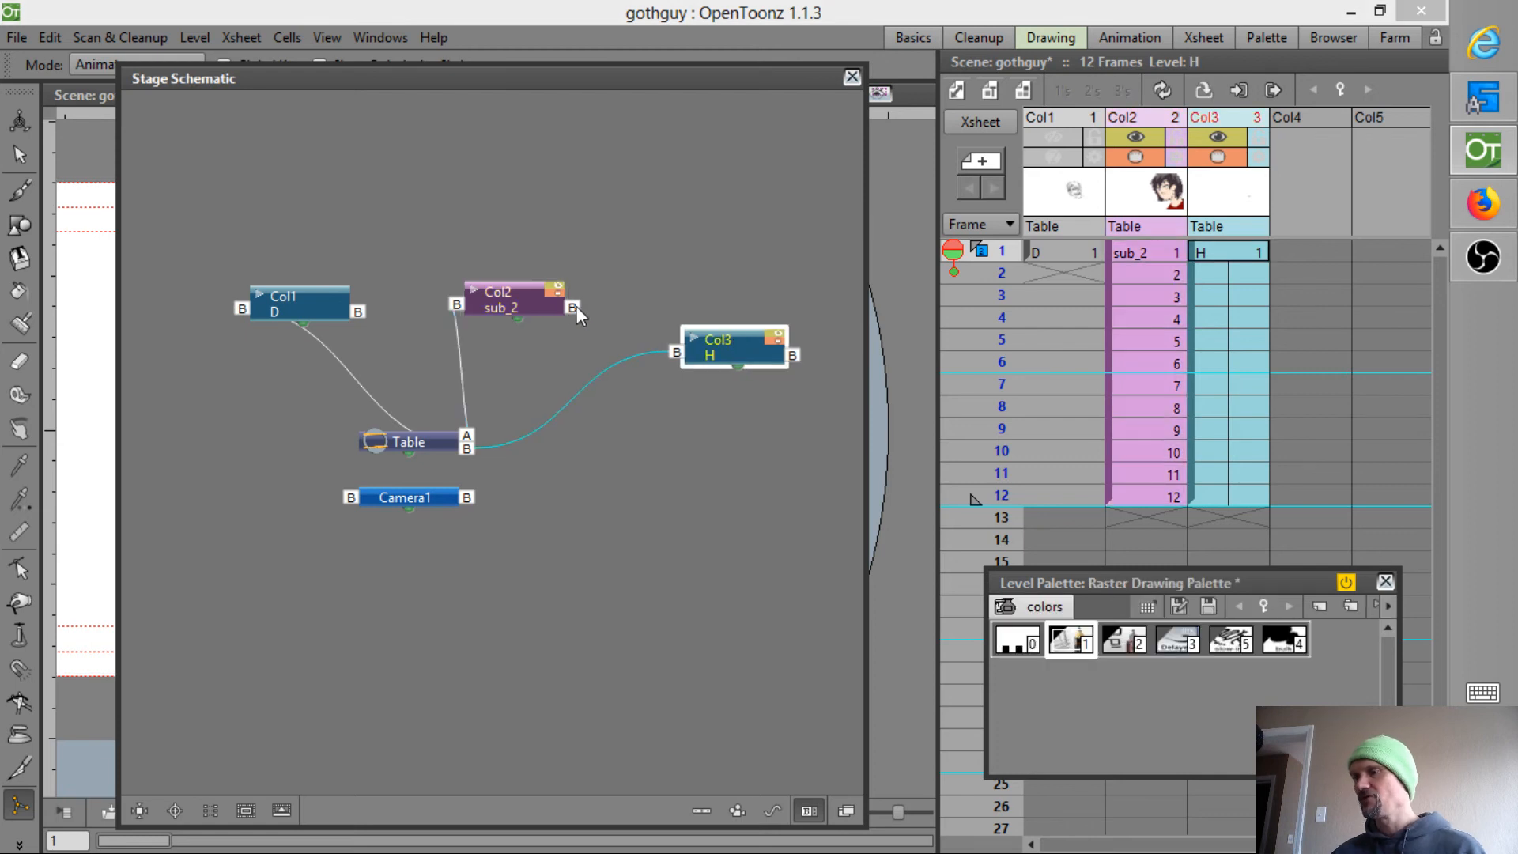
drag(570, 306, 677, 353)
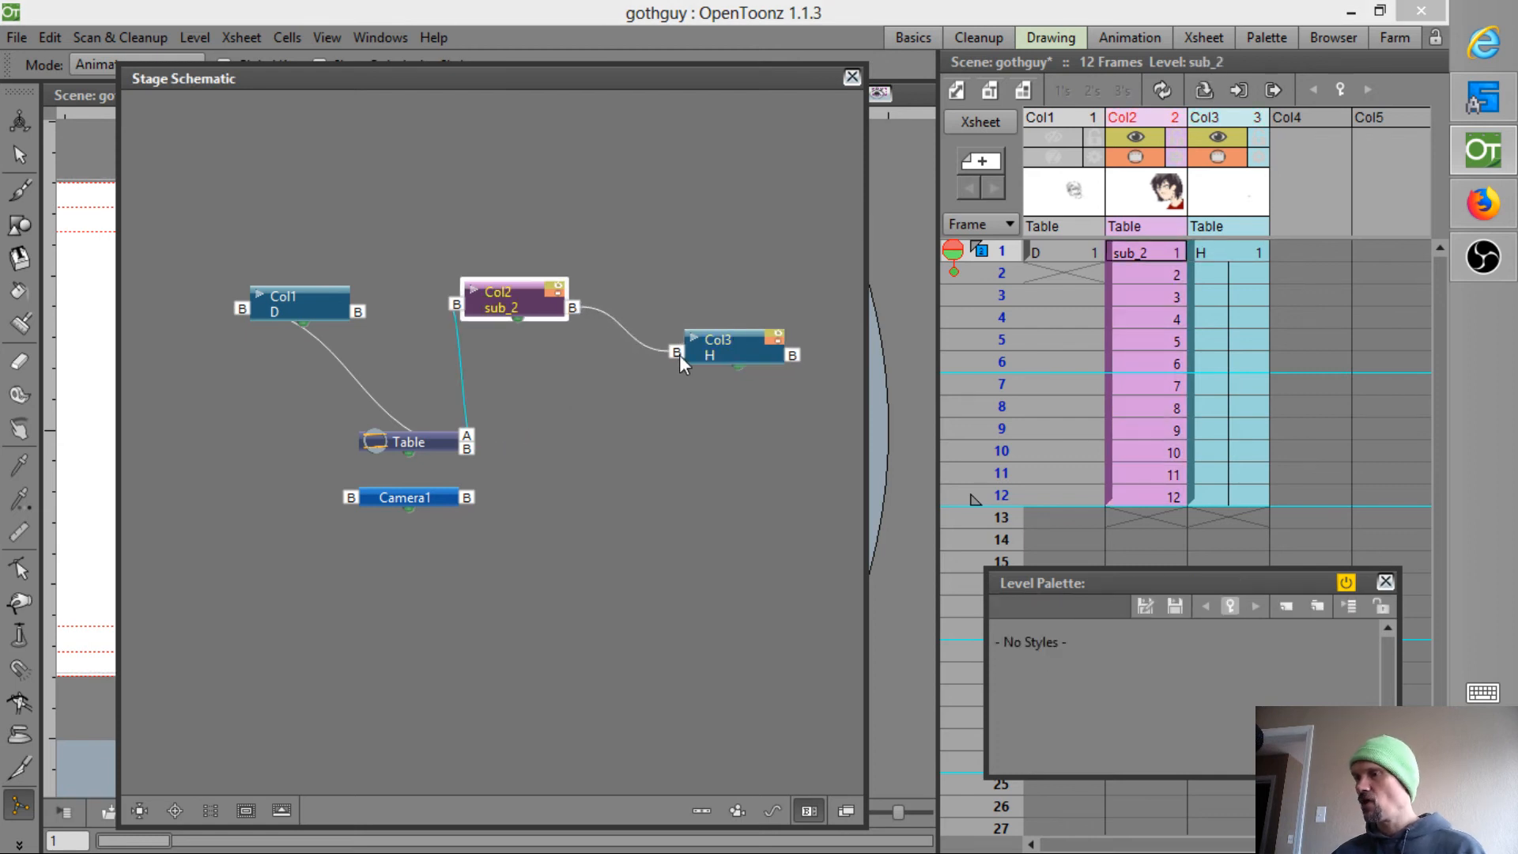
drag(519, 299, 553, 338)
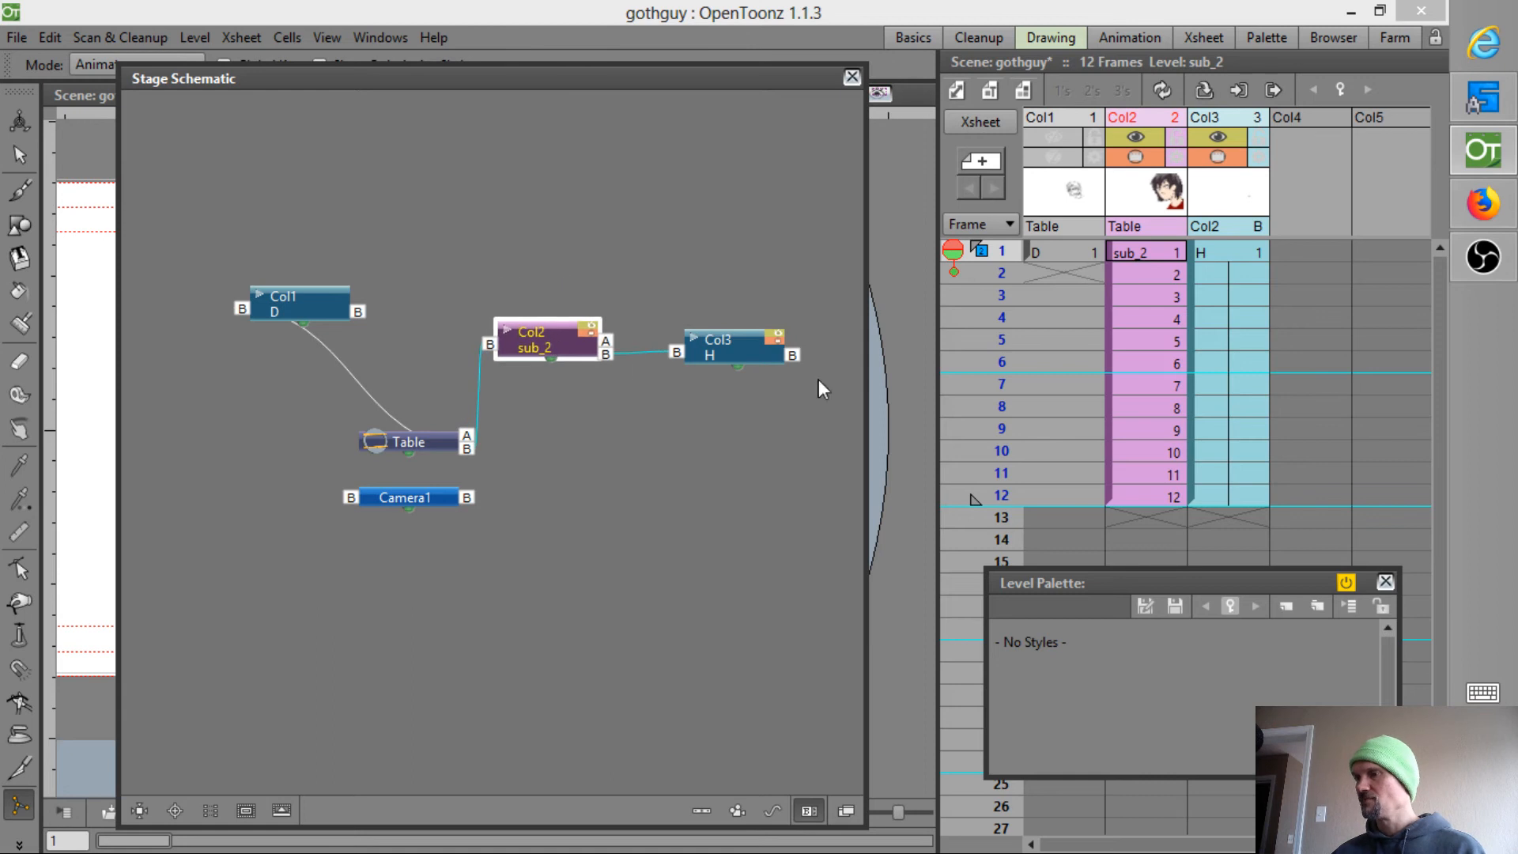
click(851, 78)
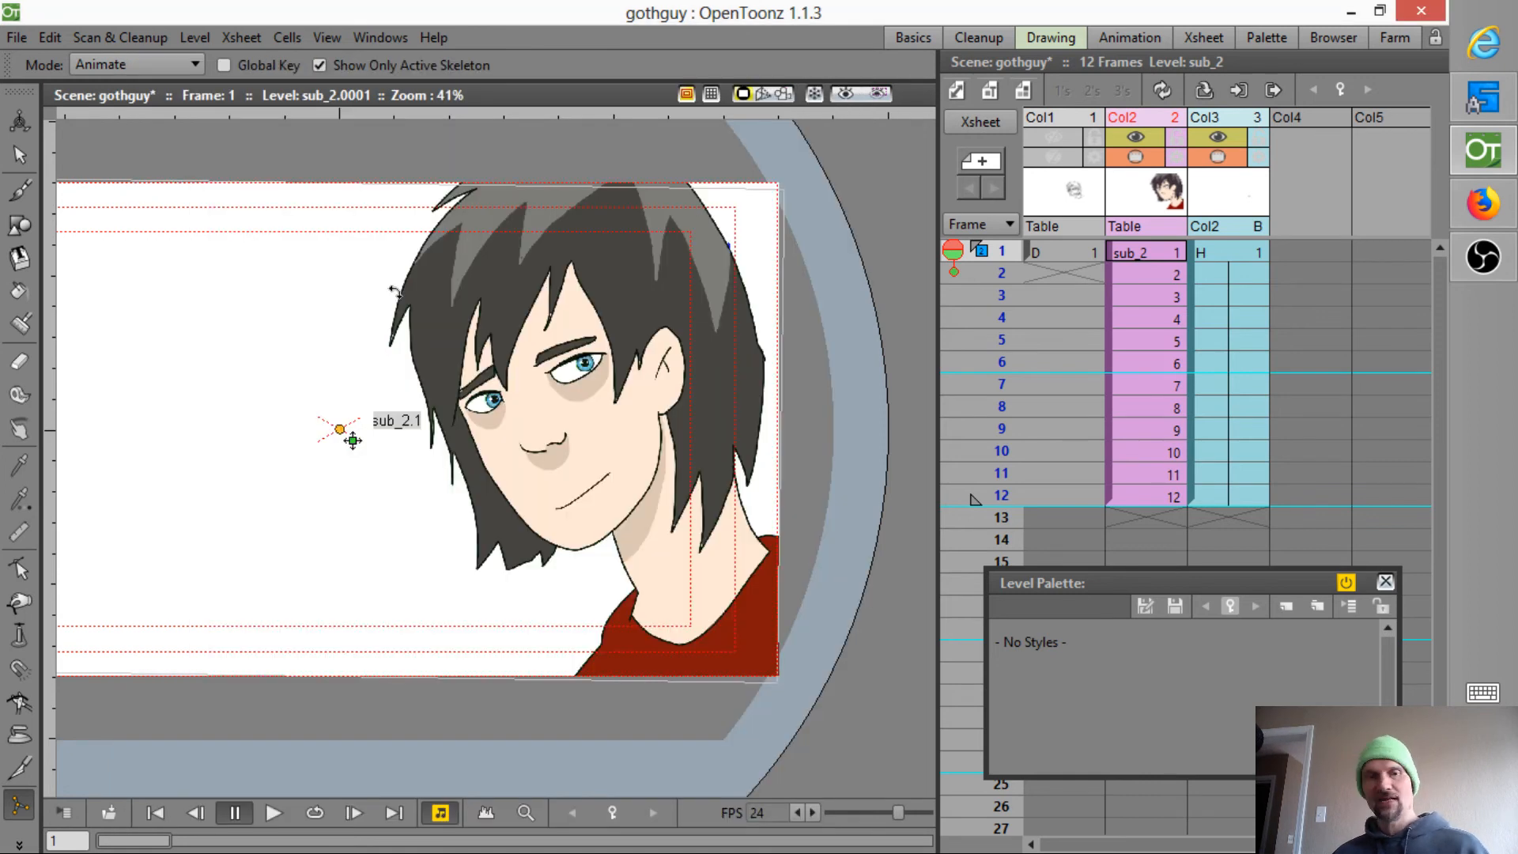
- Test moving the head column at frame 1 using the Animate tool in Position mode, and undo the move
key(a)
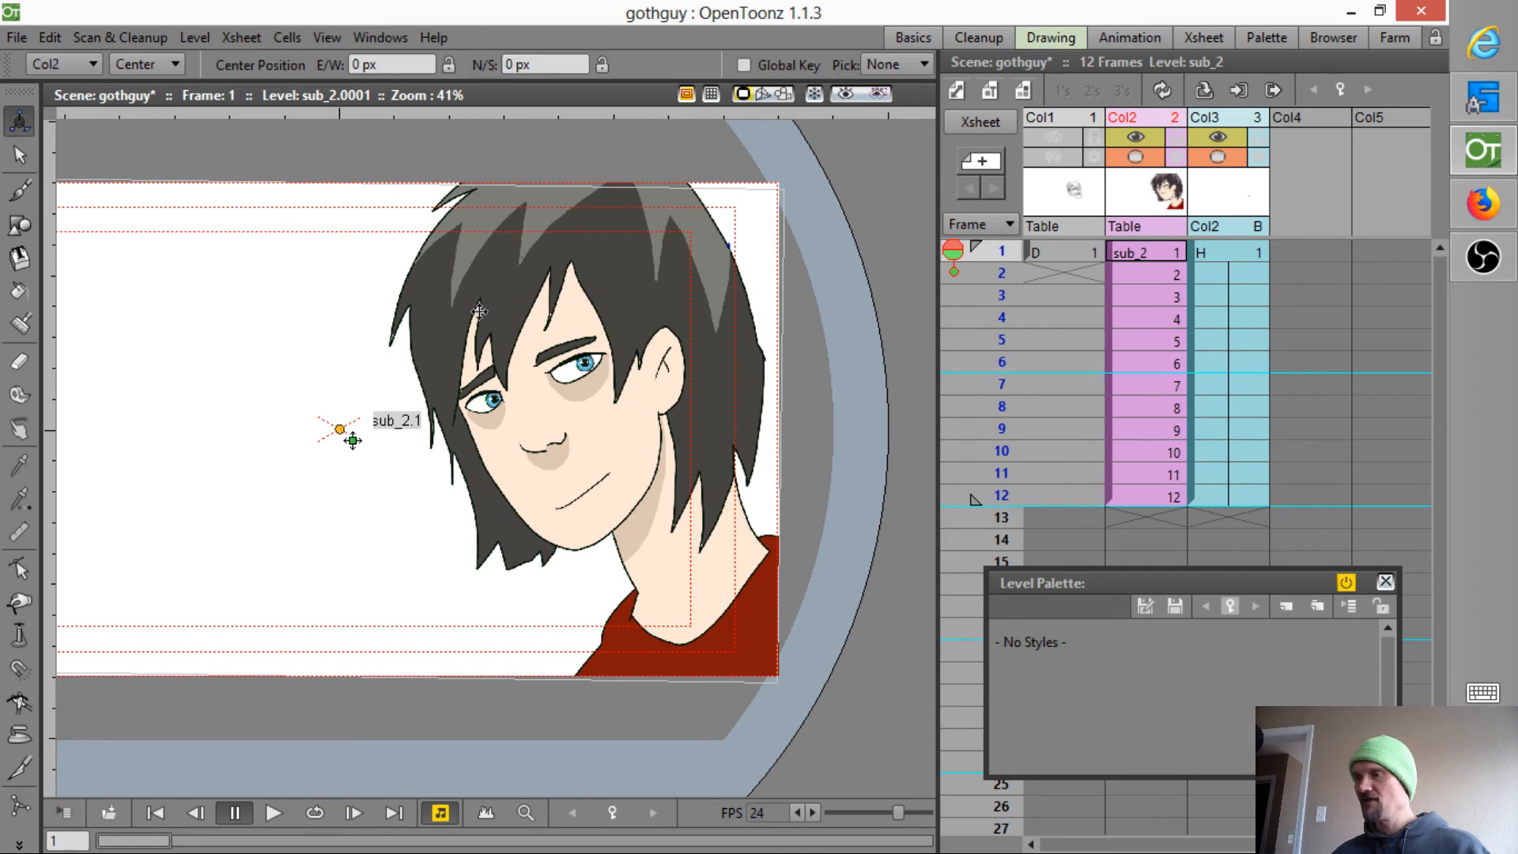
click(150, 61)
click(157, 84)
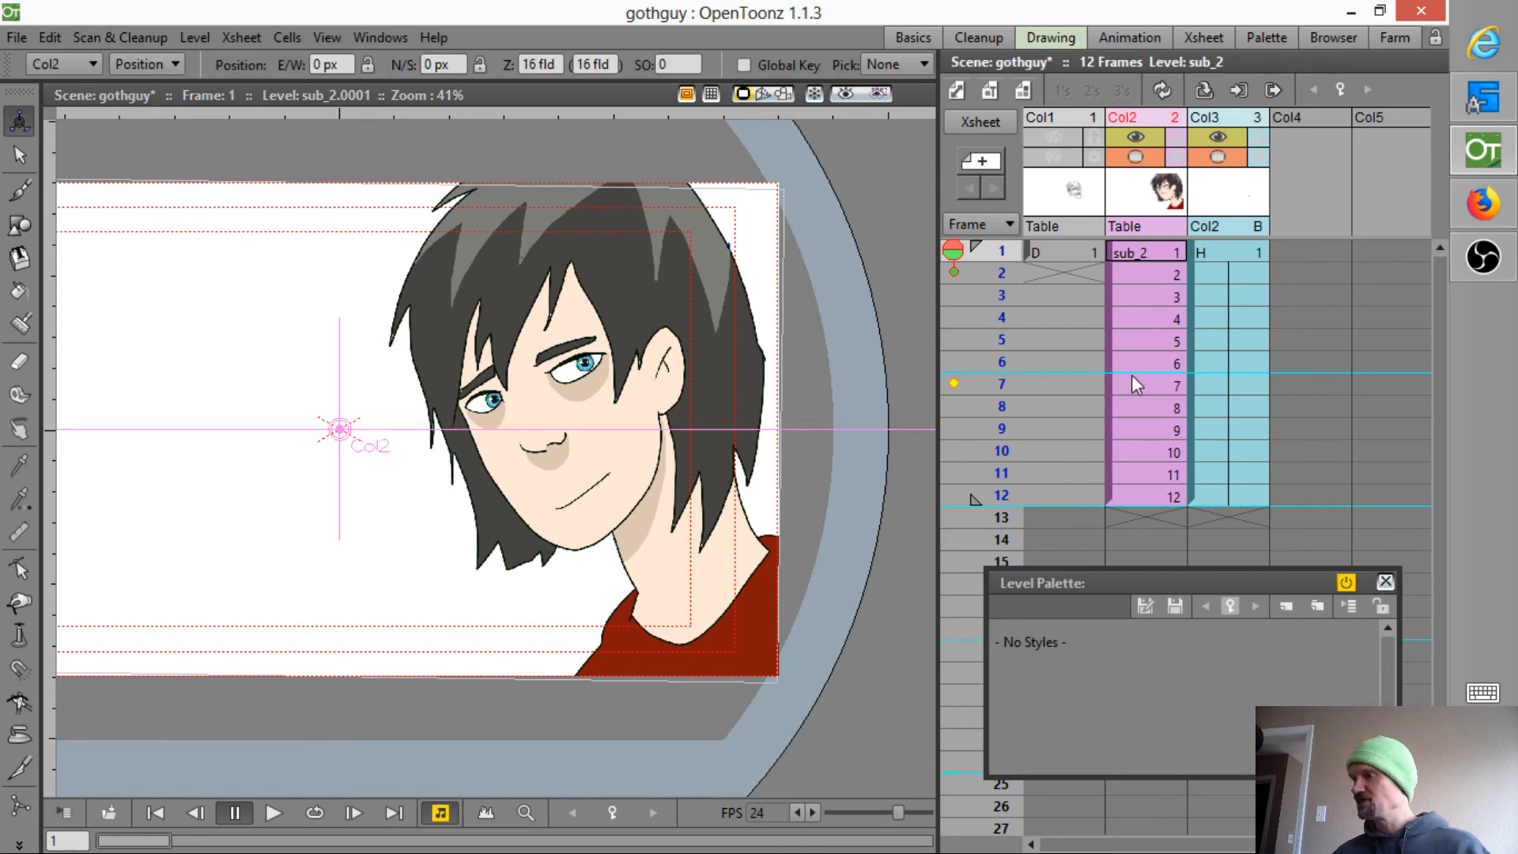
click(1135, 247)
mouse_move(592, 433)
mouse_down()
mouse_move(558, 410)
mouse_move(590, 403)
mouse_up()
key(ctrl+z)
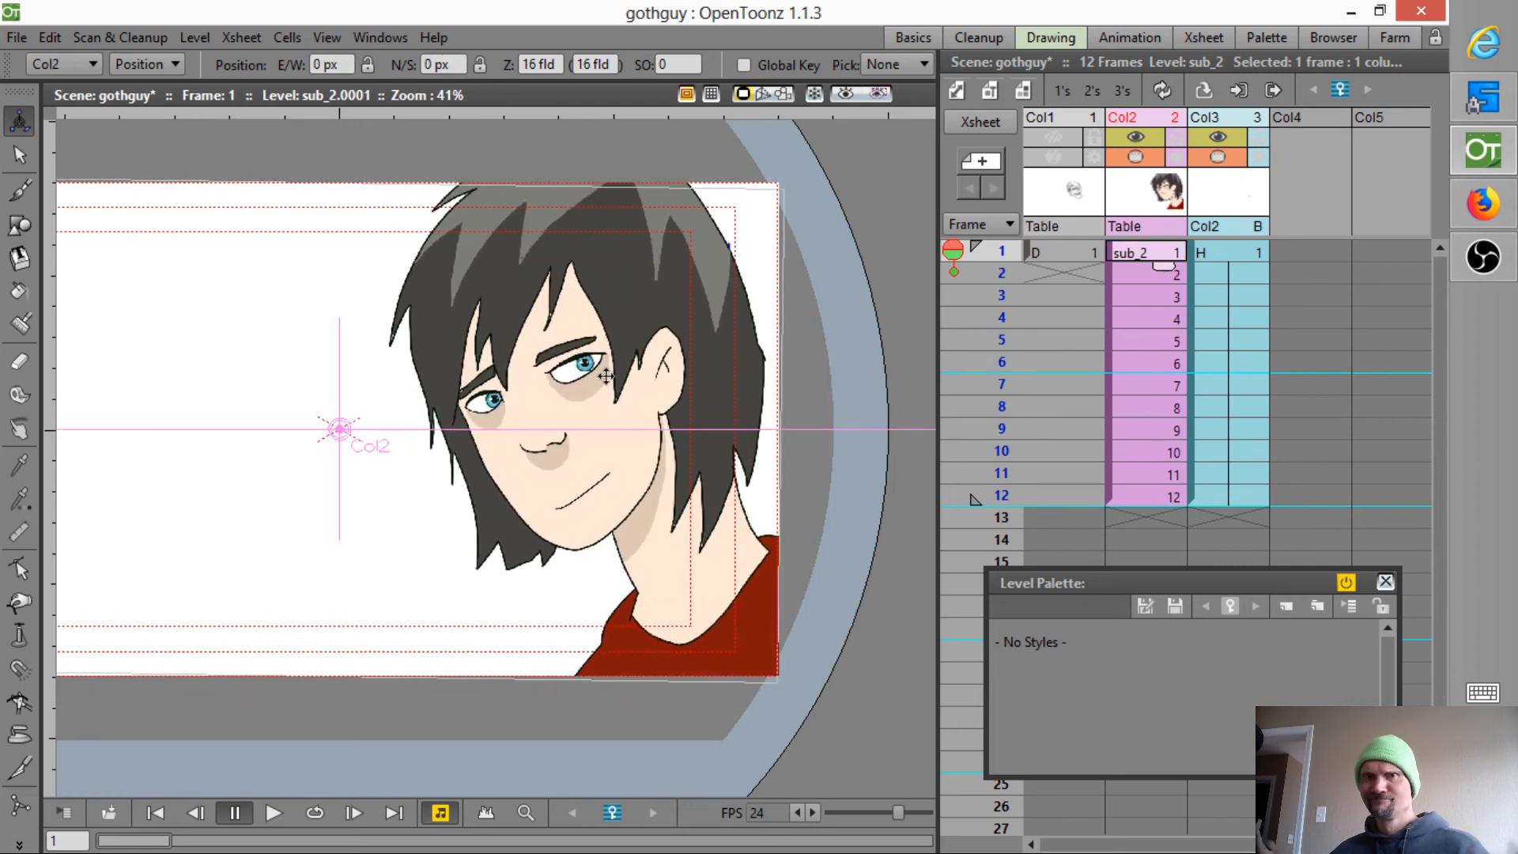
- Rearrange the Col2, Col3 and Table nodes in the Stage Schematic to show the parent chain clearly, and close it
click(376, 38)
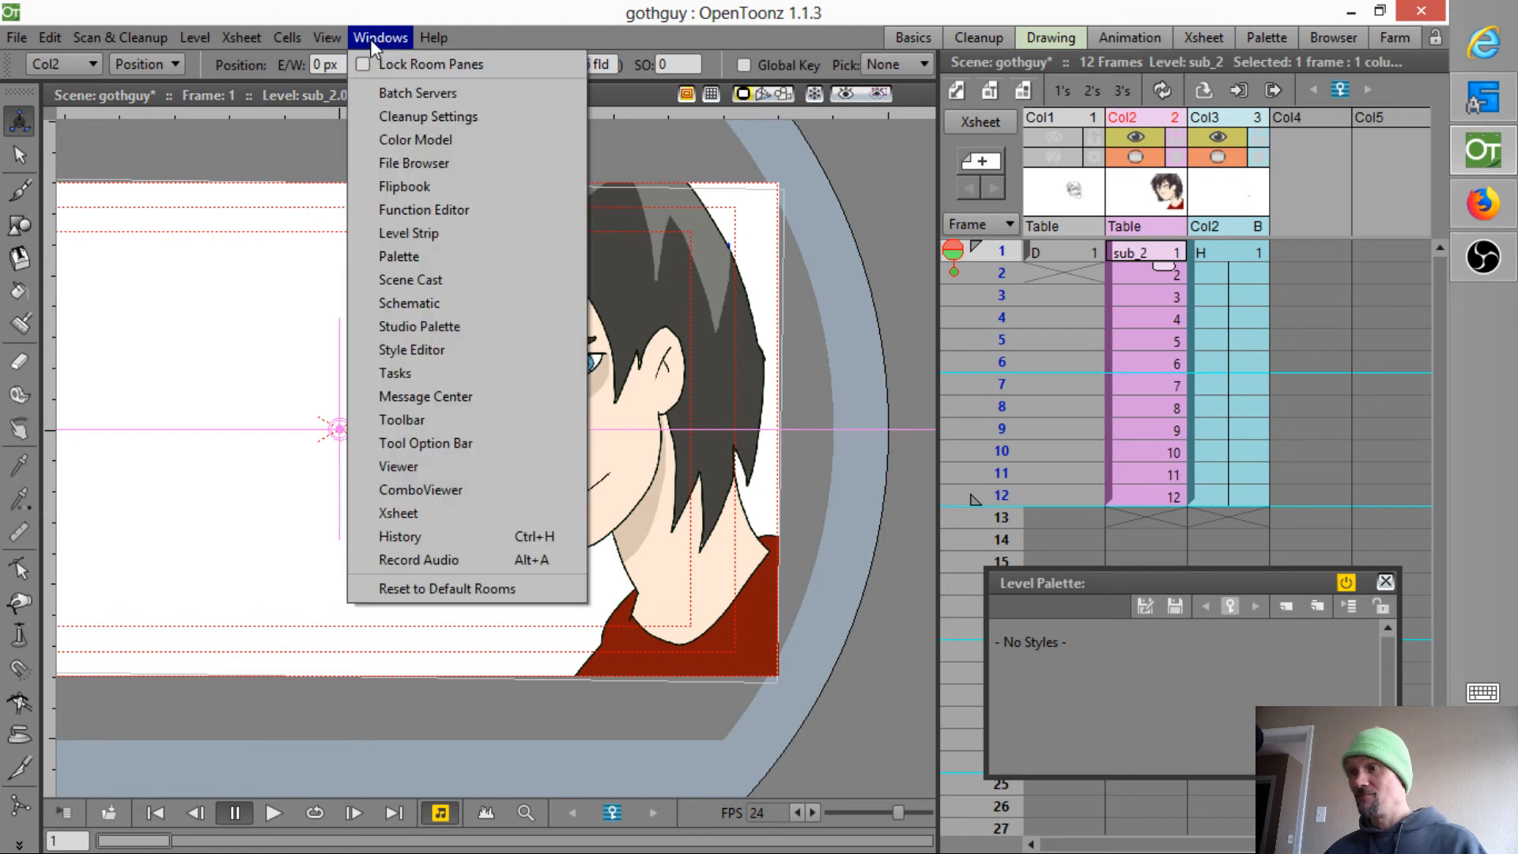
click(395, 303)
drag(565, 348, 573, 288)
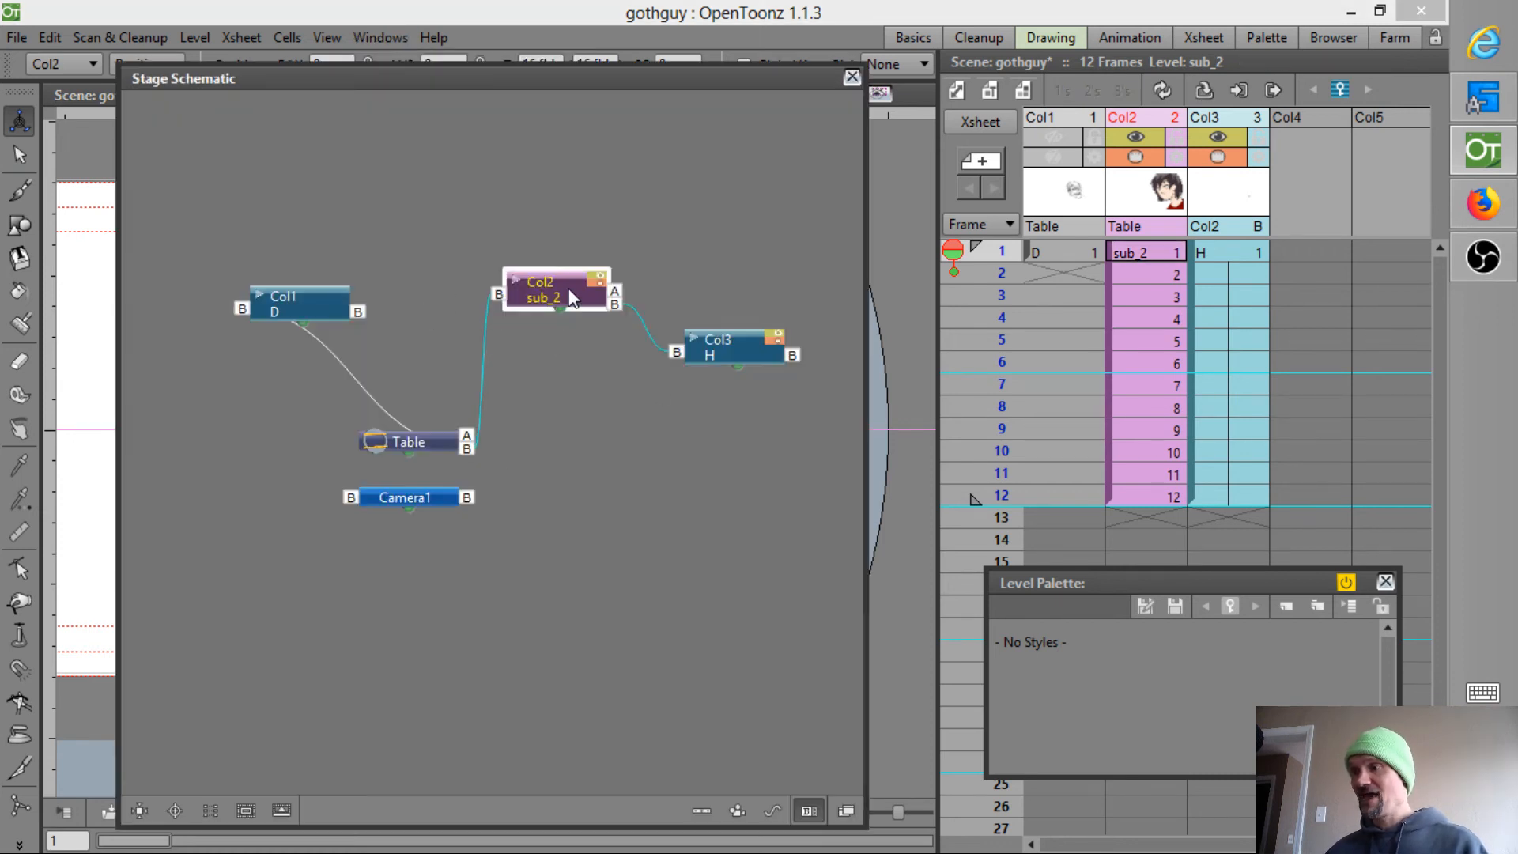
drag(713, 357, 729, 302)
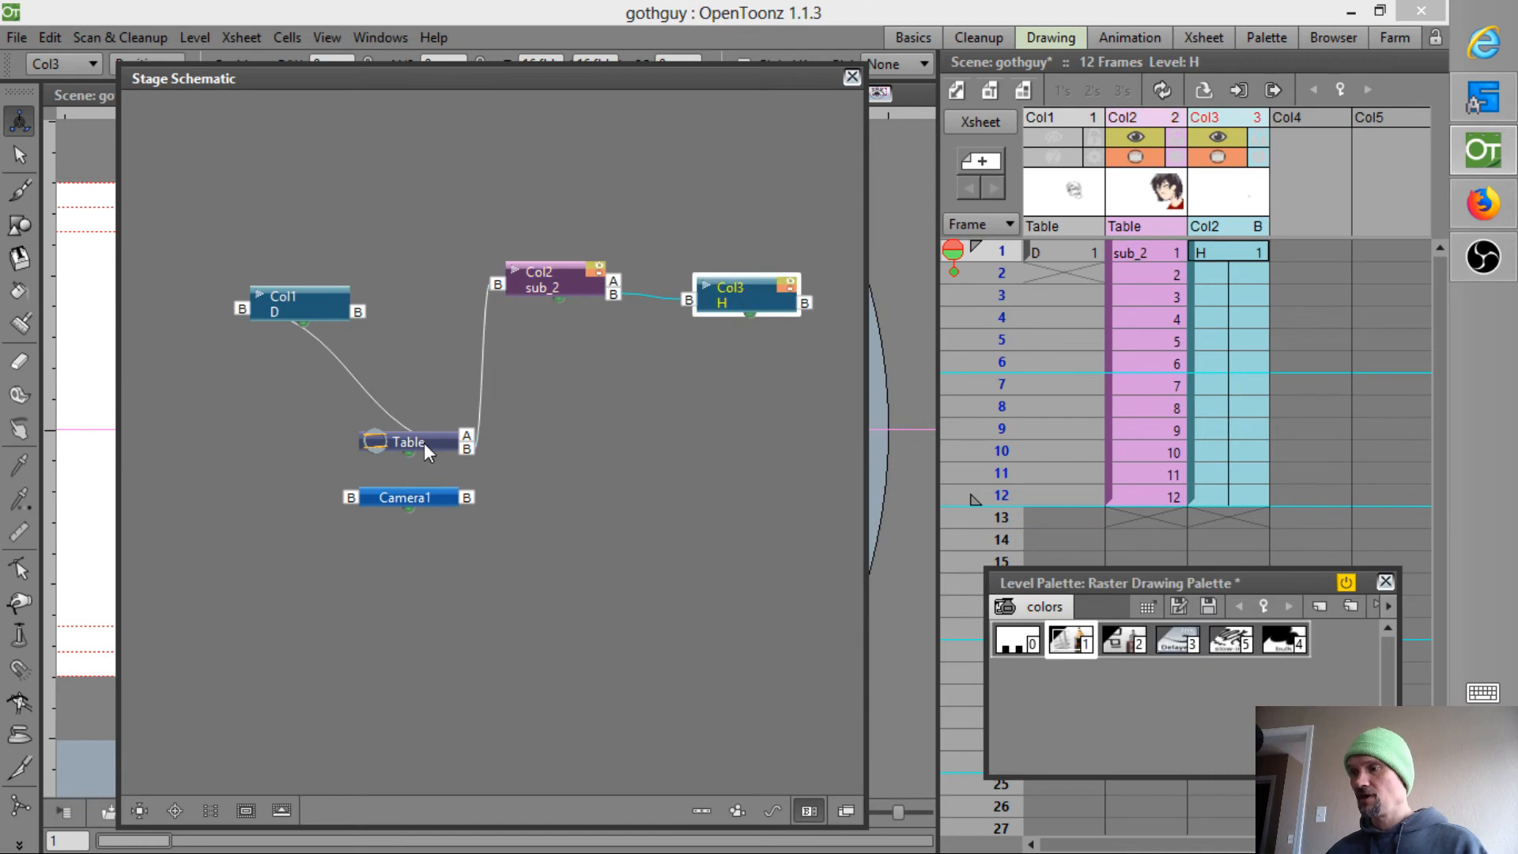
drag(424, 443, 357, 414)
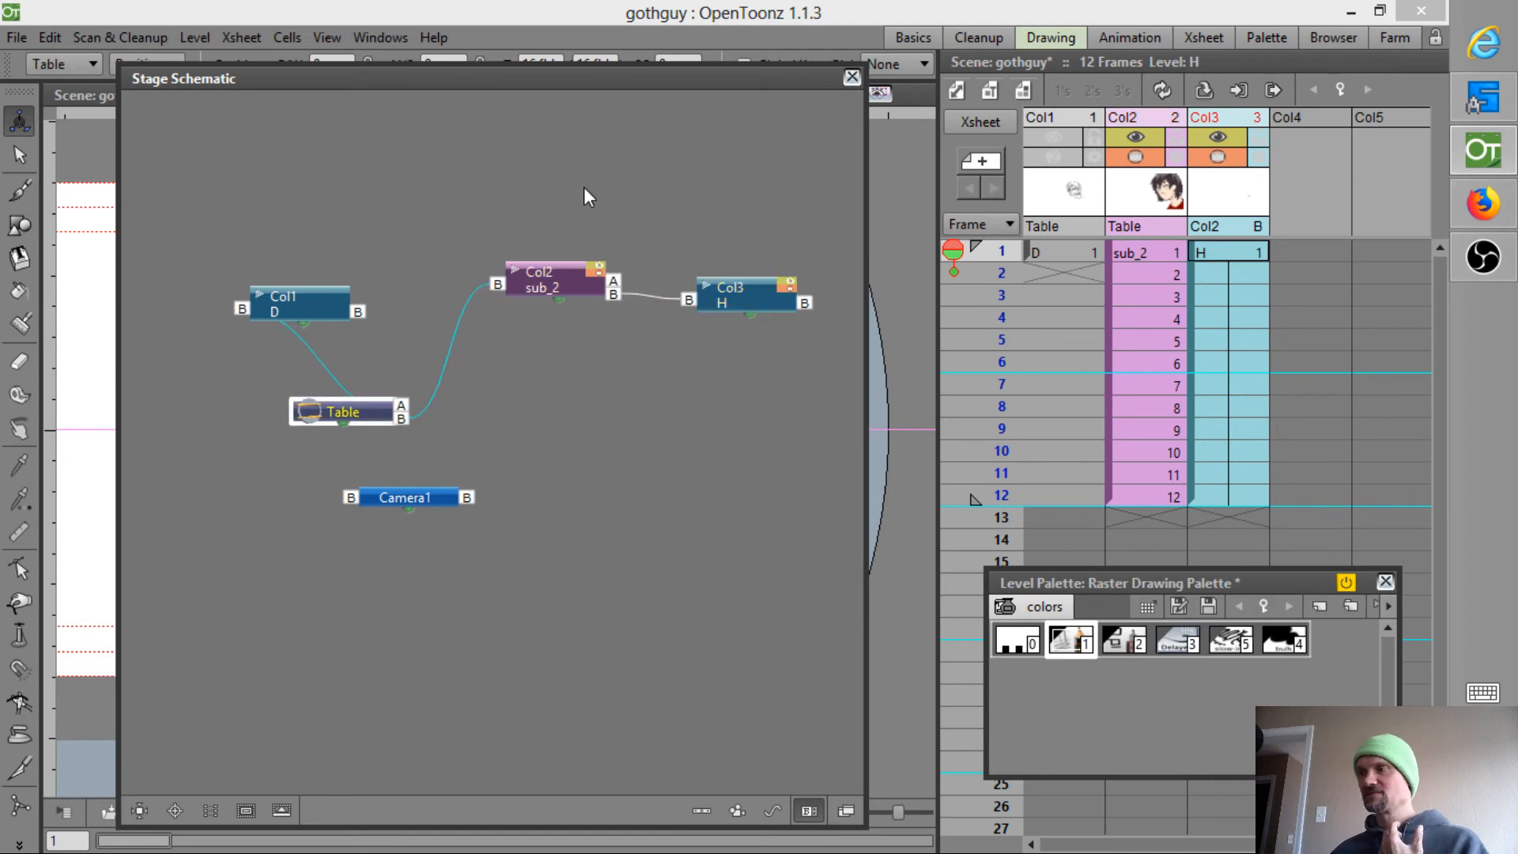
click(852, 78)
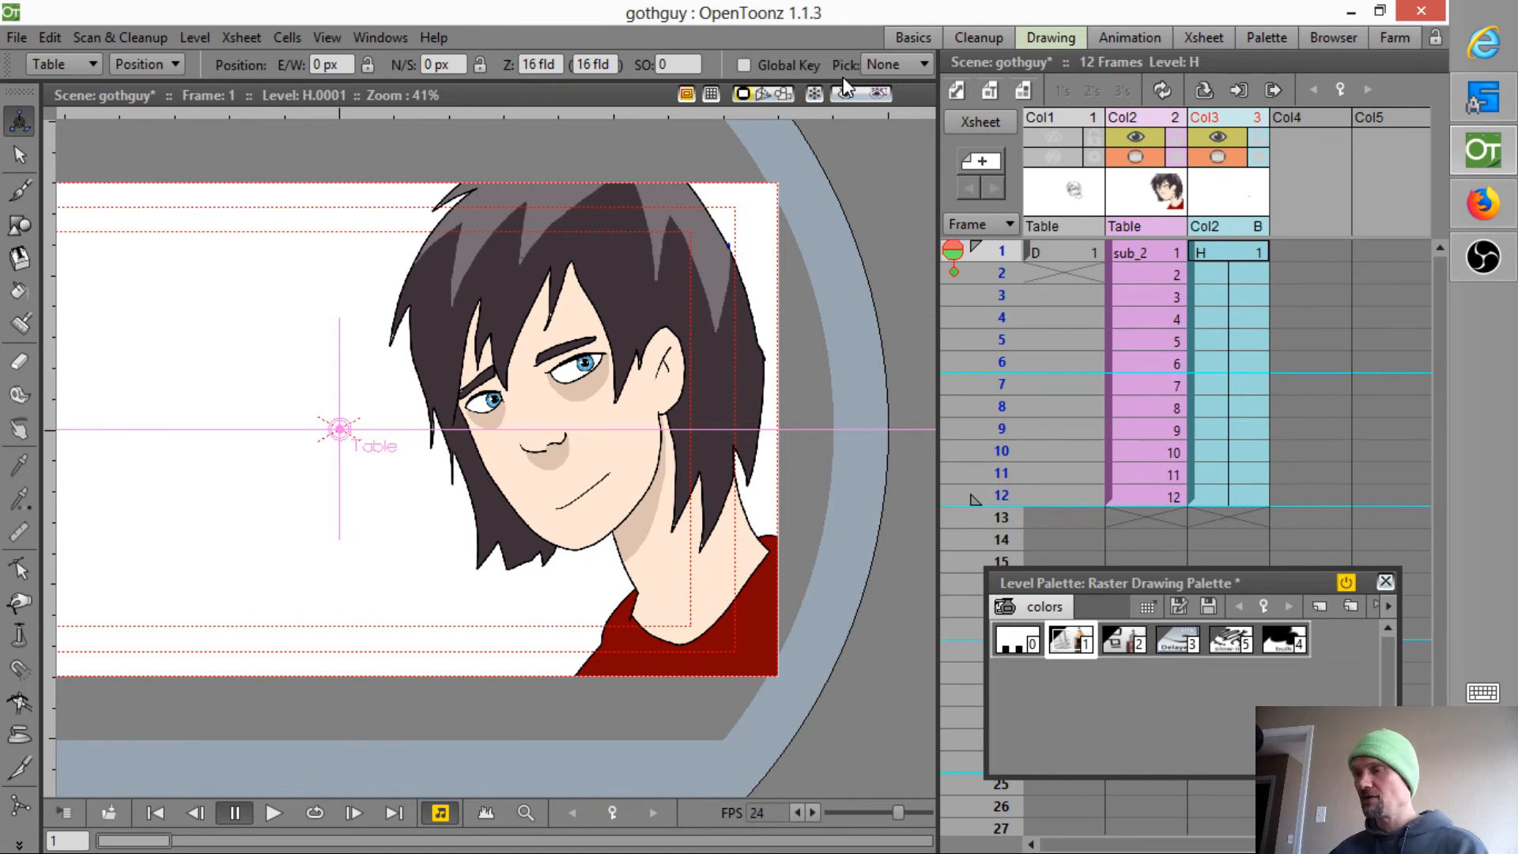
- Swap the mouth in column 3 to drawing 2 of level H at frame 4 with the Skeleton tool
click(18, 805)
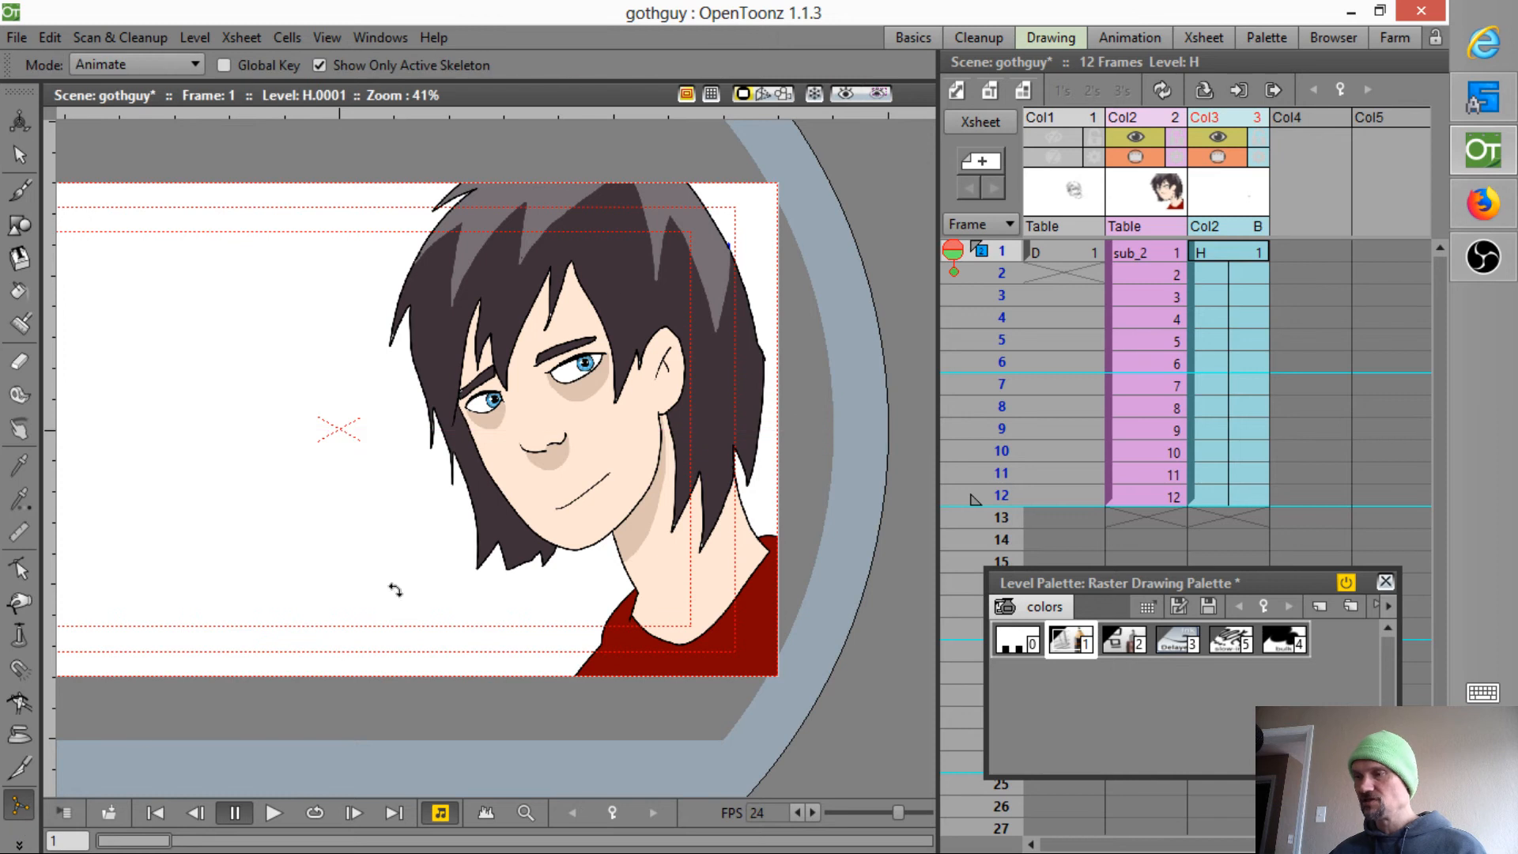
click(1173, 250)
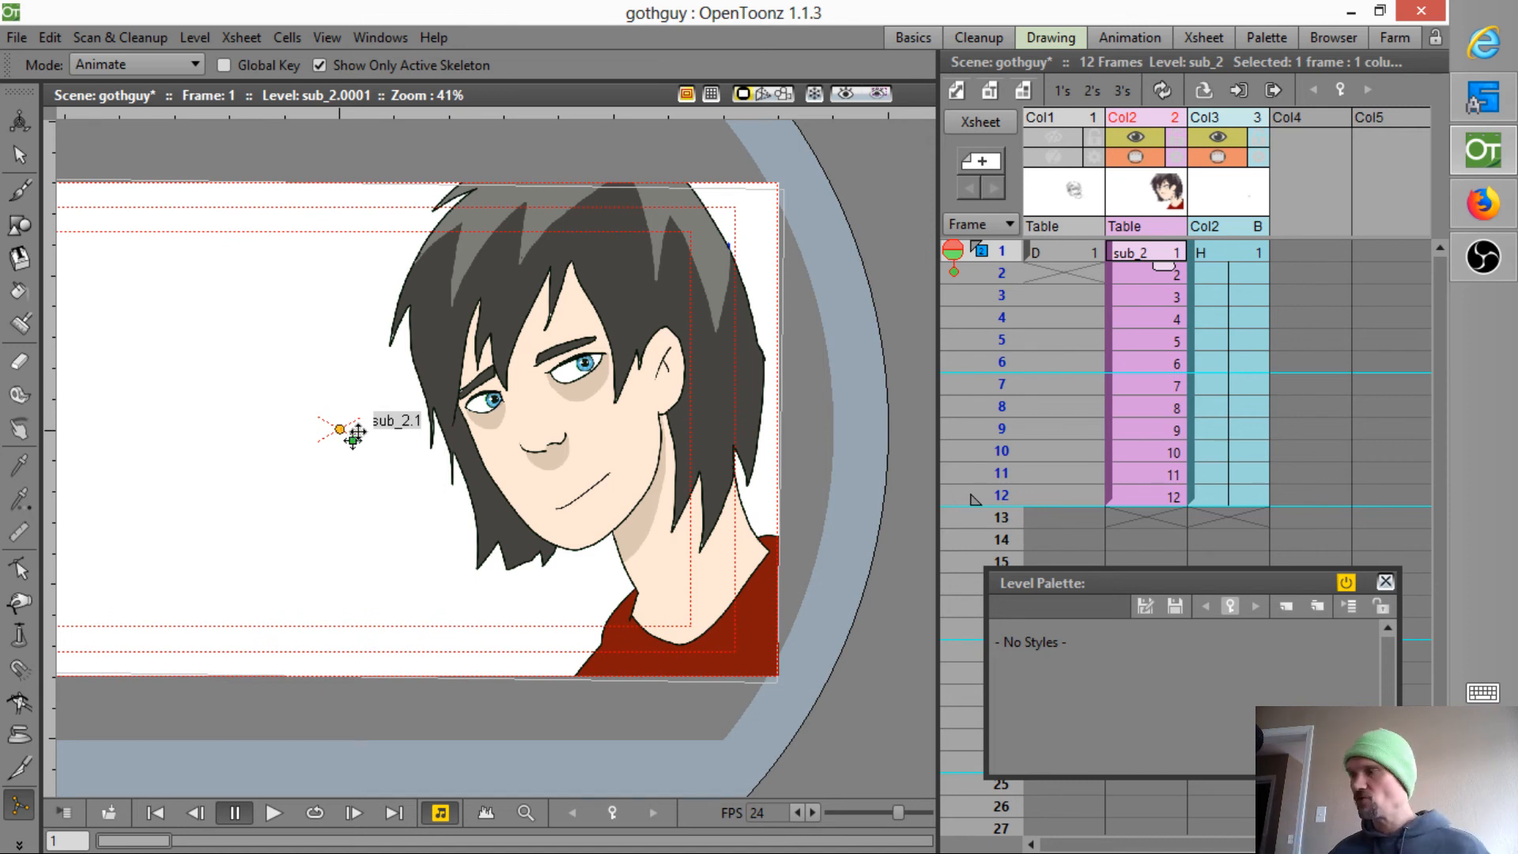
click(1228, 253)
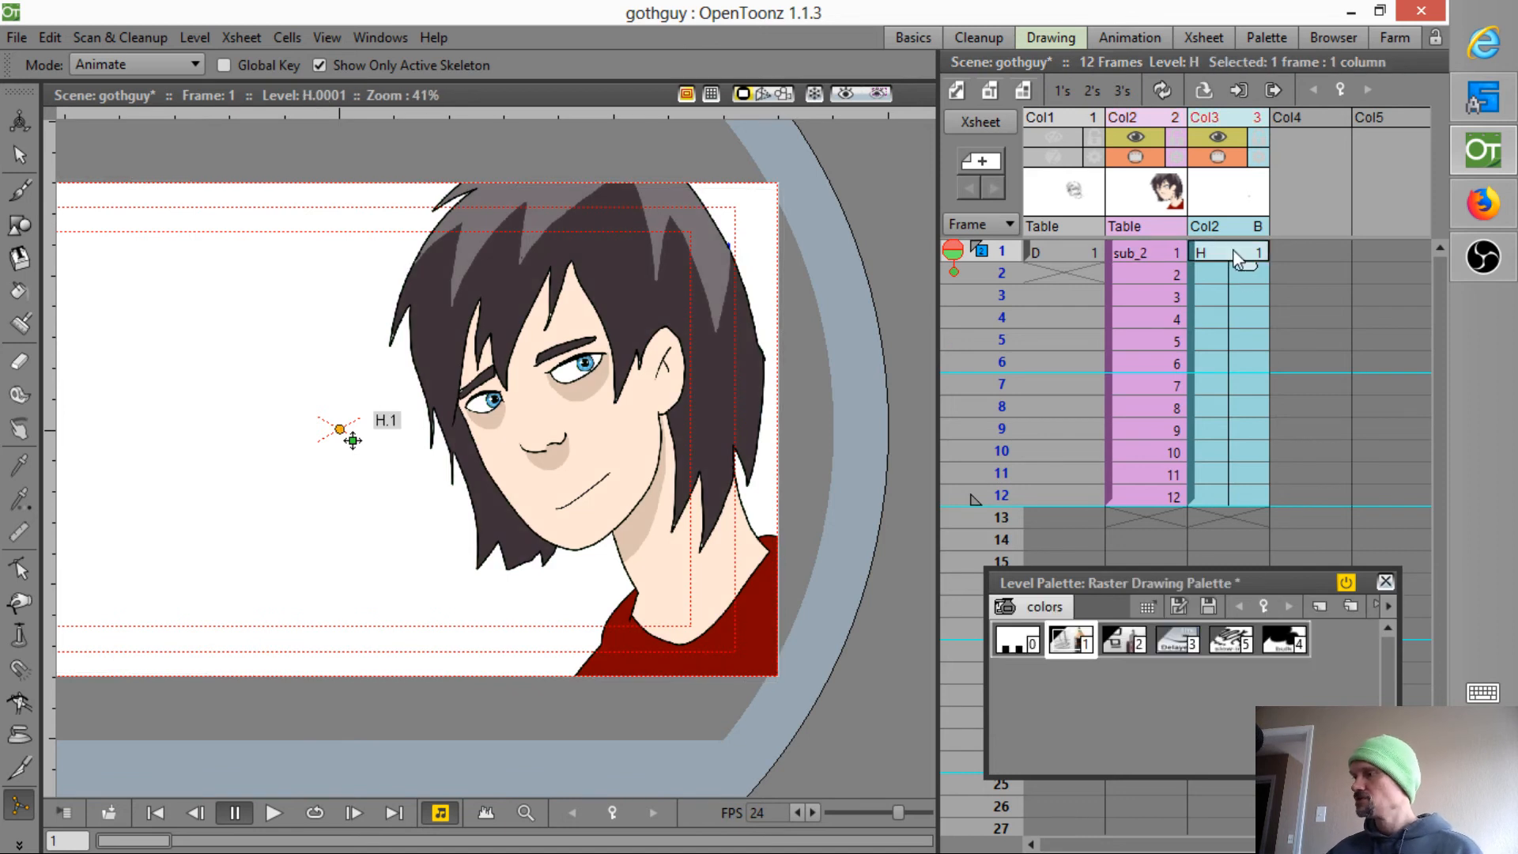
click(1229, 320)
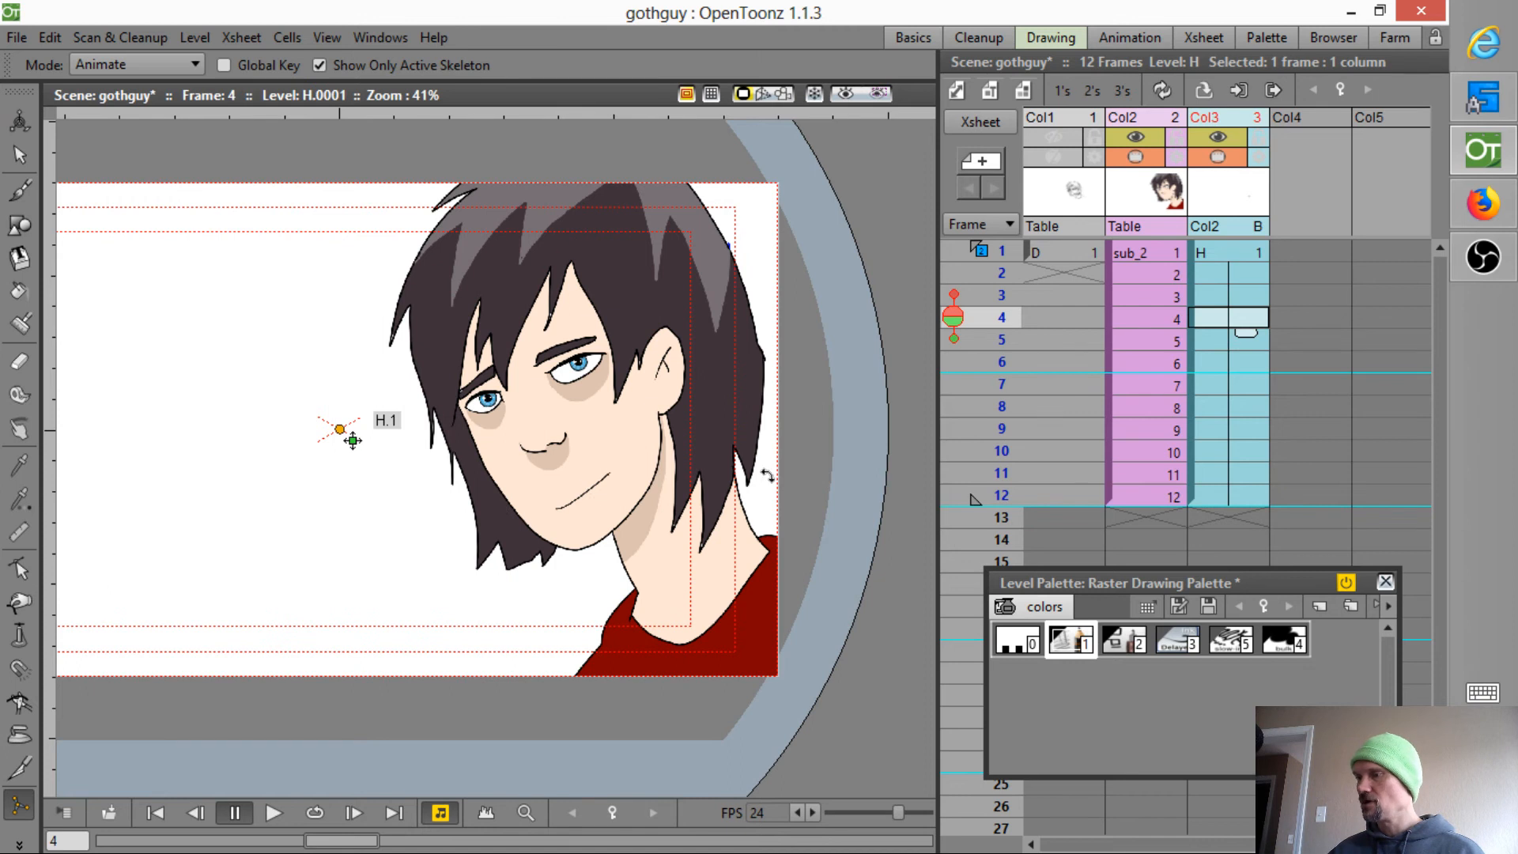
mouse_move(389, 425)
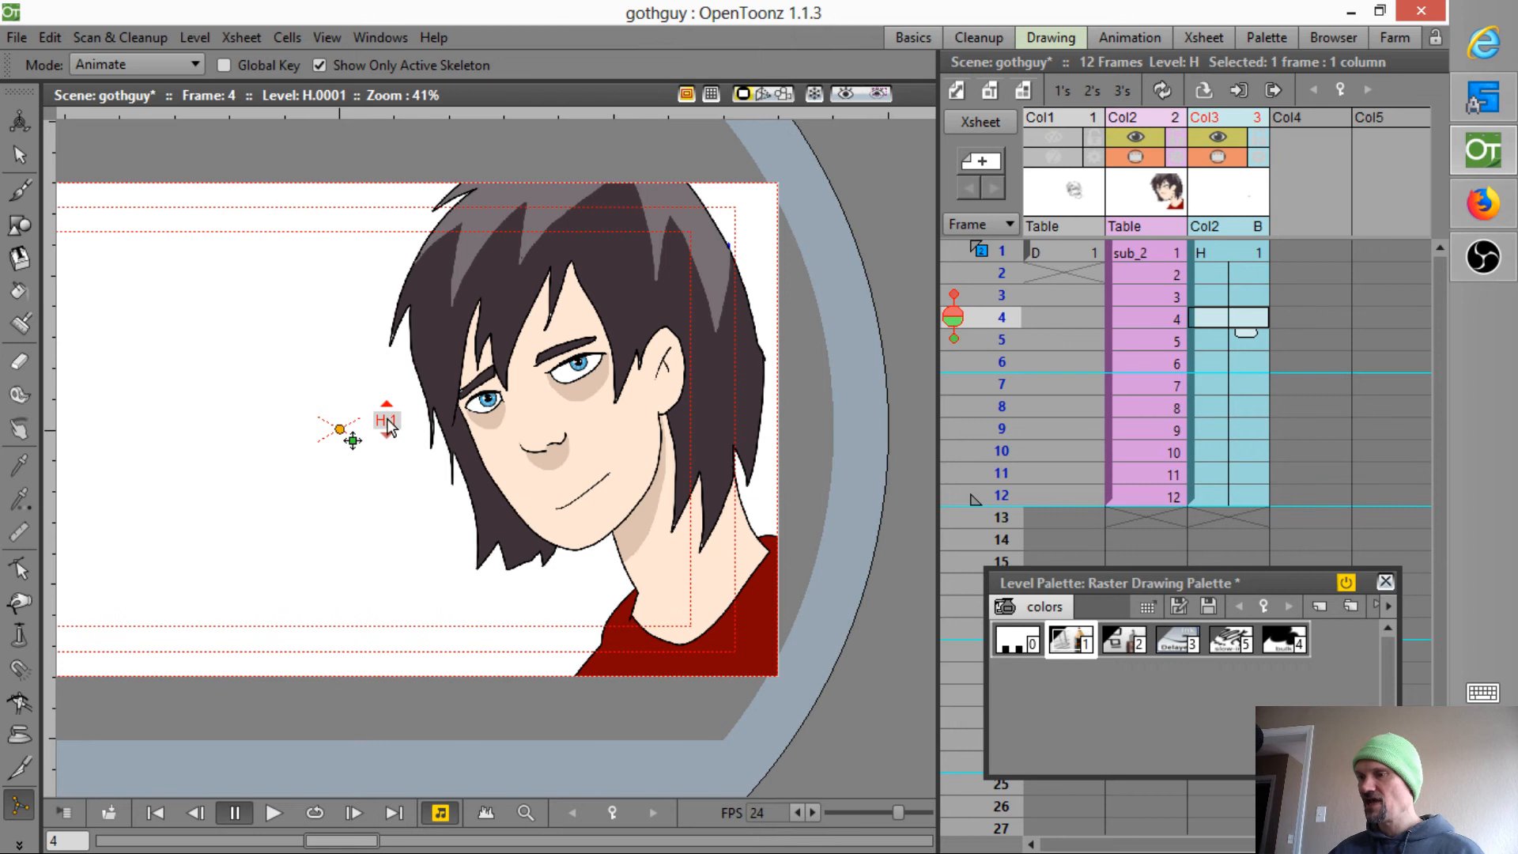
drag(388, 424, 402, 410)
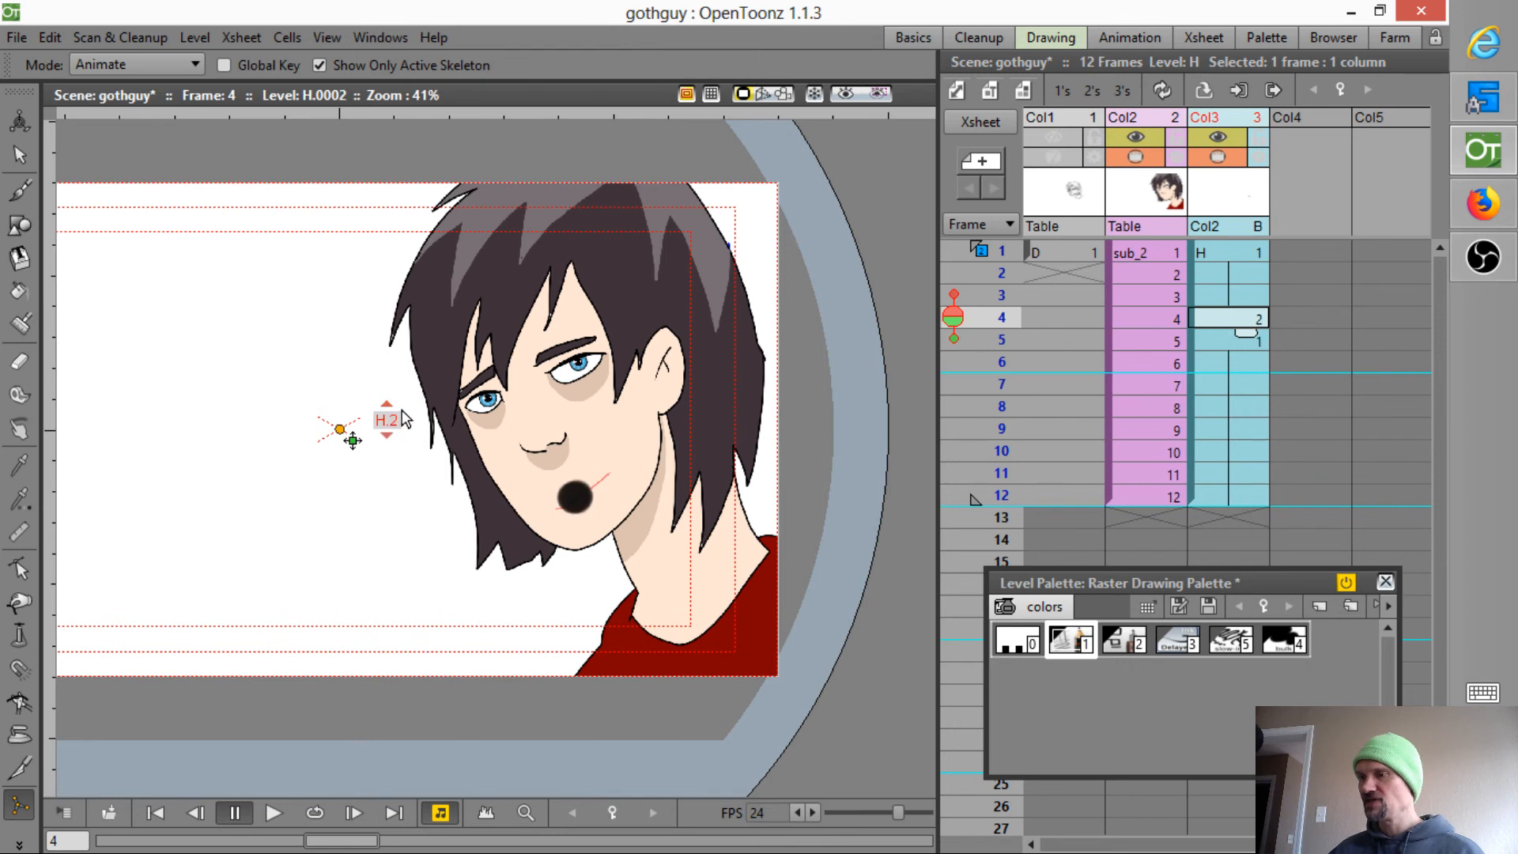
- Swap the mouth in column 3 to drawing 3 of level H at frame 7
click(1243, 386)
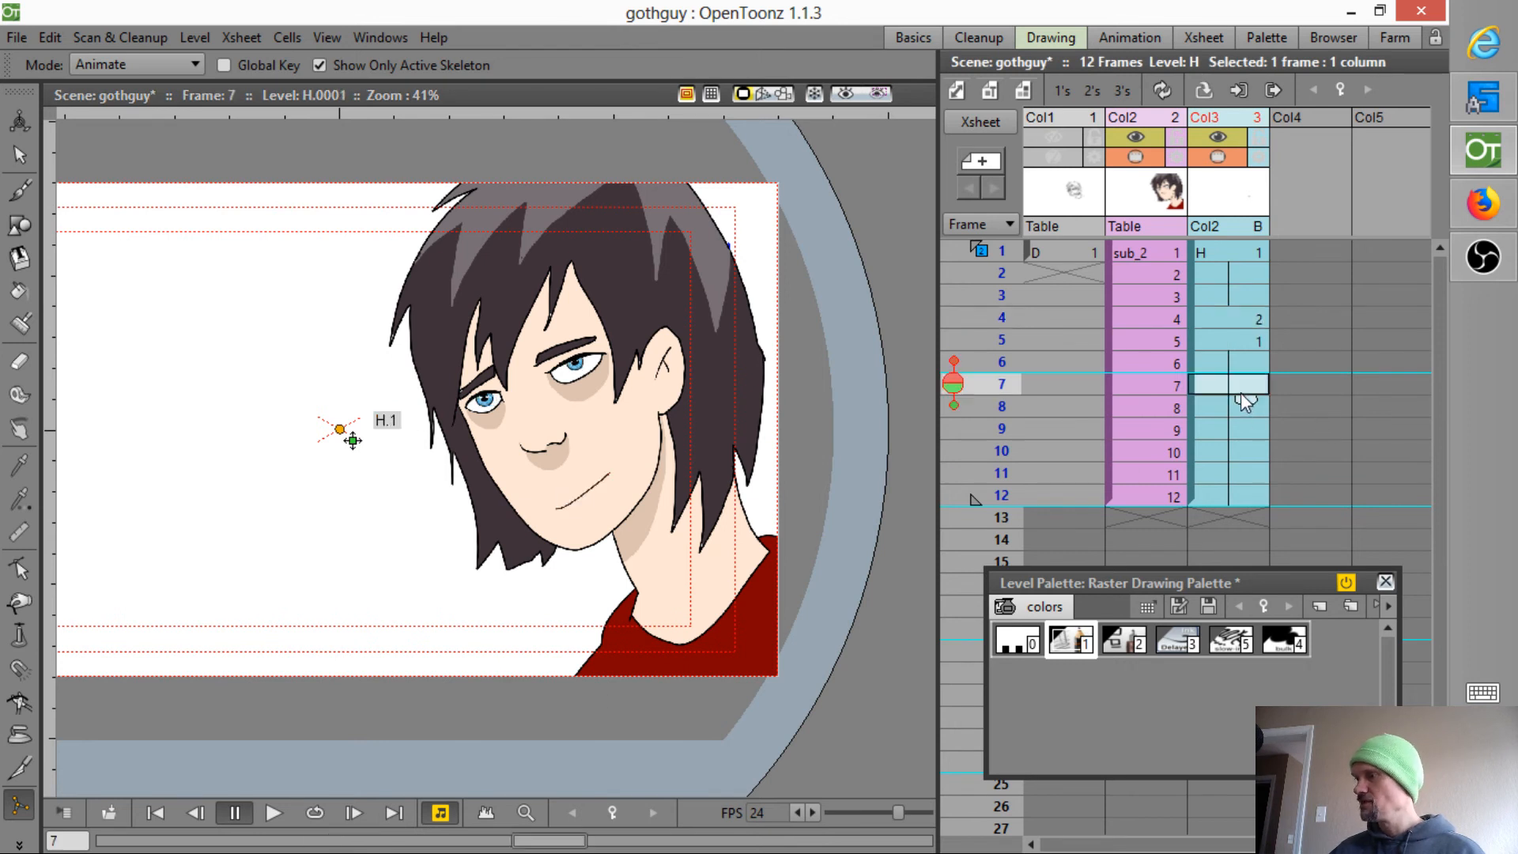
mouse_move(394, 419)
drag(393, 419, 407, 399)
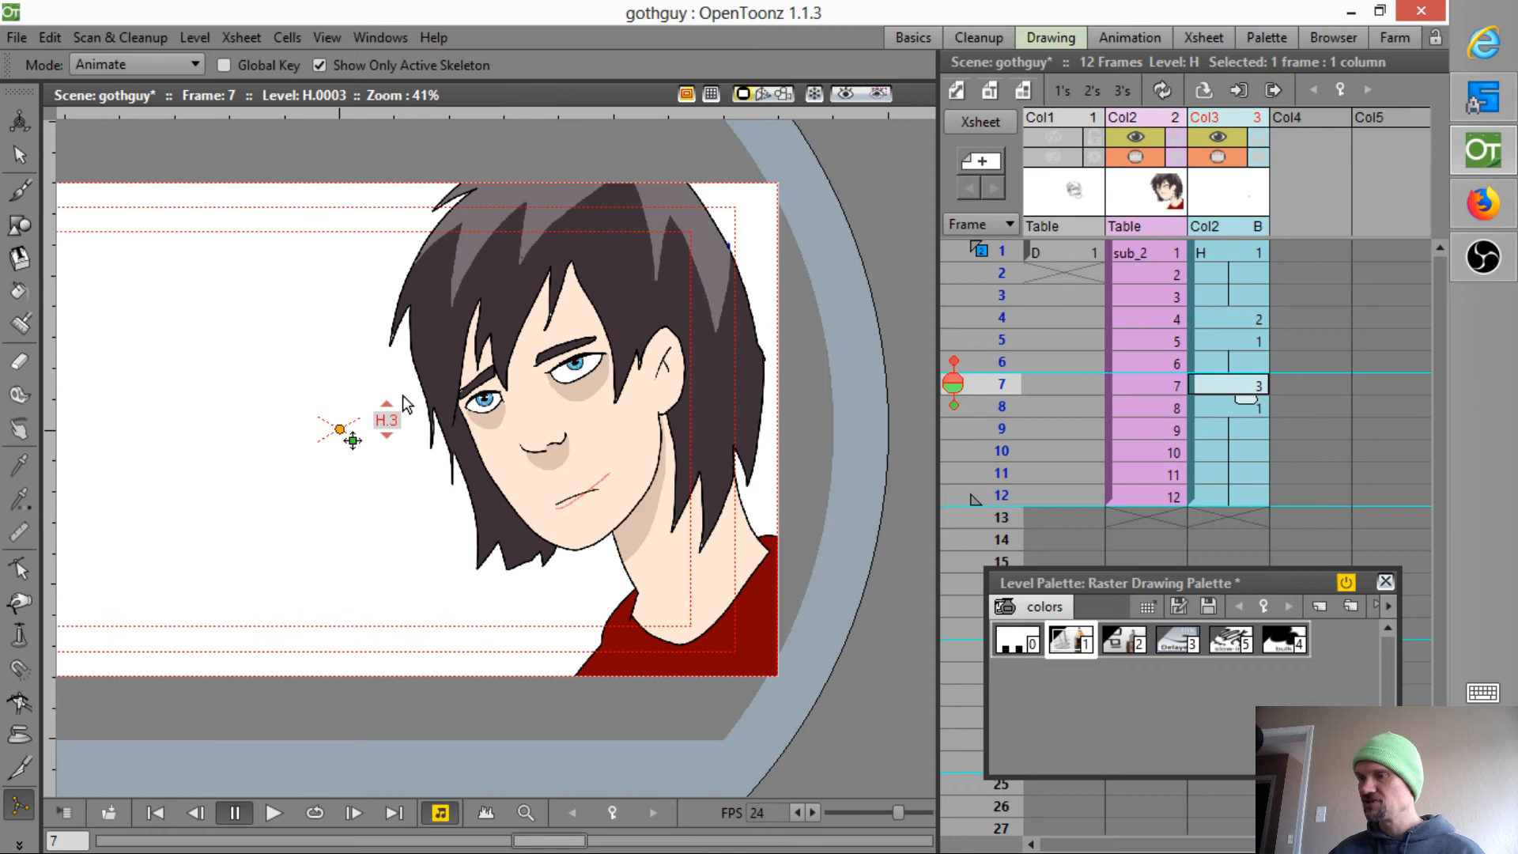
- Extend mouth drawing 3 in column 3 to hold from frame 7 through frame 9, and delete the surplus cells at frames 13 and 14
click(1249, 452)
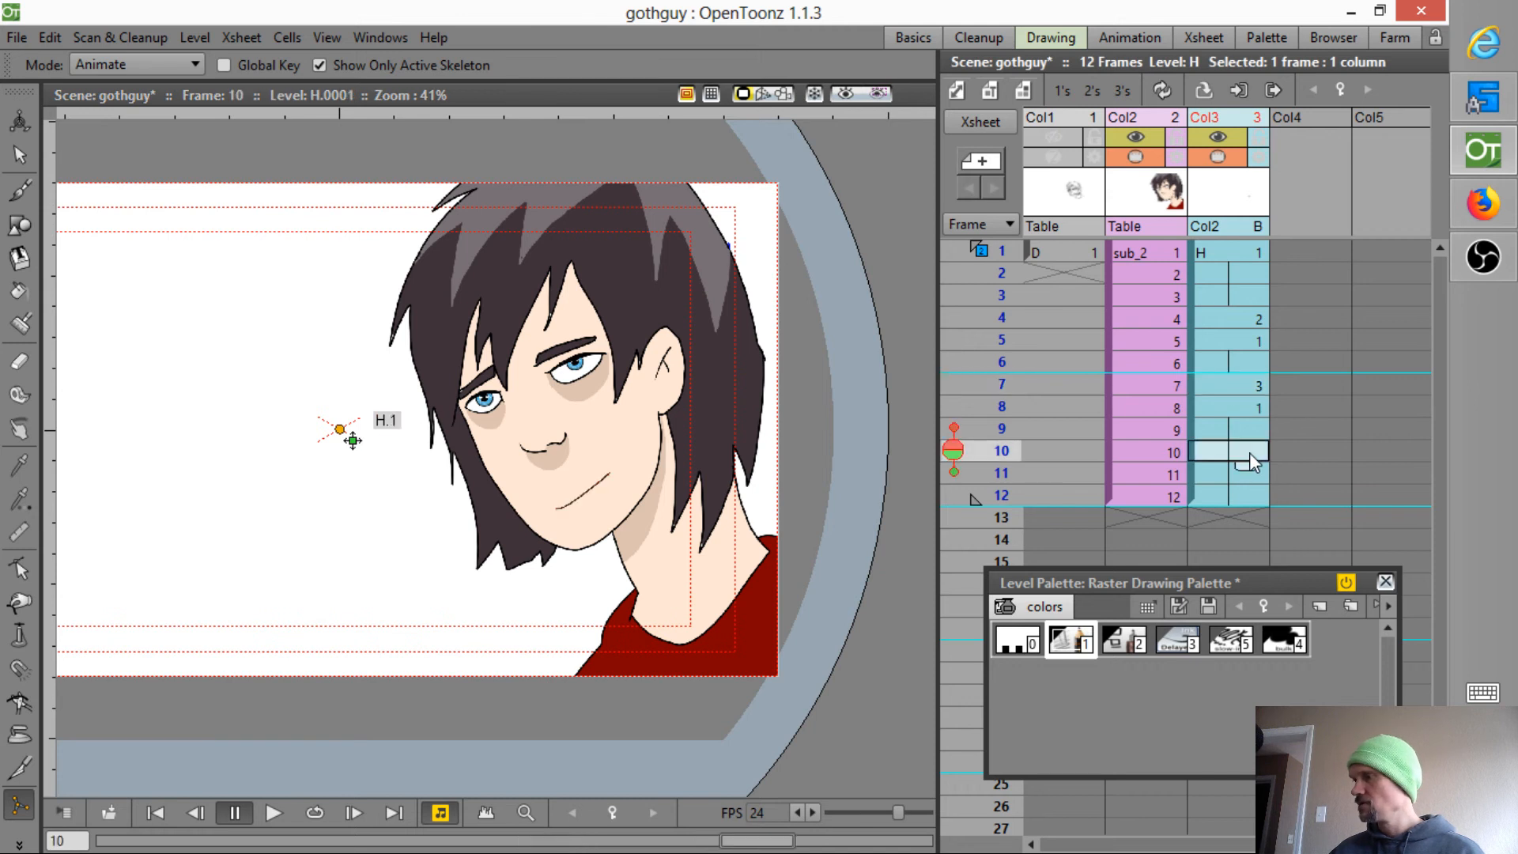
click(1247, 408)
click(1244, 386)
drag(1251, 400, 1249, 452)
drag(1243, 518, 1242, 538)
key(Delete)
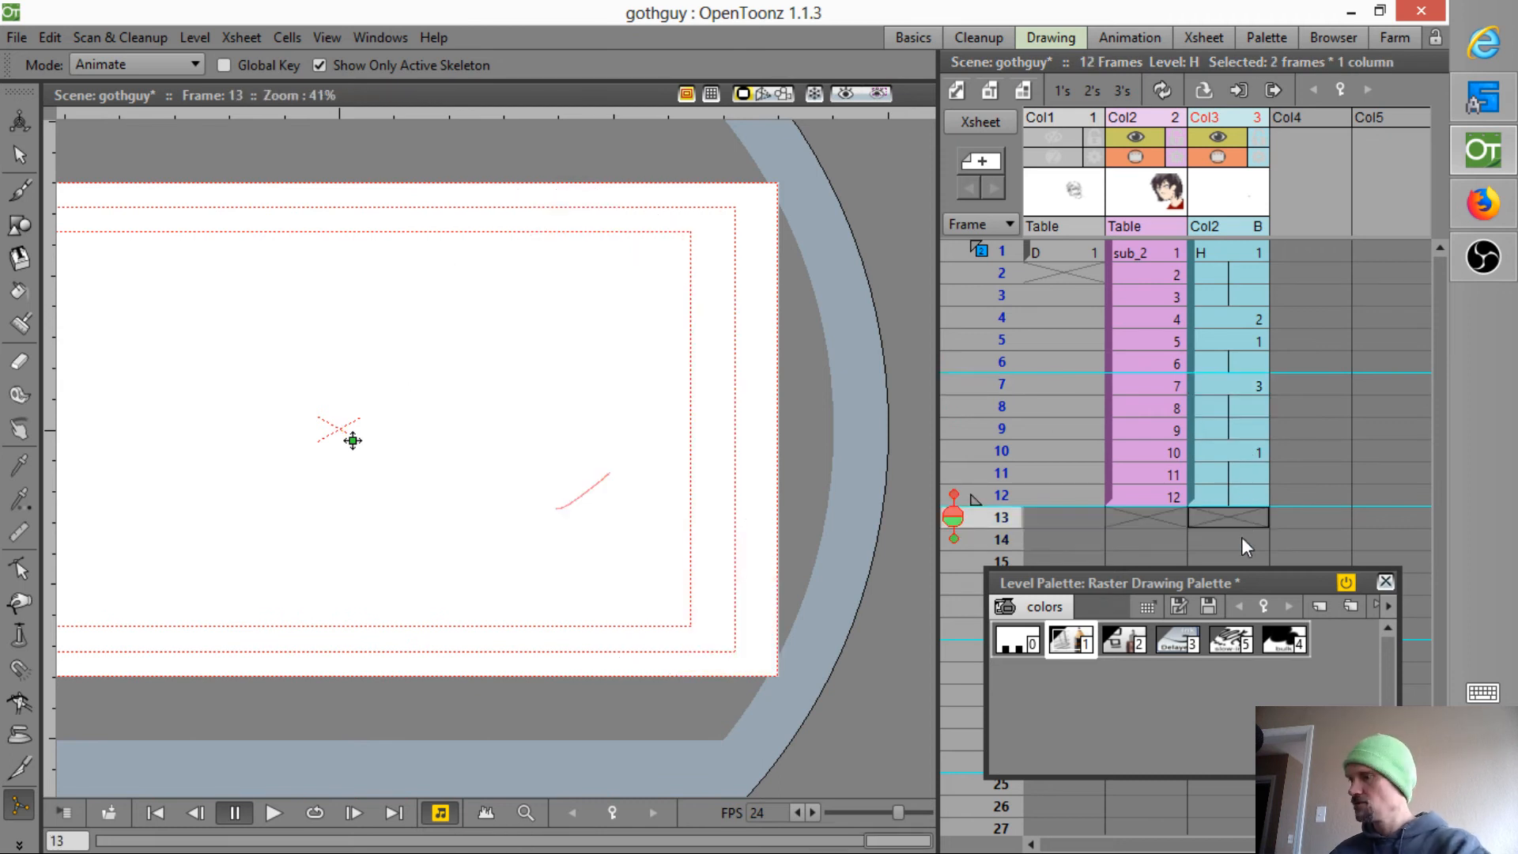
- Loop the animation from frame 1 to preview the mouth swaps, and set the playback rate to 12 fps
click(1002, 251)
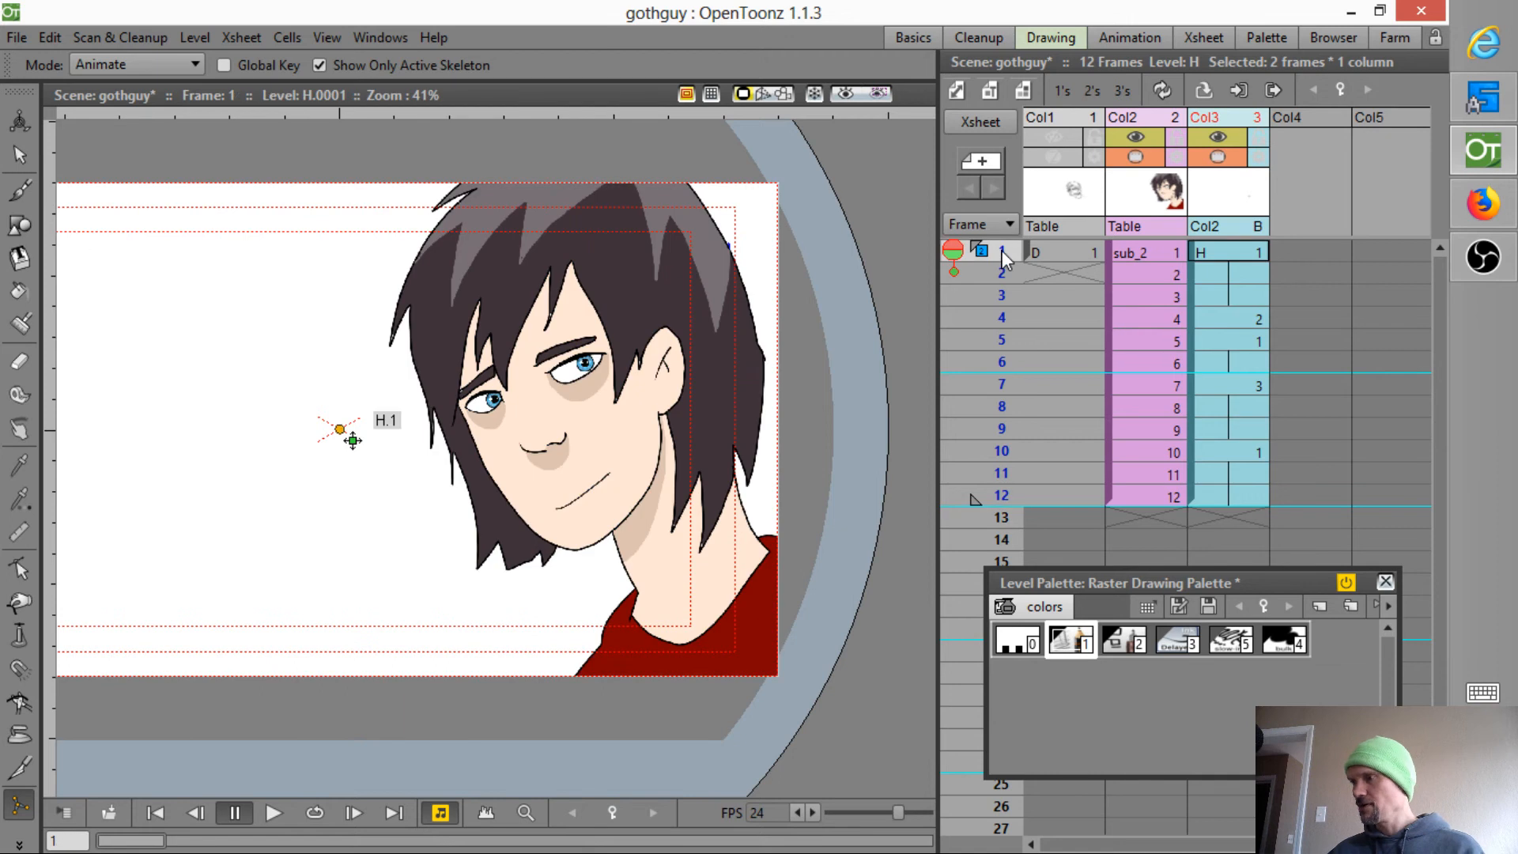
key(l)
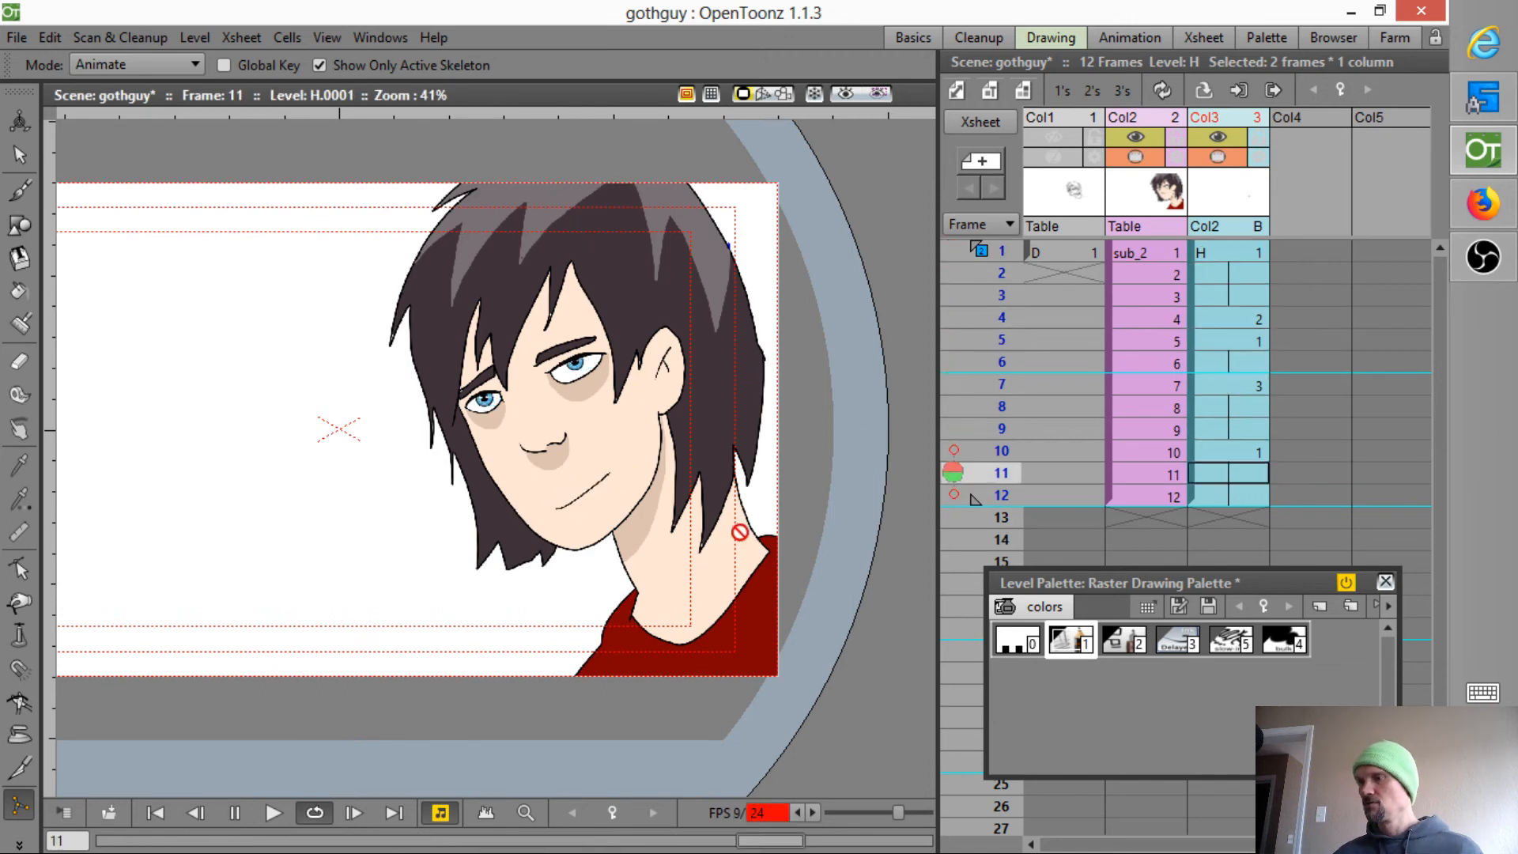
mouse_move(895, 808)
mouse_down()
mouse_move(861, 814)
mouse_move(883, 815)
mouse_up()
click(814, 811)
click(813, 811)
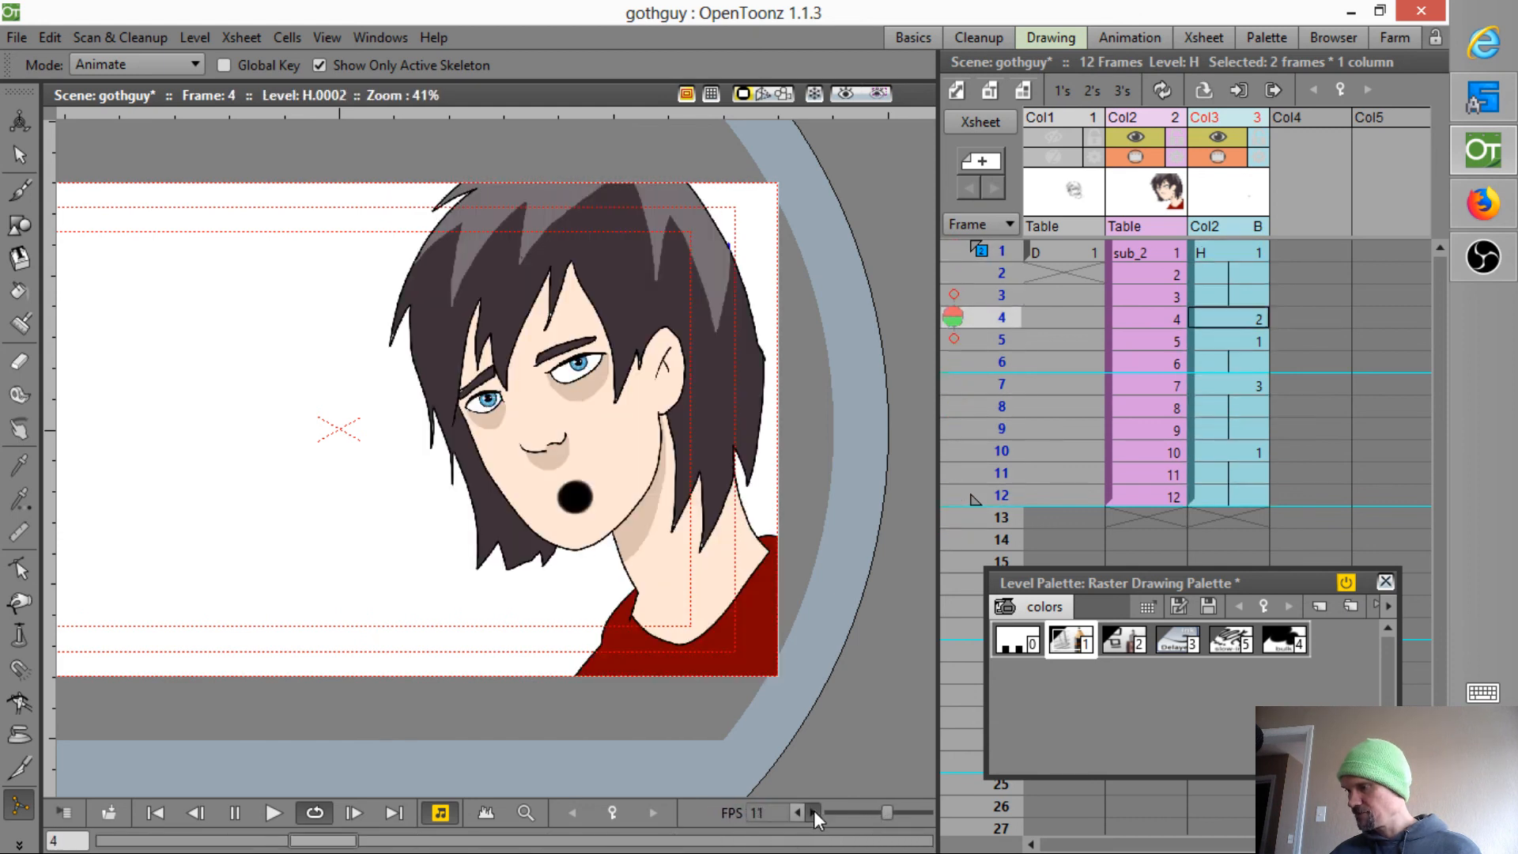
click(813, 812)
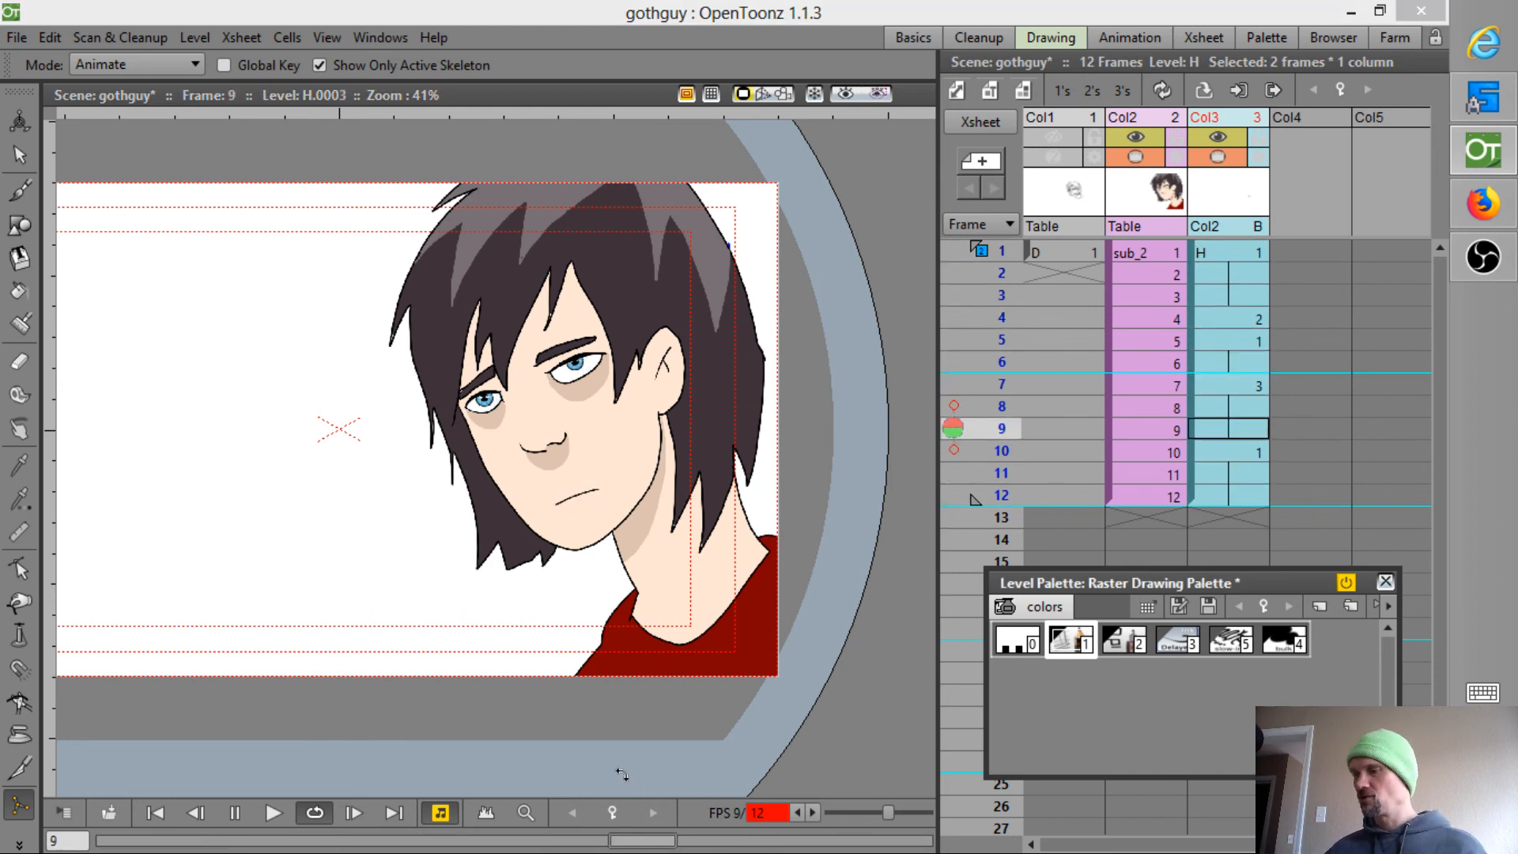
key(l)
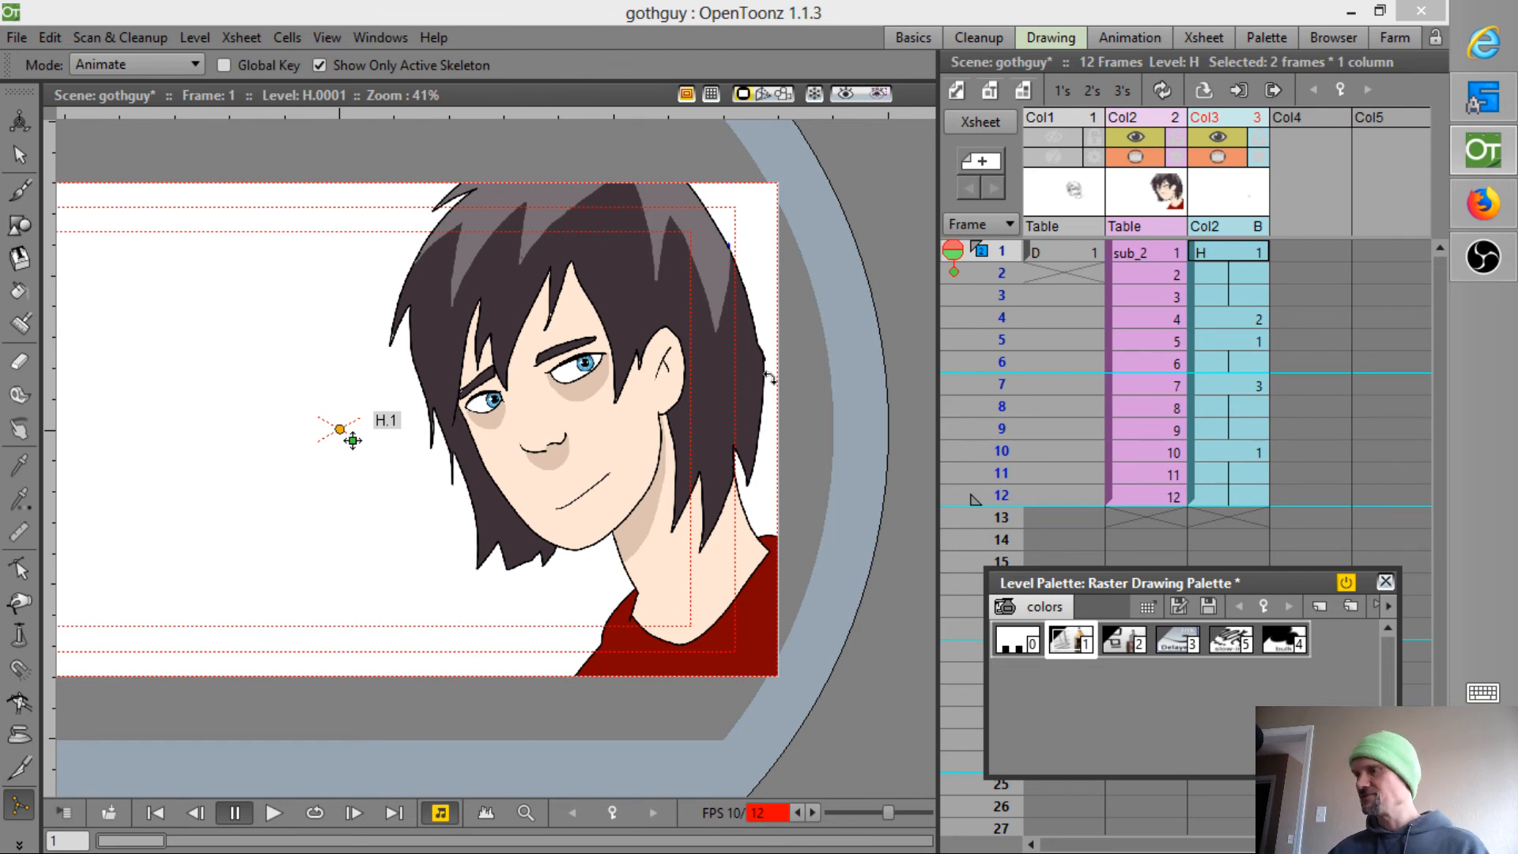
- Save the scene and collapse columns 2 and 3 into one sub-xsheet, including the relevant pegbars
click(23, 35)
click(69, 68)
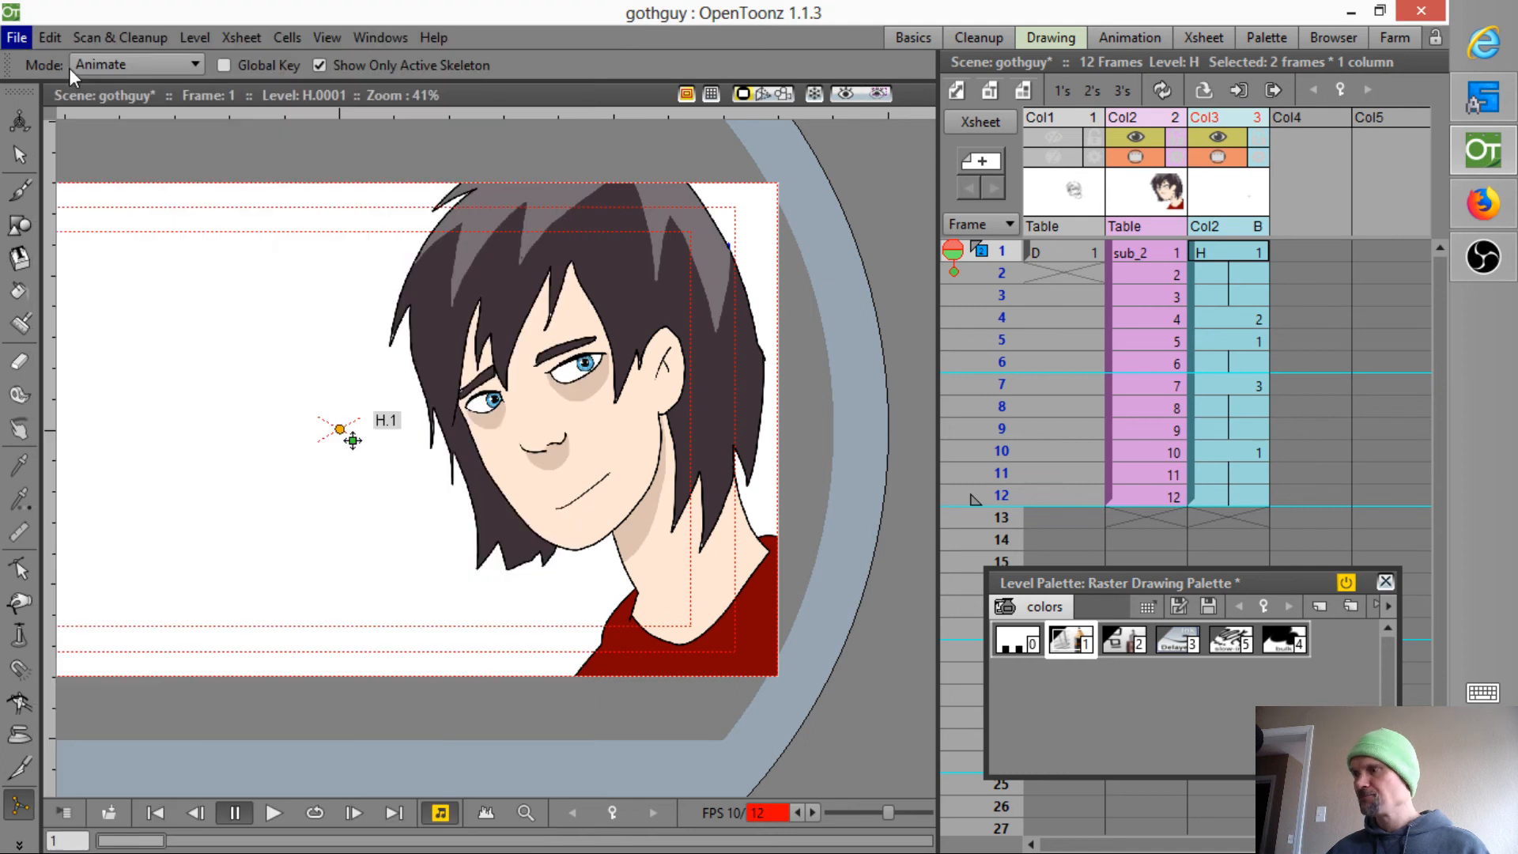
click(1156, 253)
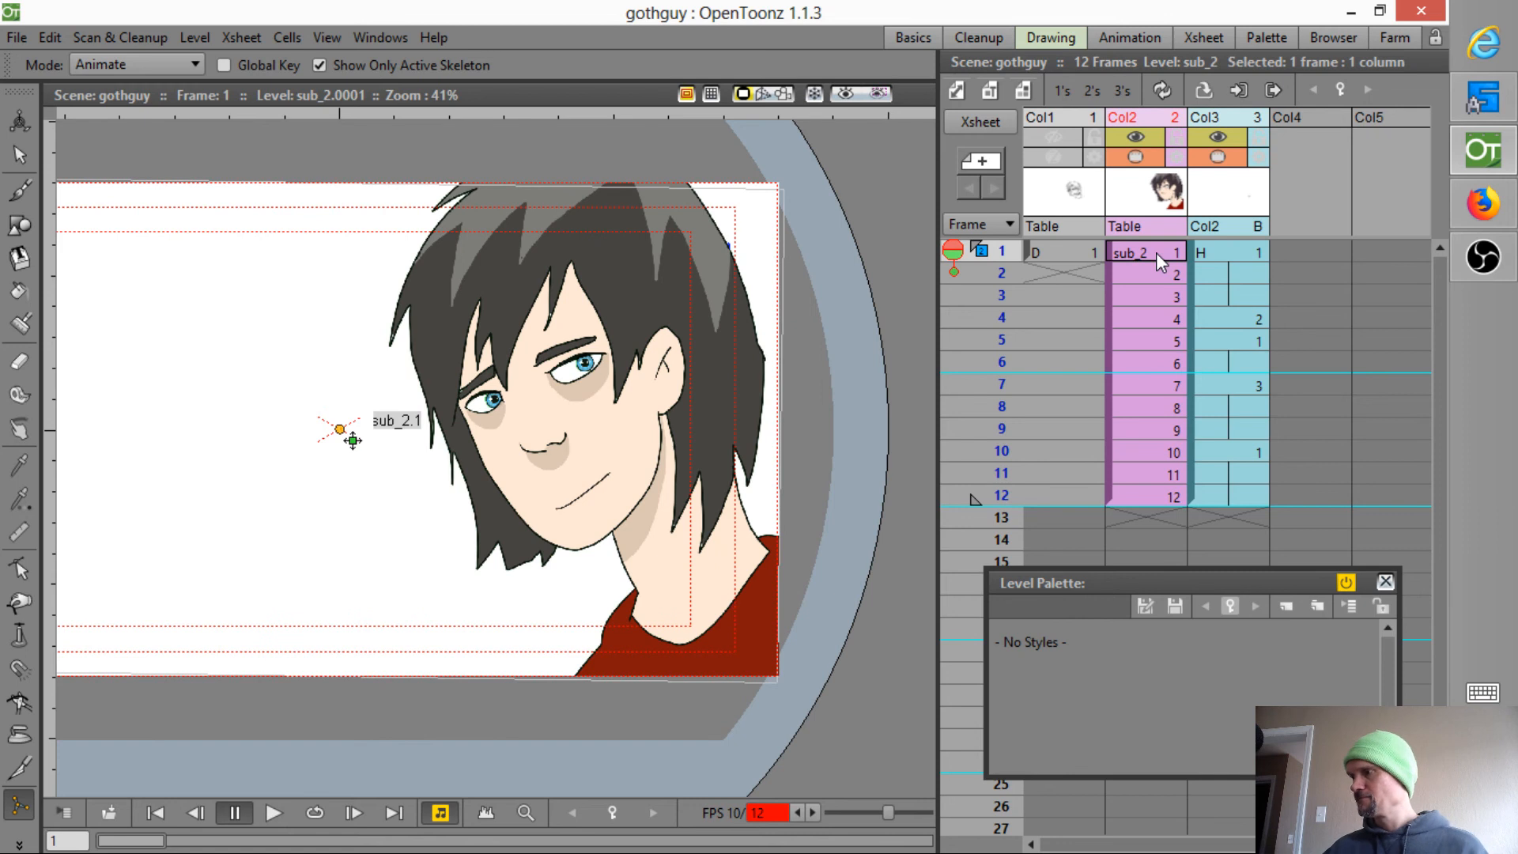
click(1135, 192)
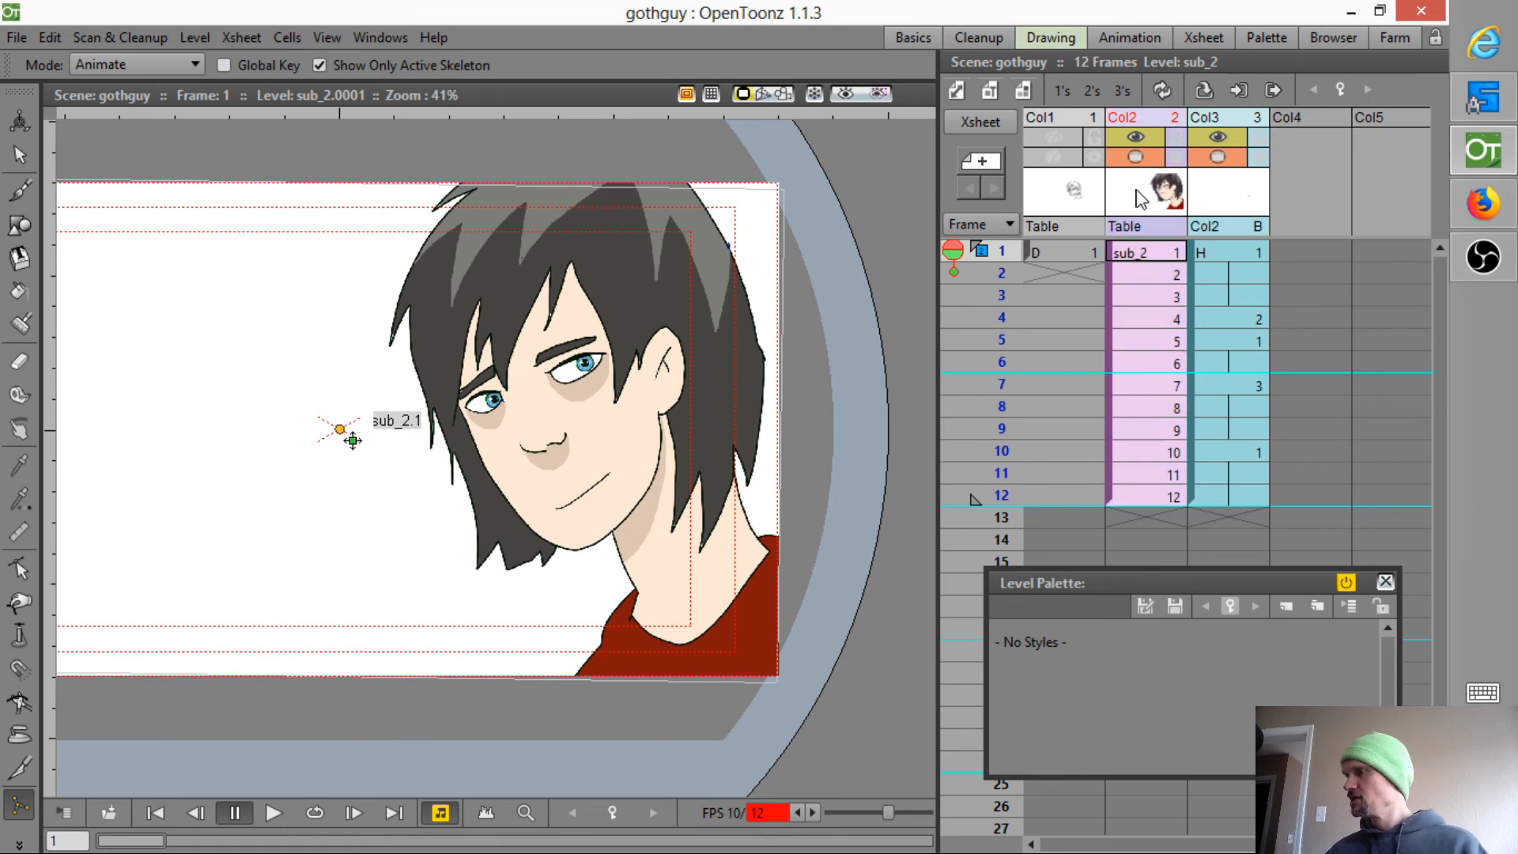
ctrl+click(1212, 196)
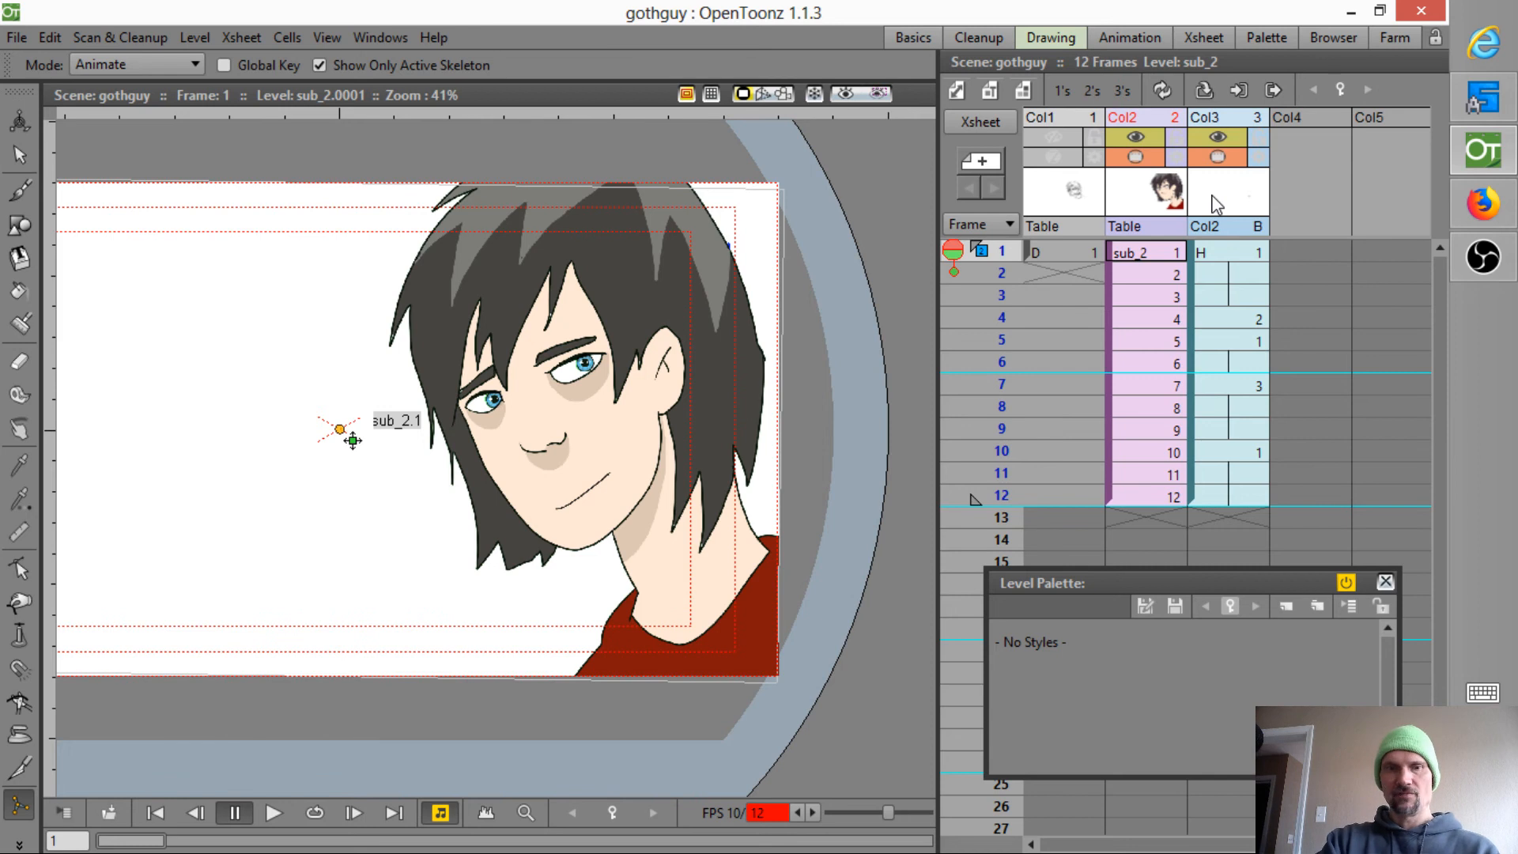
key(alt+c)
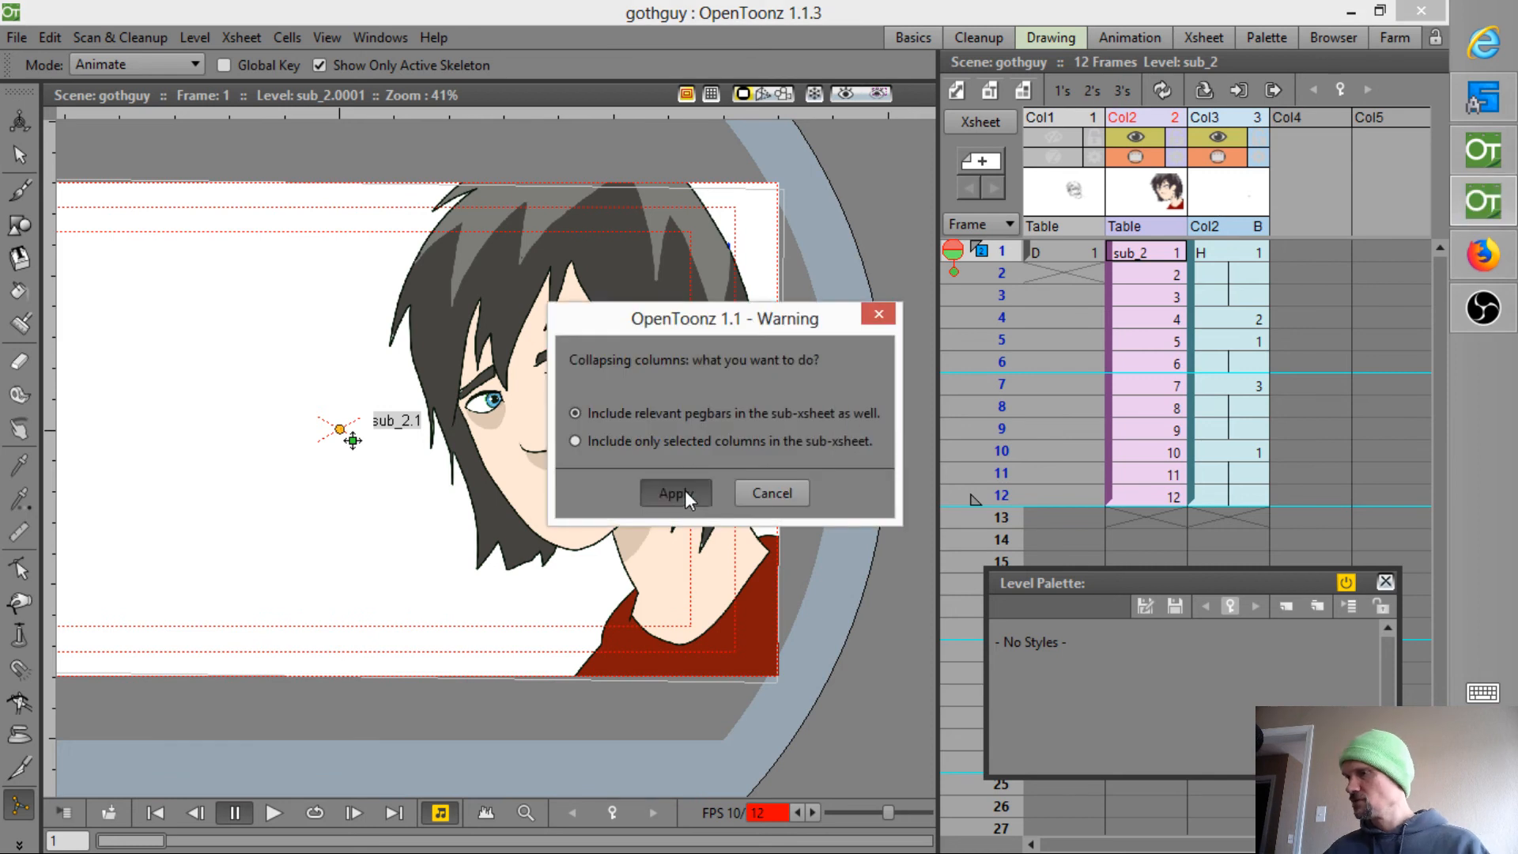
click(683, 491)
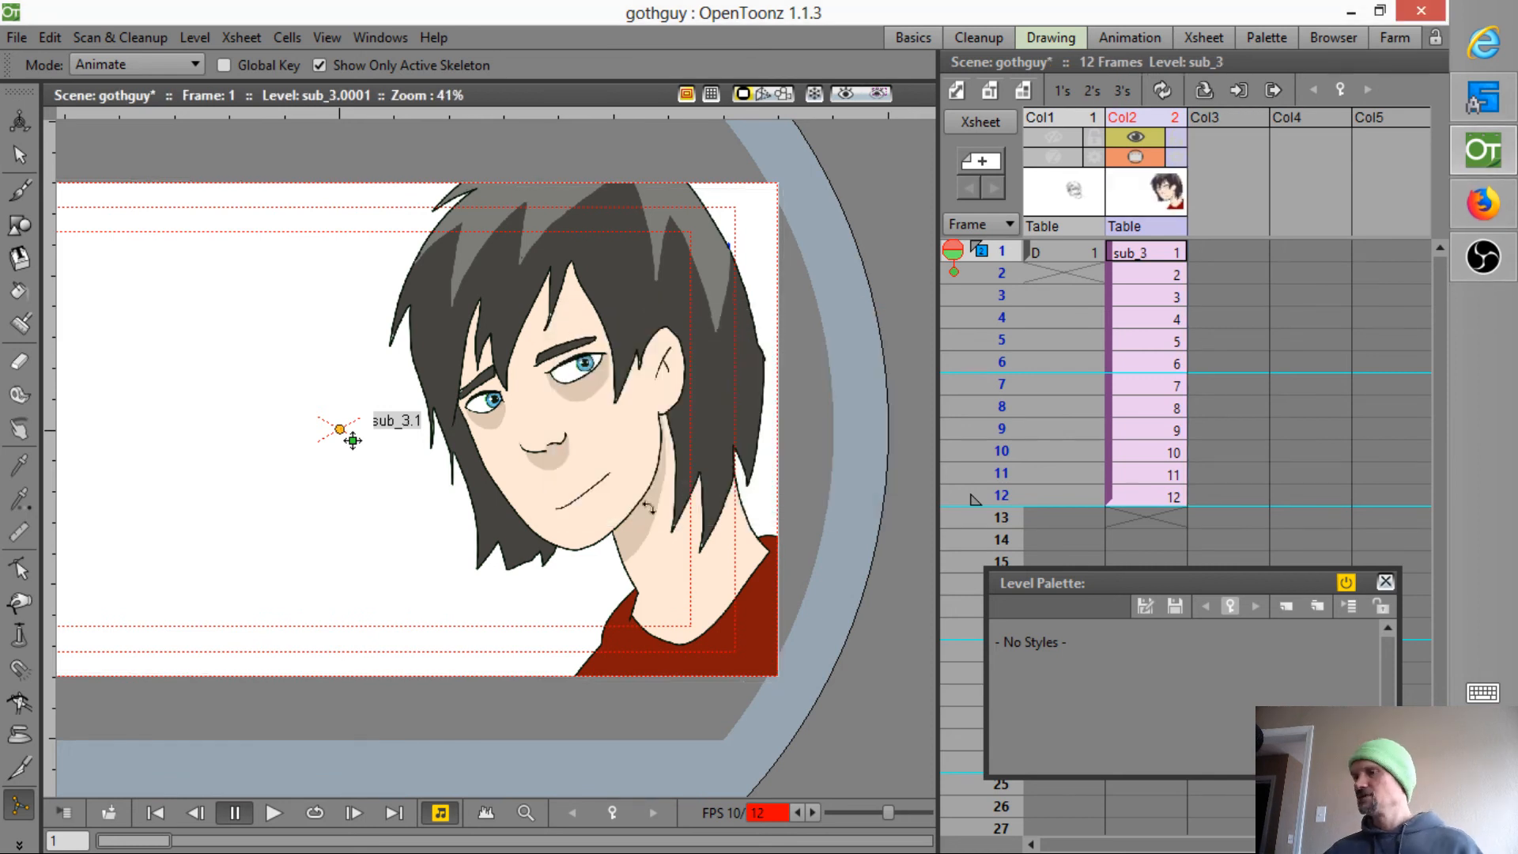
- Resequence the collapsed head column and scrub its first frames to check the mouth swaps
mouse_move(989, 249)
mouse_down()
mouse_move(965, 502)
mouse_move(1000, 362)
mouse_up()
mouse_move(1021, 292)
mouse_down()
mouse_move(1013, 250)
mouse_move(1007, 340)
mouse_move(1009, 234)
mouse_up()
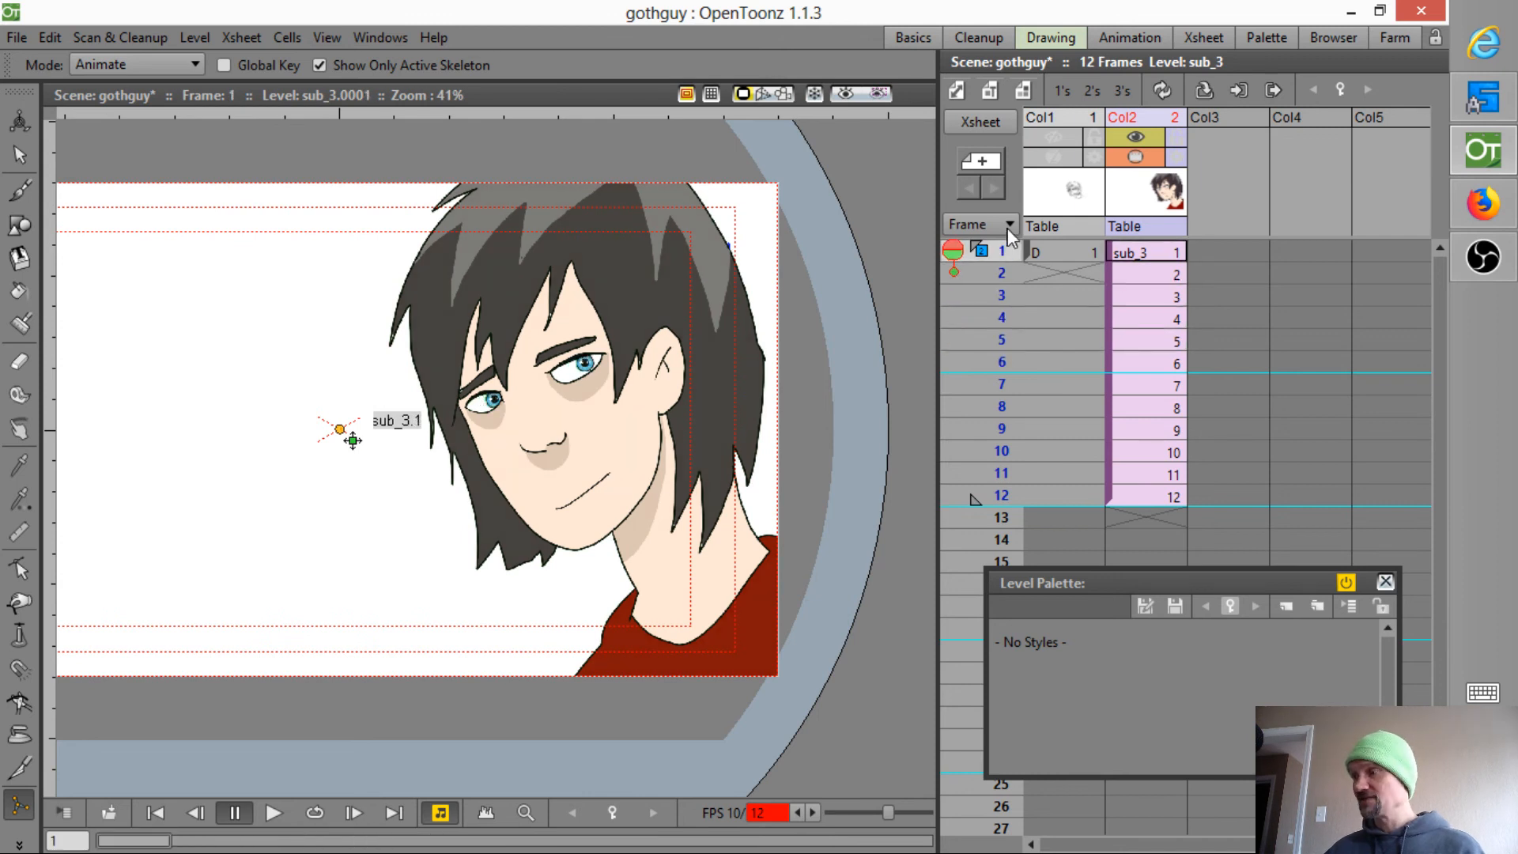
click(1145, 250)
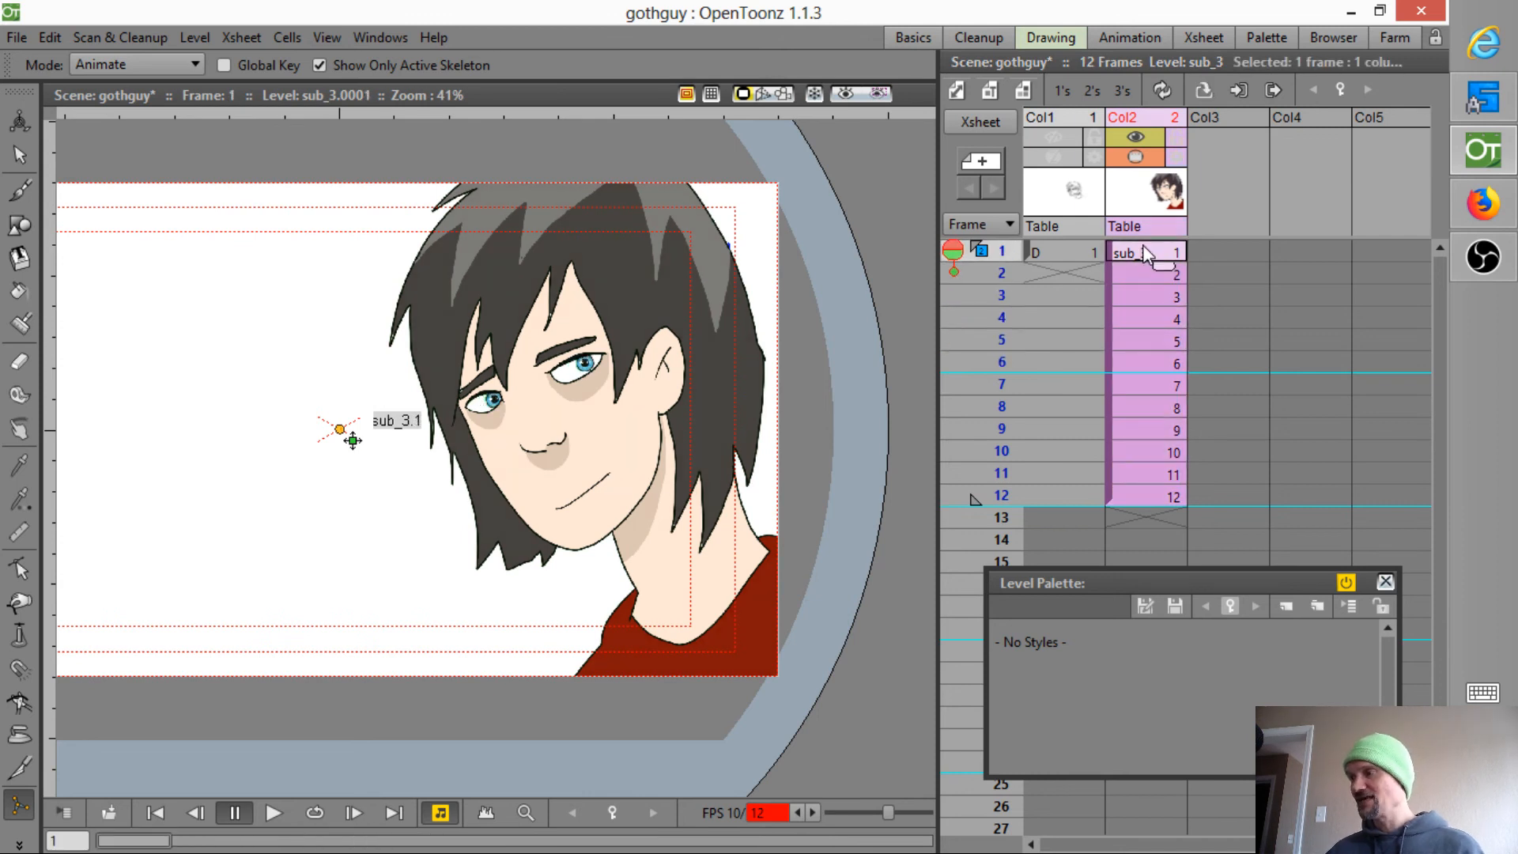
click(1130, 202)
right_click(1132, 197)
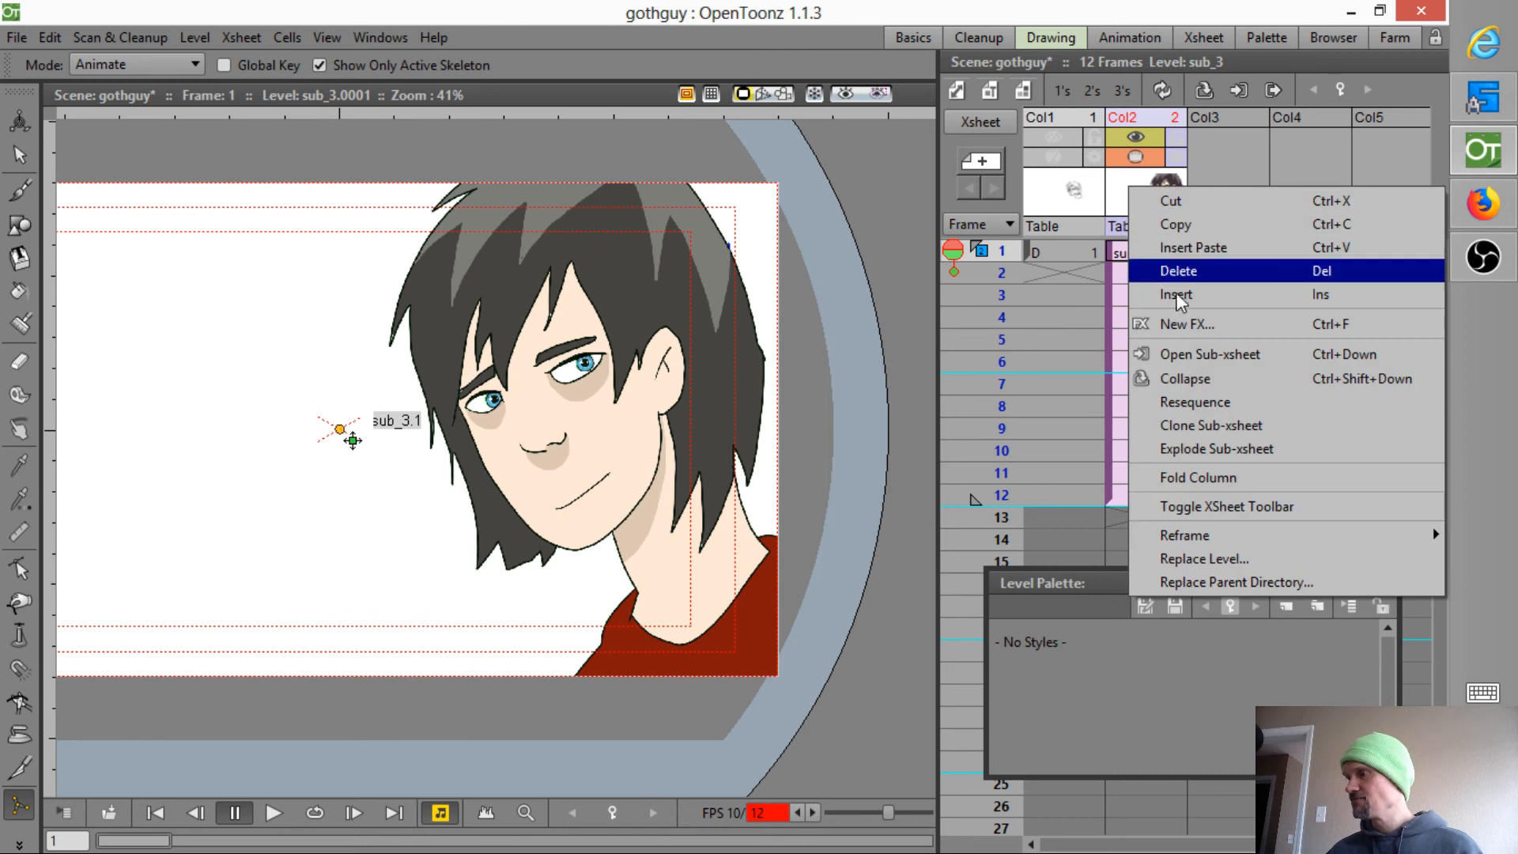
click(1210, 405)
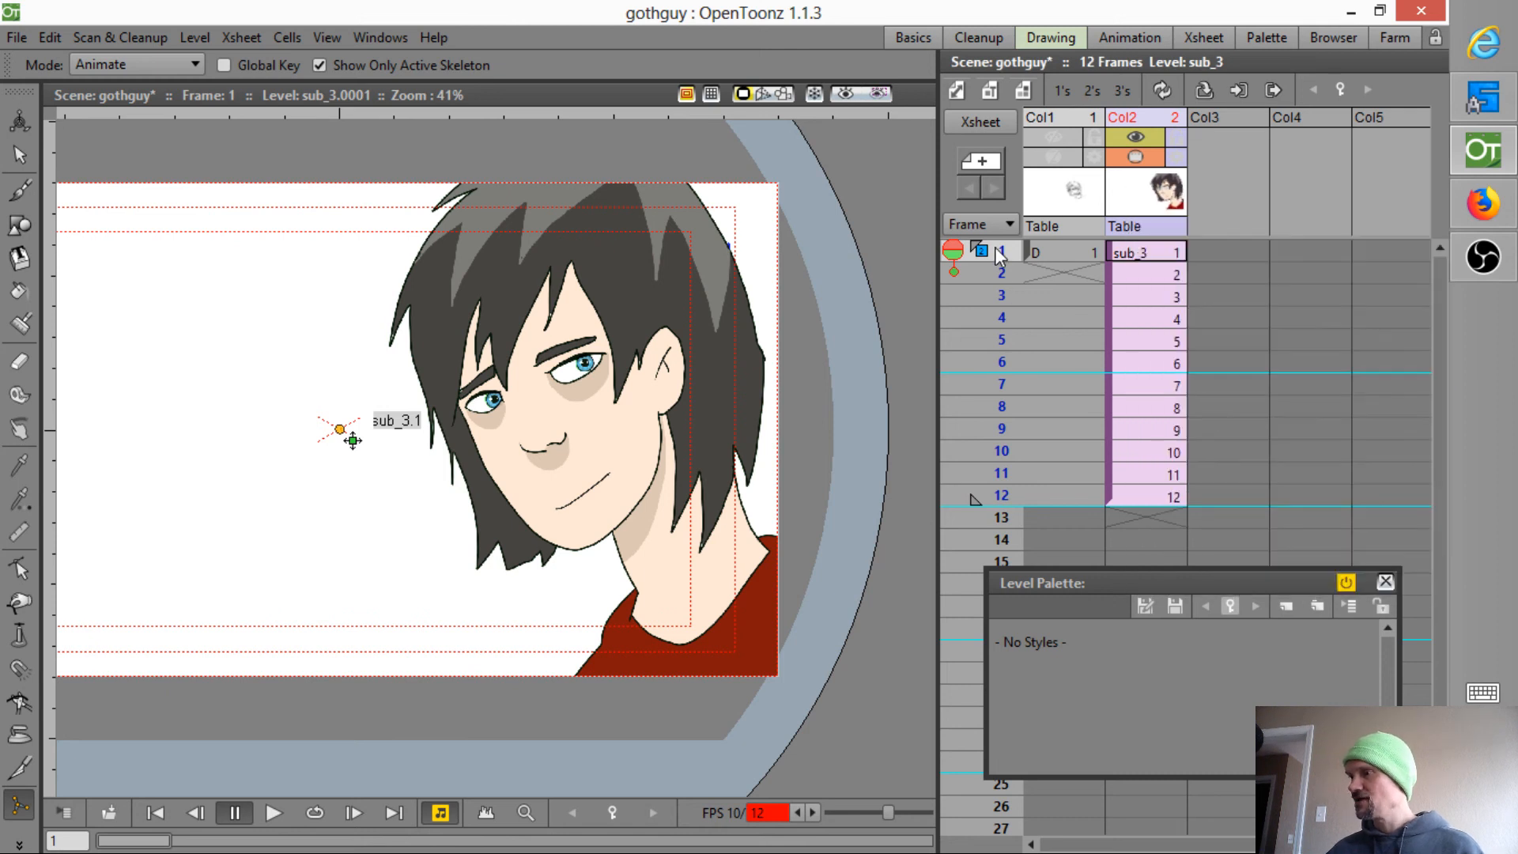
drag(998, 252, 1013, 195)
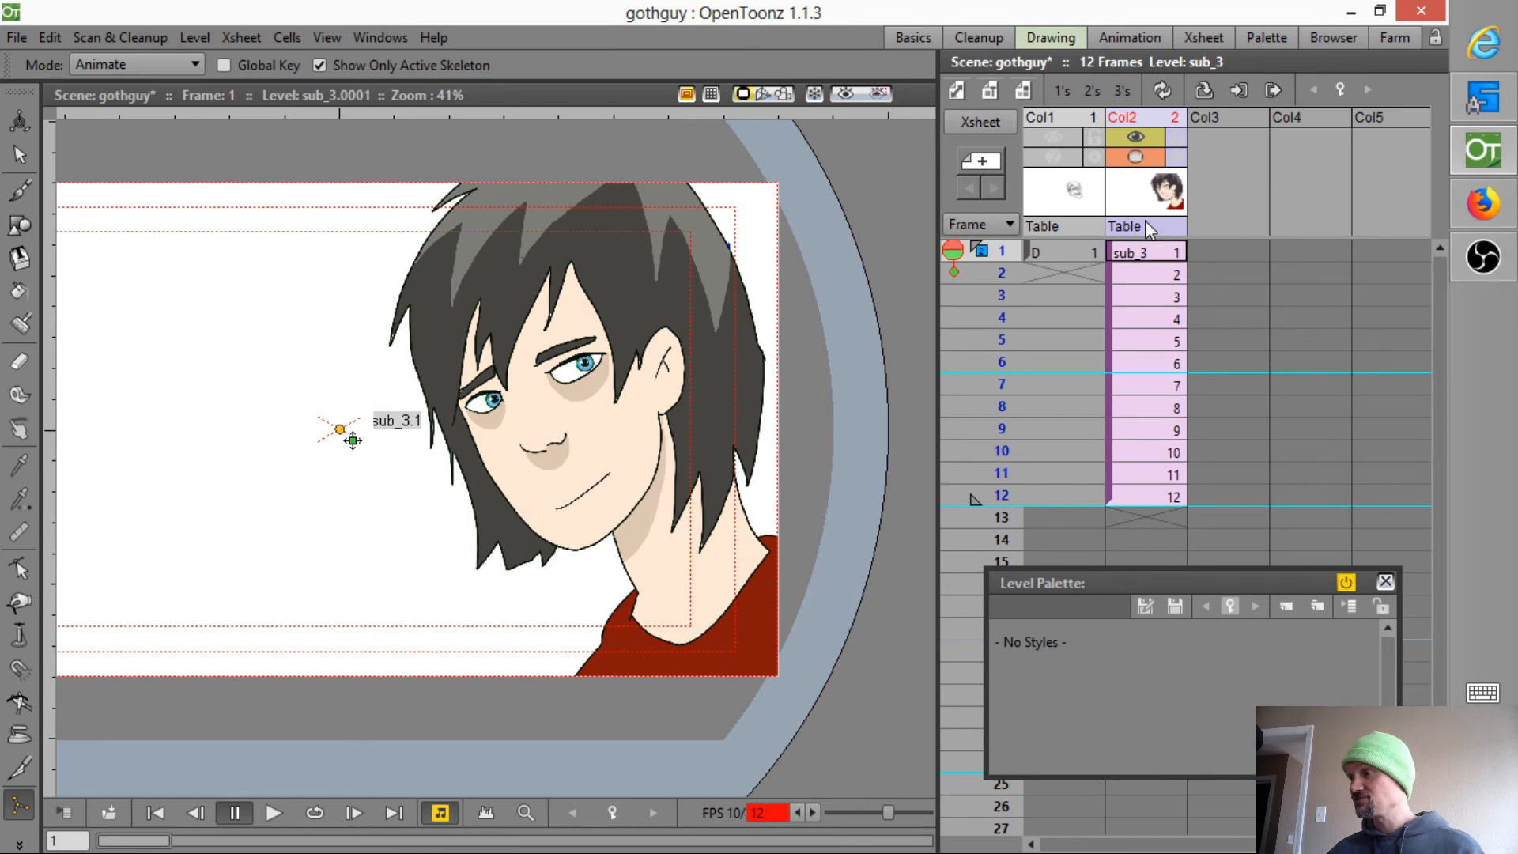
- Open the sub_3 sub-xsheet from column 2 and scrub its first frames
click(1138, 259)
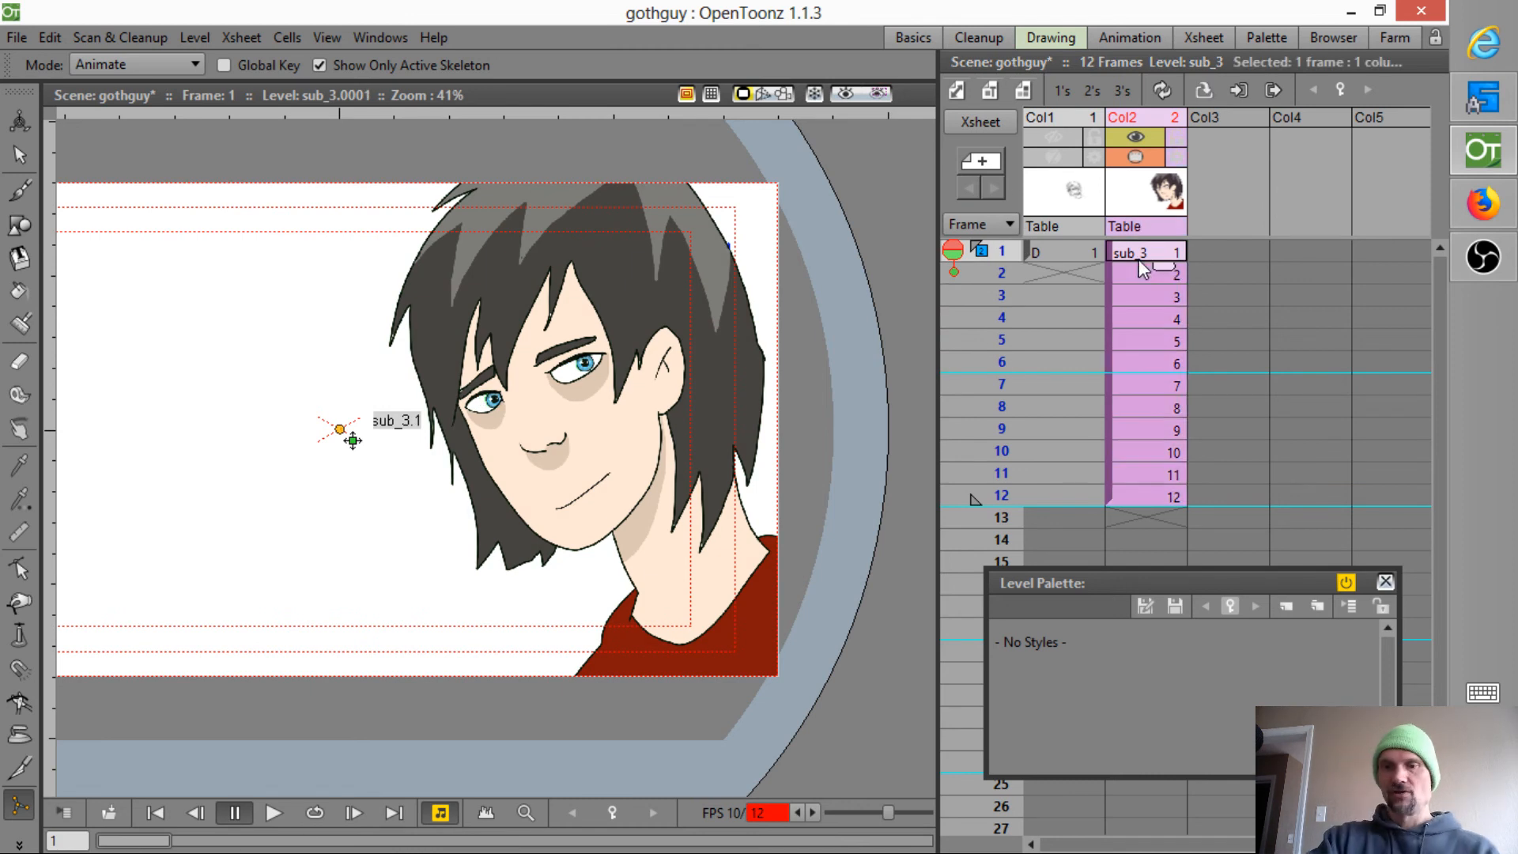
double_click(1139, 260)
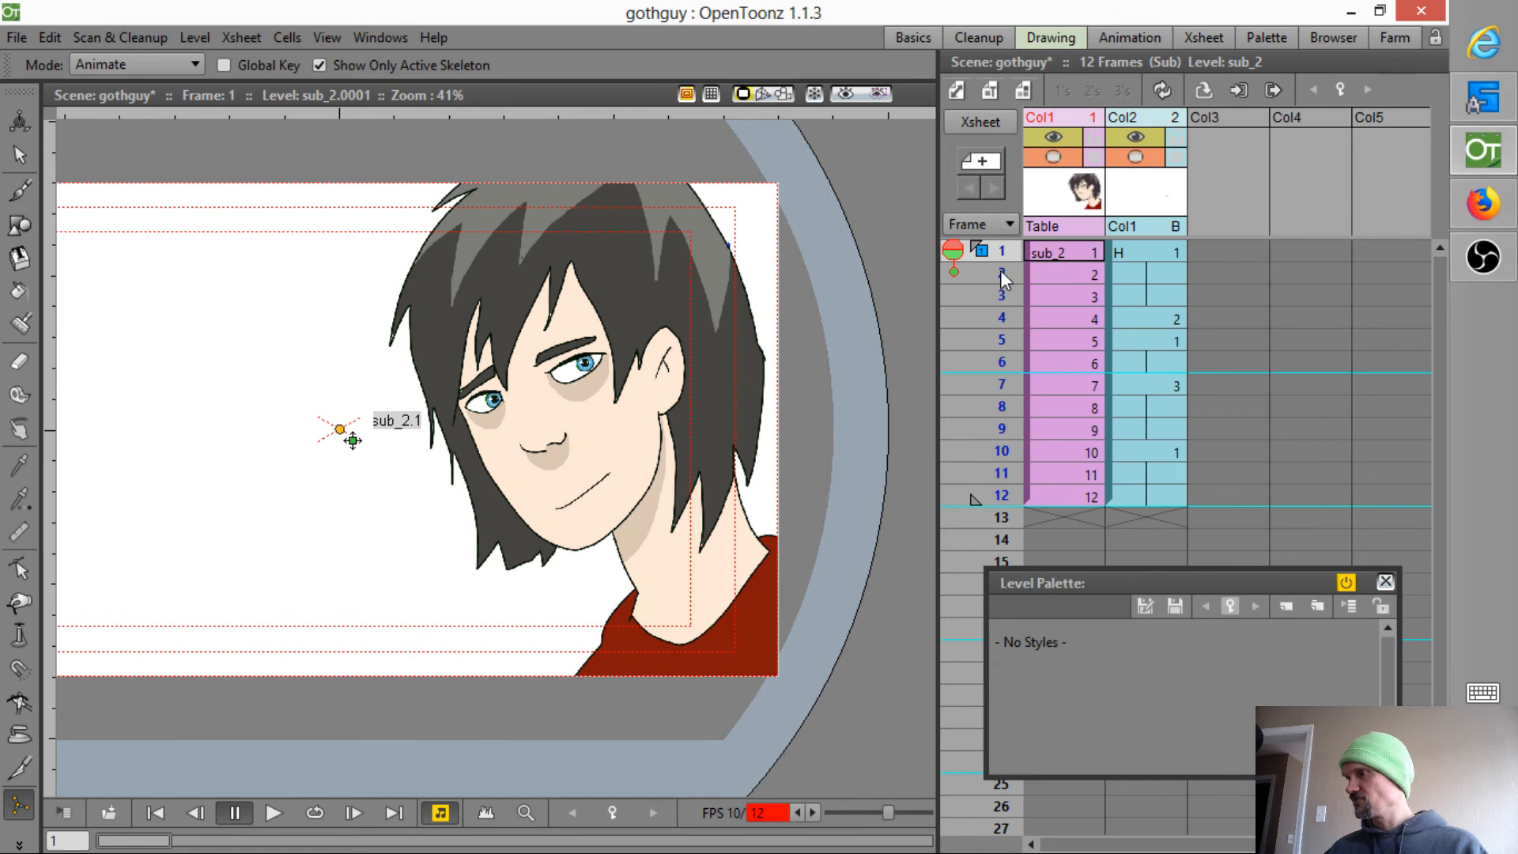
drag(1000, 269, 996, 236)
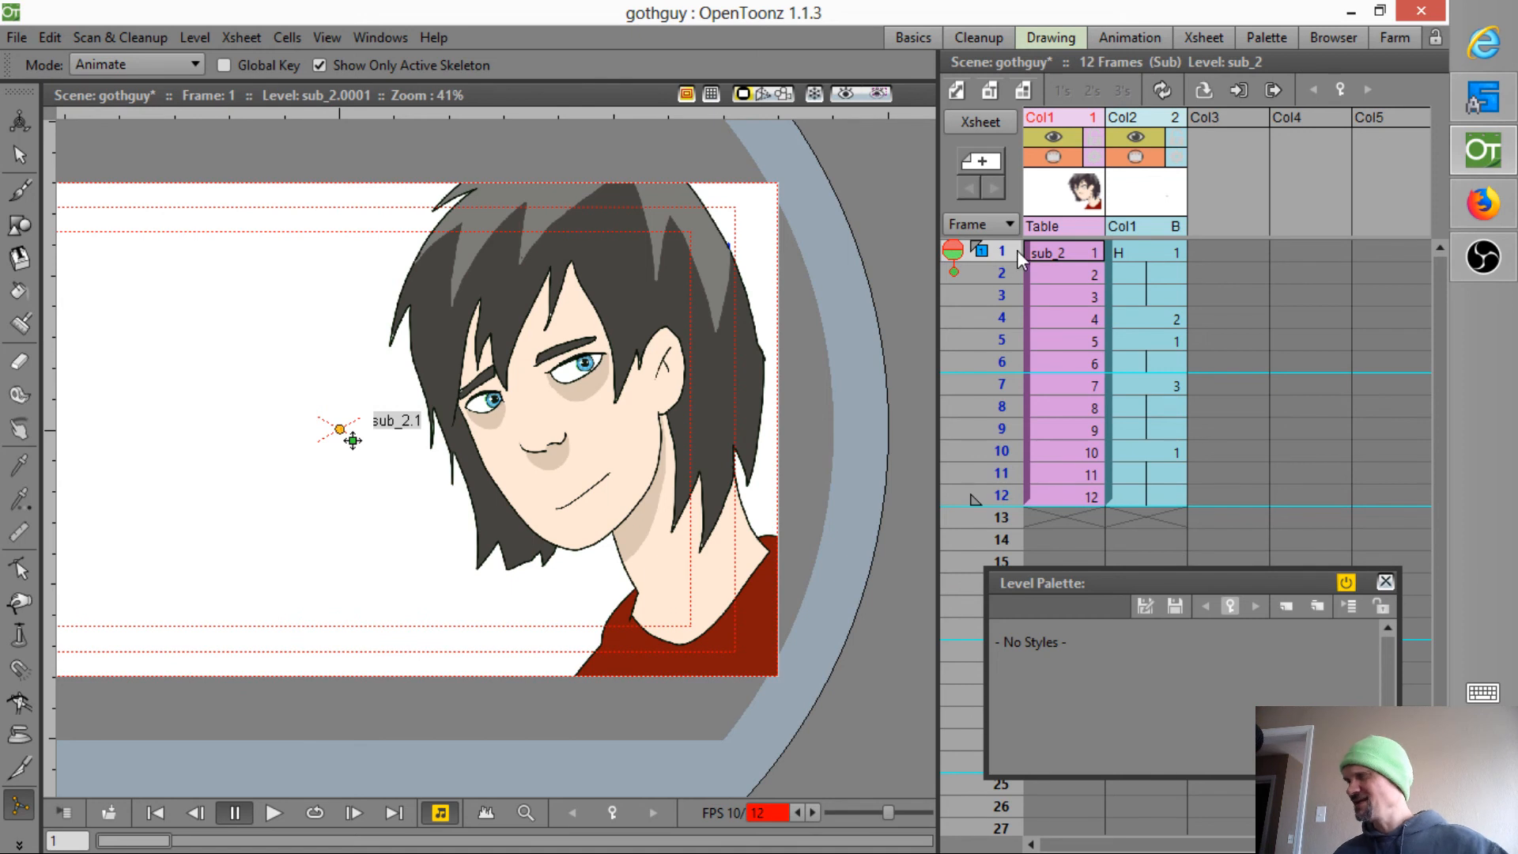
- Check the mouth drawings of level H at their swap frames inside the sub-xsheet, and scrub back to frame 1
click(1141, 251)
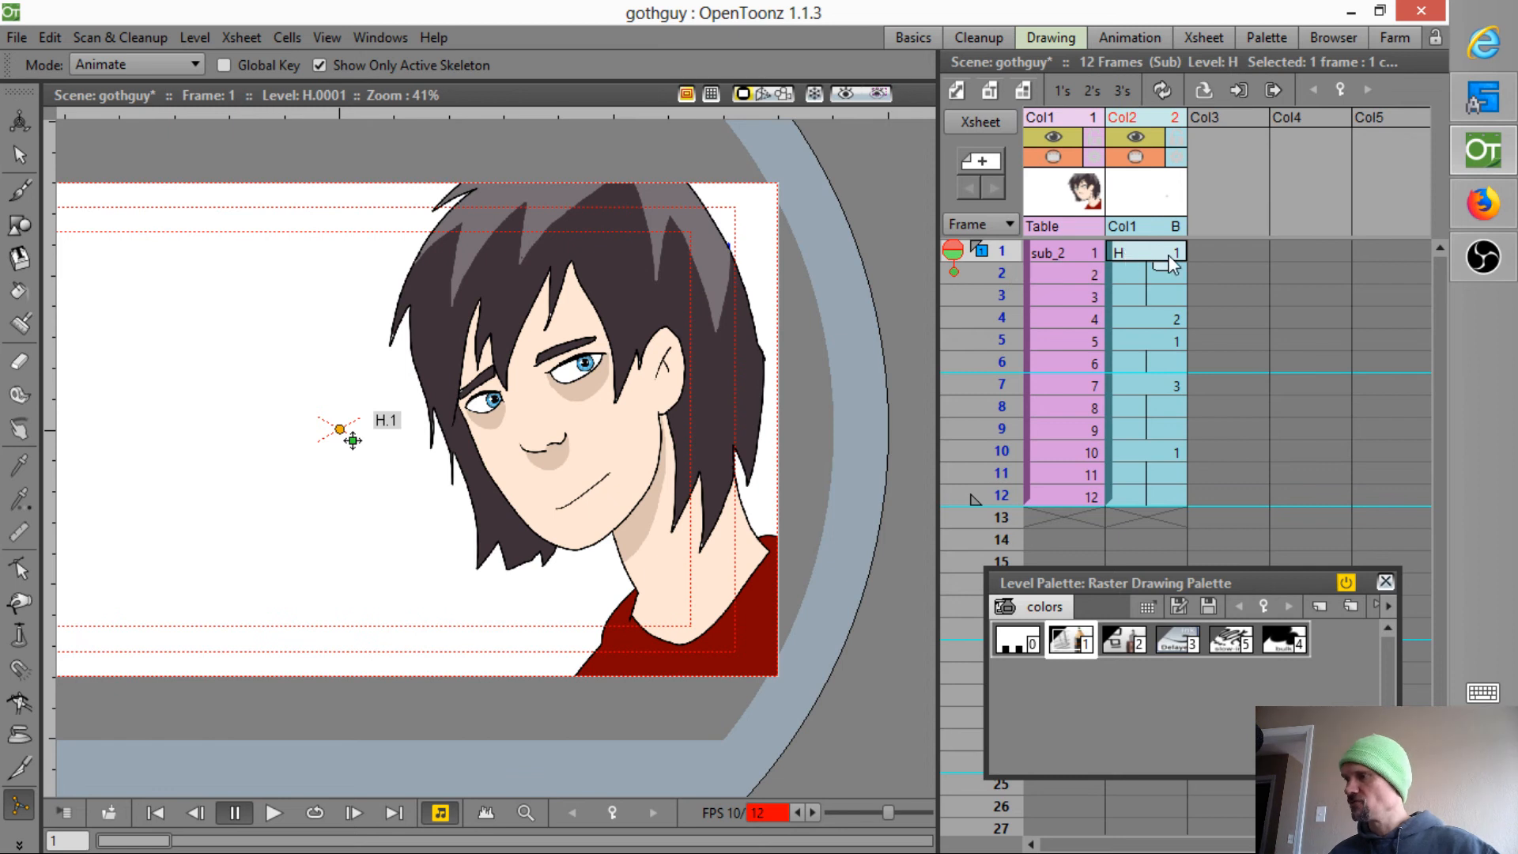
click(1176, 322)
click(1178, 343)
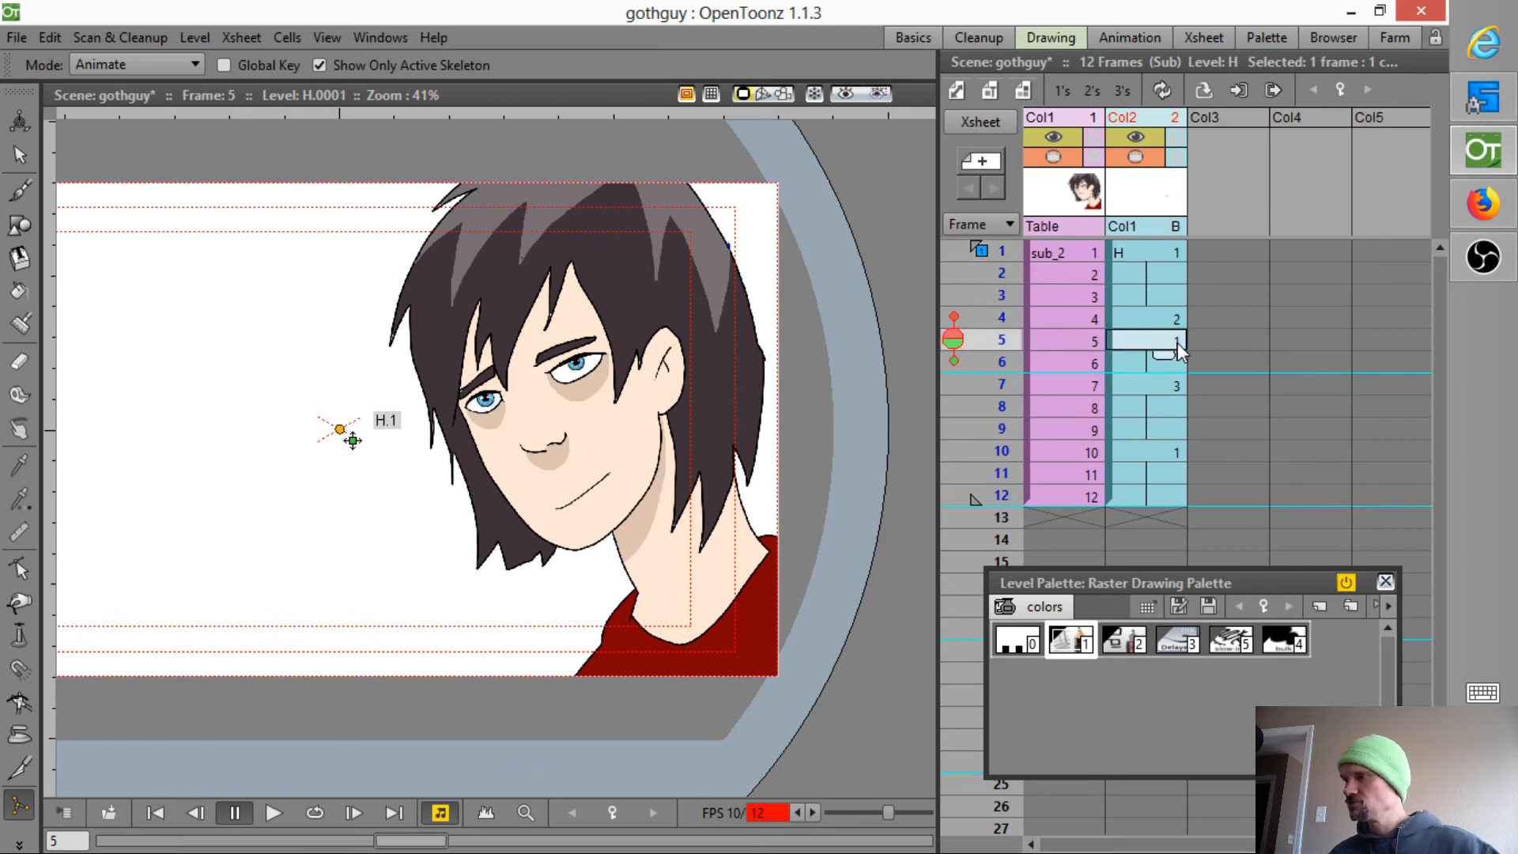
click(1178, 384)
text(3)
key(Return)
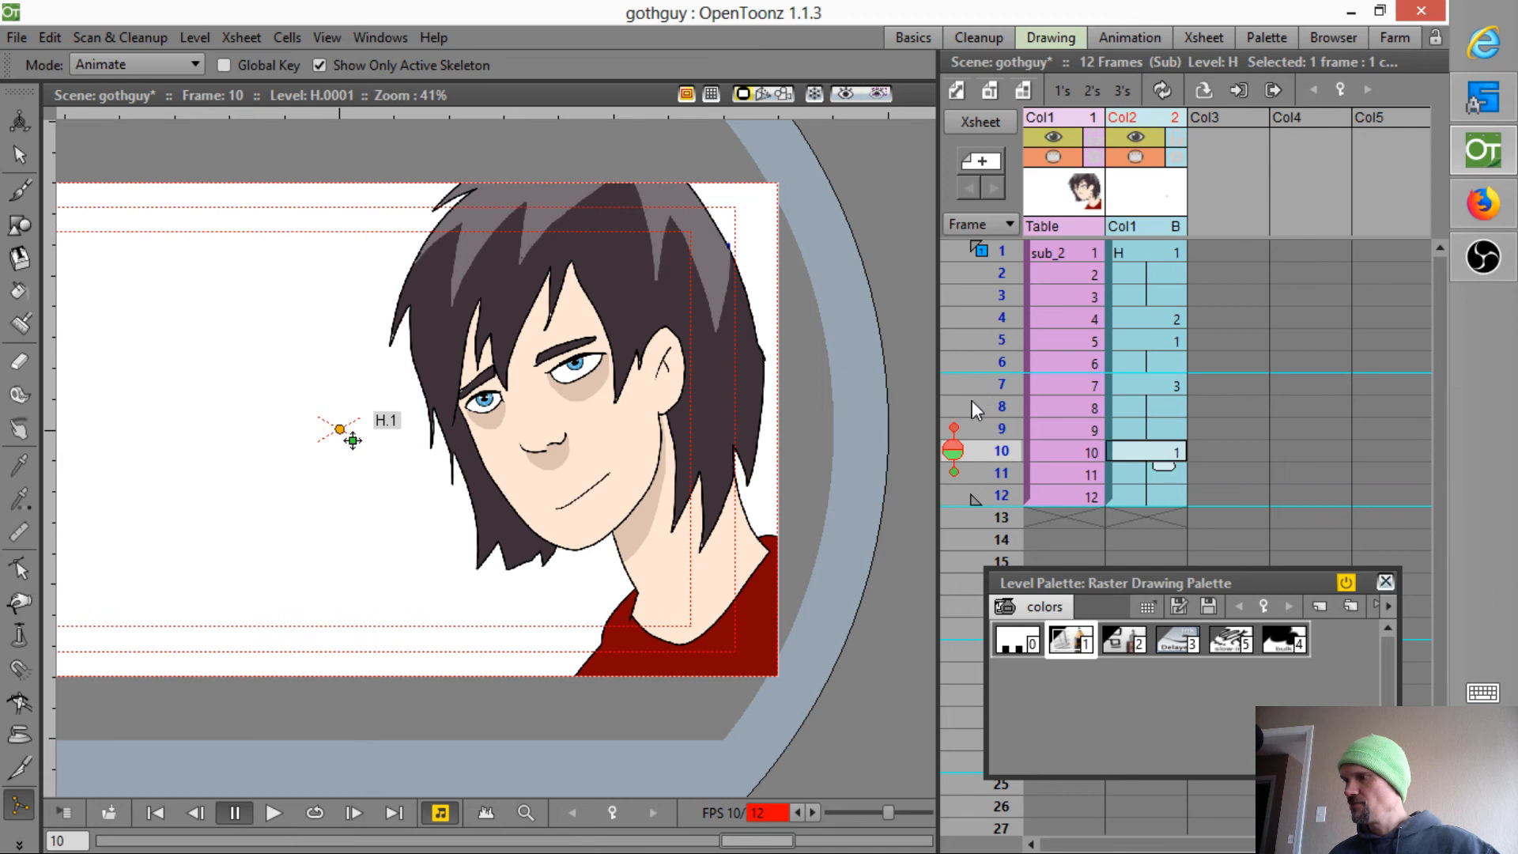
mouse_move(980, 372)
mouse_down()
mouse_move(988, 252)
mouse_move(976, 436)
mouse_move(1006, 222)
mouse_up()
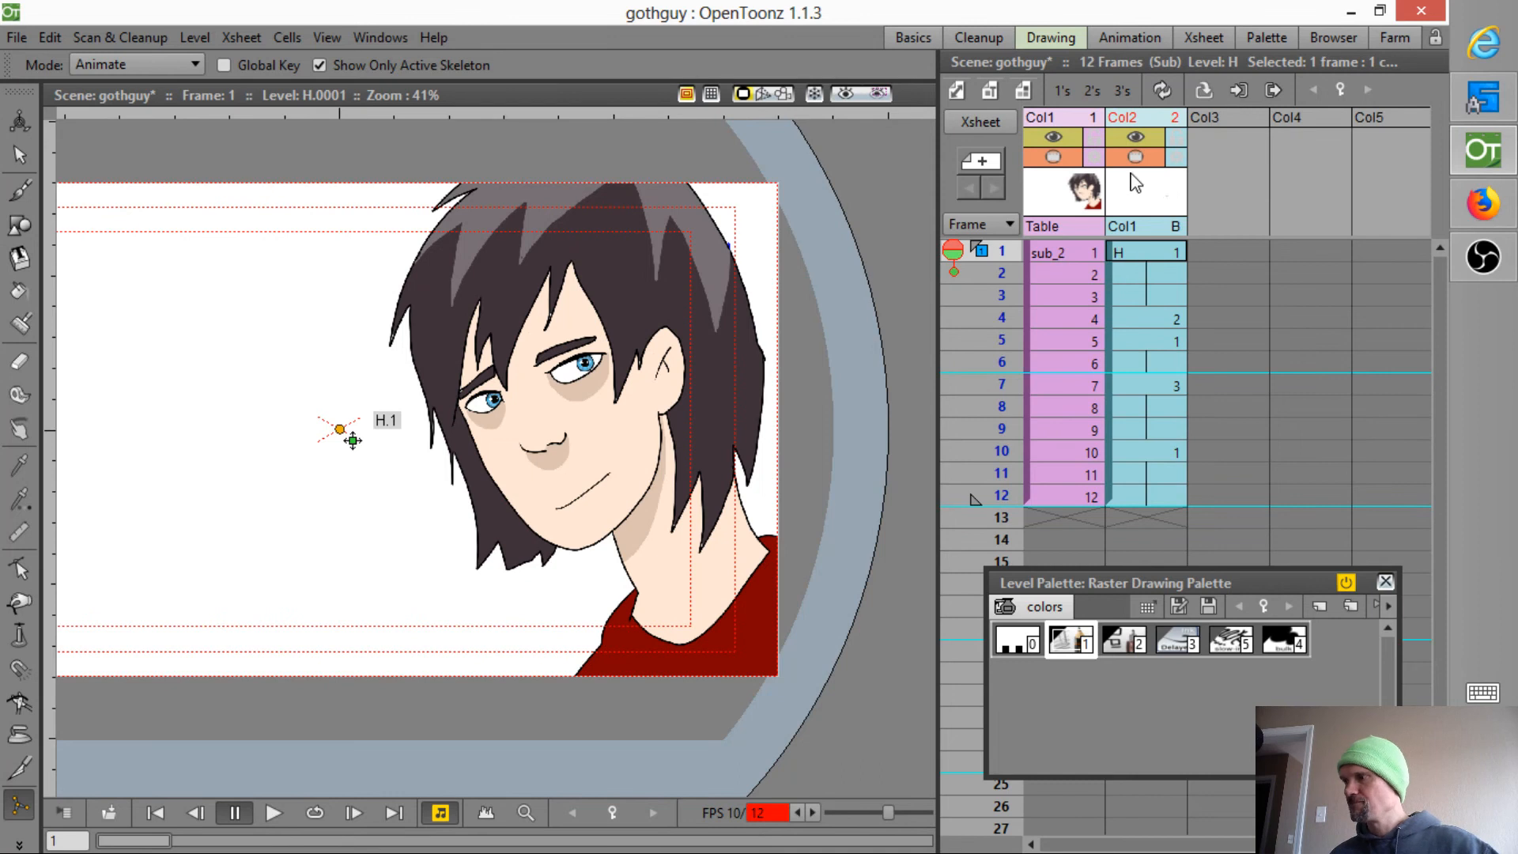
- Hide the head column temporarily, scrub the frames to inspect the mouth column on its own, and show the head again
click(1175, 314)
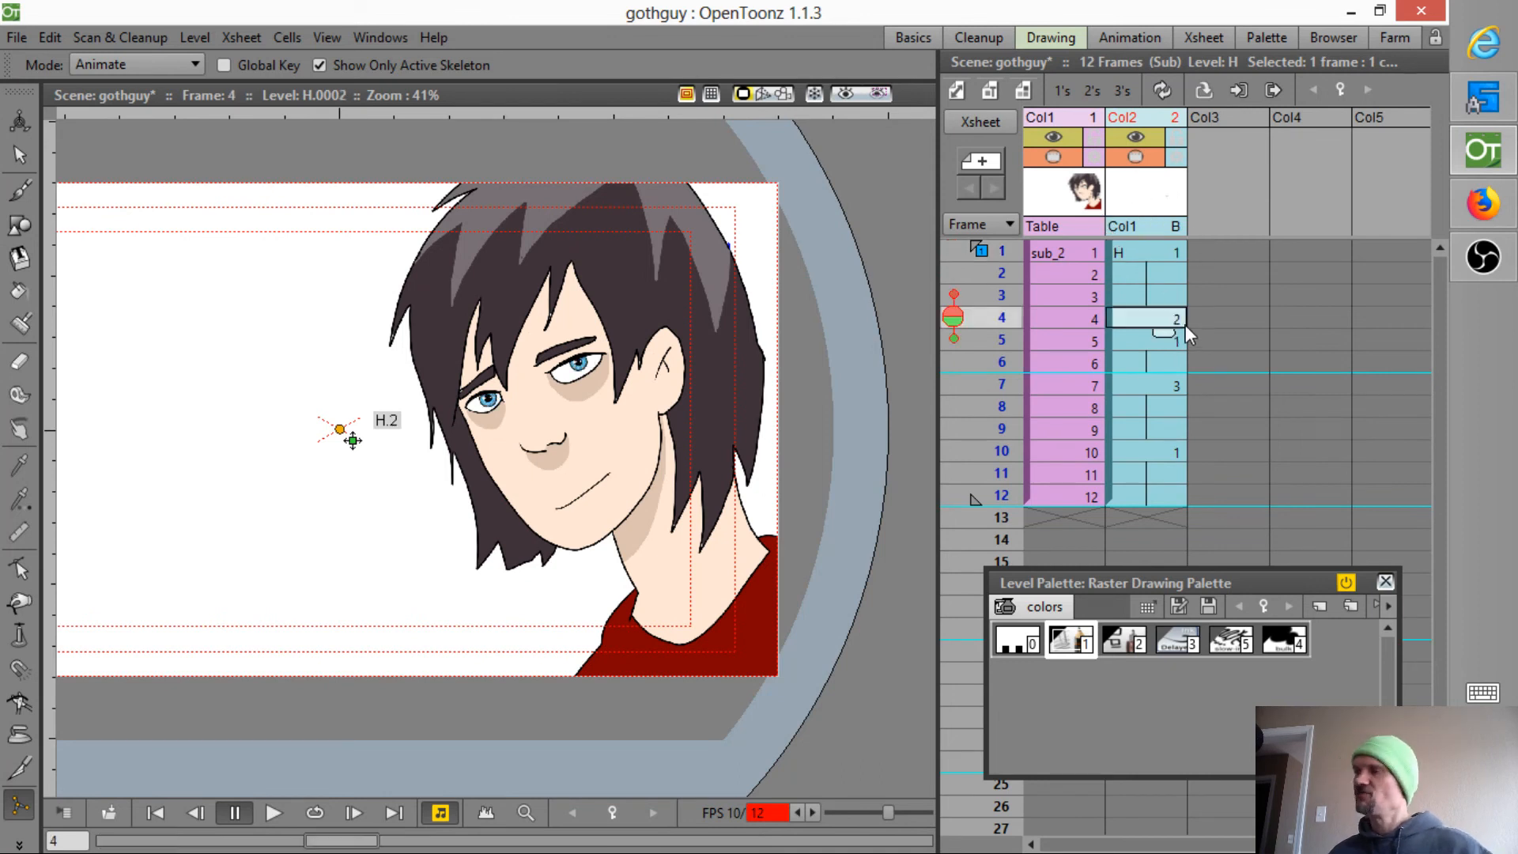
click(1054, 161)
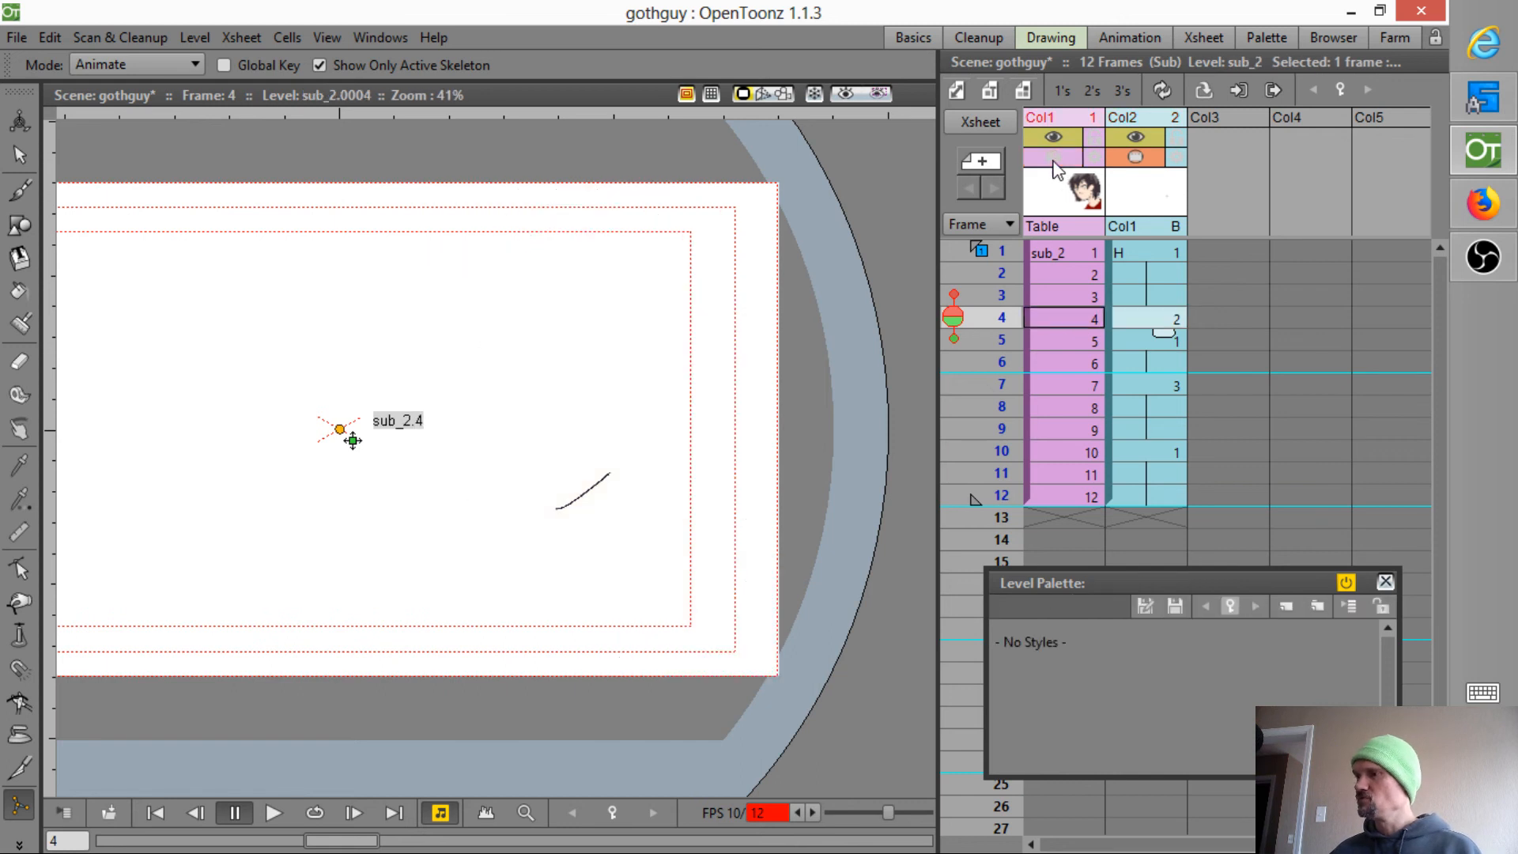
mouse_move(1004, 253)
mouse_down()
mouse_move(998, 495)
mouse_move(1006, 233)
mouse_up()
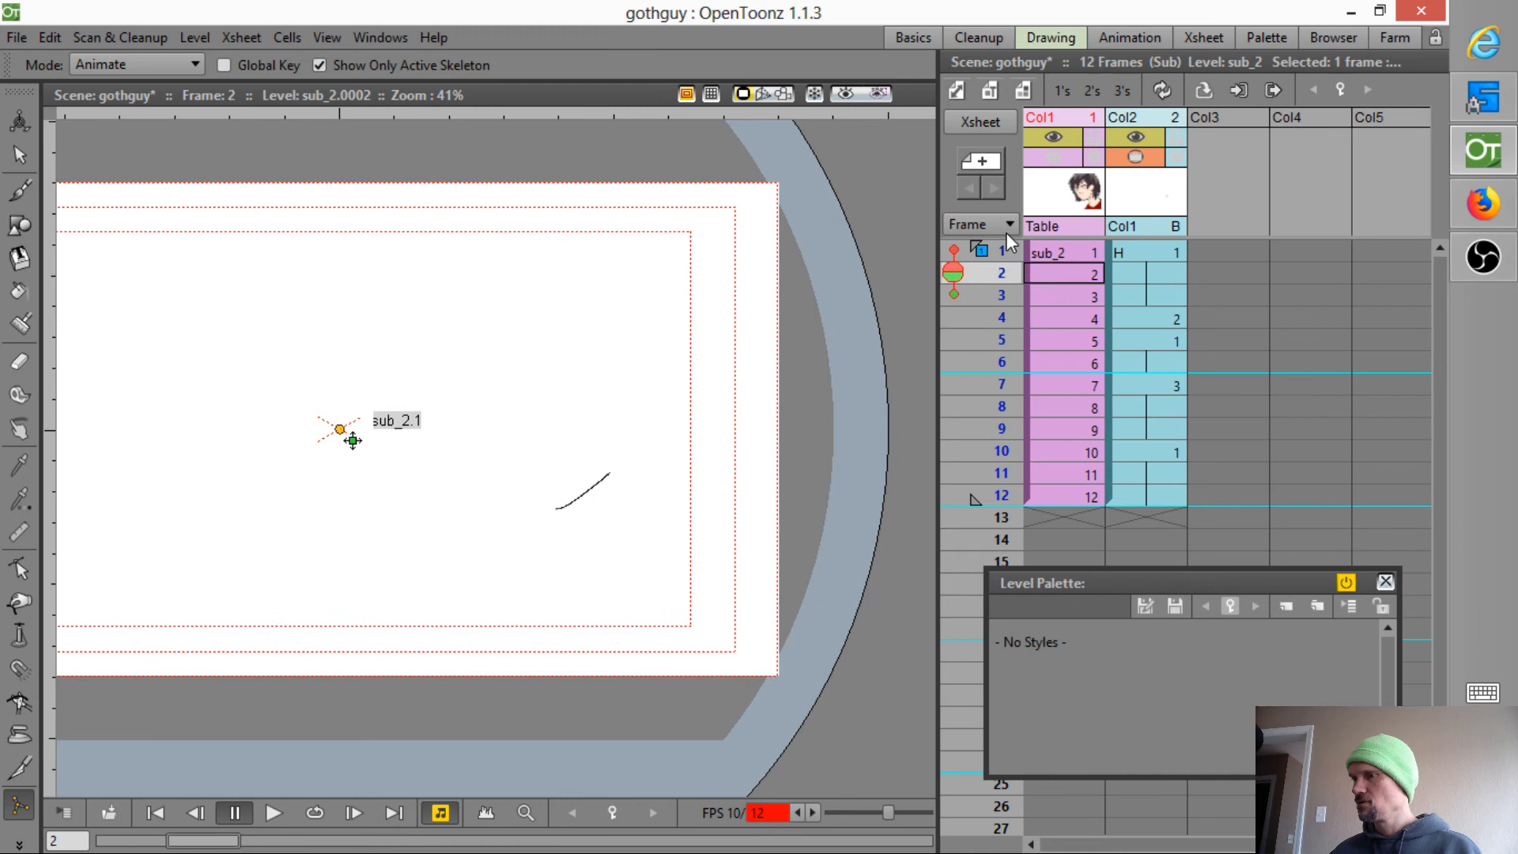
click(1138, 252)
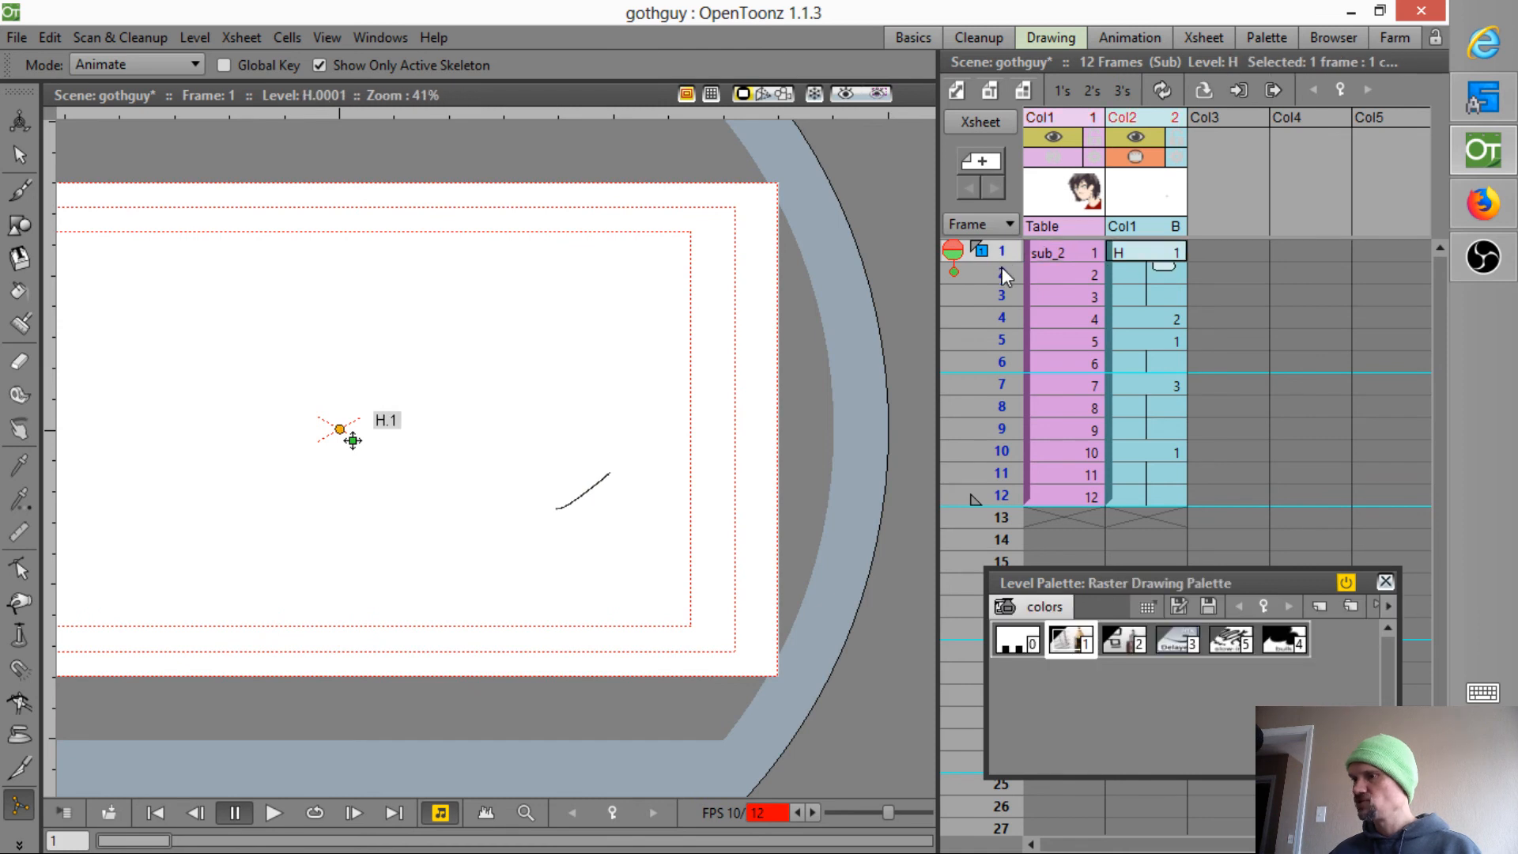
drag(1003, 267, 1006, 235)
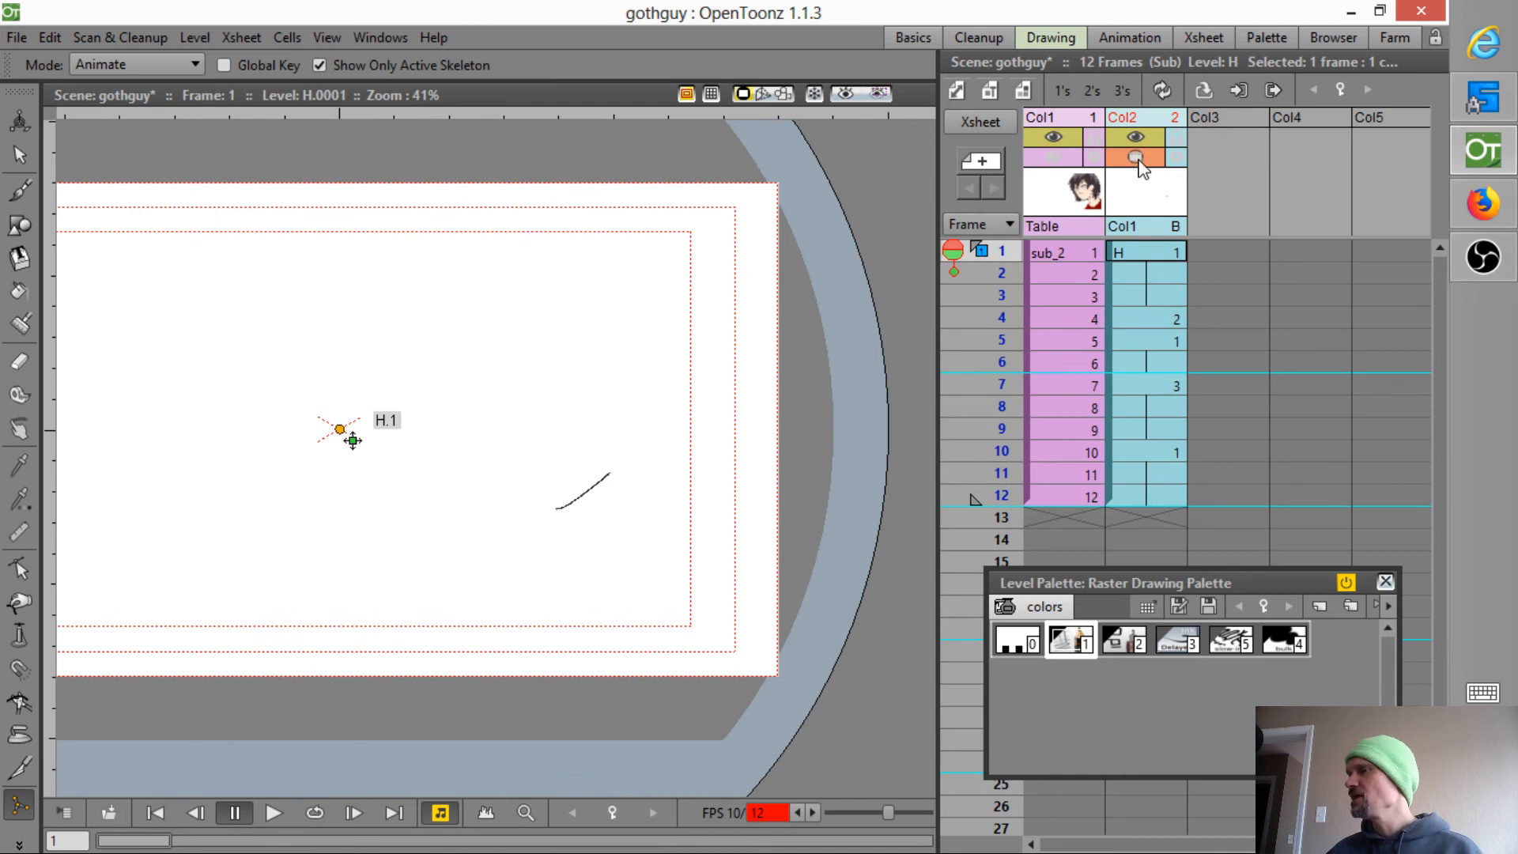
click(1054, 157)
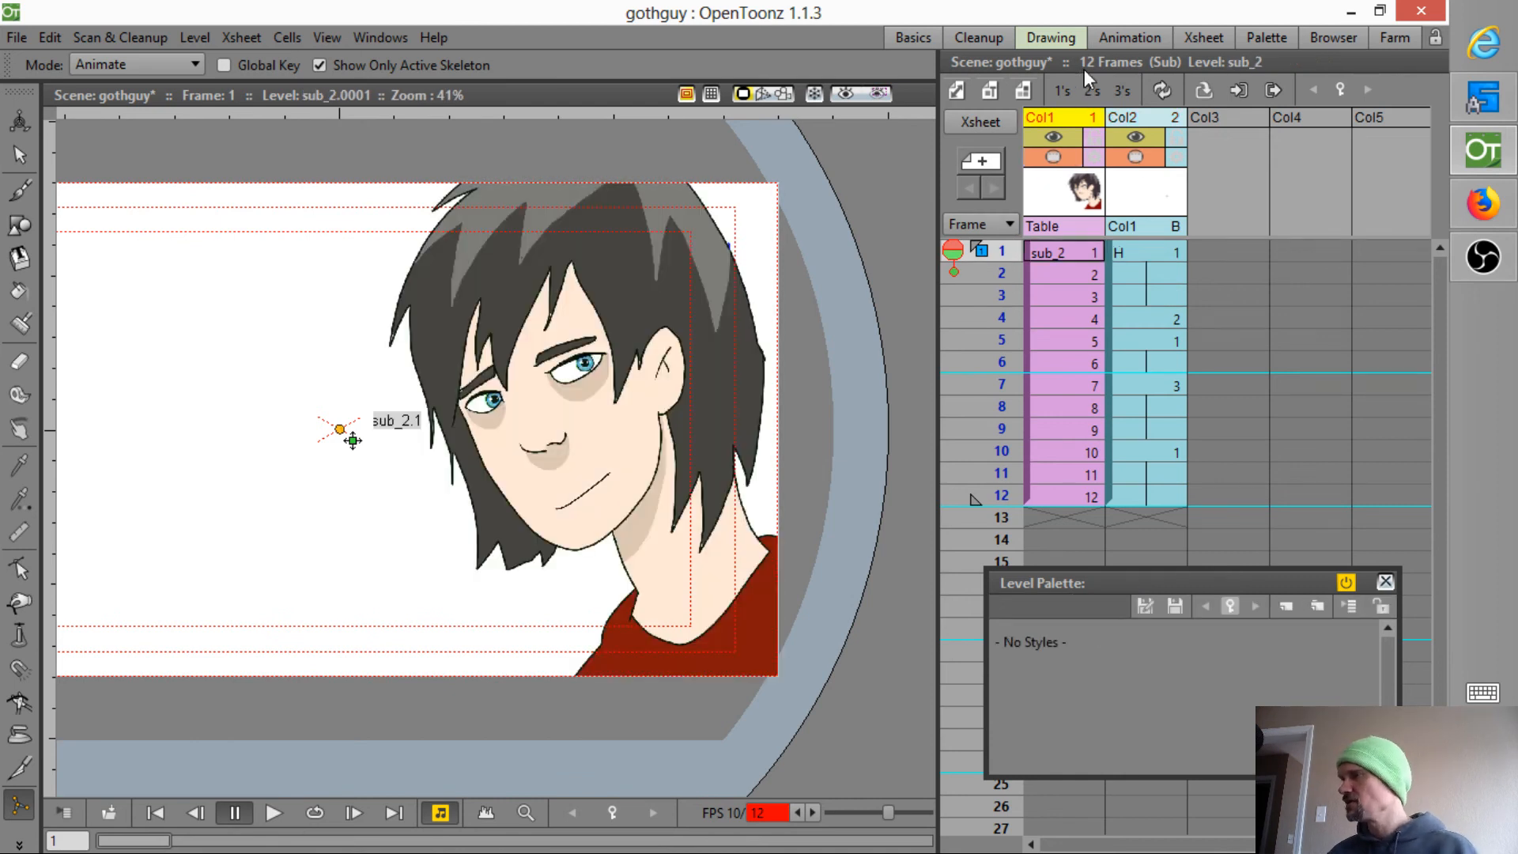
- Switch to the Animation room and examine drawings 1, 2 and 3 of level H individually in the Level Strip
click(1126, 36)
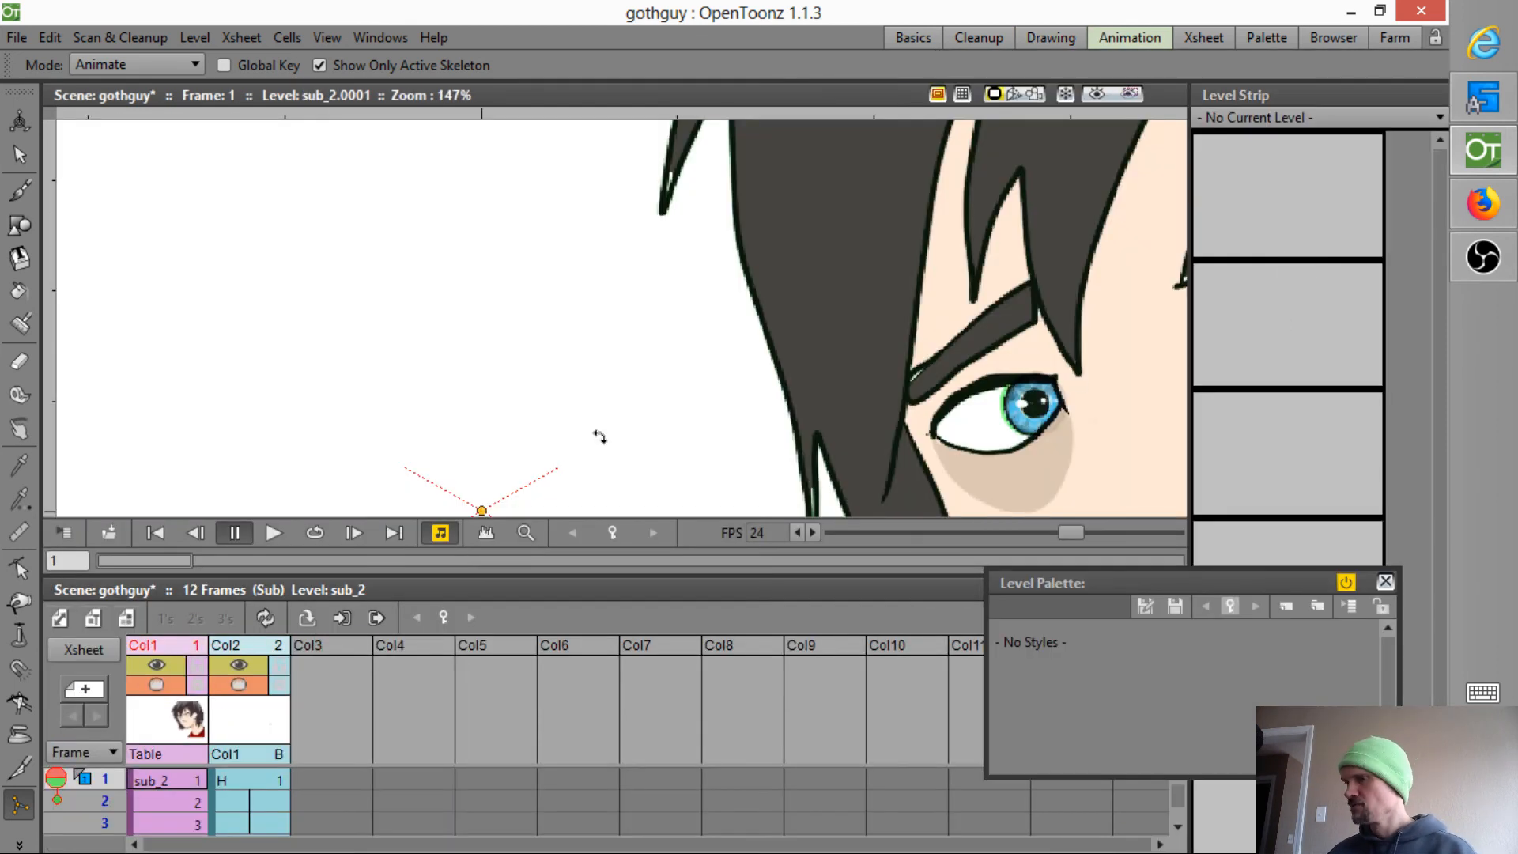
click(243, 780)
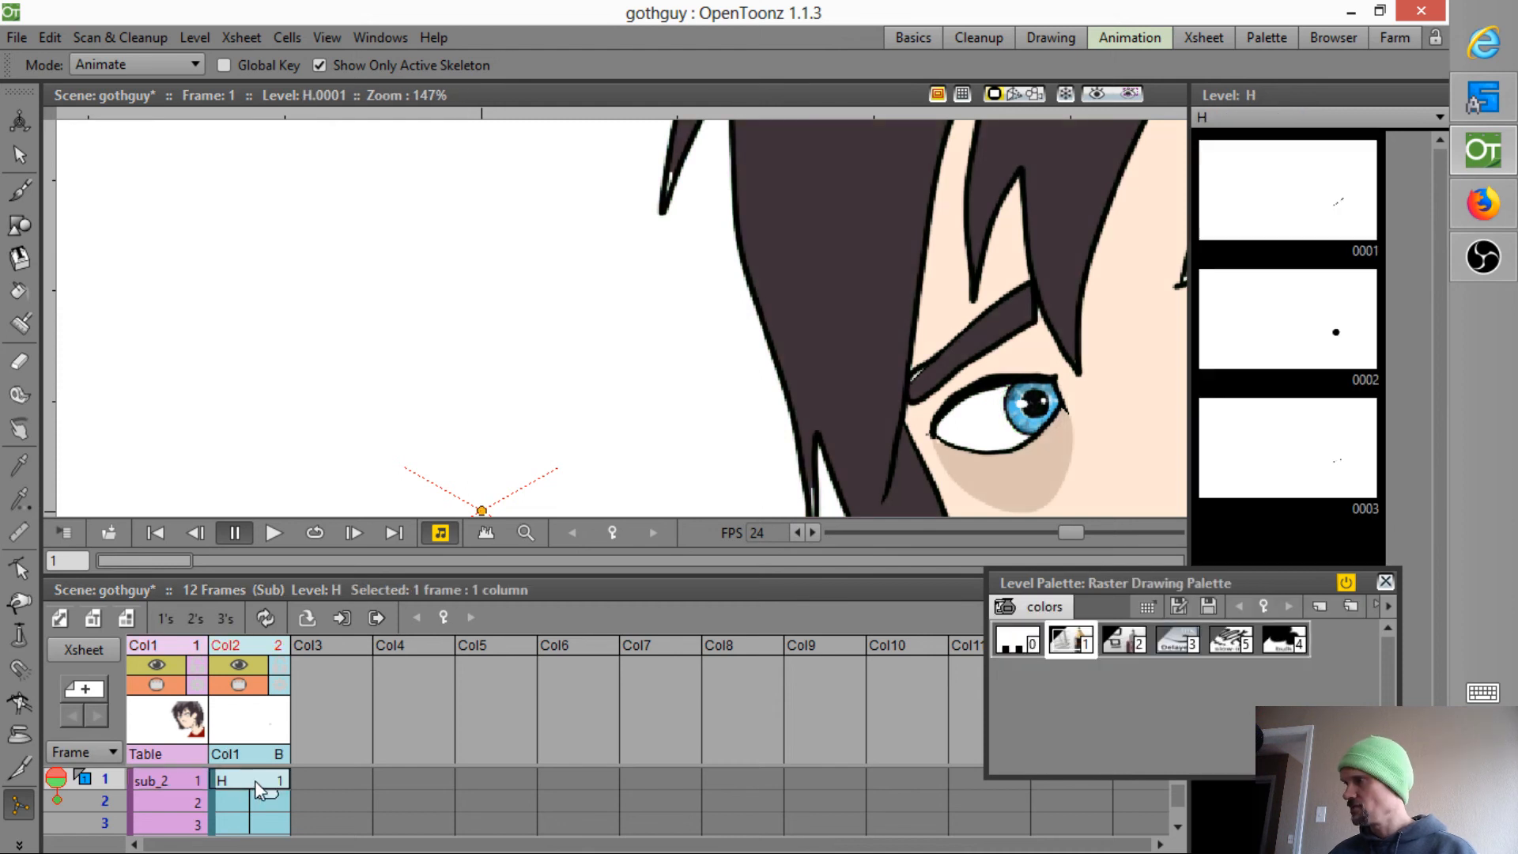
click(1257, 178)
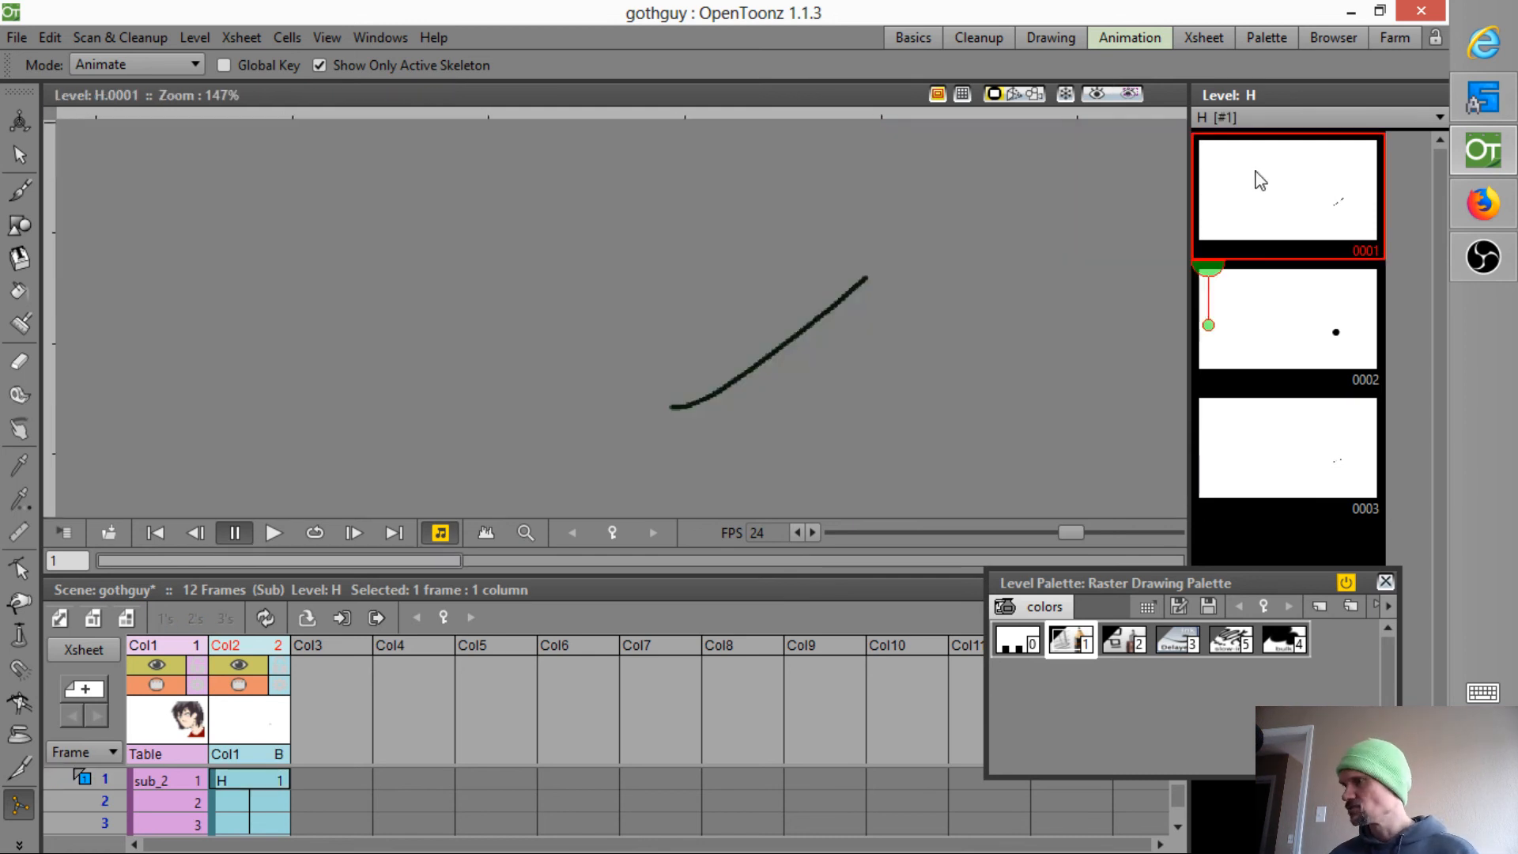
click(1293, 318)
click(1297, 437)
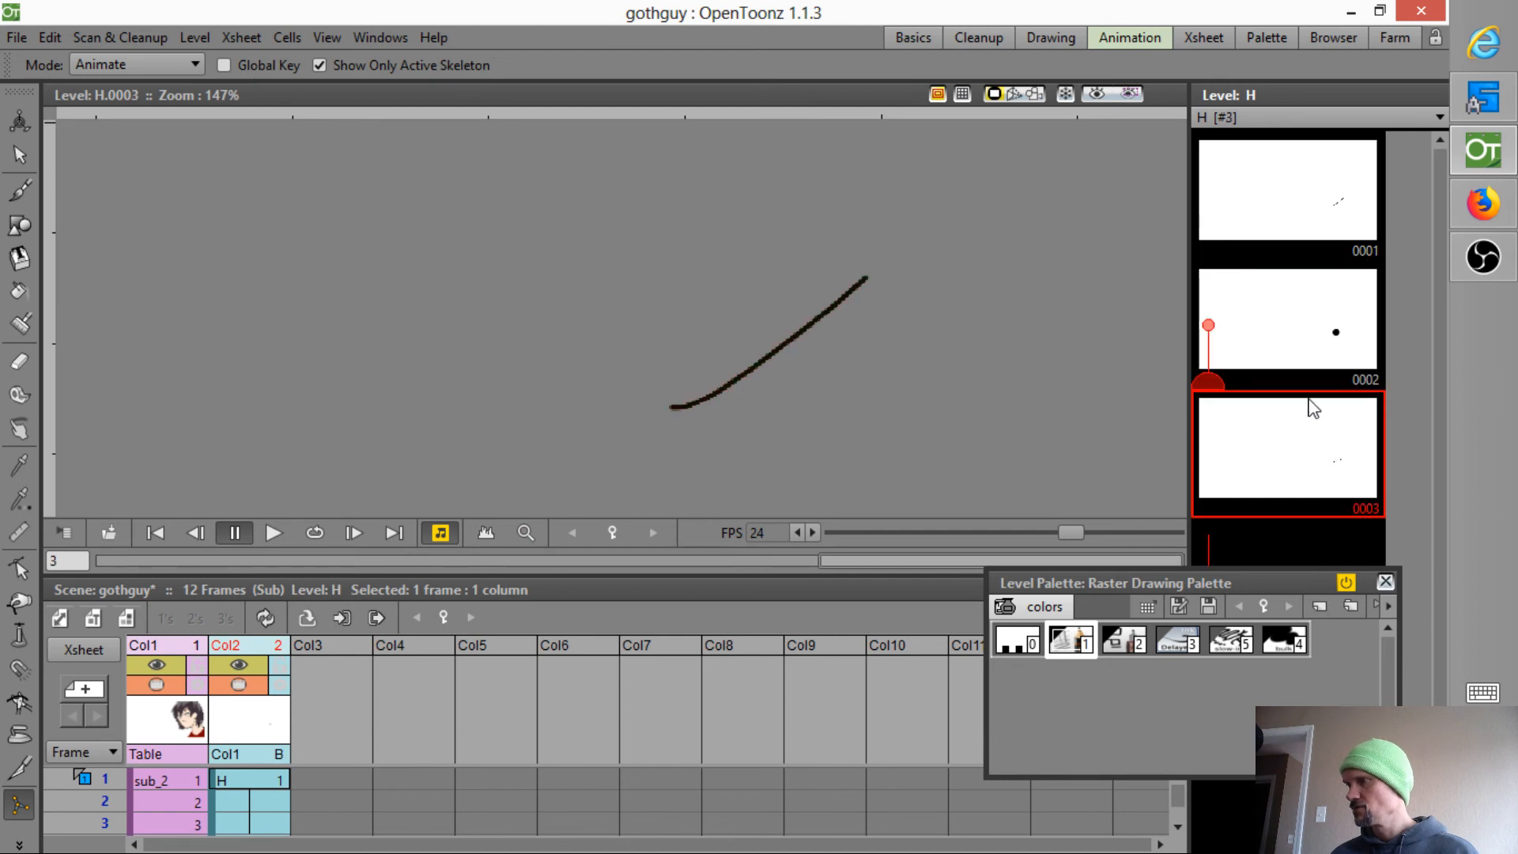
- Widen the canvas slightly and compare drawings 1, 2 and 3 of level H by viewing each in turn at a reduced zoom
mouse_move(1190, 370)
mouse_down()
mouse_move(1105, 370)
mouse_move(1185, 340)
mouse_move(1204, 359)
mouse_up()
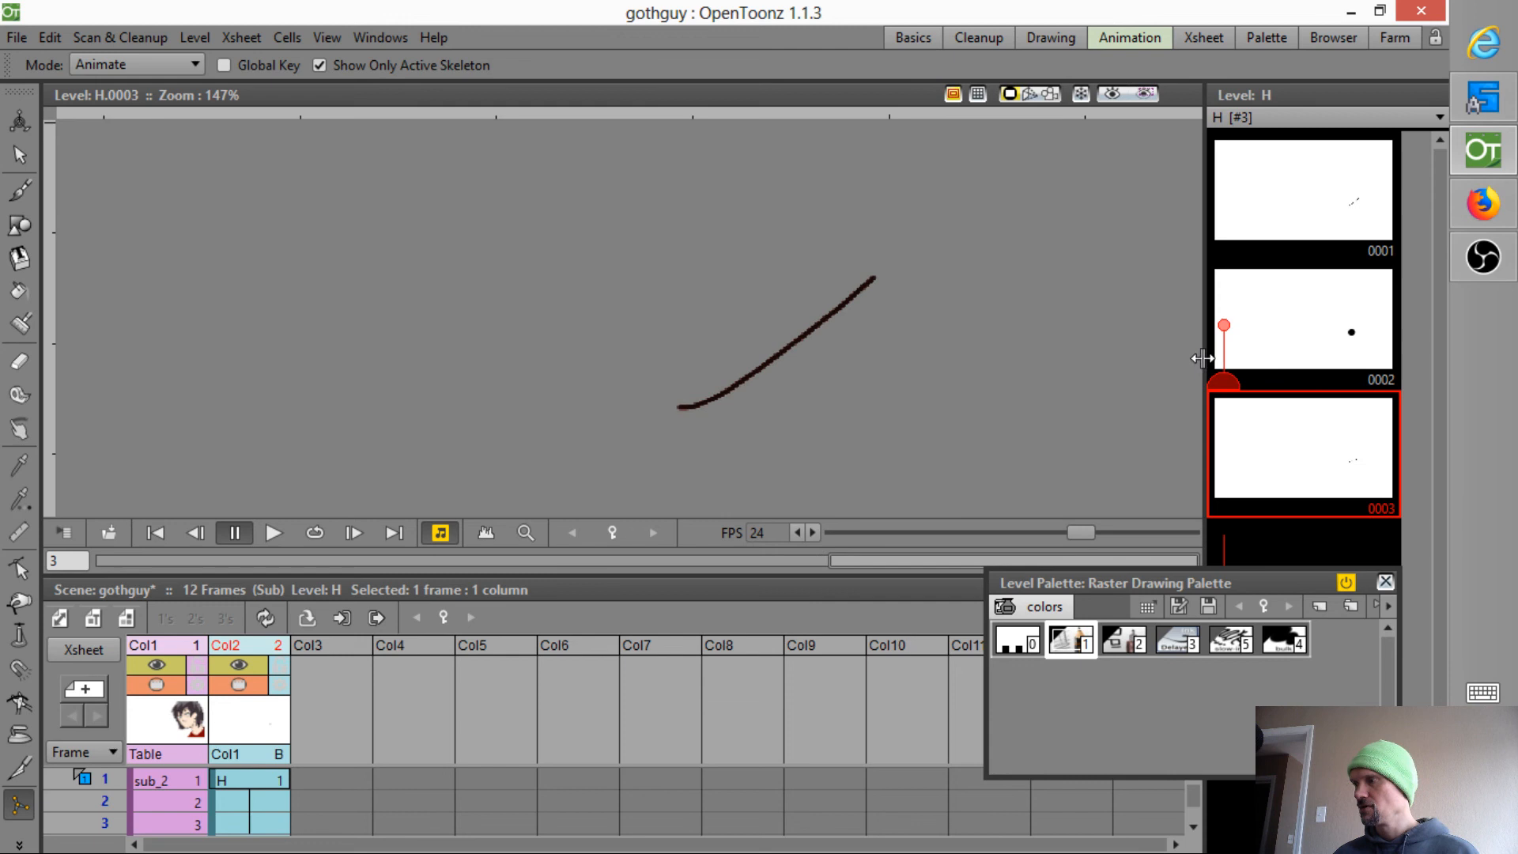
click(1291, 348)
scroll(901, 356, down, 4)
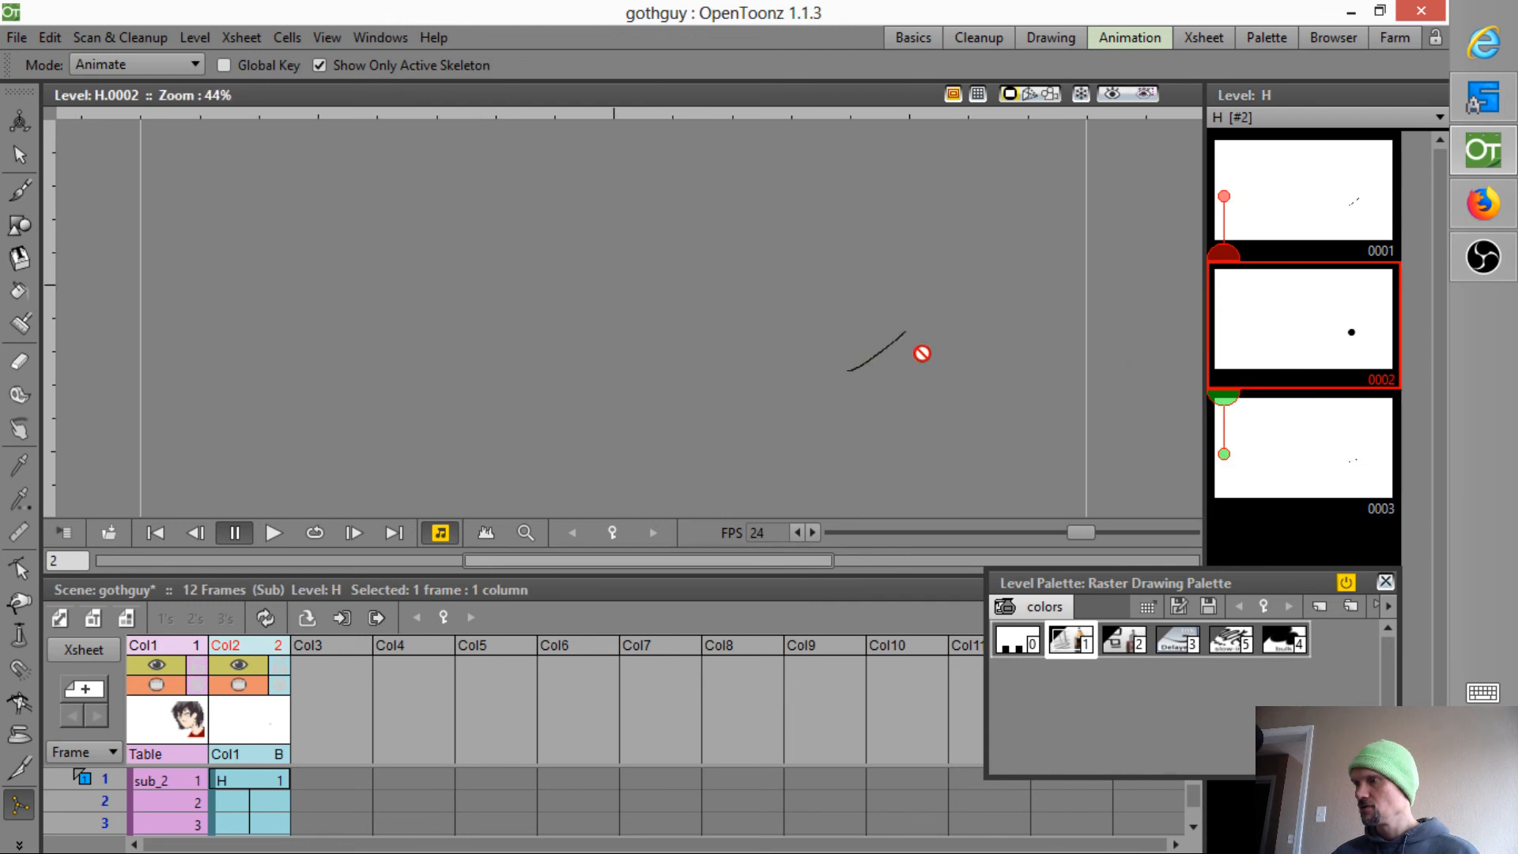
scroll(893, 328, down, 1)
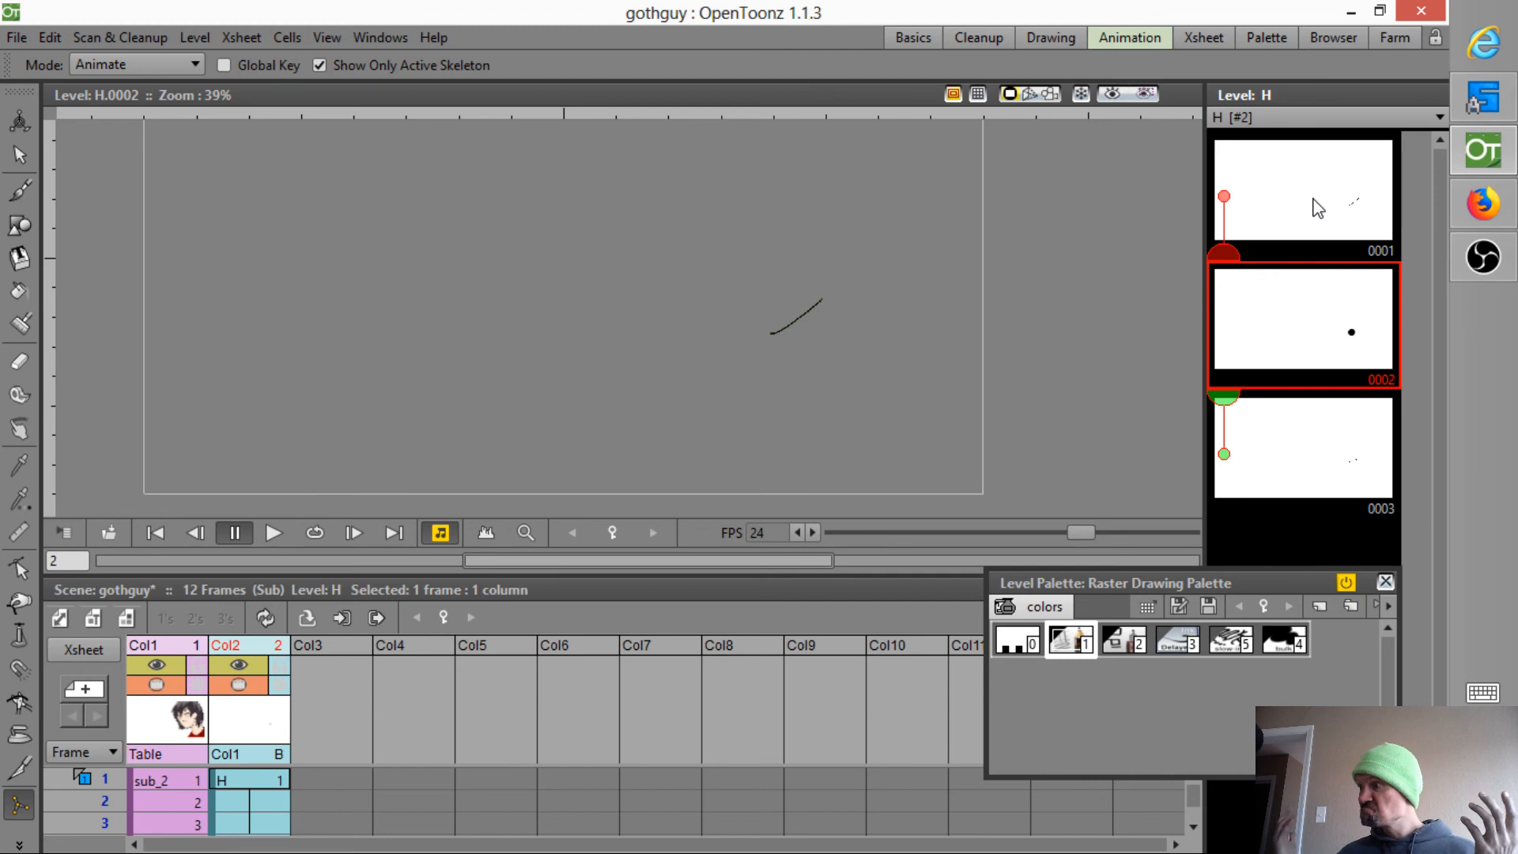
click(1309, 206)
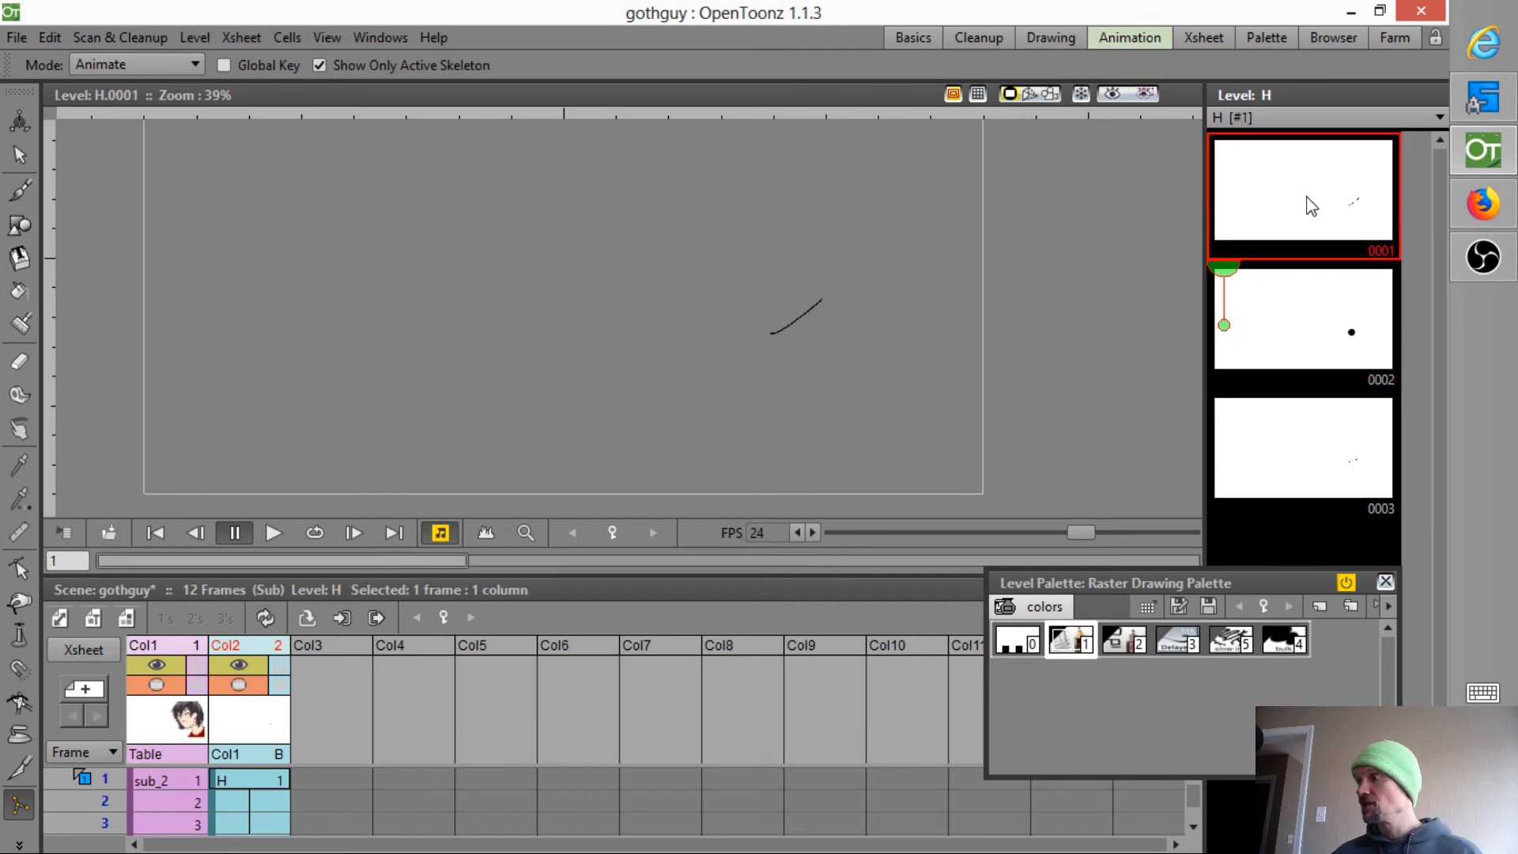
click(1315, 313)
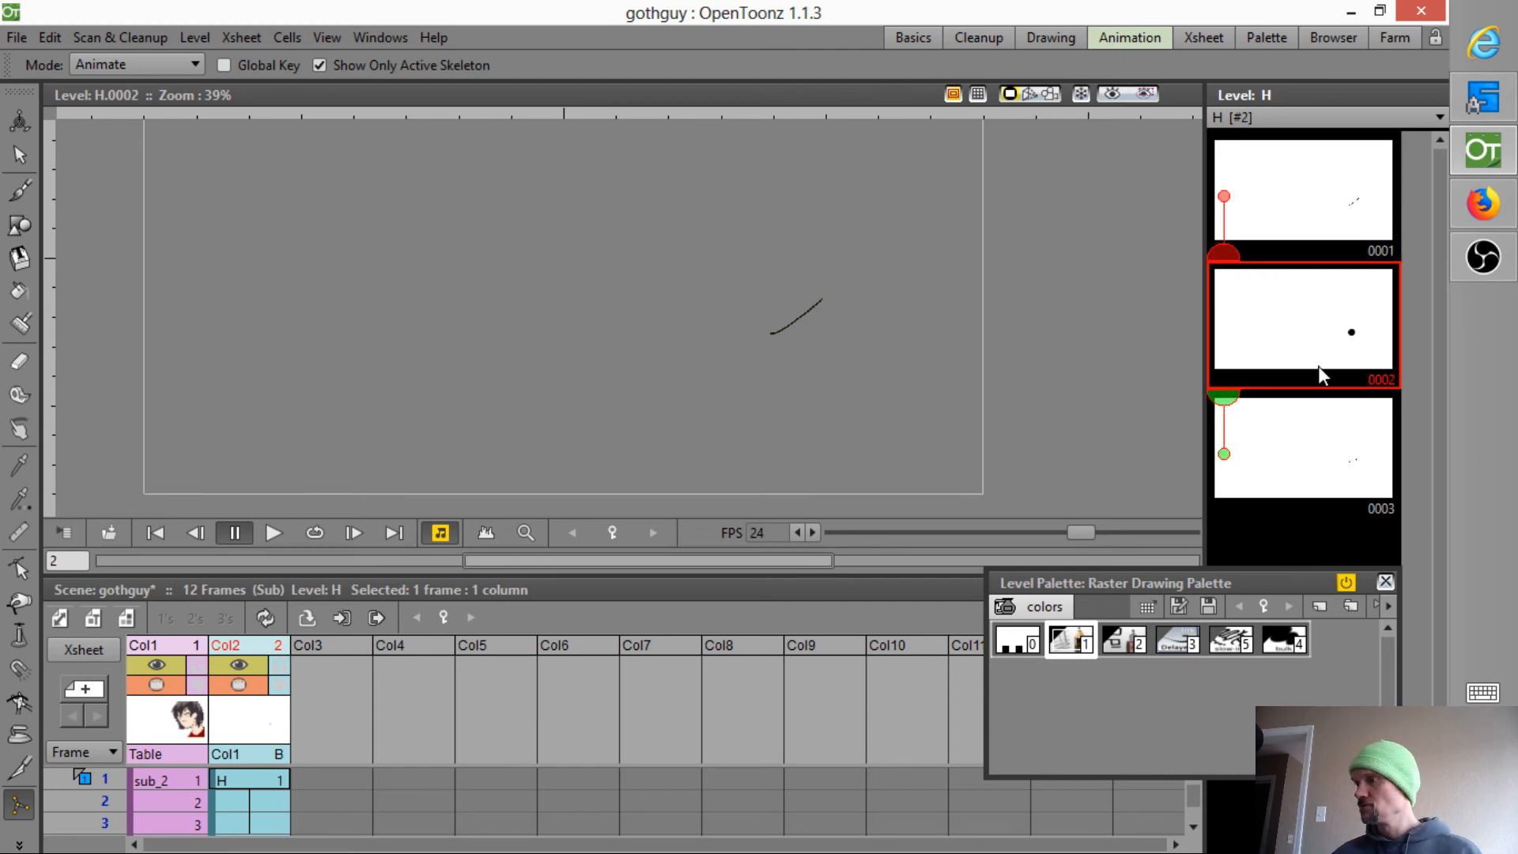
click(1308, 411)
click(1309, 340)
click(1315, 230)
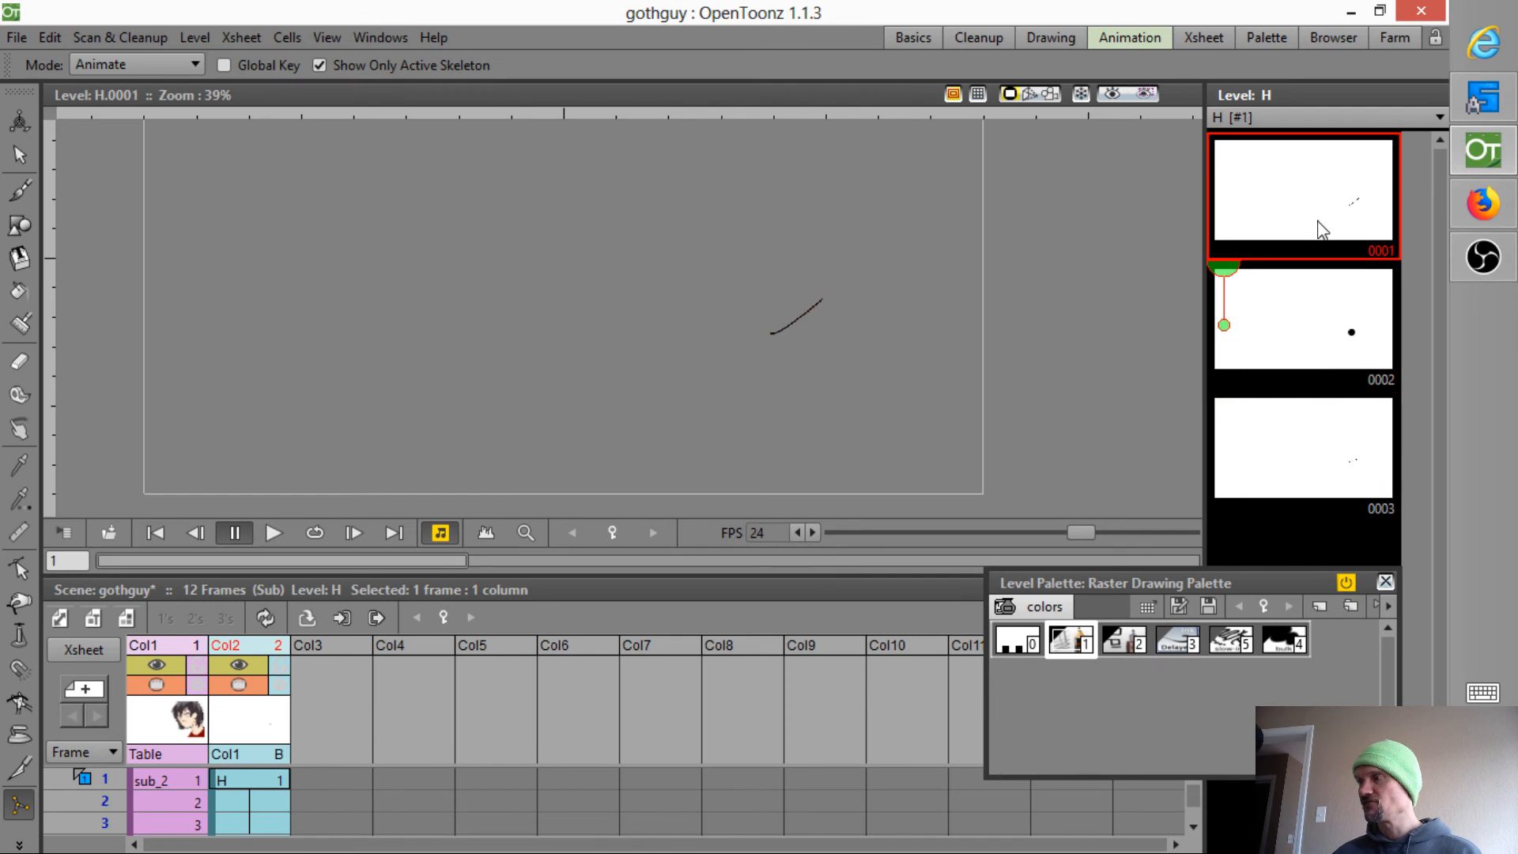
- Save the scene and all its levels from both the Animation room and the Drawing room
click(22, 38)
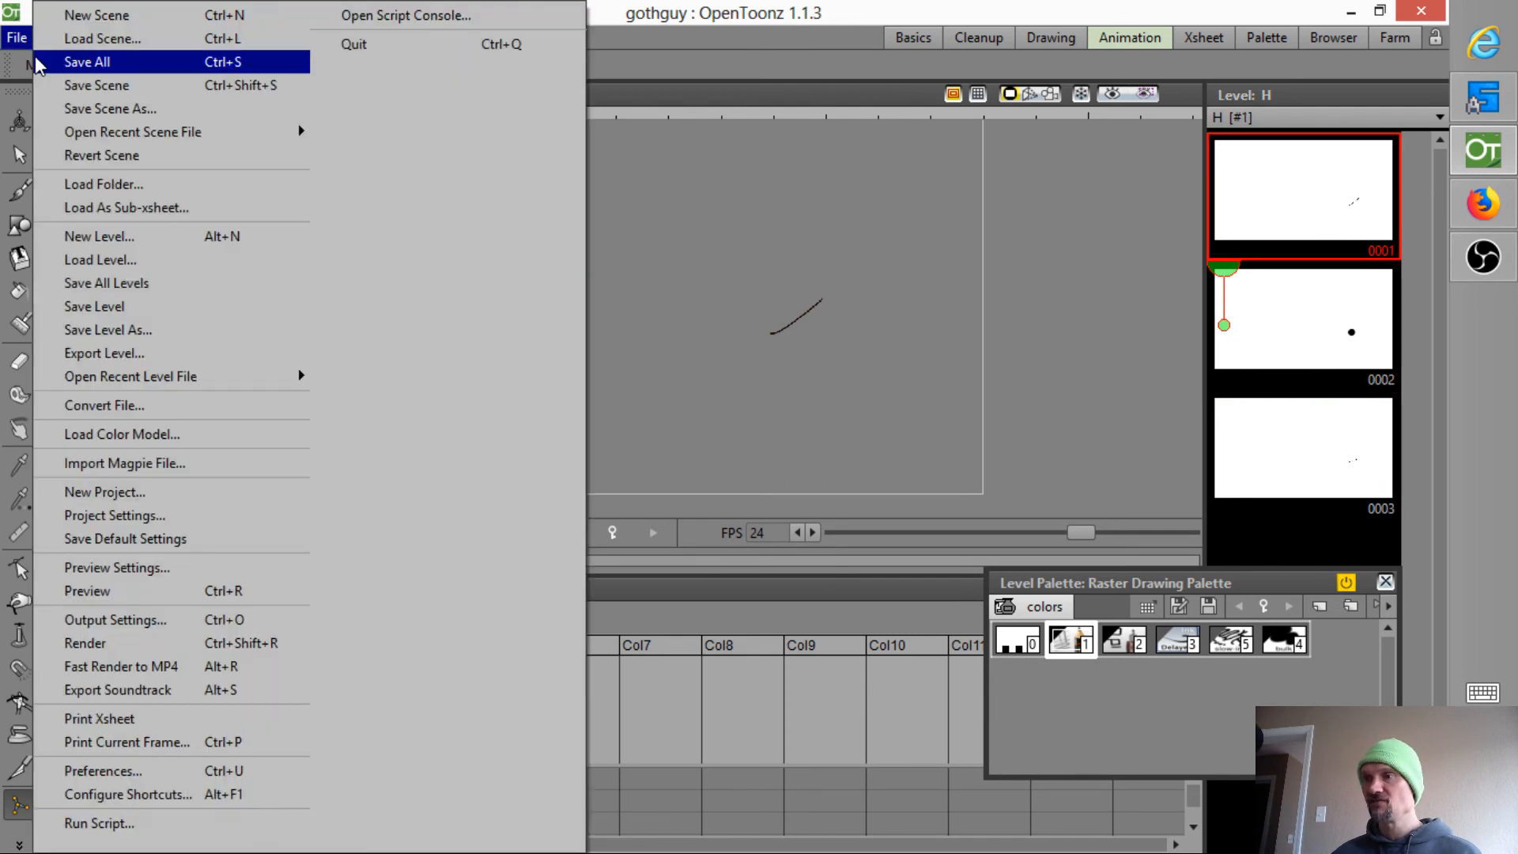
click(34, 55)
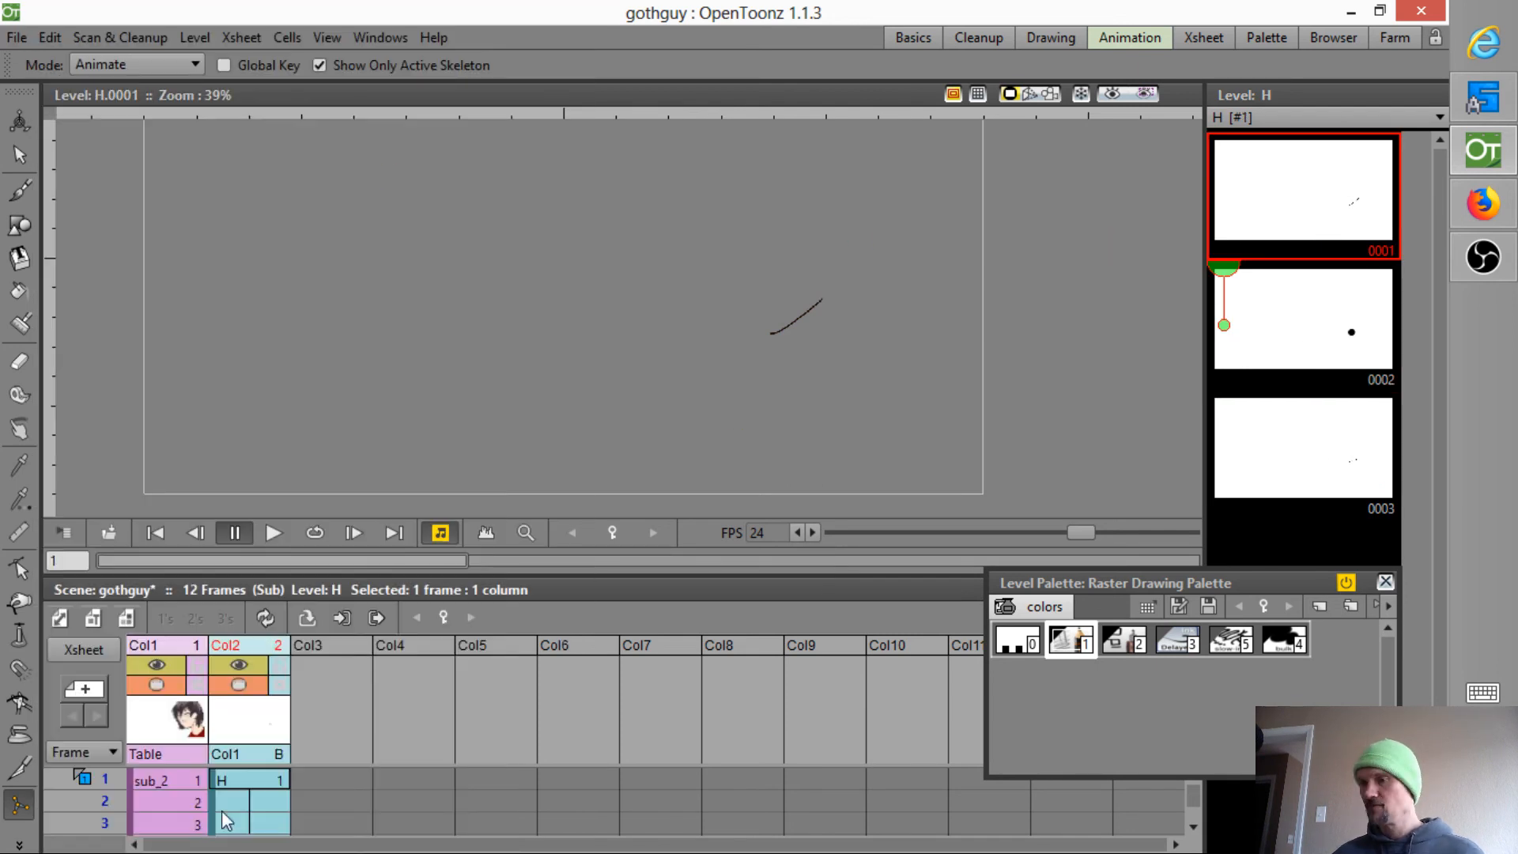
click(1051, 37)
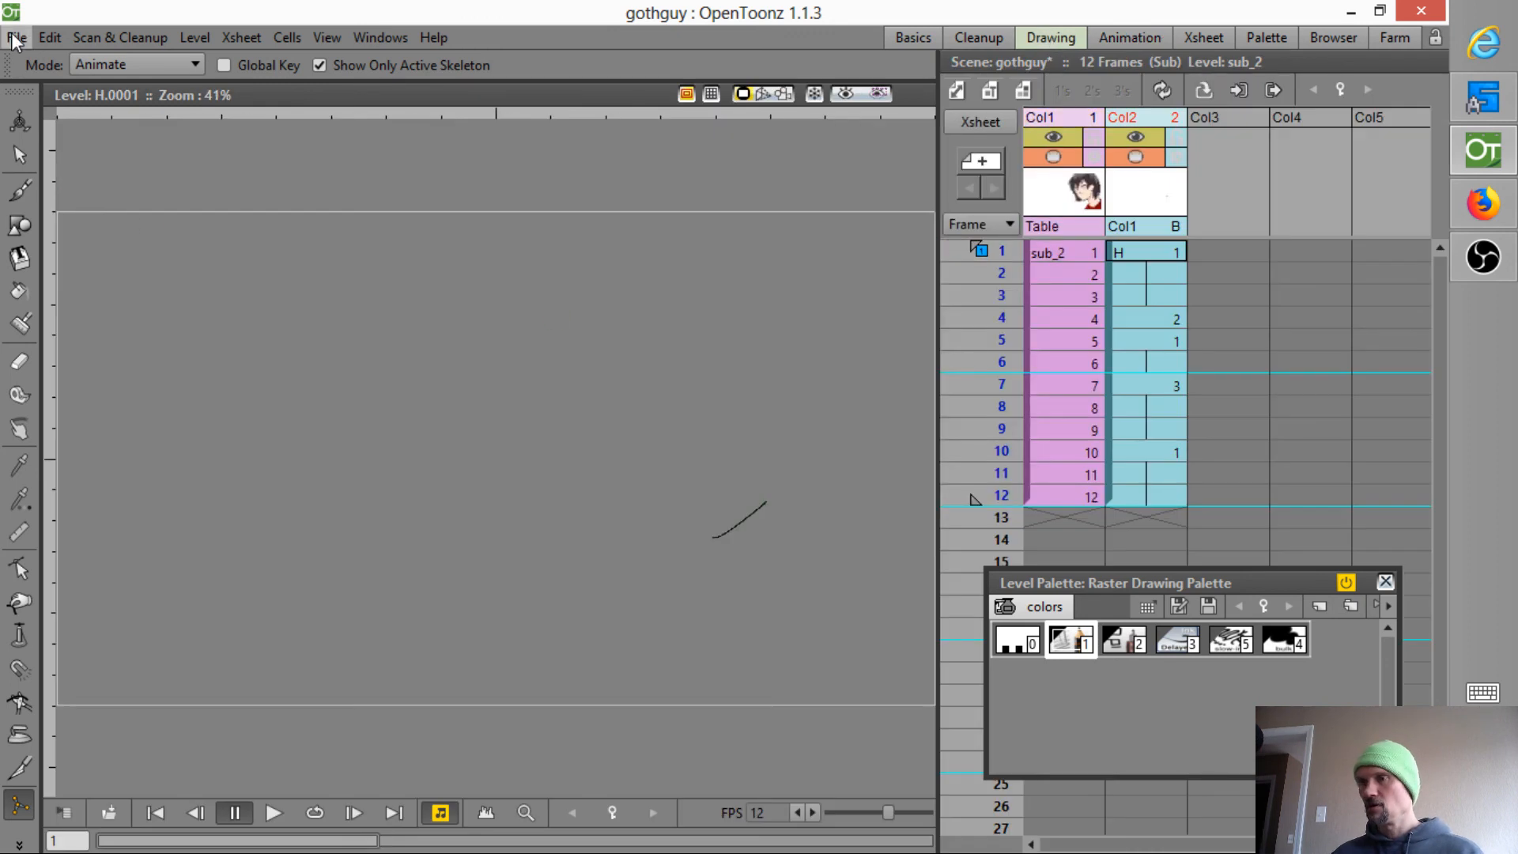
click(14, 39)
click(49, 62)
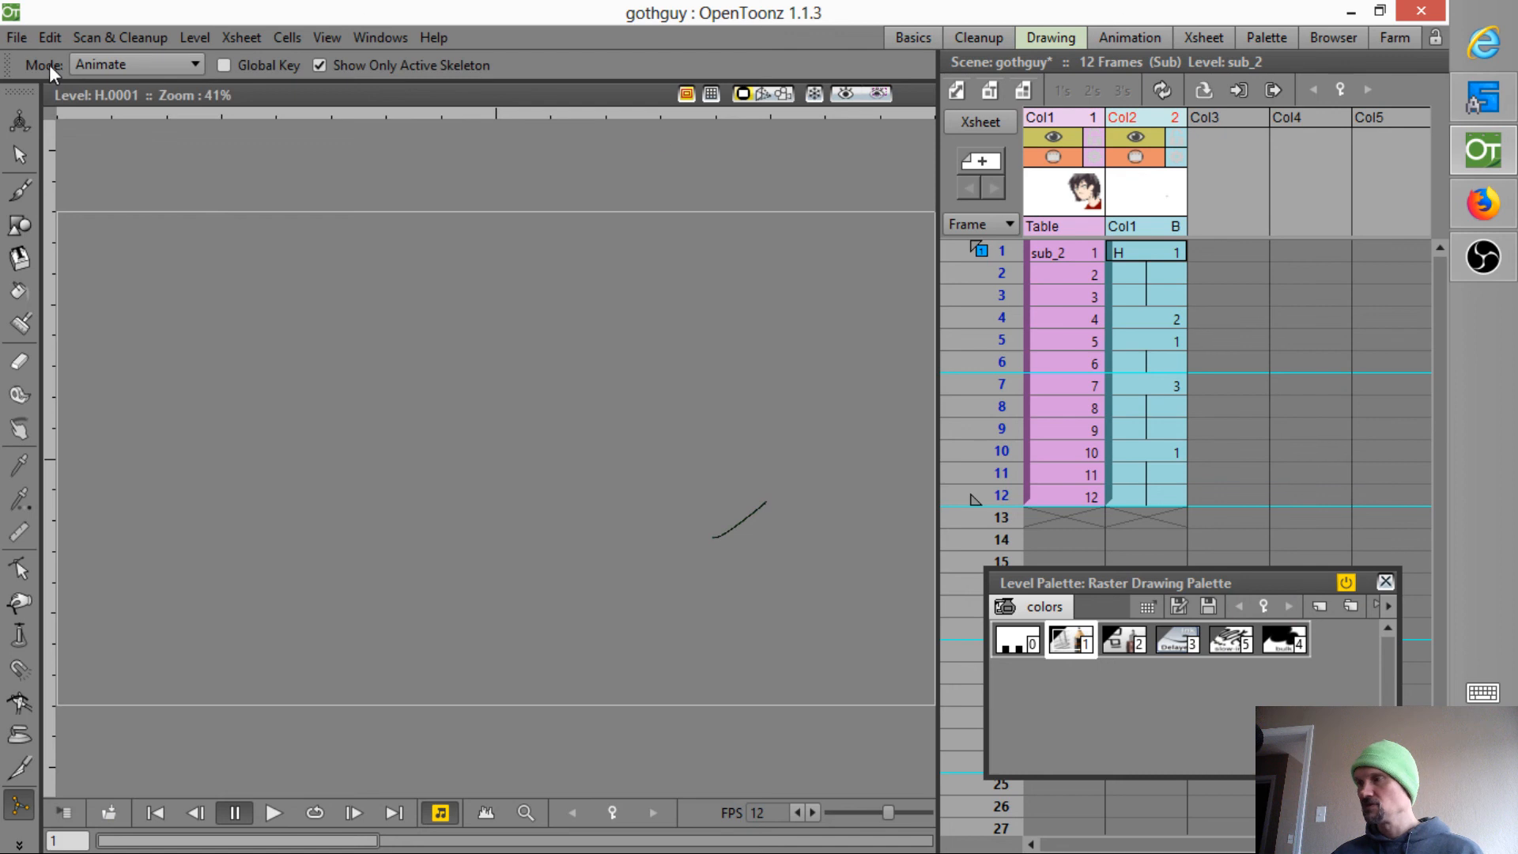
- Close and relaunch OpenToonz, dismiss the update notice, and reopen the gothguy scene
click(1421, 11)
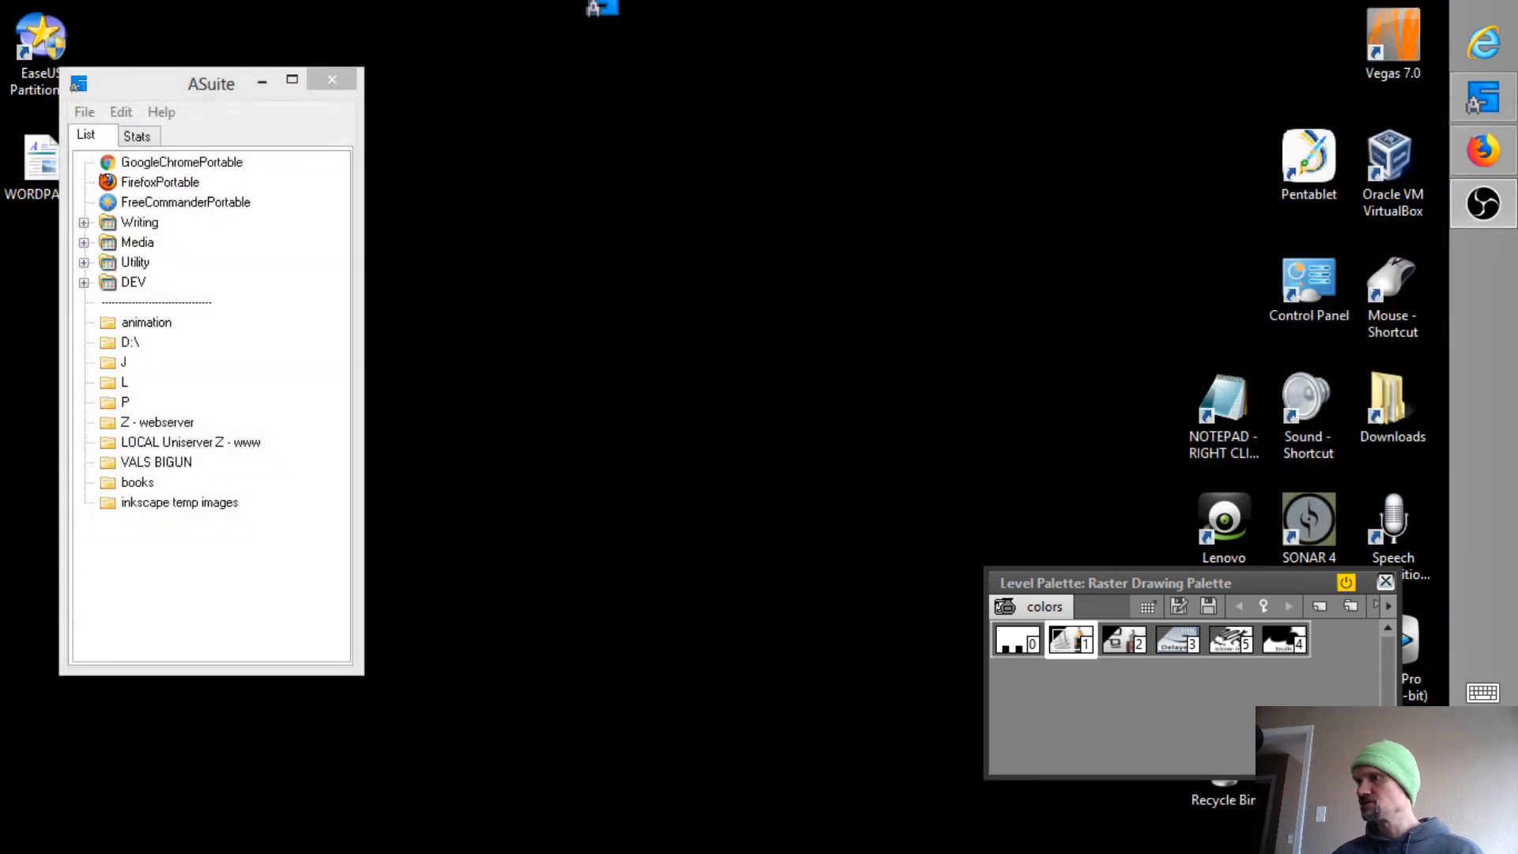
click(597, 8)
mouse_move(657, 174)
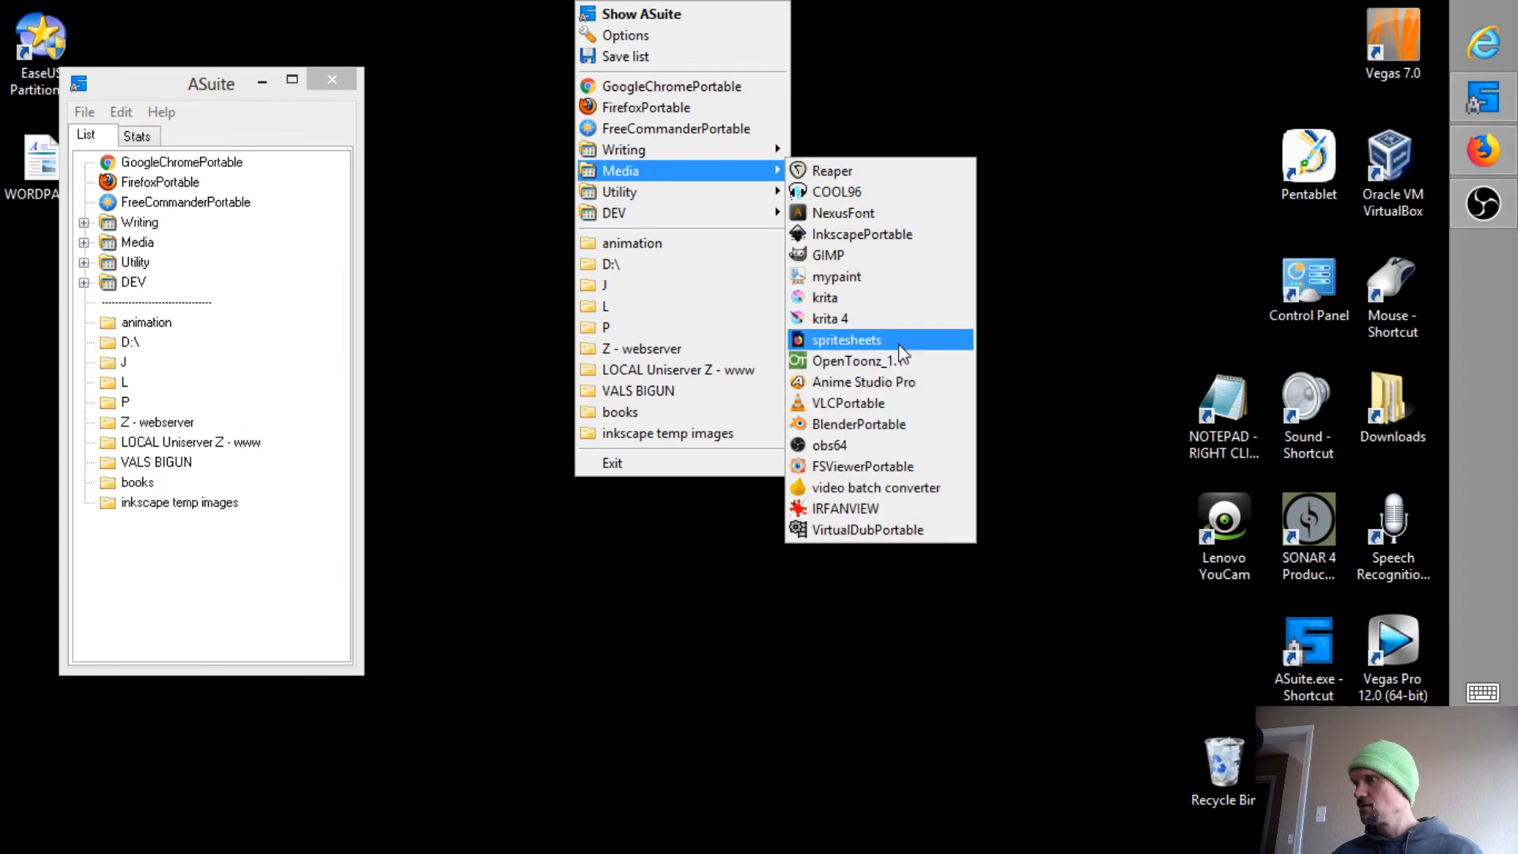
click(891, 362)
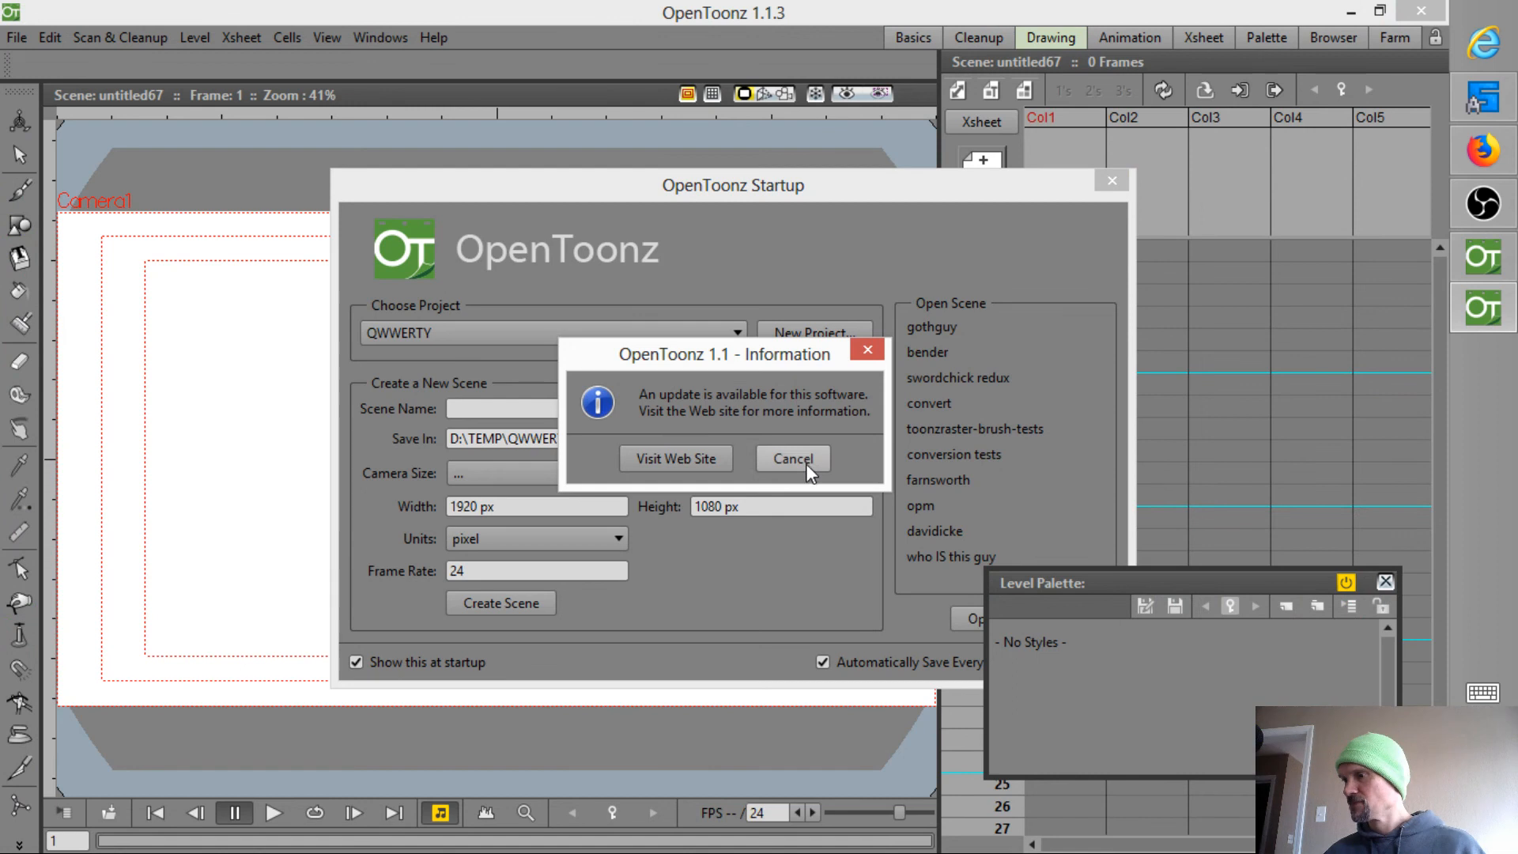
click(805, 460)
click(938, 326)
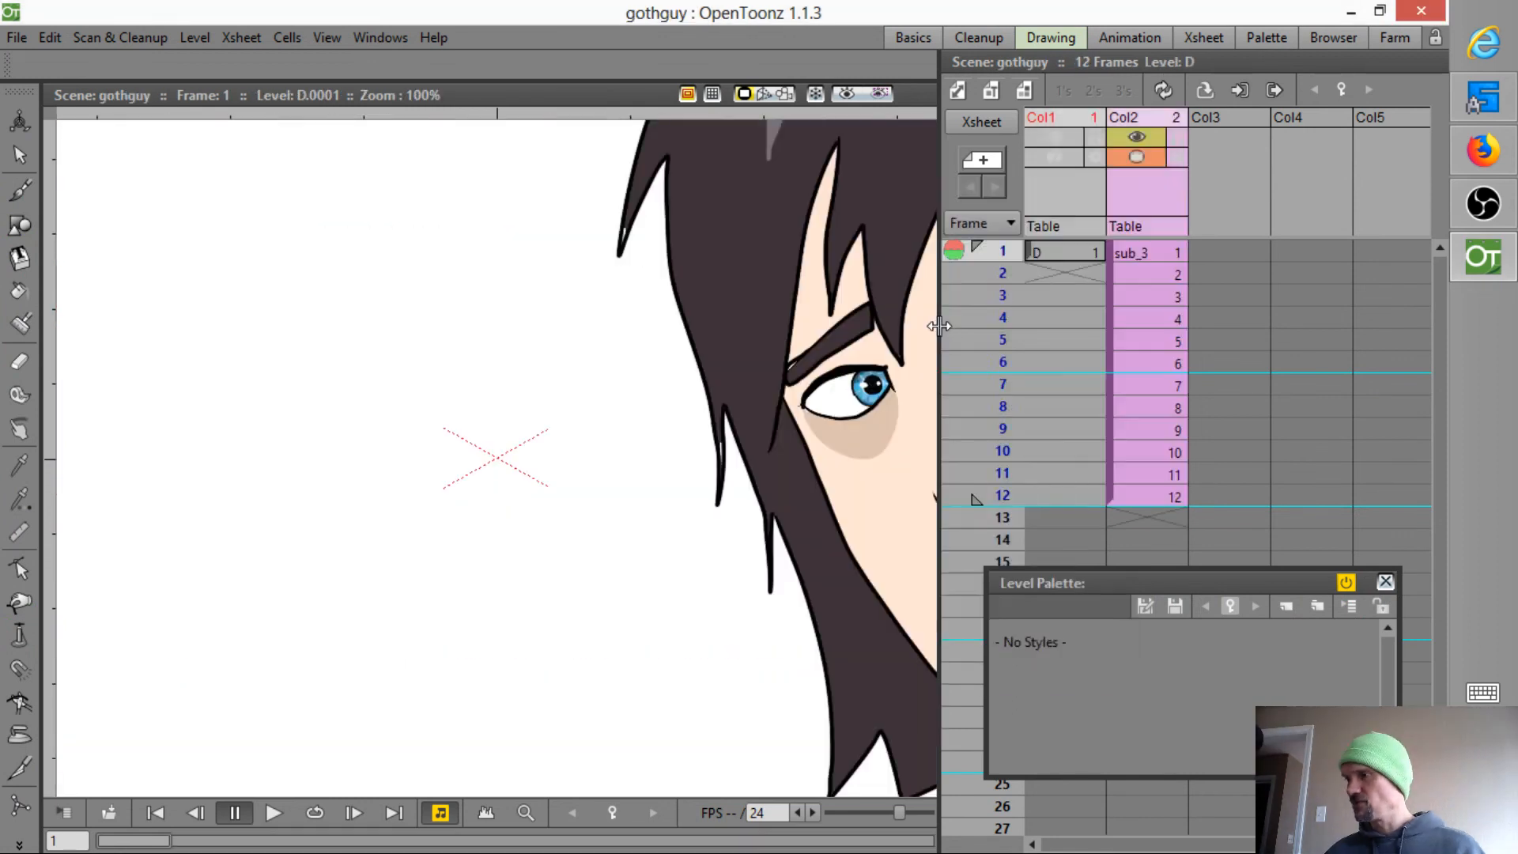
- Select the sub_3 cell at frame 1 of column 2 and cycle it to the next drawing and back
scroll(593, 366, down, 2)
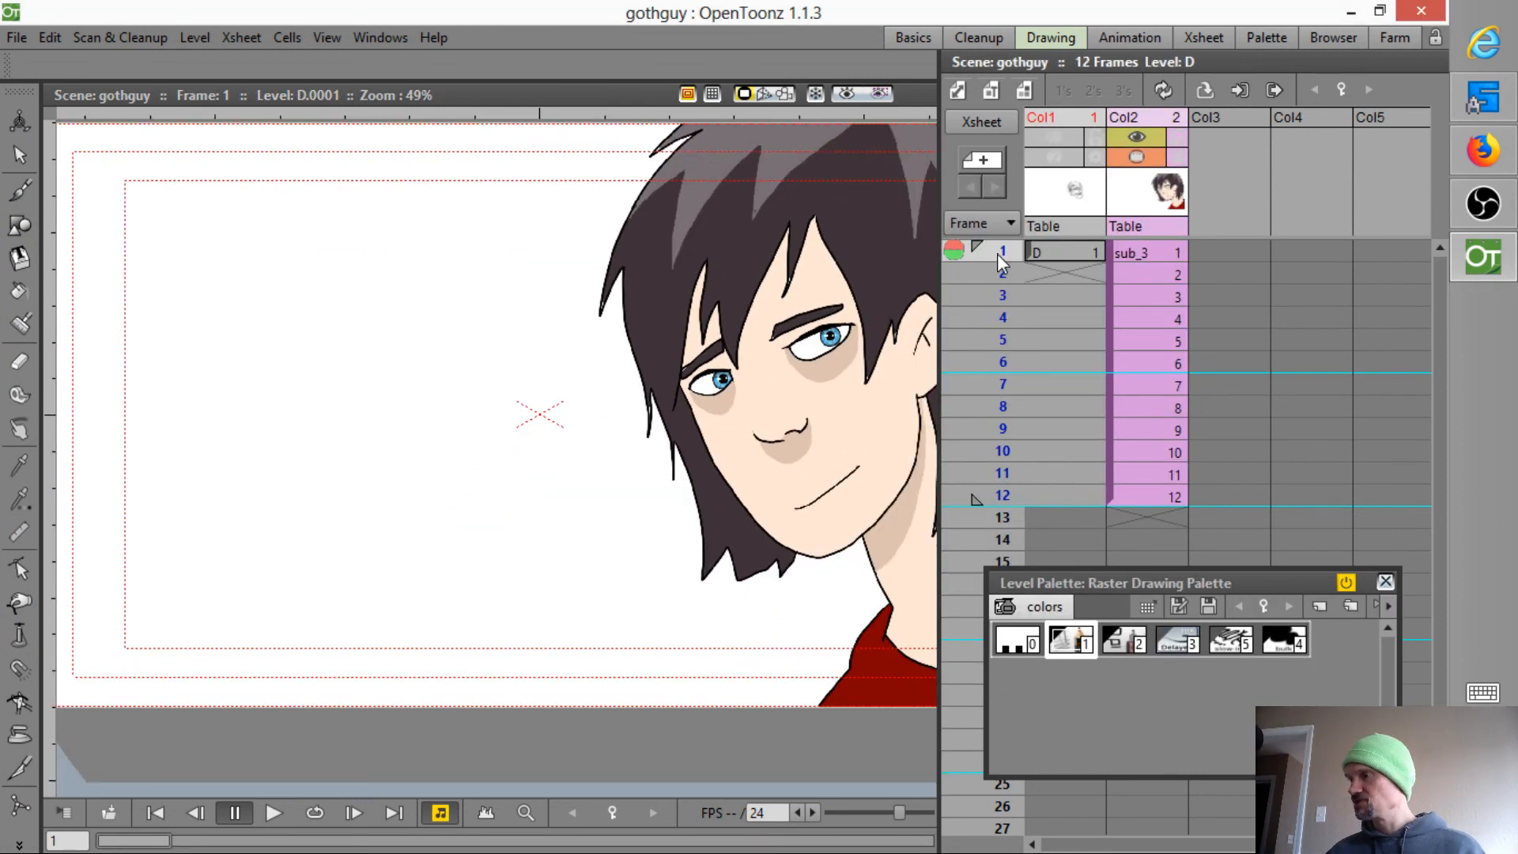
drag(998, 254, 1032, 237)
click(1051, 251)
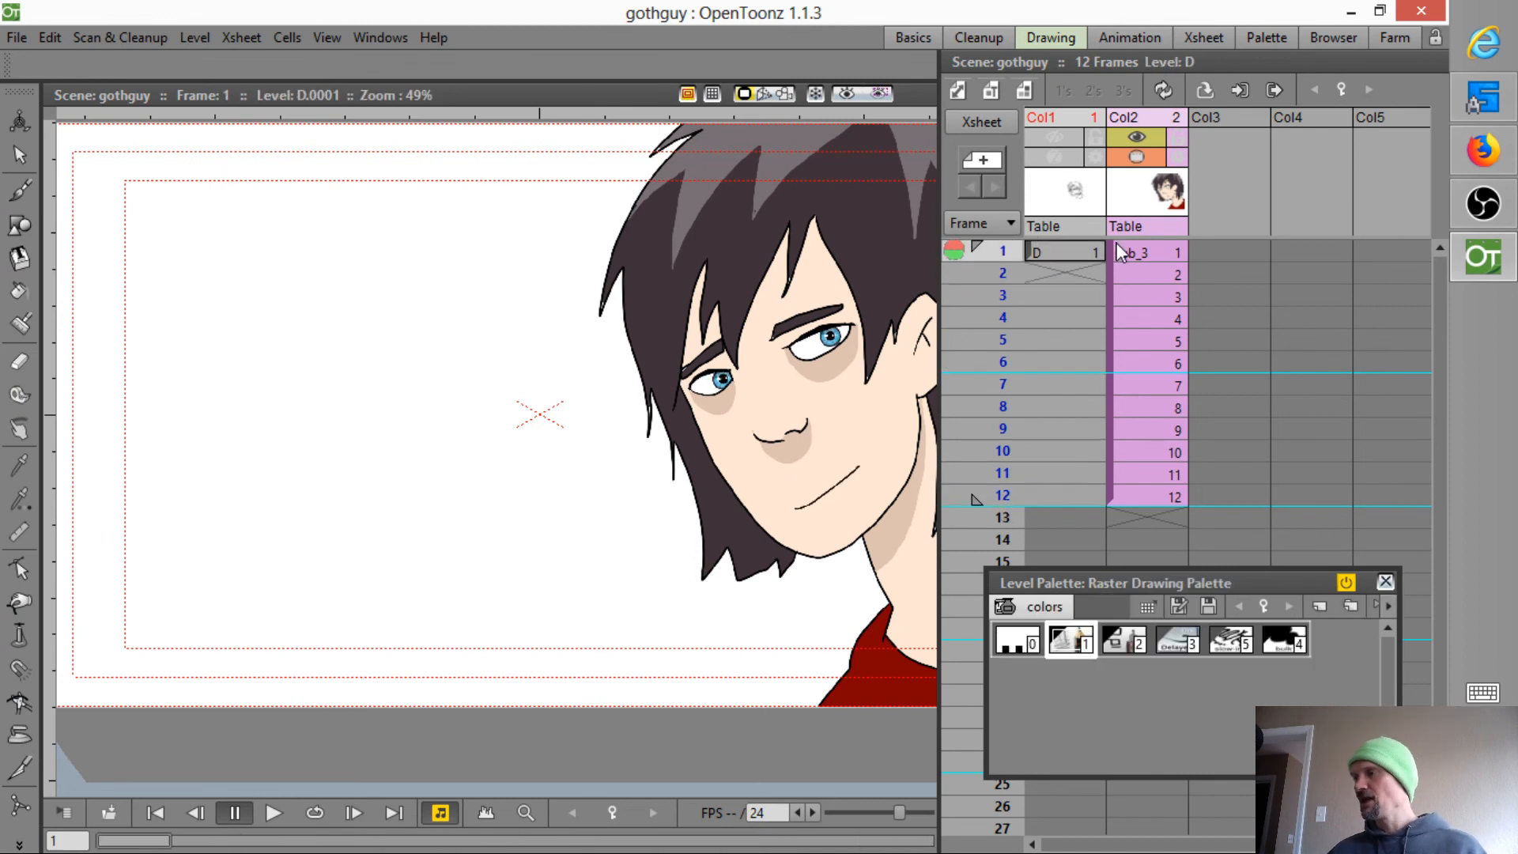
click(1137, 251)
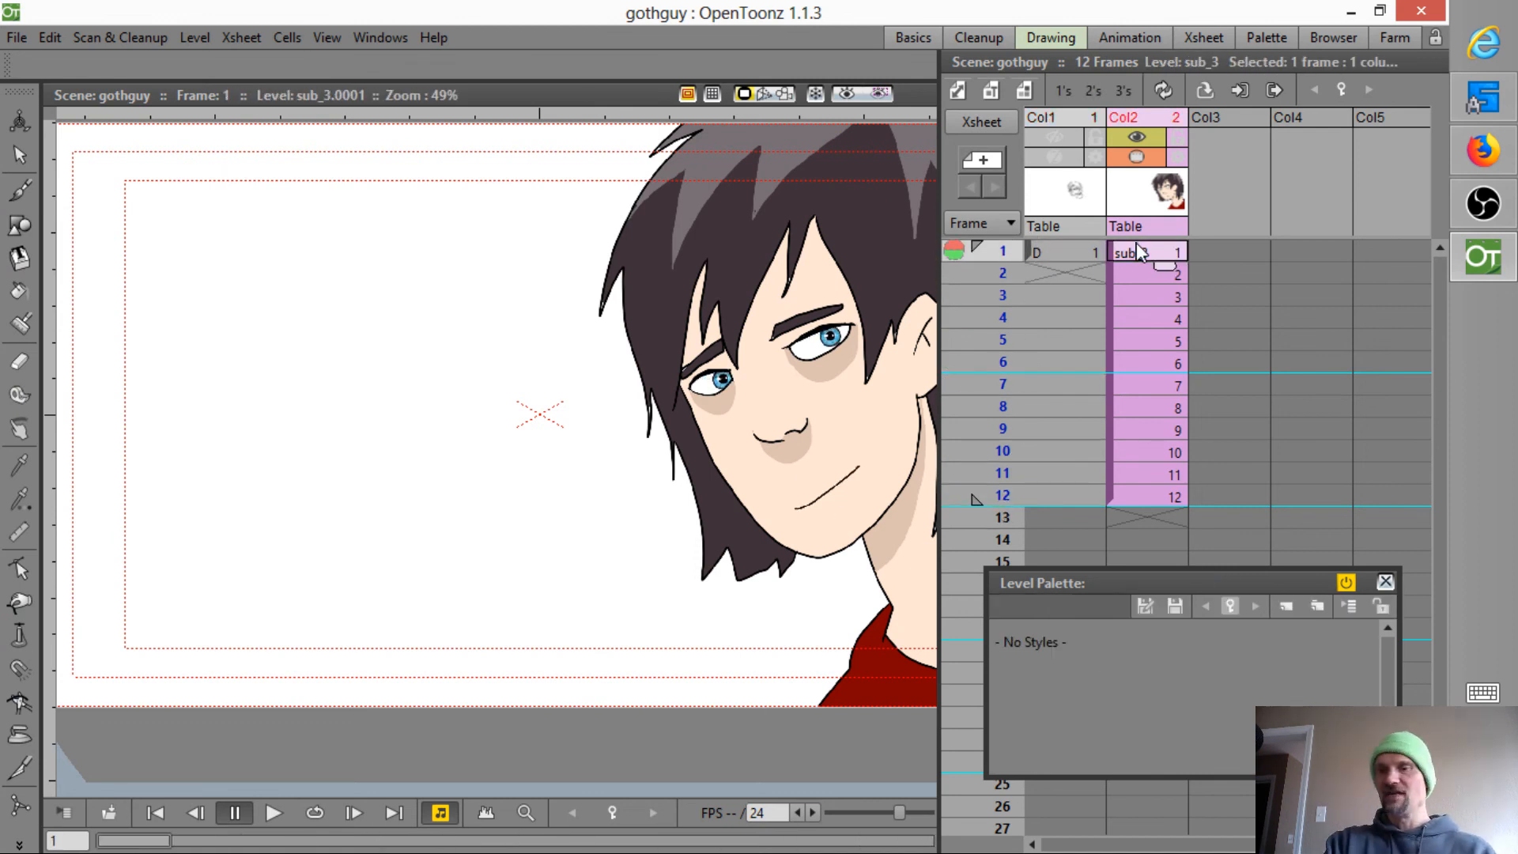
key(alt+Down)
key(alt+Up)
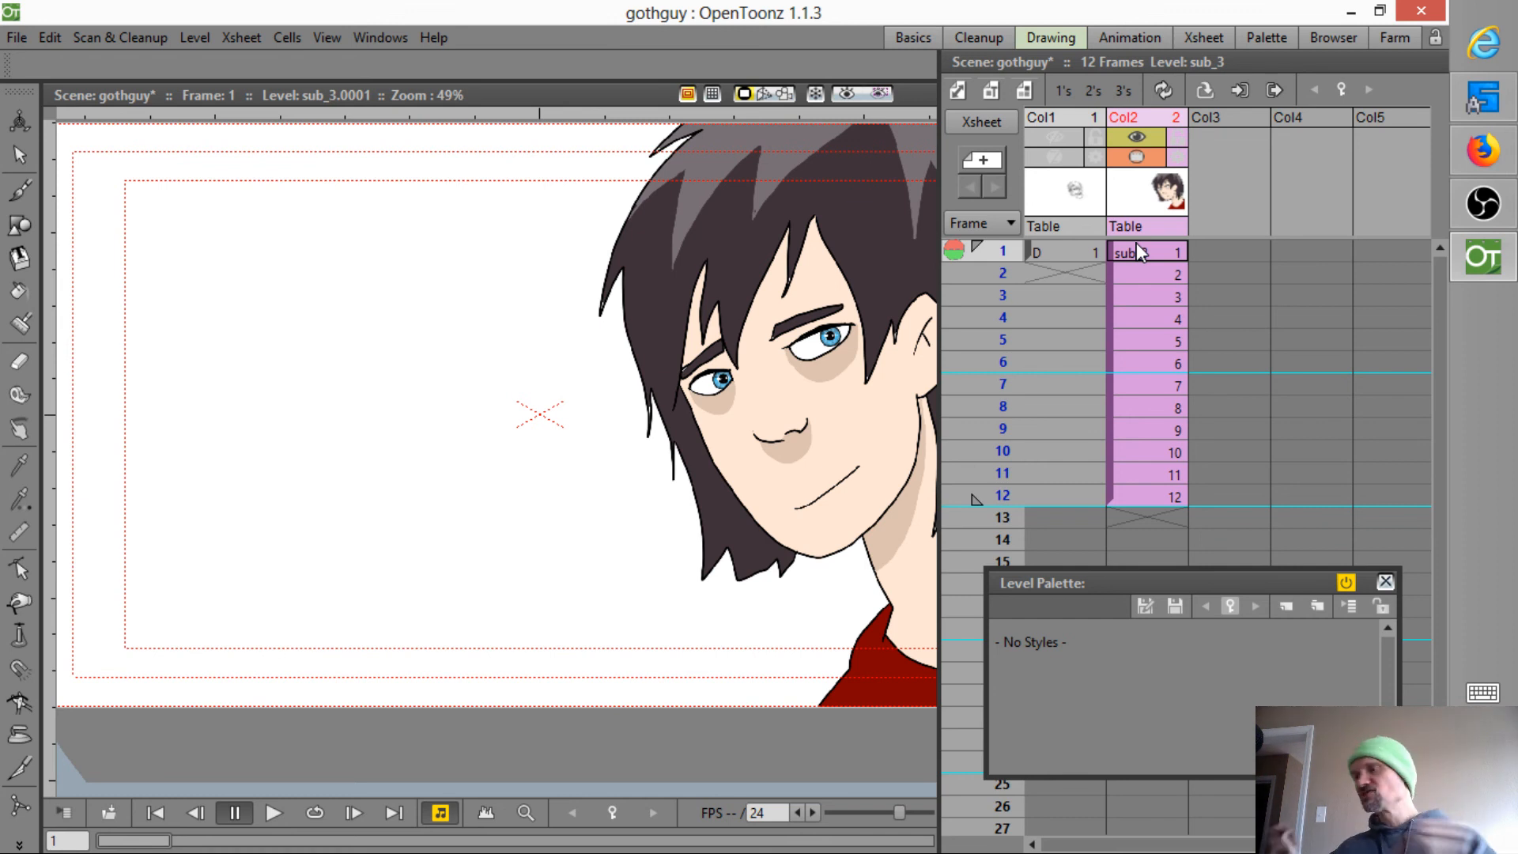
- Move column 2's center point to the neck below the ear, at about 717 px E/W and -98.61 px N/S, with the Animate tool
mouse_move(794, 384)
mouse_down()
mouse_move(638, 361)
mouse_move(586, 410)
mouse_up()
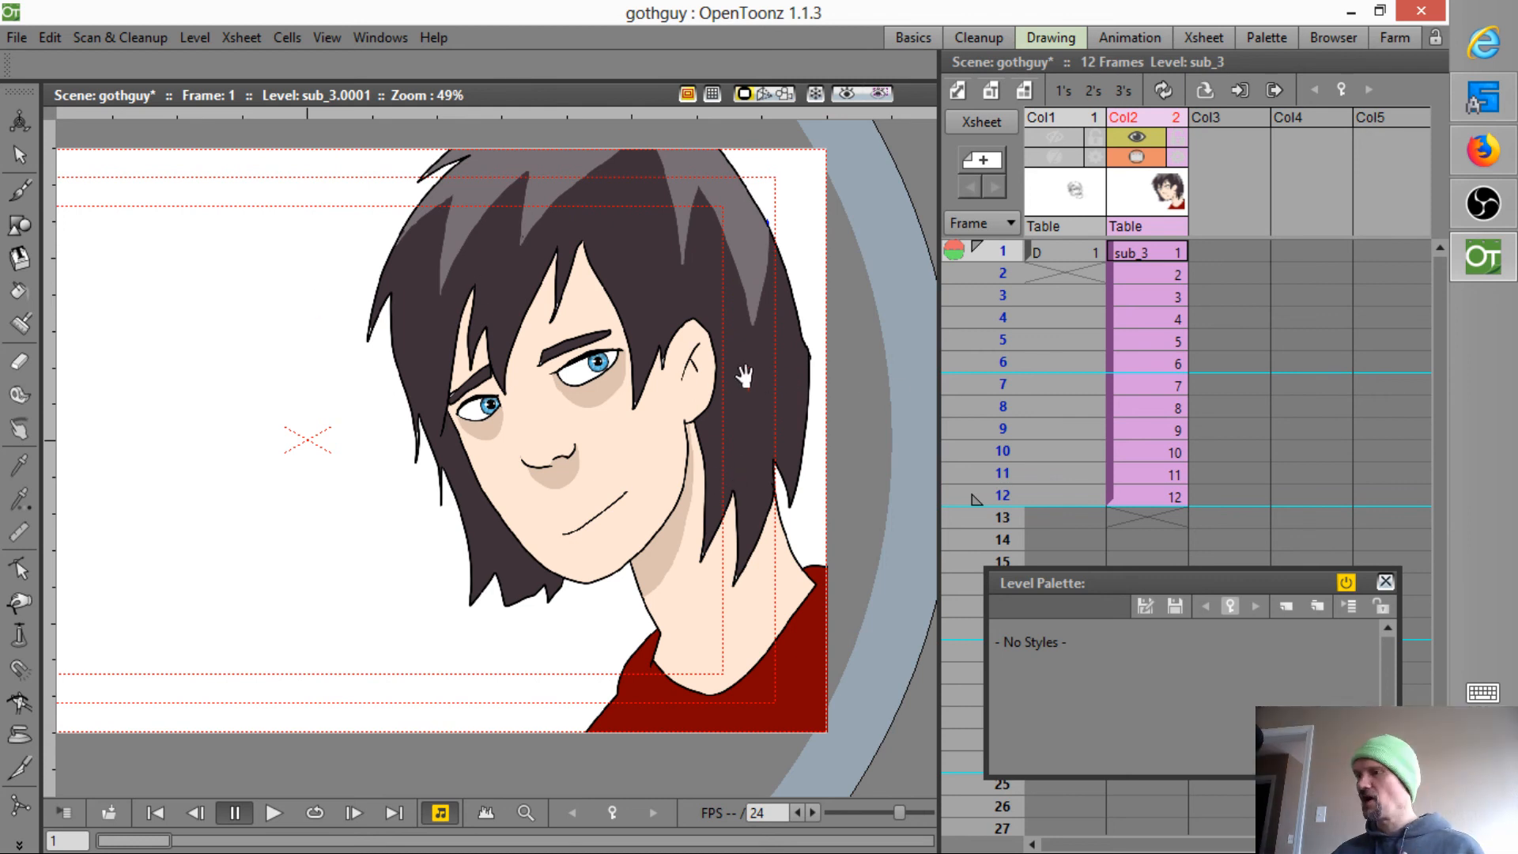
click(20, 807)
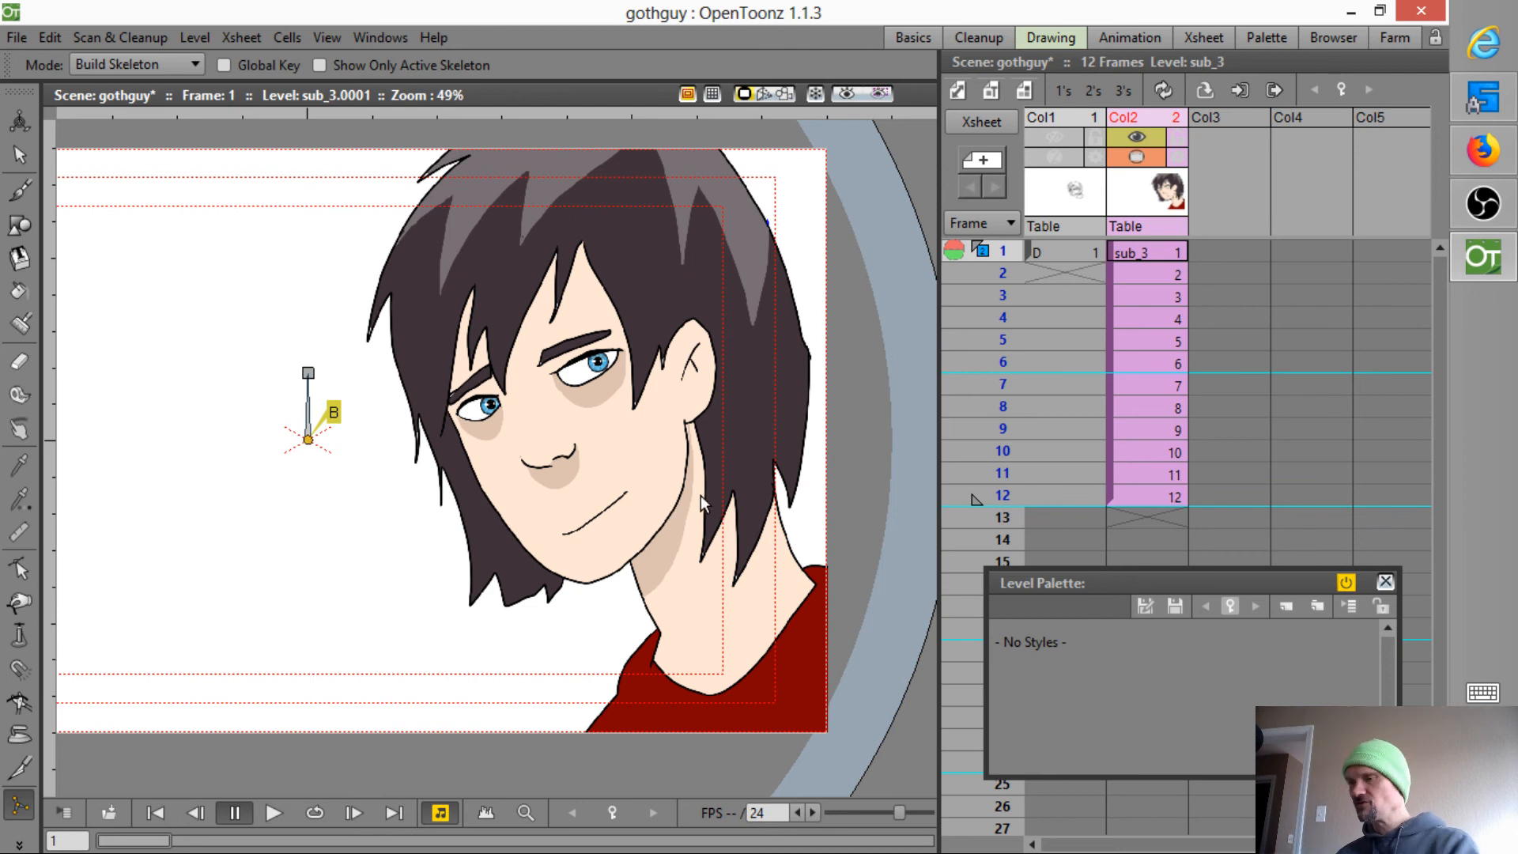
click(19, 120)
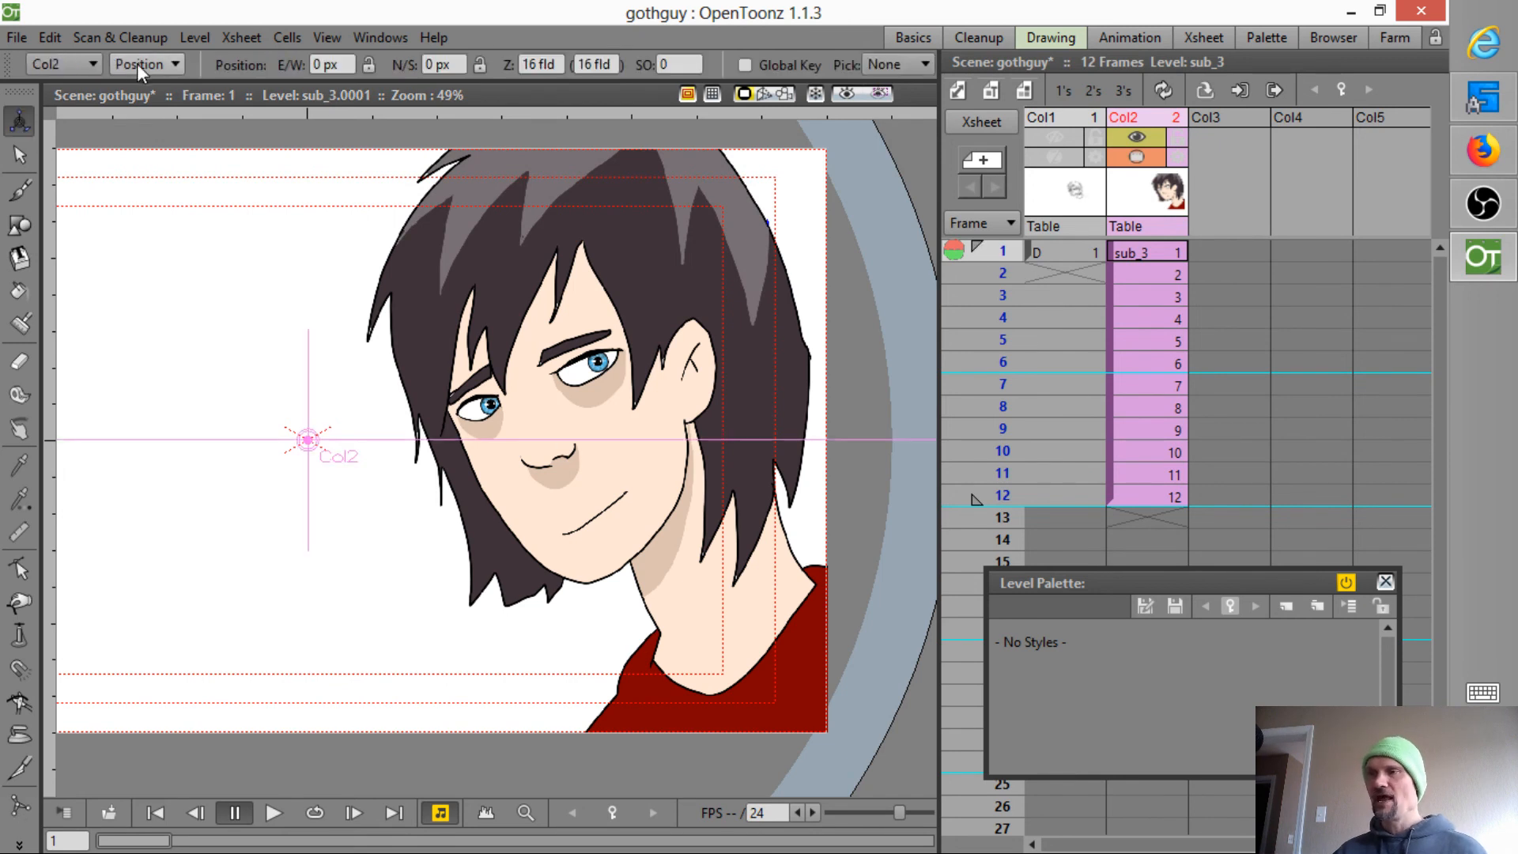
click(172, 69)
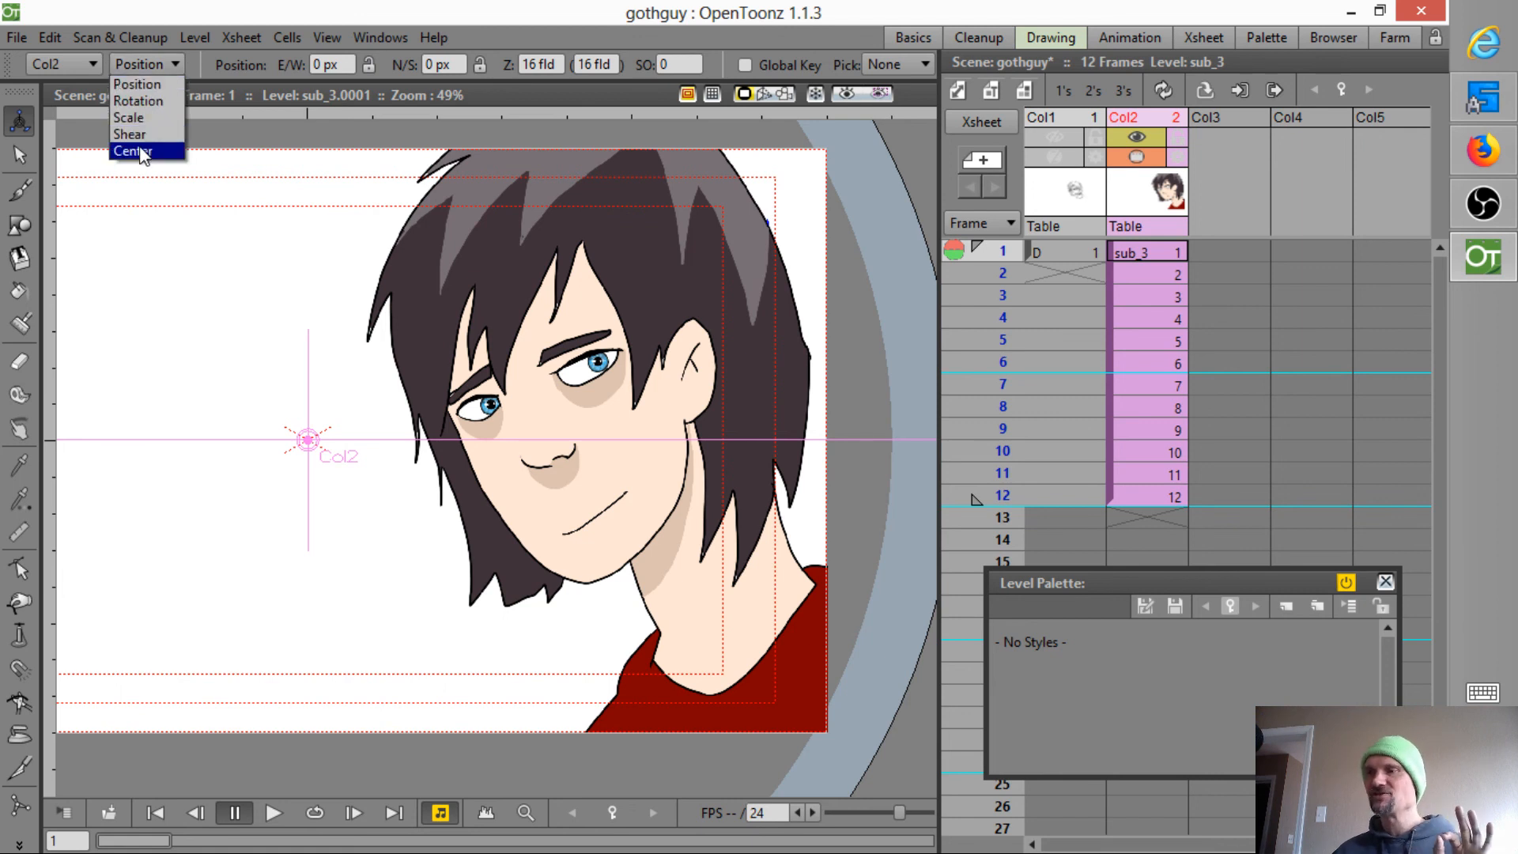
click(142, 151)
mouse_move(308, 438)
mouse_down()
mouse_move(423, 543)
mouse_move(750, 632)
mouse_move(721, 585)
mouse_move(708, 491)
mouse_up()
- Rotate the sub_3 column about its center to -0.21° at frame 1
click(136, 60)
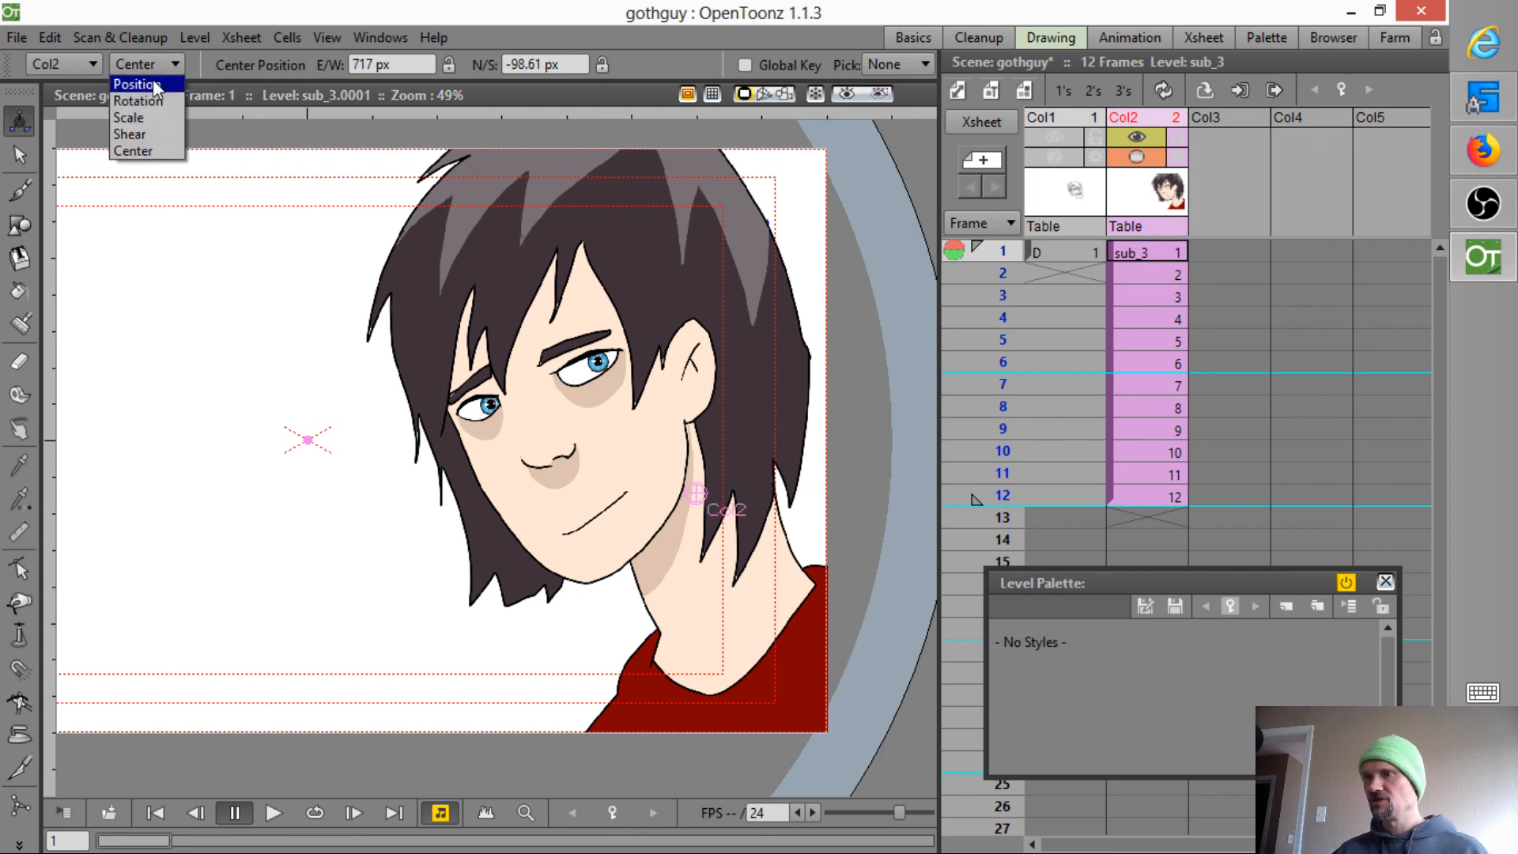
click(155, 101)
mouse_move(378, 333)
mouse_down()
mouse_move(340, 435)
mouse_move(390, 291)
mouse_move(387, 345)
mouse_up()
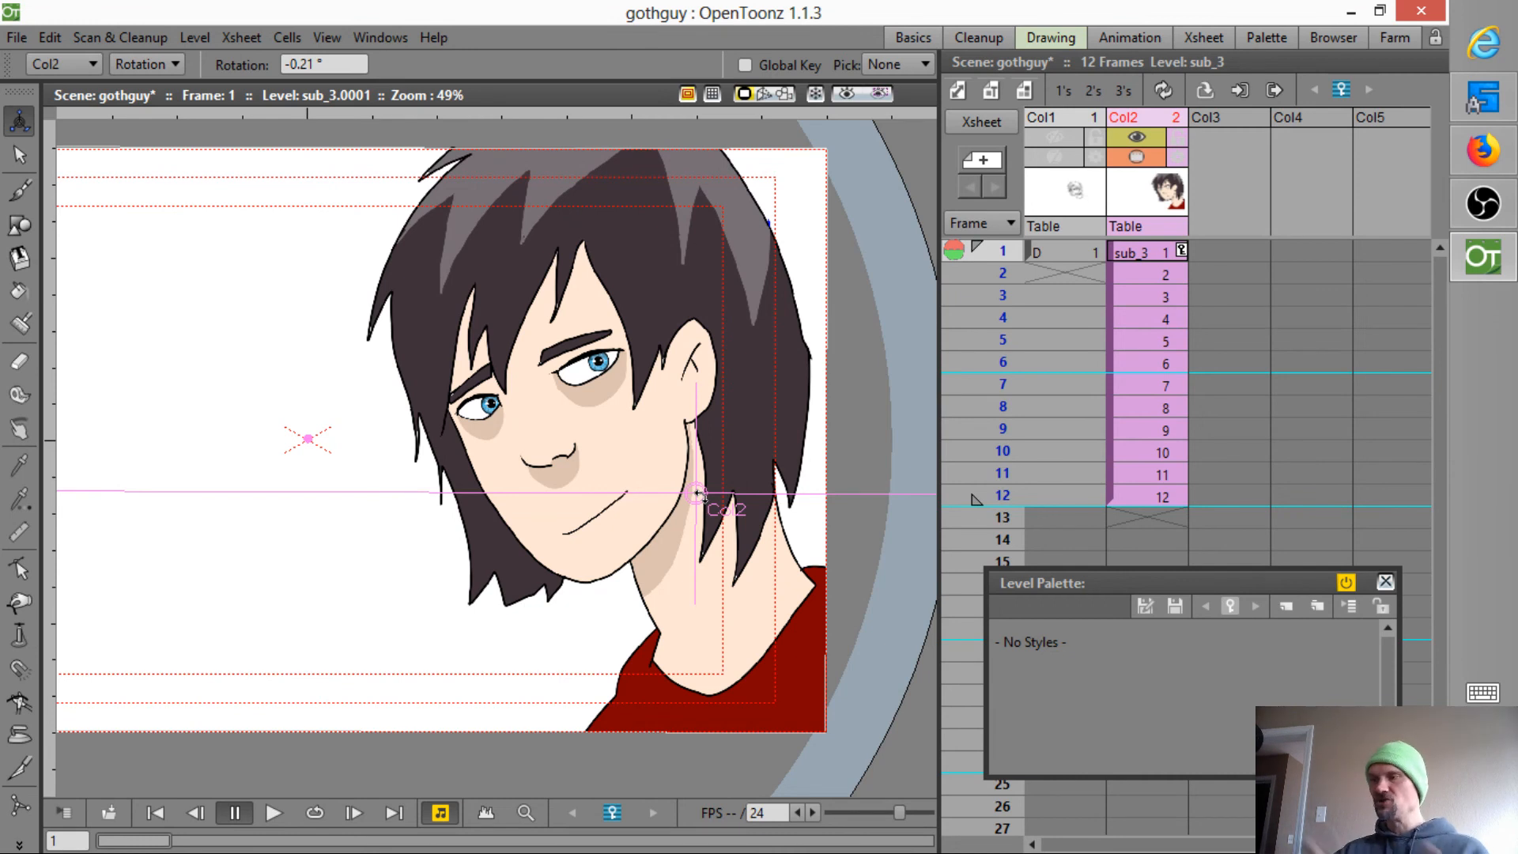
- Compare the Skeleton tool's hook on column 2 with the Animate tool's rotation center at frame 1
click(18, 805)
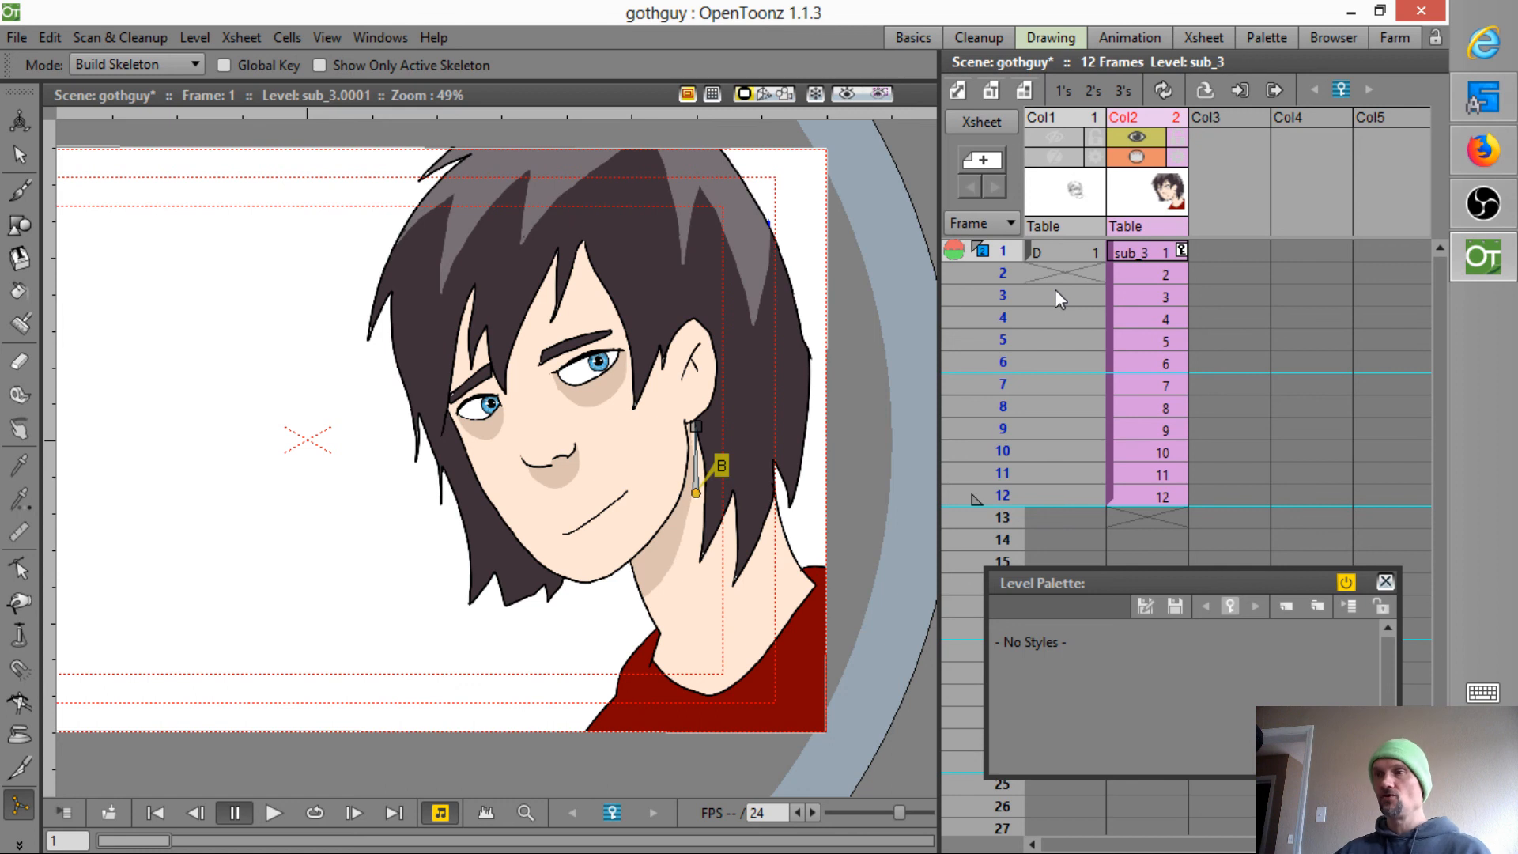
click(30, 118)
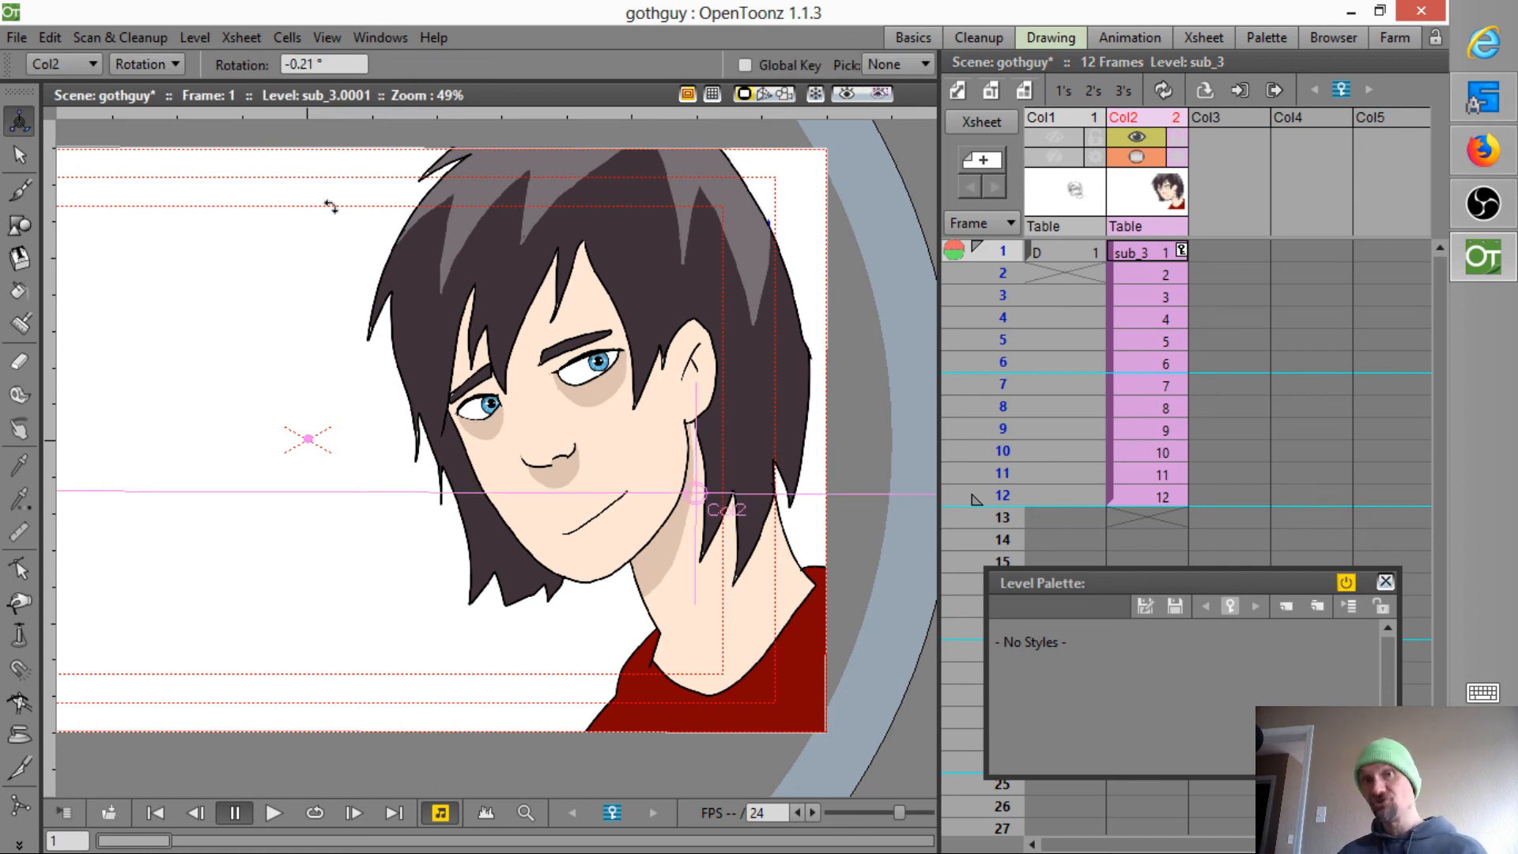
click(165, 64)
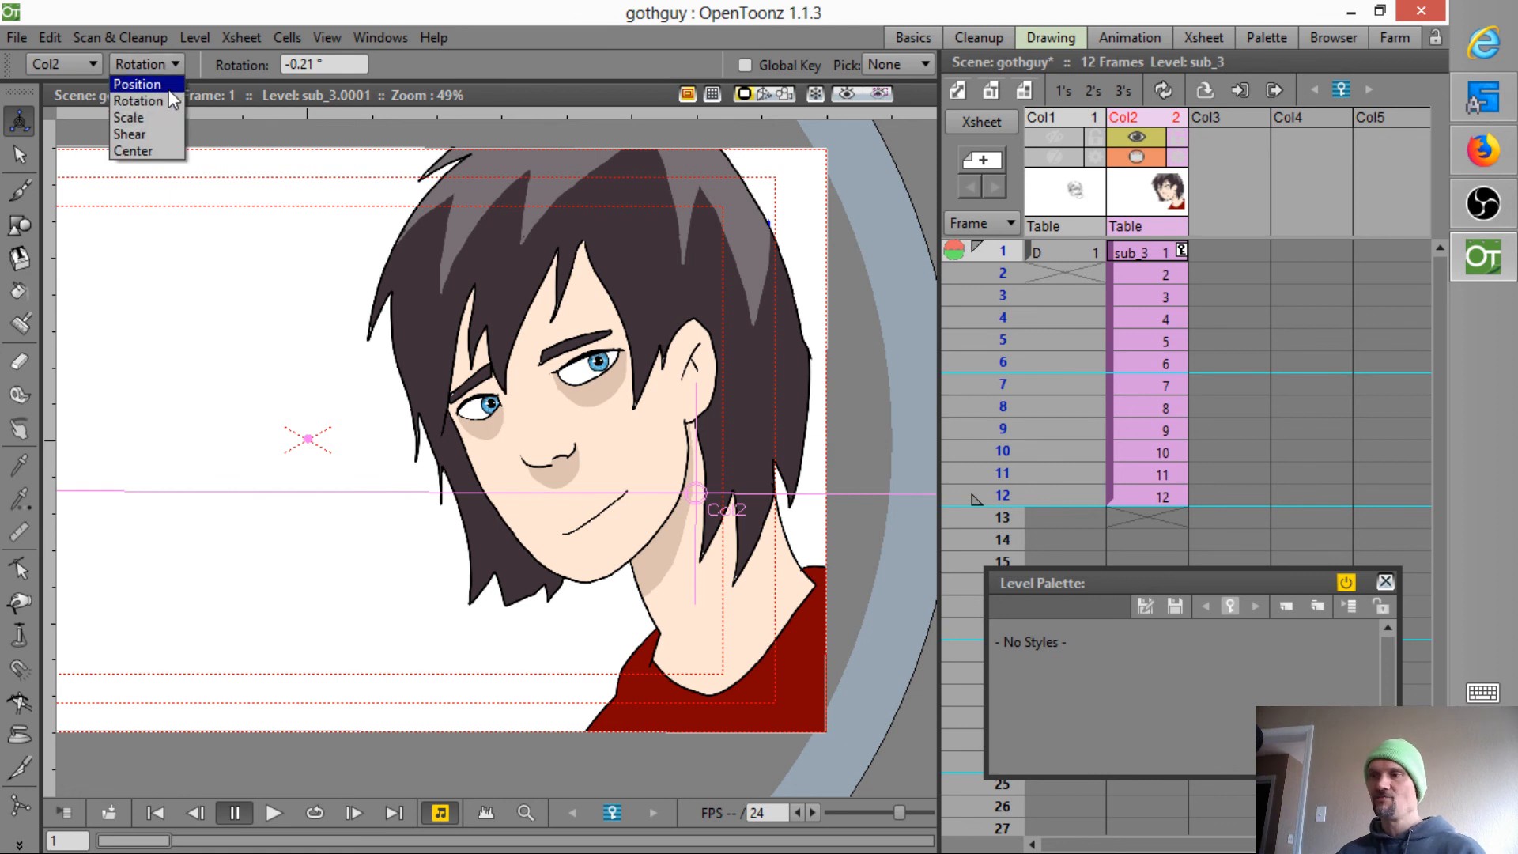
click(150, 101)
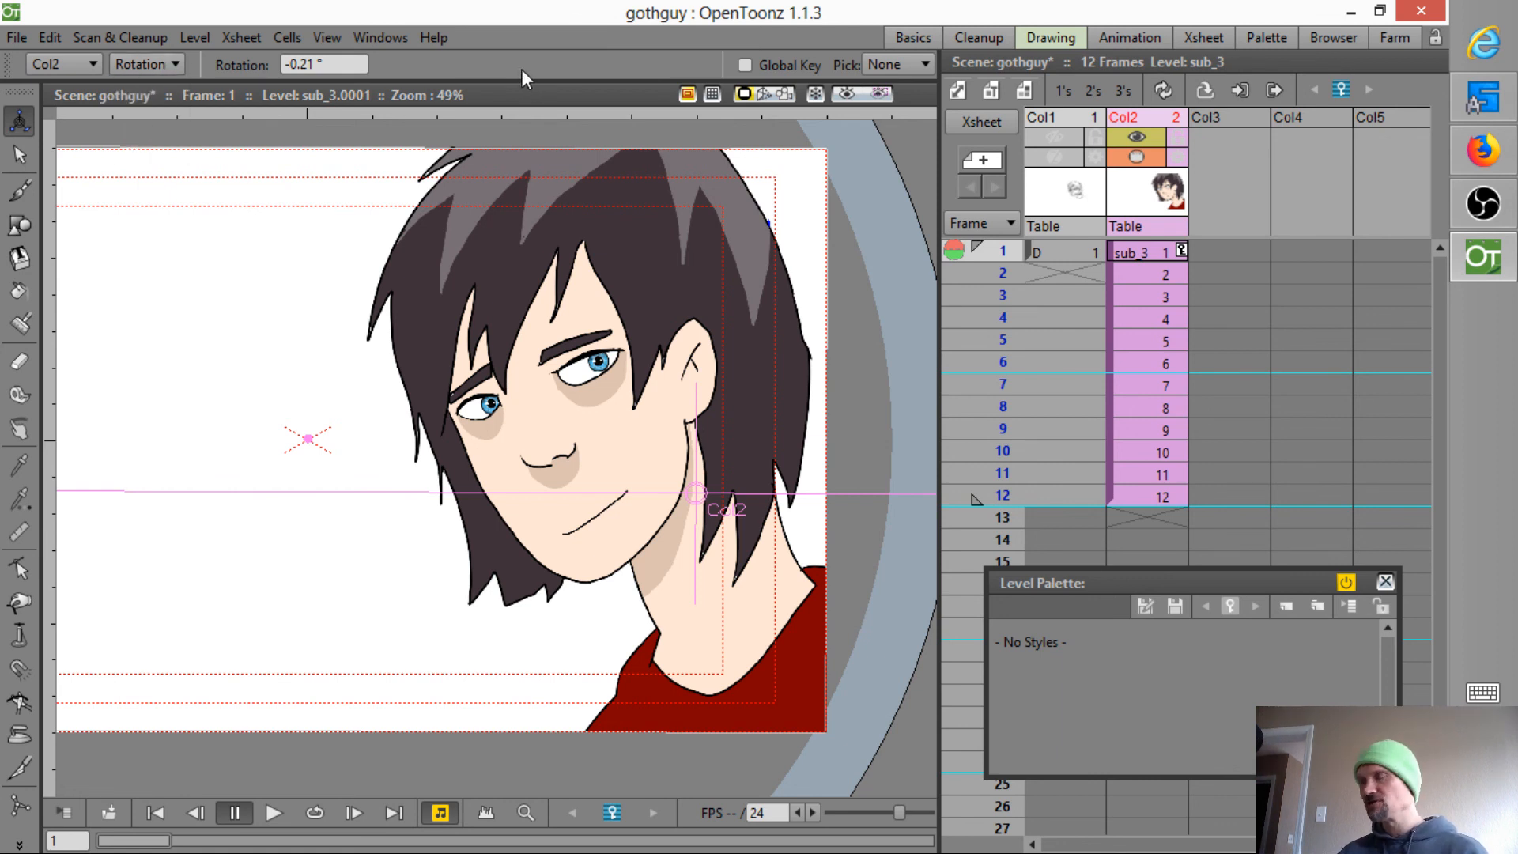
click(19, 805)
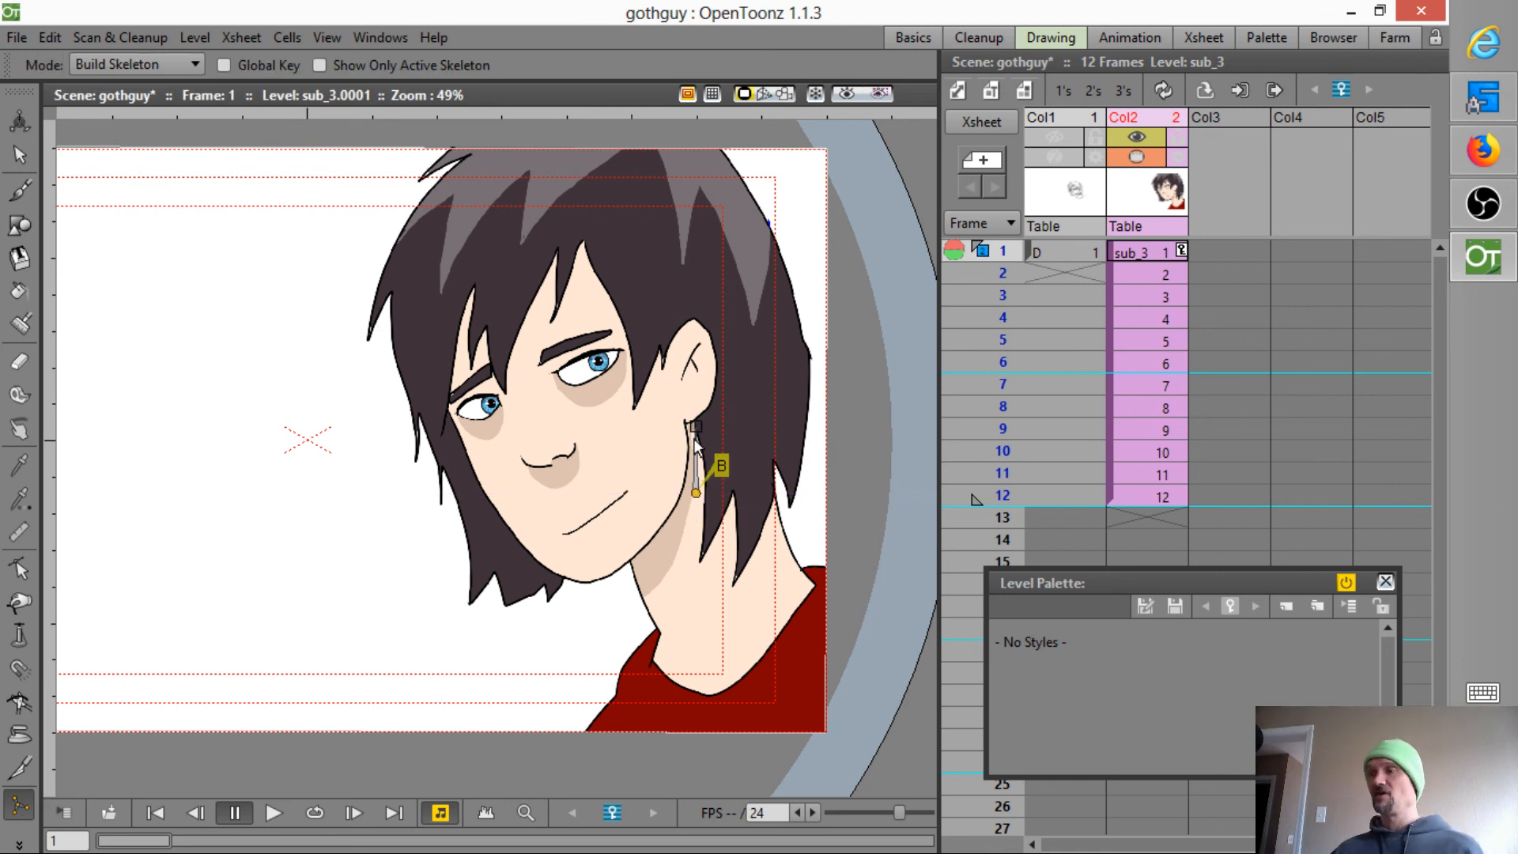
mouse_move(1003, 253)
mouse_down()
mouse_move(985, 403)
mouse_move(971, 245)
mouse_up()
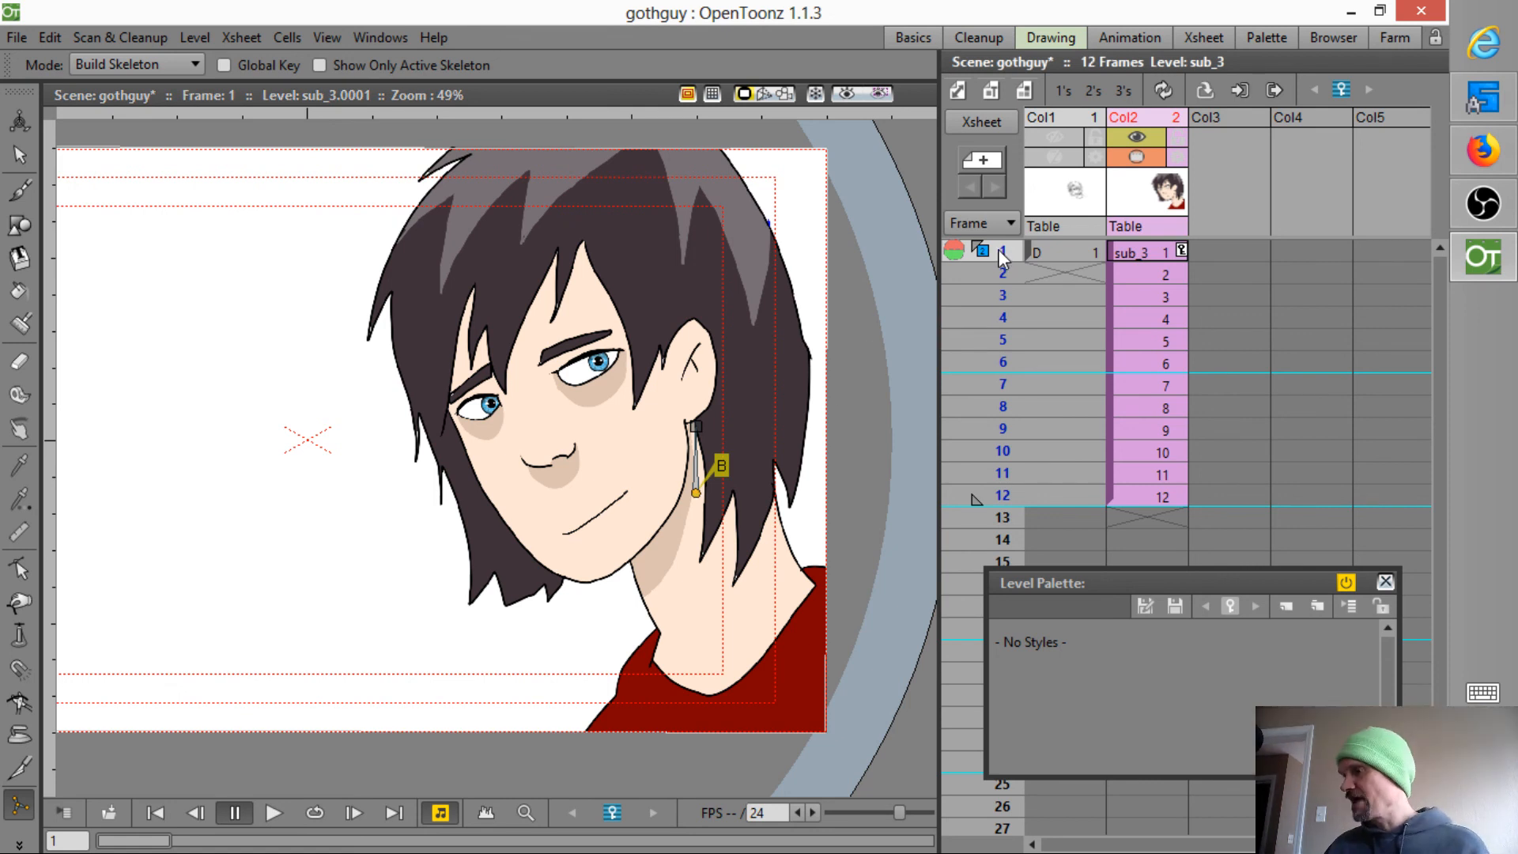
- Create a mesh from the sub_3 cell at frame 1 with an edge length of about 77.5 px, 300 DPI and margin 5
click(1150, 249)
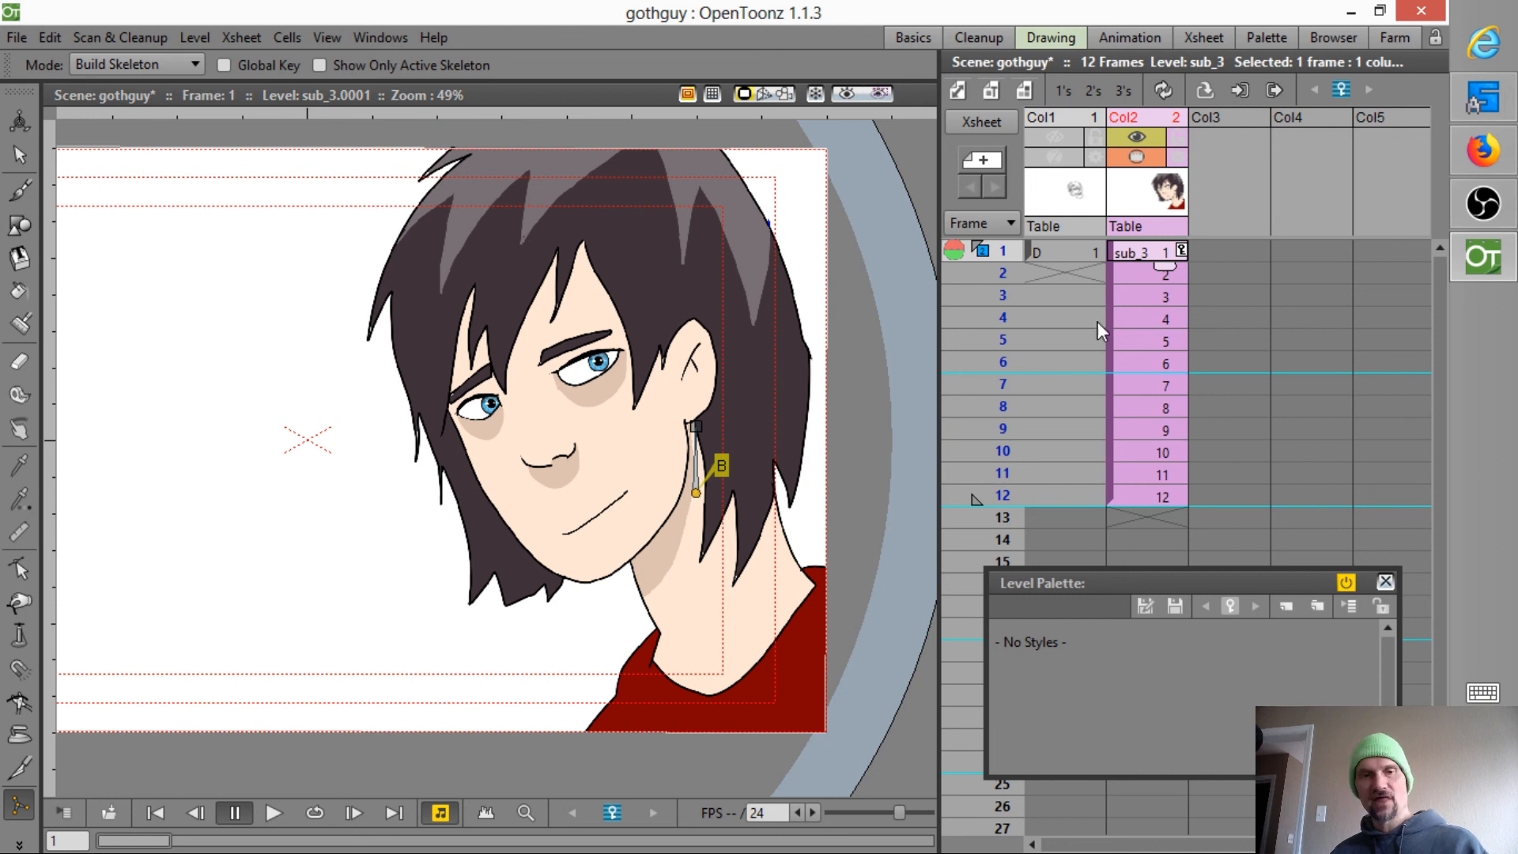
key(x)
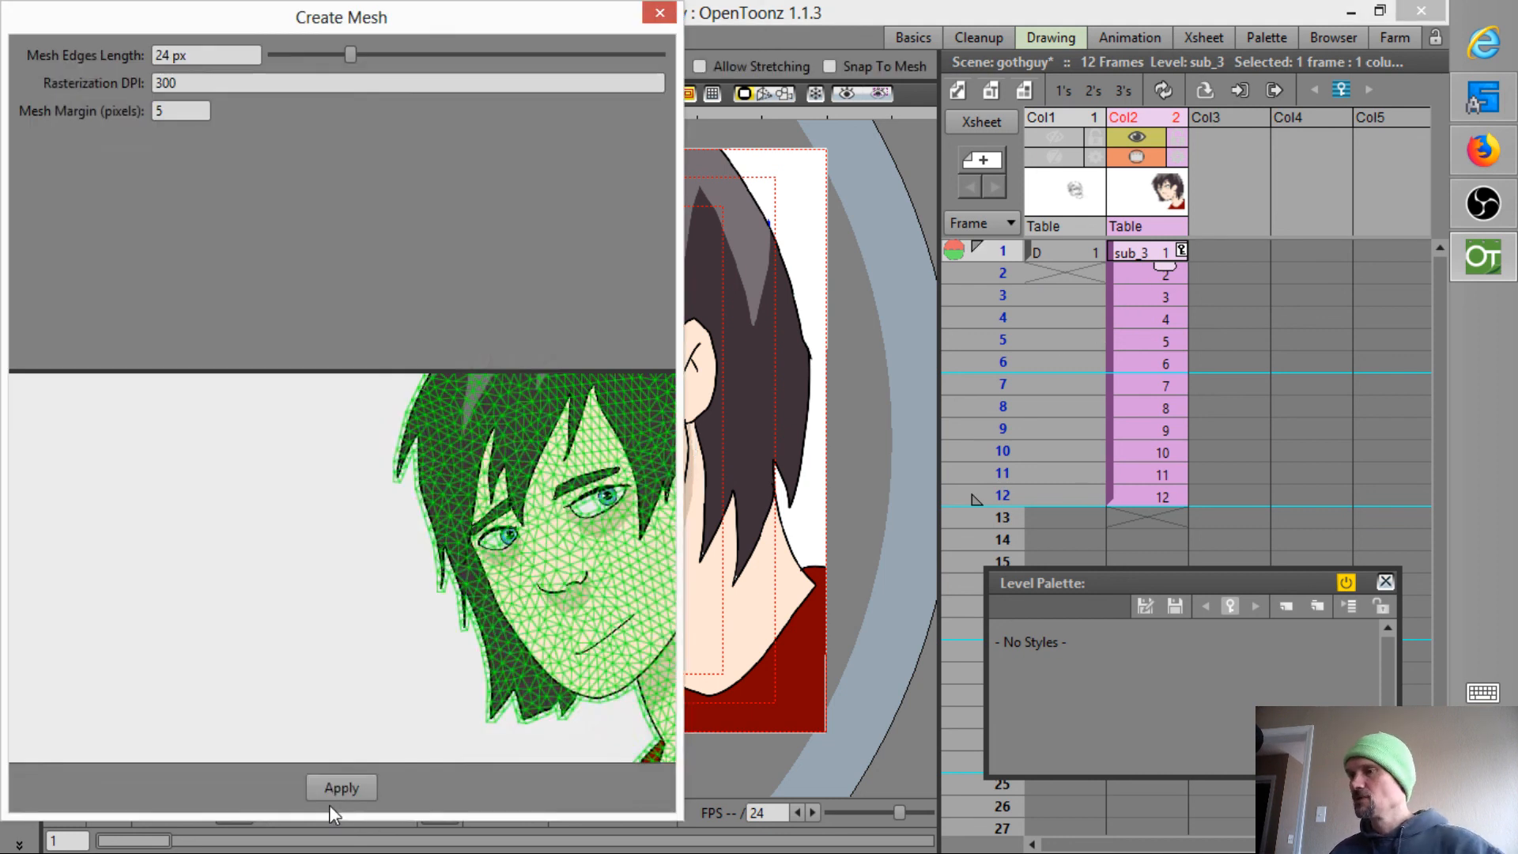
drag(525, 644, 388, 657)
drag(343, 54, 529, 79)
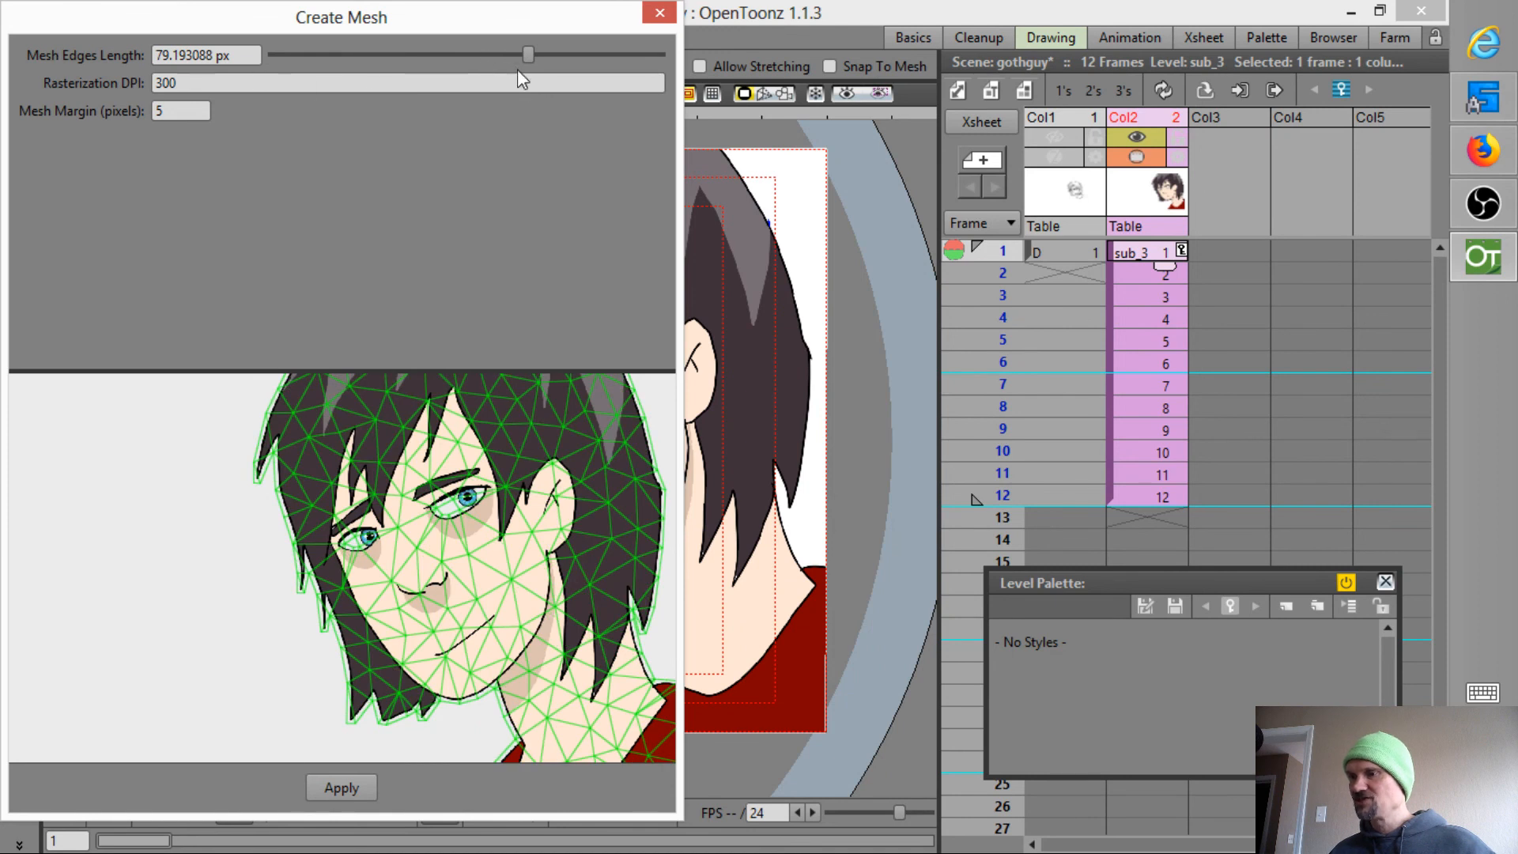
mouse_move(525, 54)
mouse_down()
mouse_move(498, 51)
mouse_move(532, 56)
mouse_up()
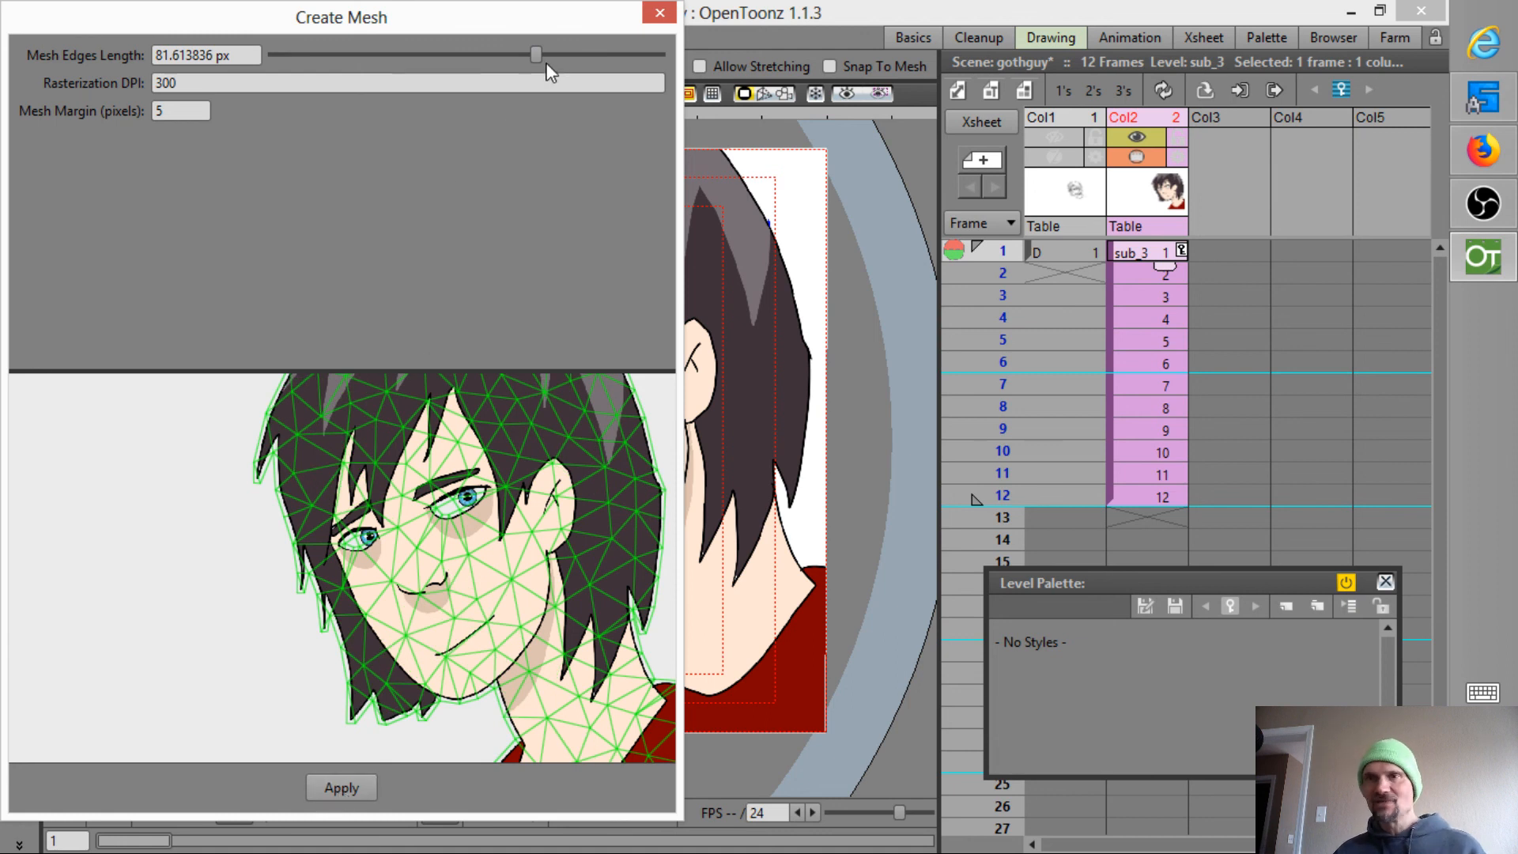
mouse_move(539, 50)
mouse_down()
mouse_move(553, 95)
mouse_move(521, 54)
mouse_up()
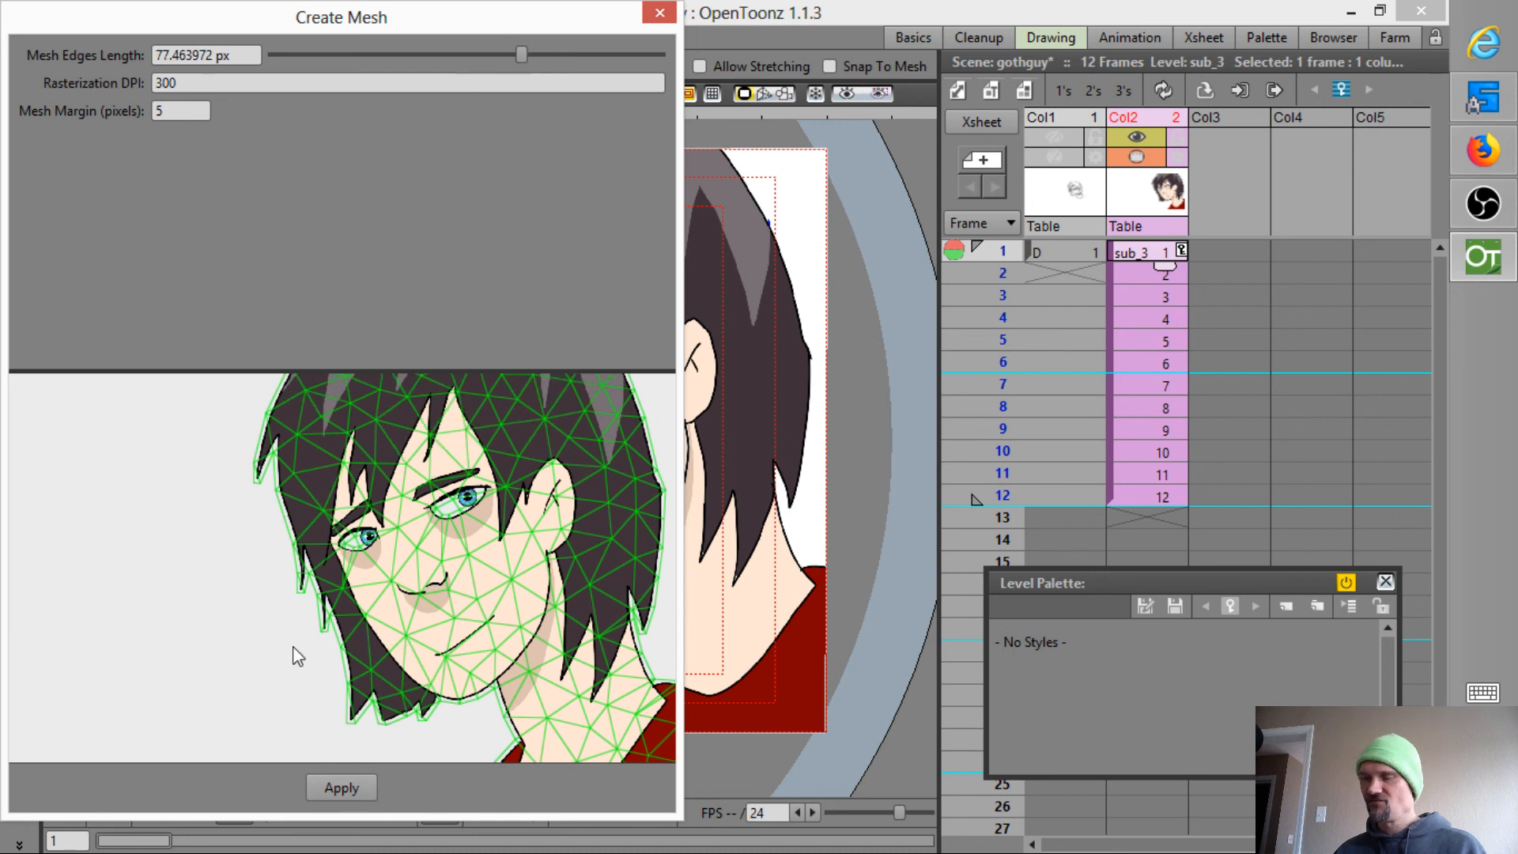
click(341, 788)
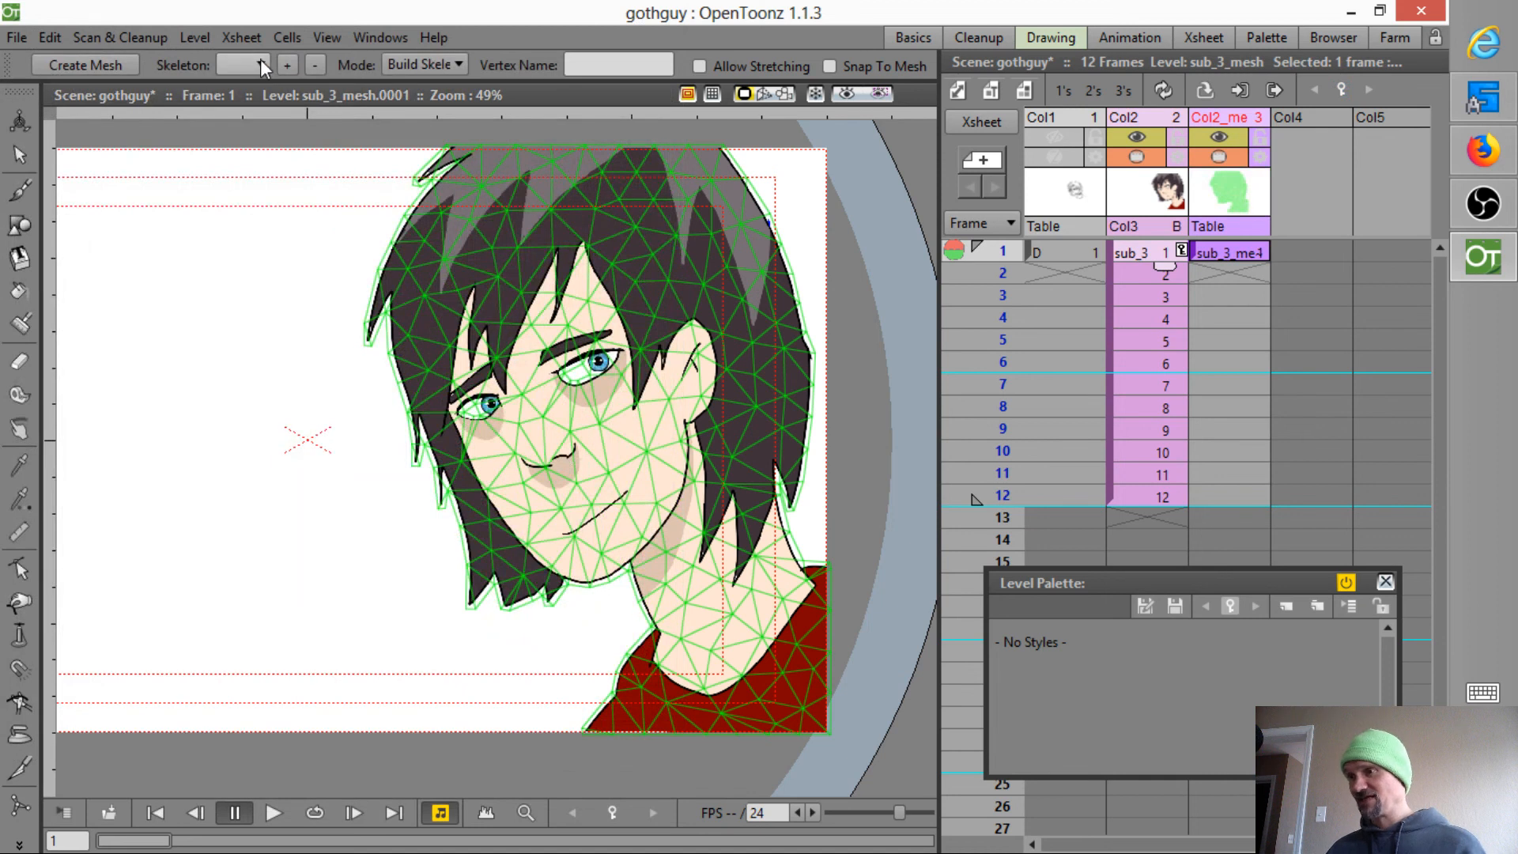
- Build the mesh skeleton with a root on the shirt, a vertex on the neck below the ear and a head hub beside the near eye
click(508, 241)
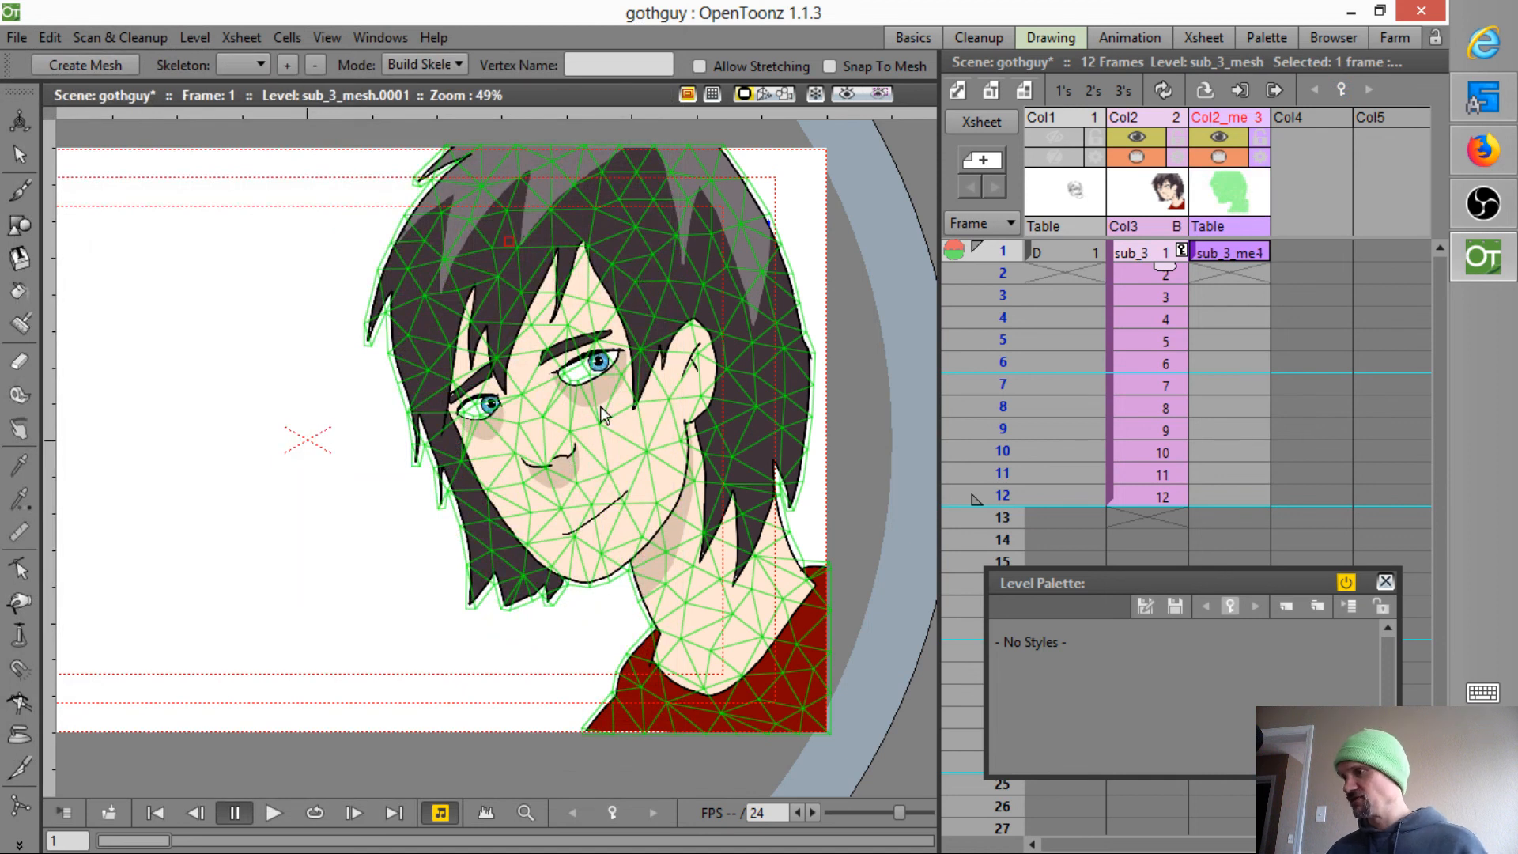
click(747, 713)
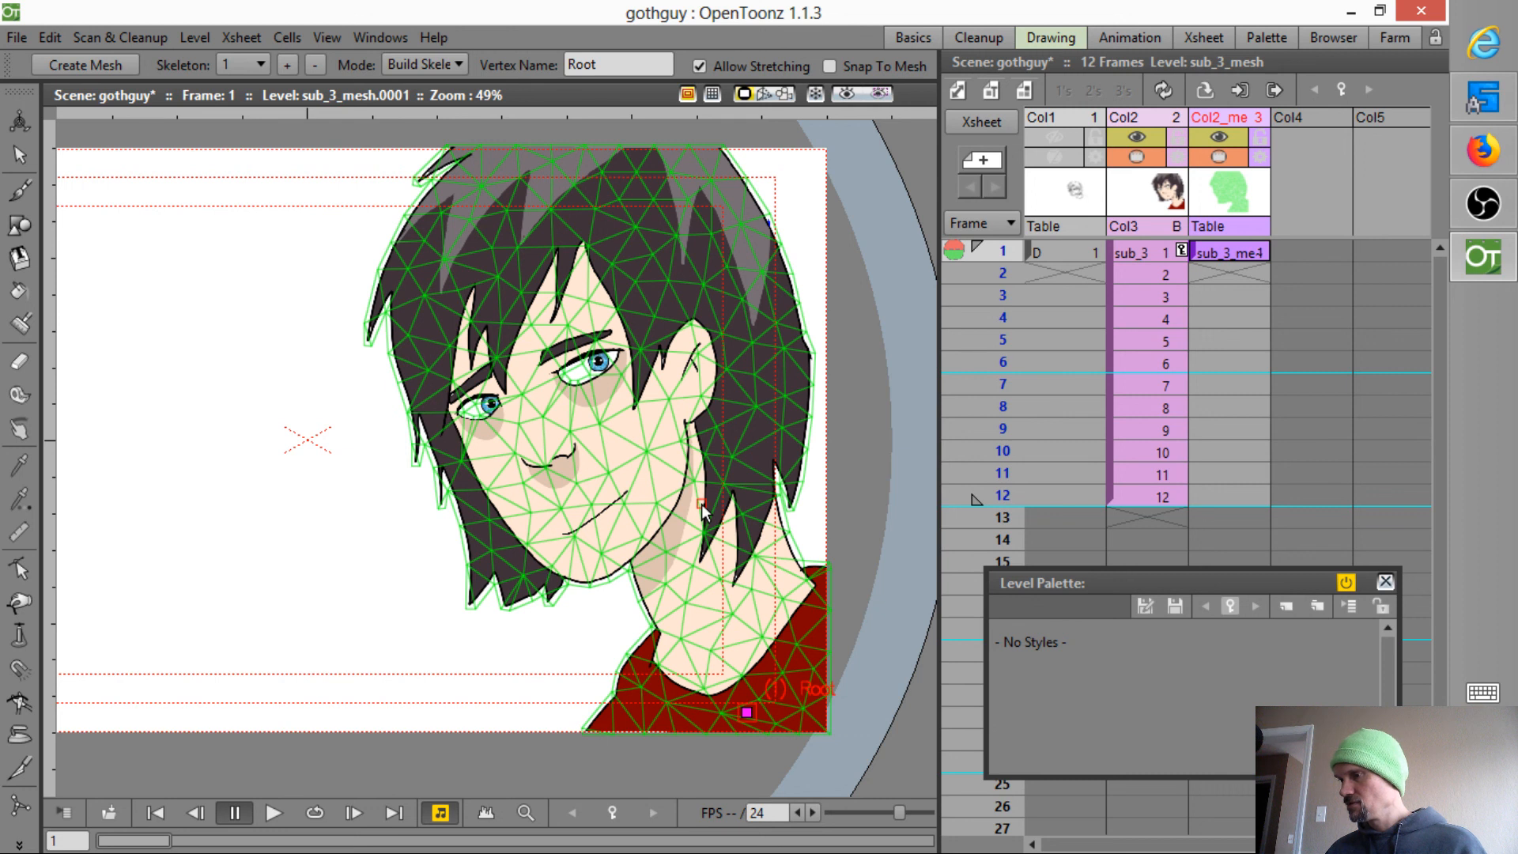
click(700, 505)
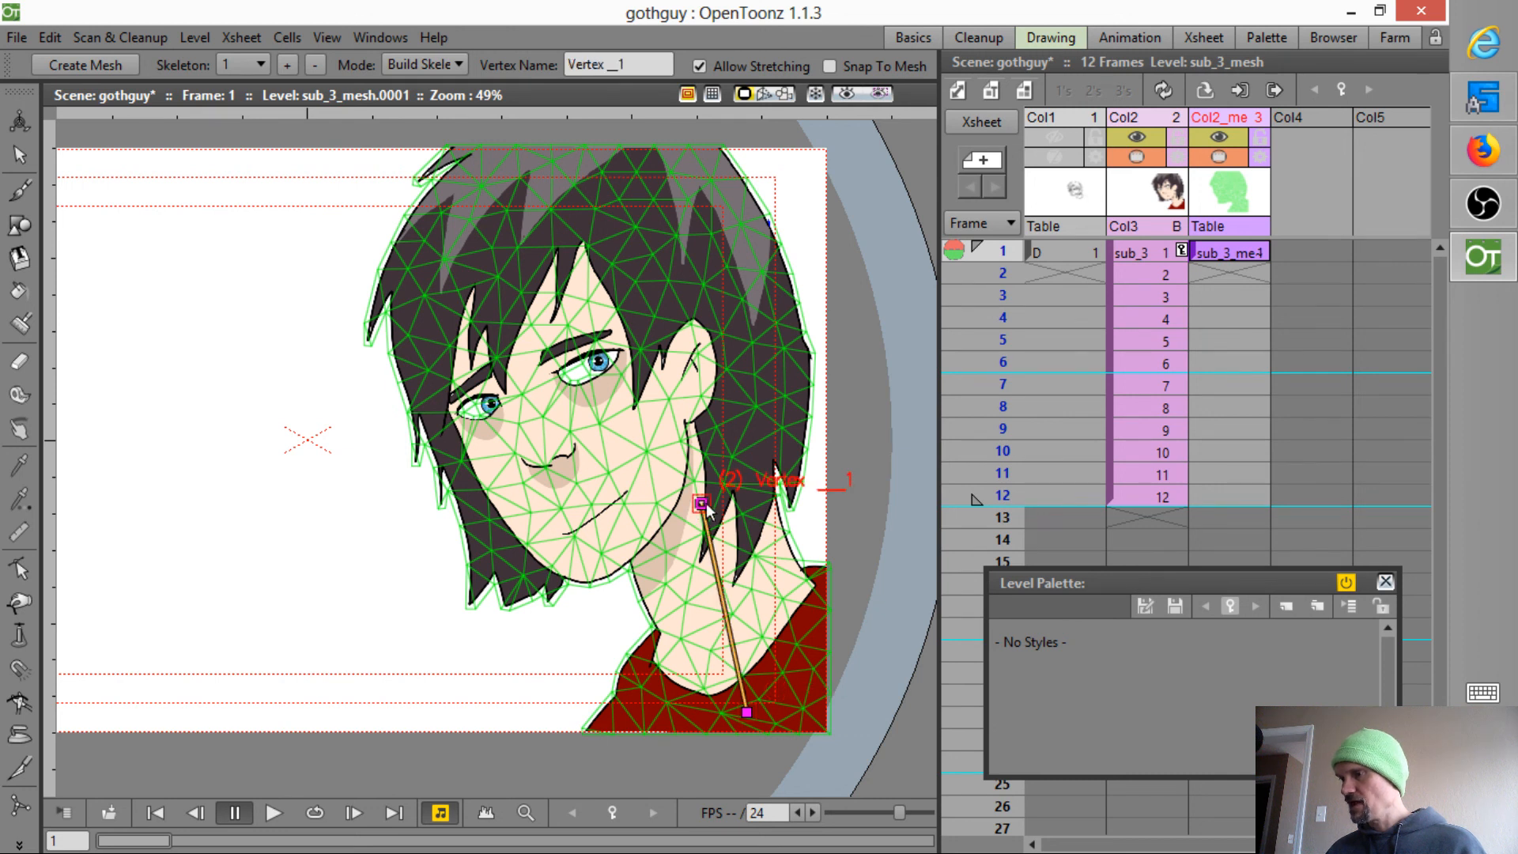
click(574, 360)
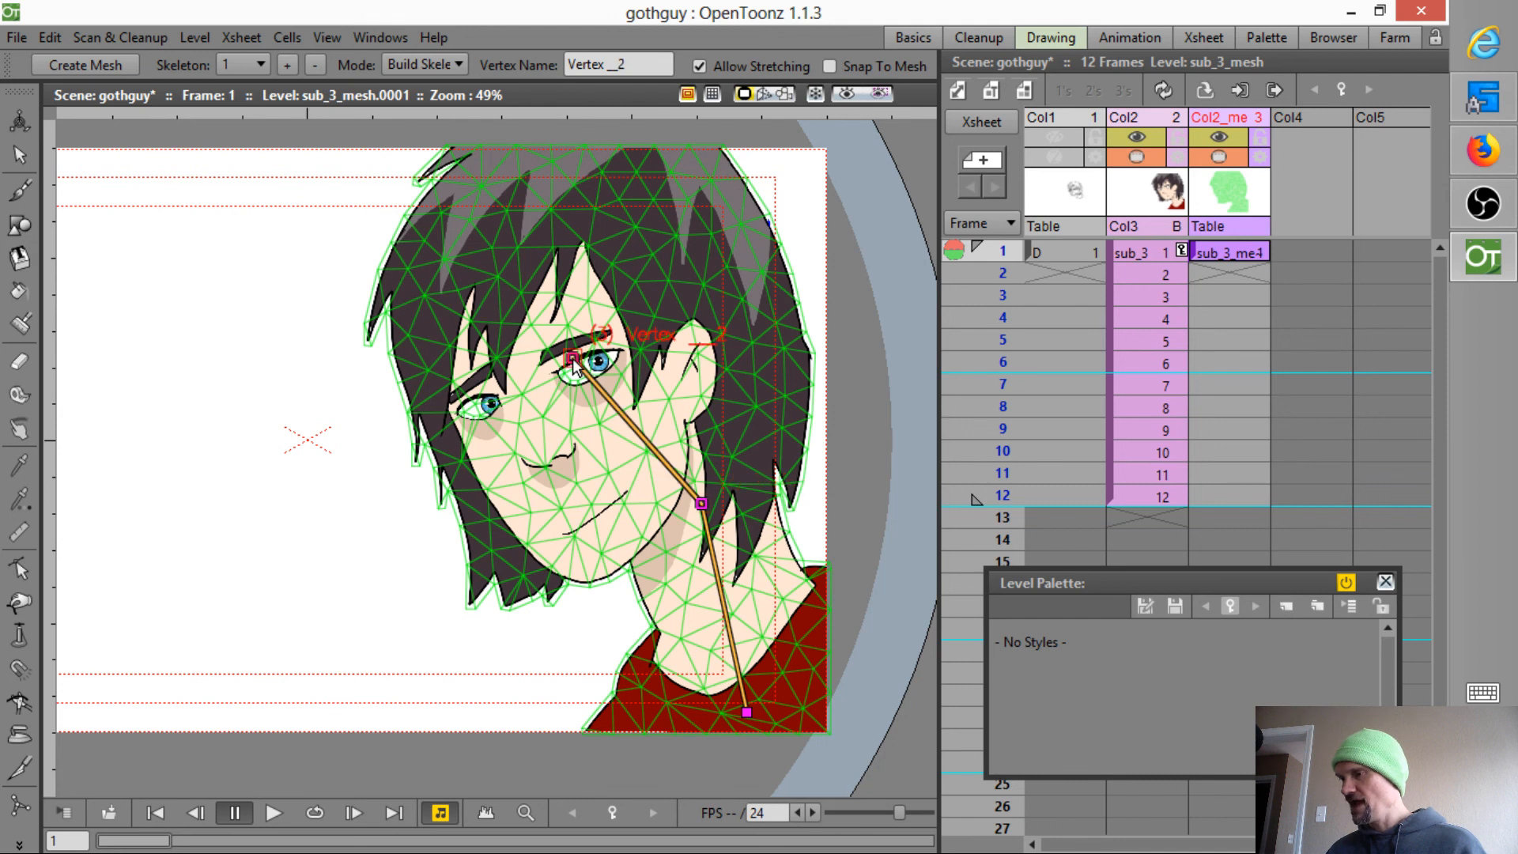
- Branch vertices from the head hub to the chin, the far cheek, the far-side hair, the top of the head and above the ear
click(590, 550)
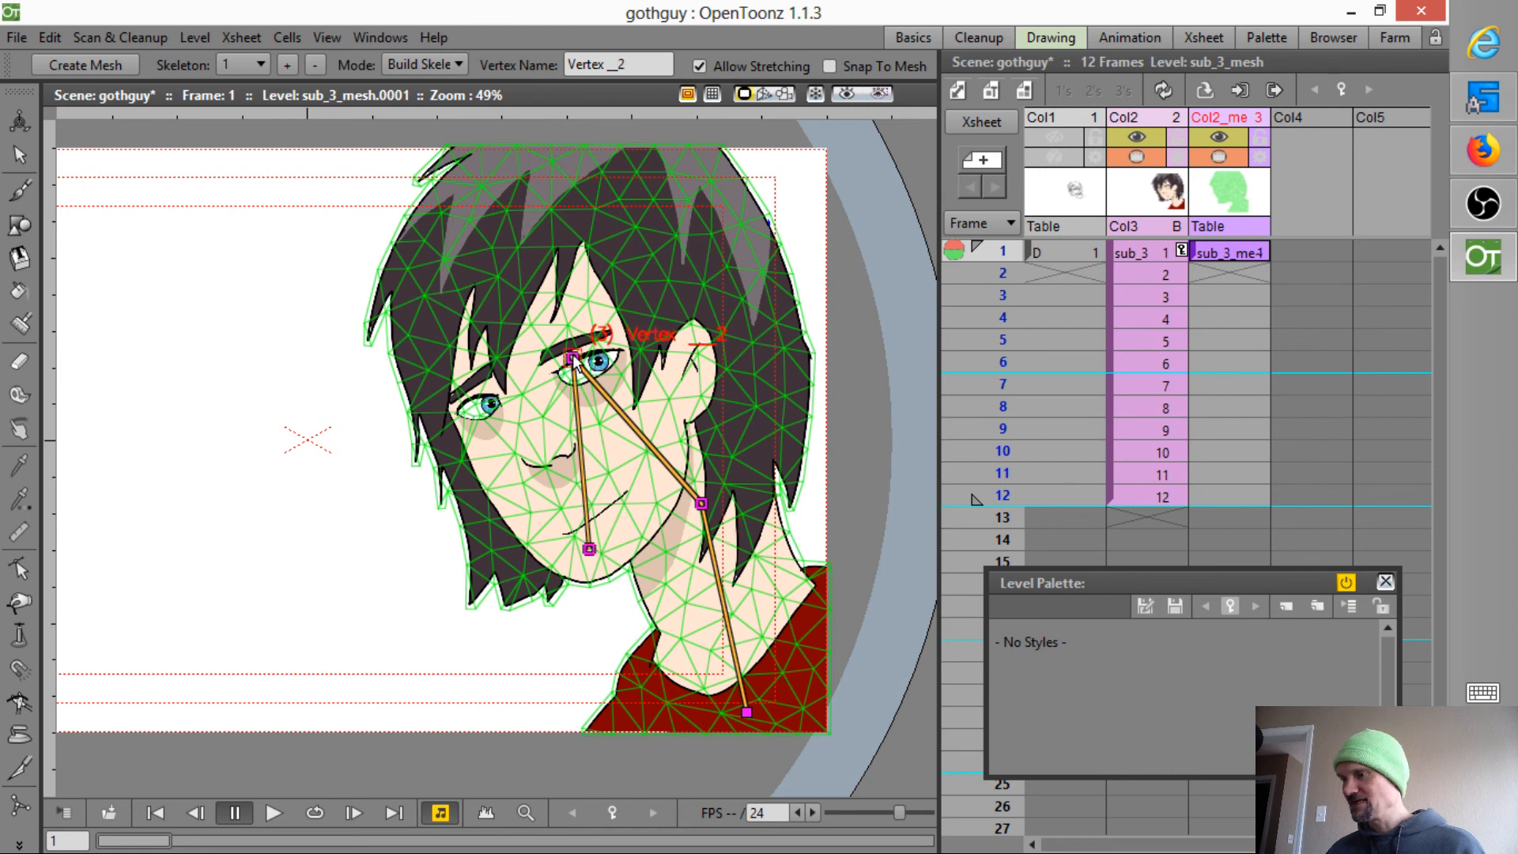
click(479, 431)
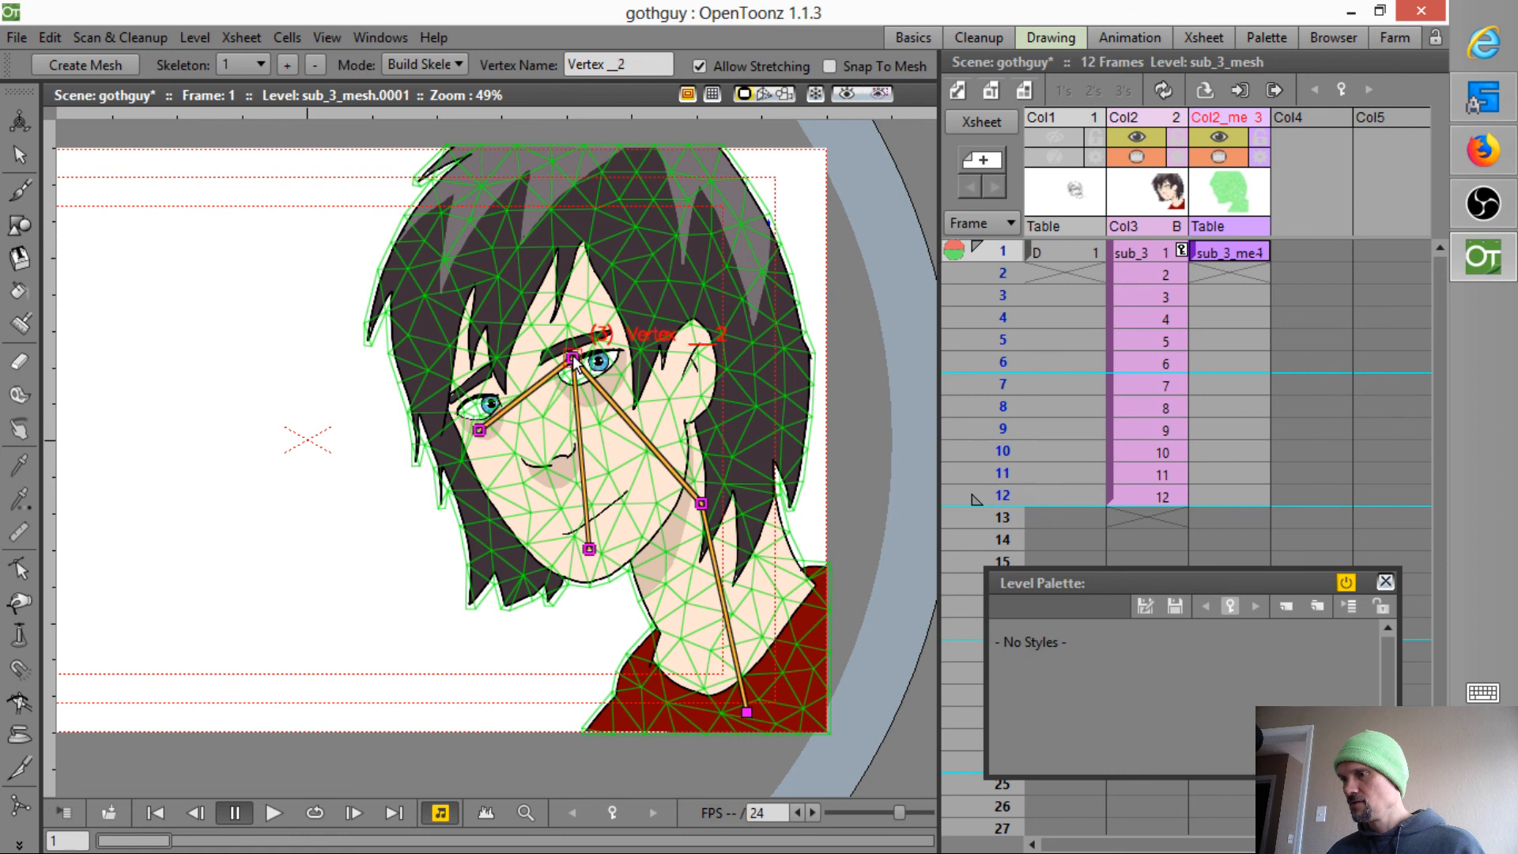
click(438, 260)
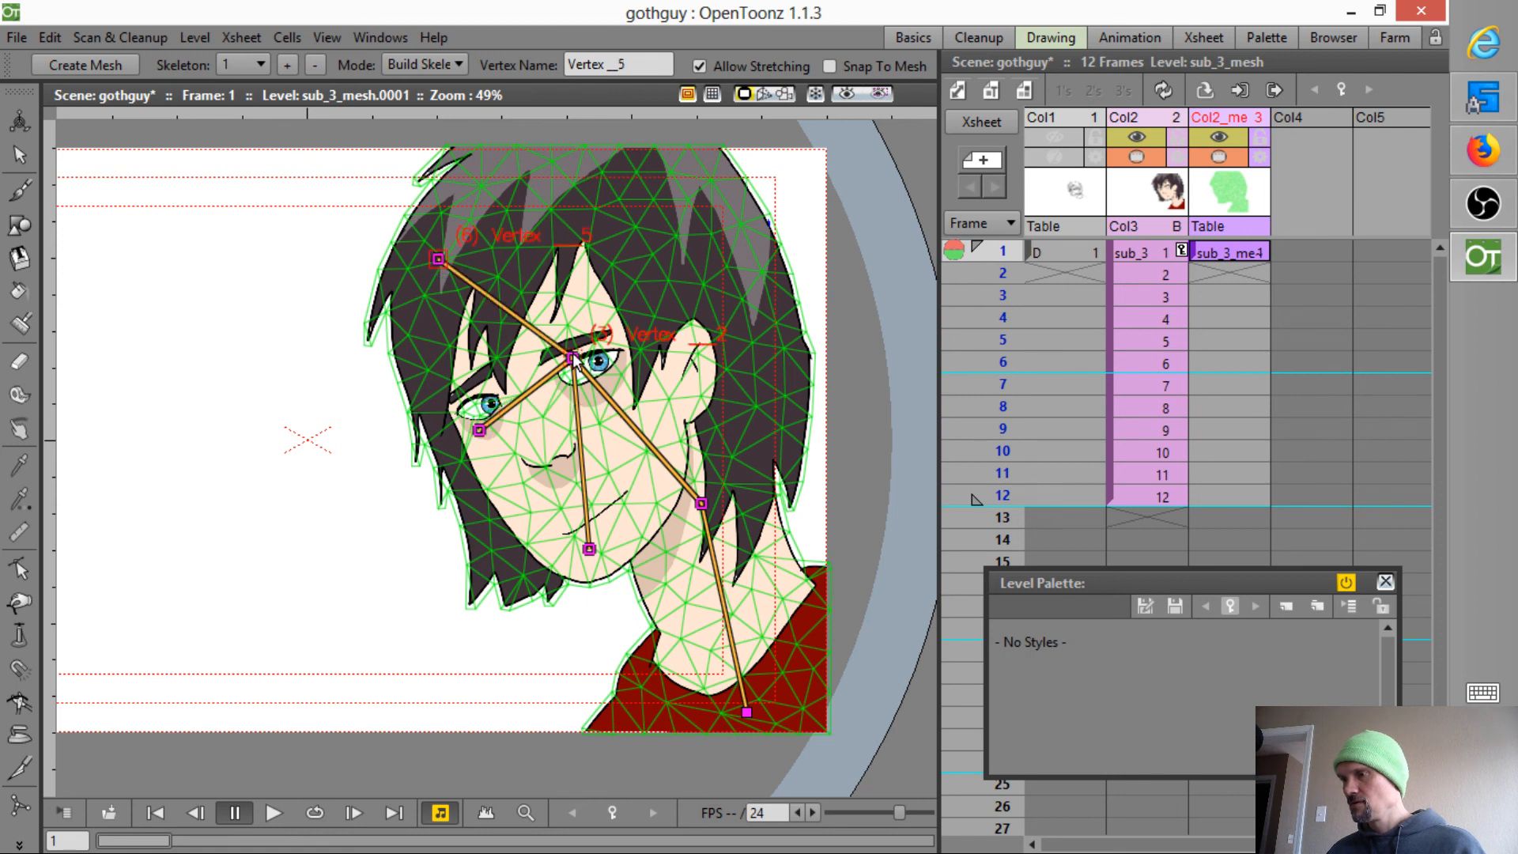
click(586, 168)
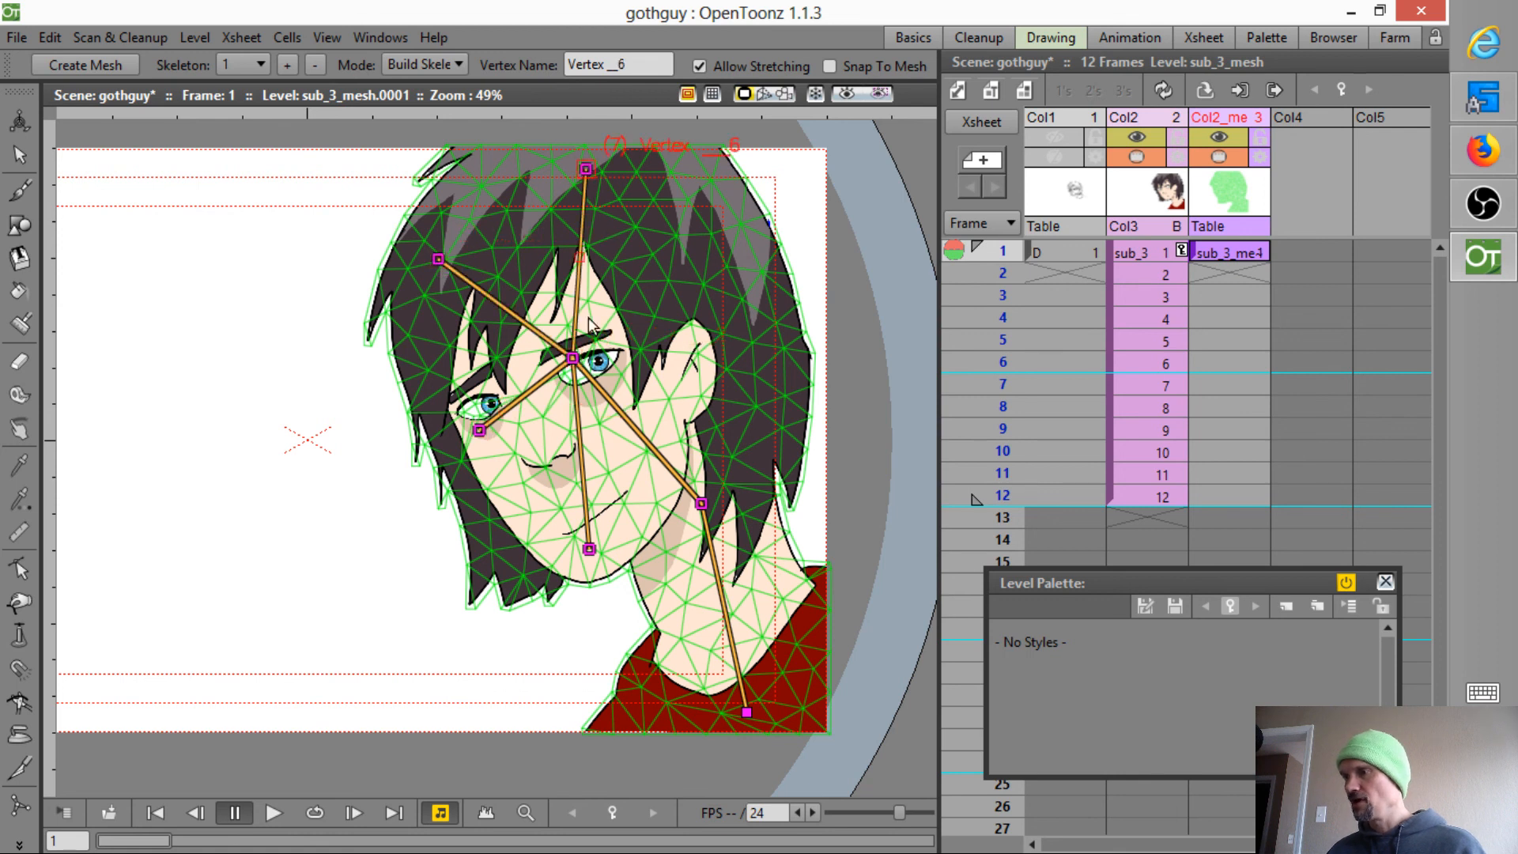
click(745, 313)
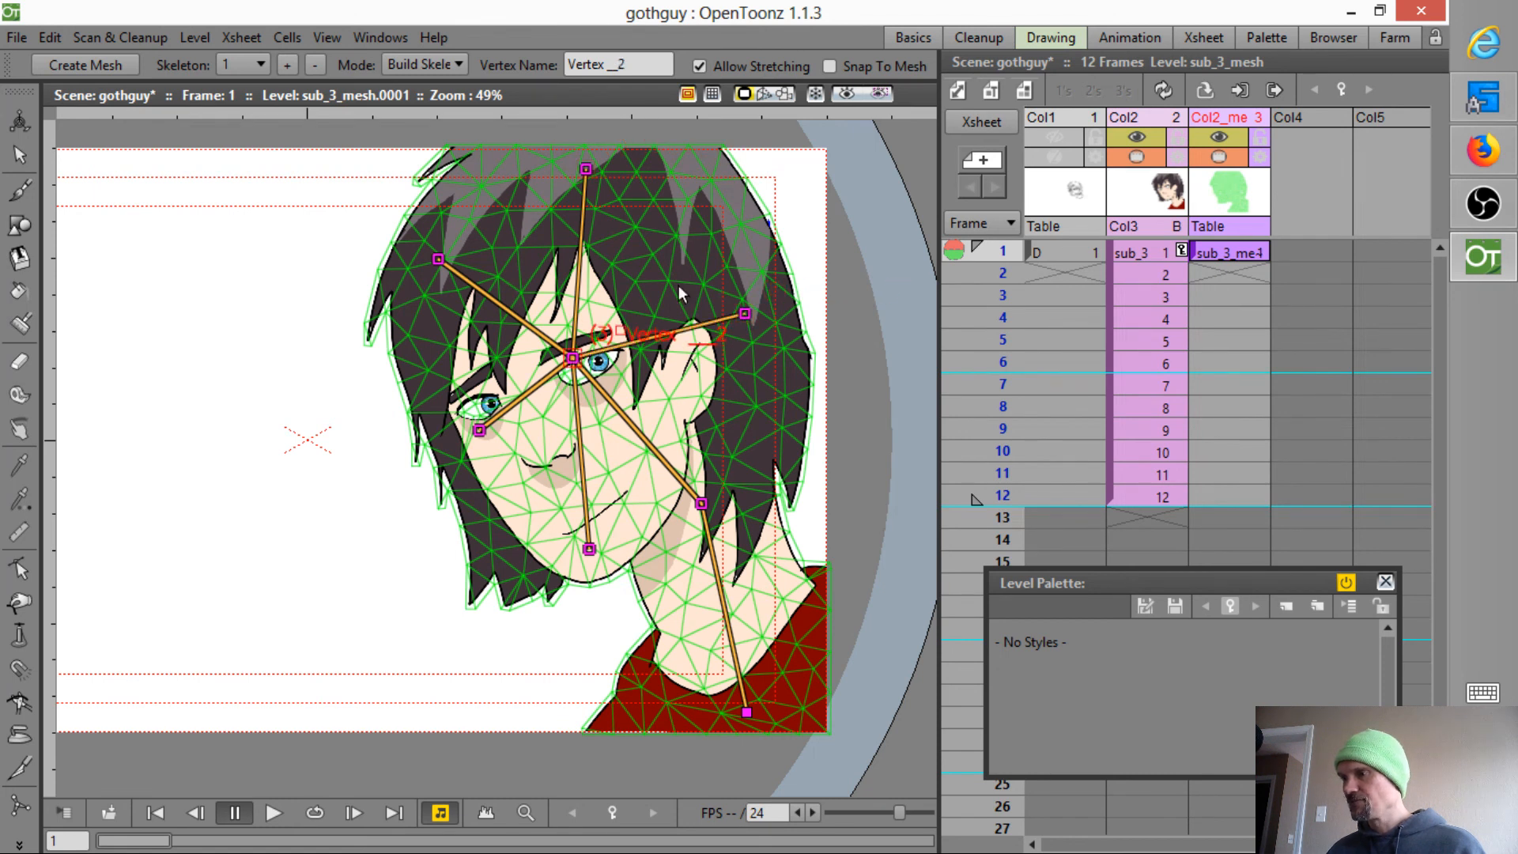
- Branch five more vertices from the head hub to the hair above the near eye, the fringe, the far brow, the nose and behind the ear
click(666, 253)
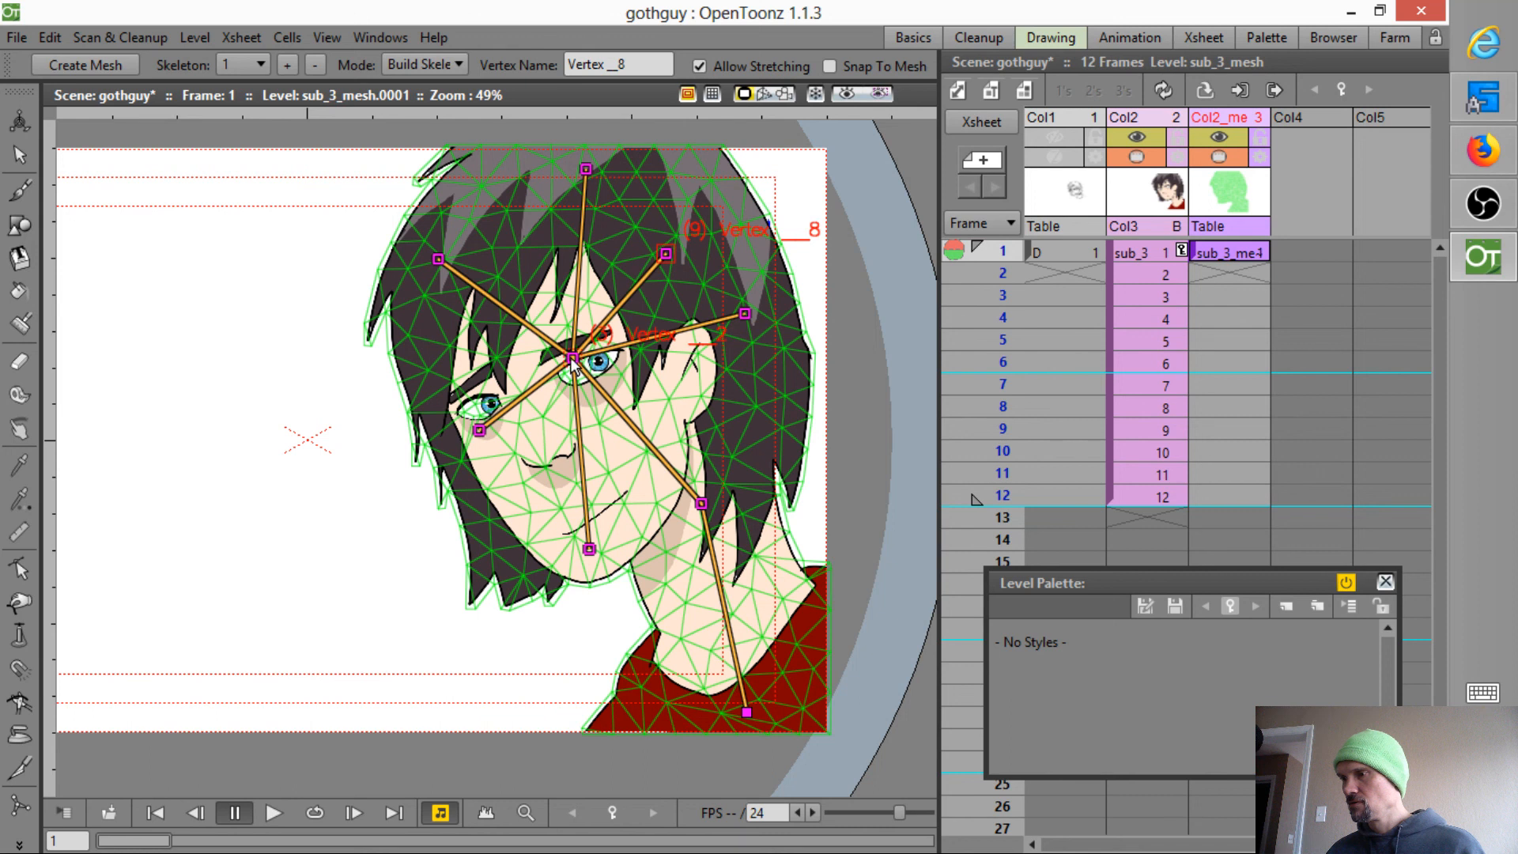
click(541, 267)
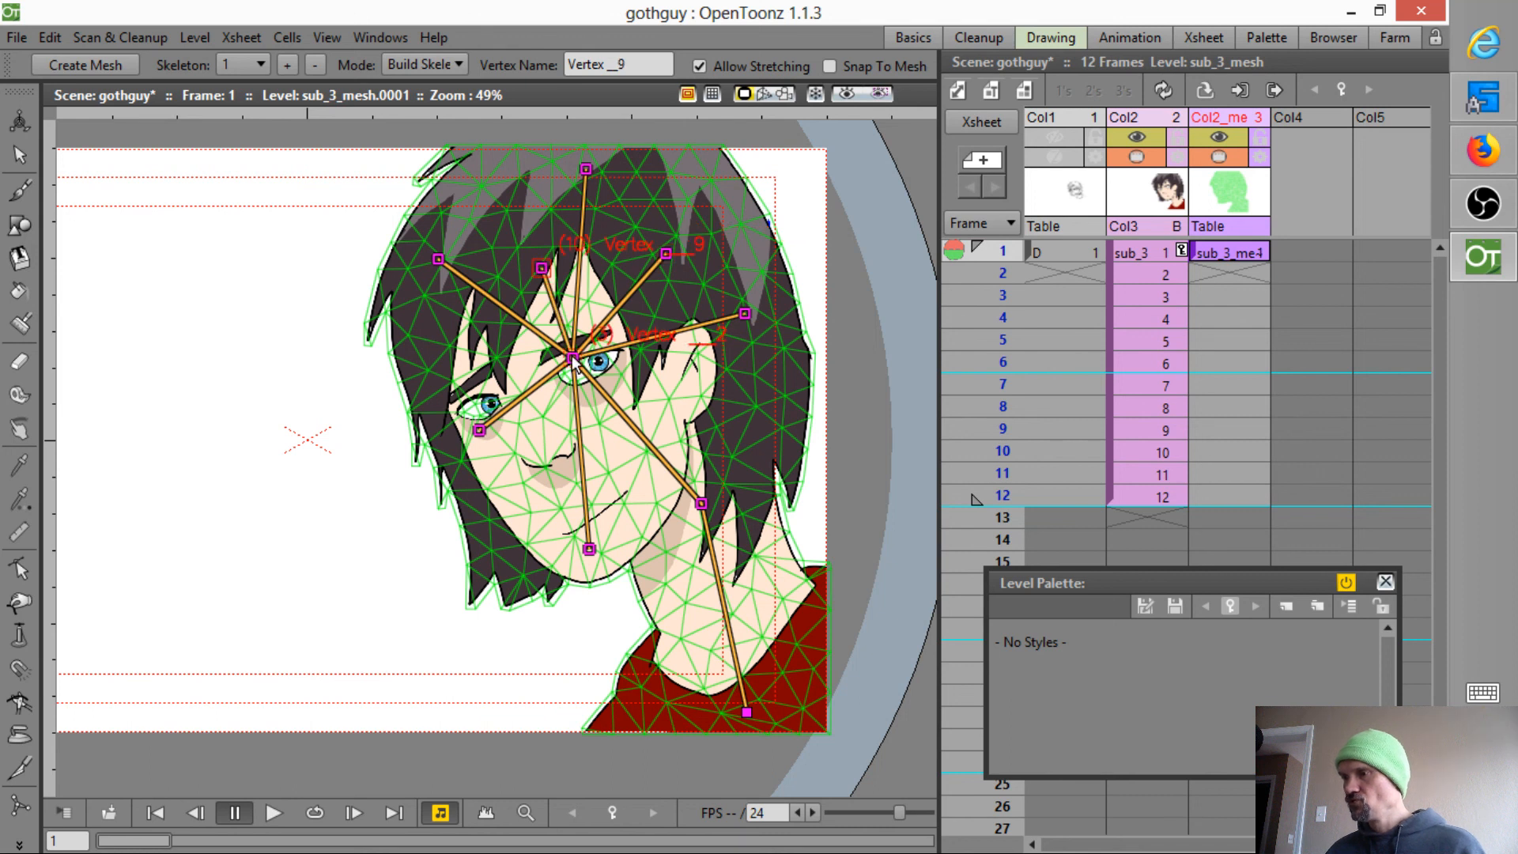
click(475, 354)
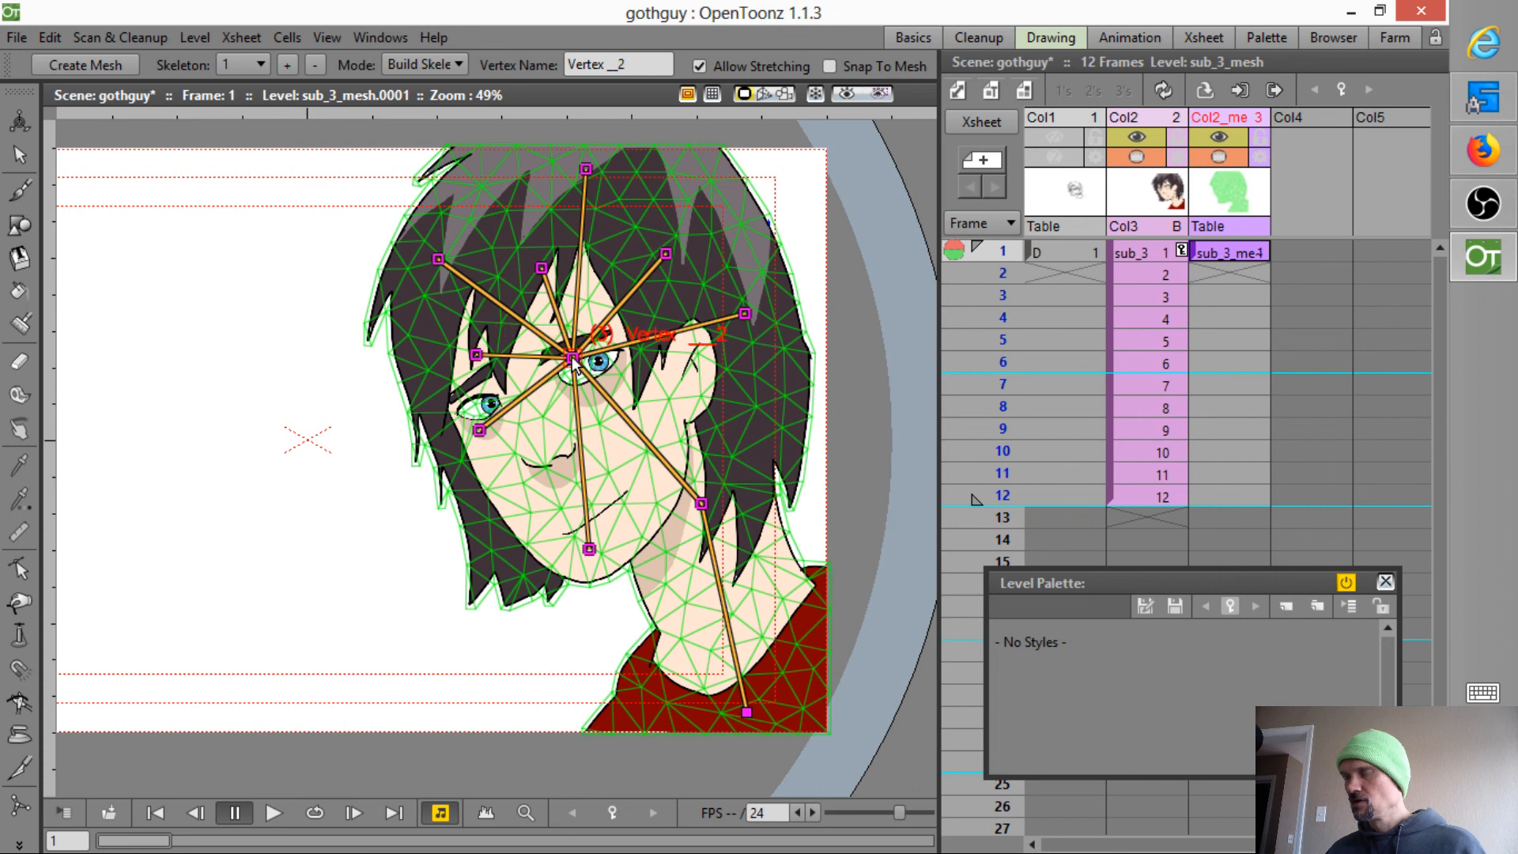
click(535, 444)
click(572, 358)
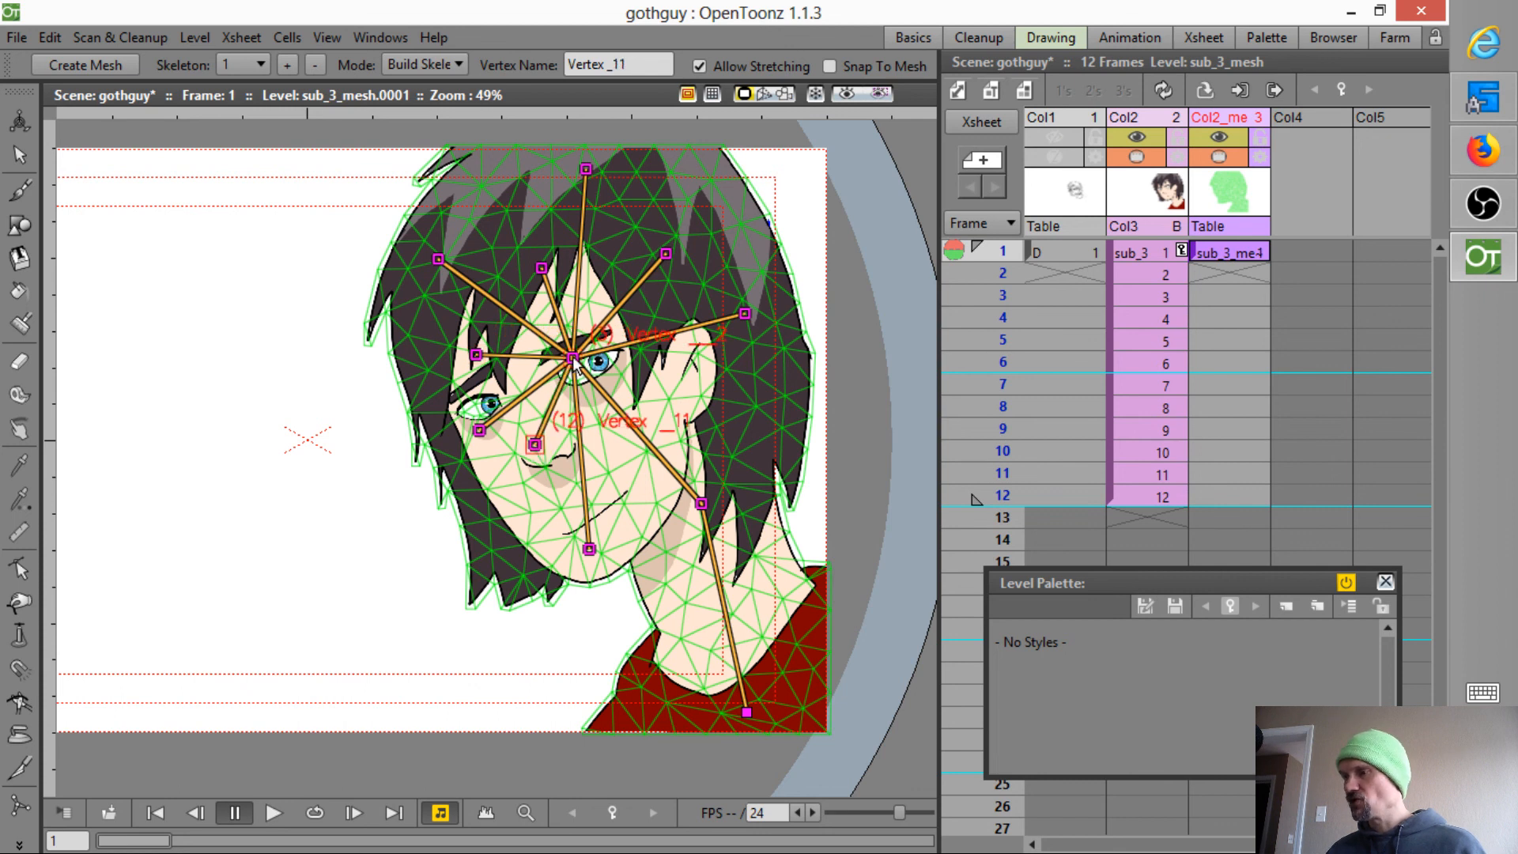
click(755, 397)
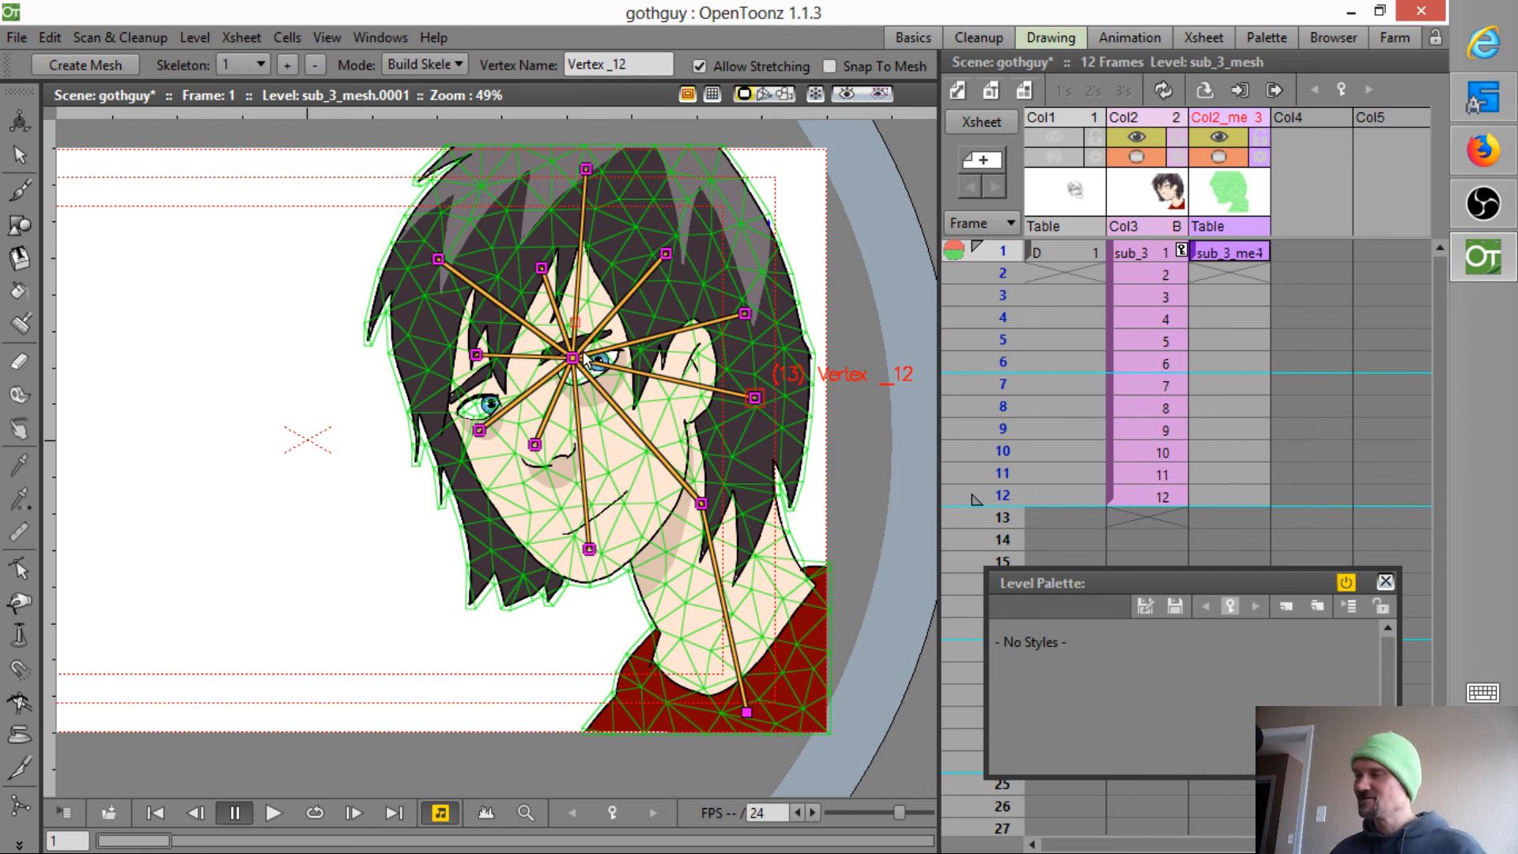
- Extend the sub_3 mesh cell through frame 12 and switch the Plastic tool to Animate mode
click(1231, 256)
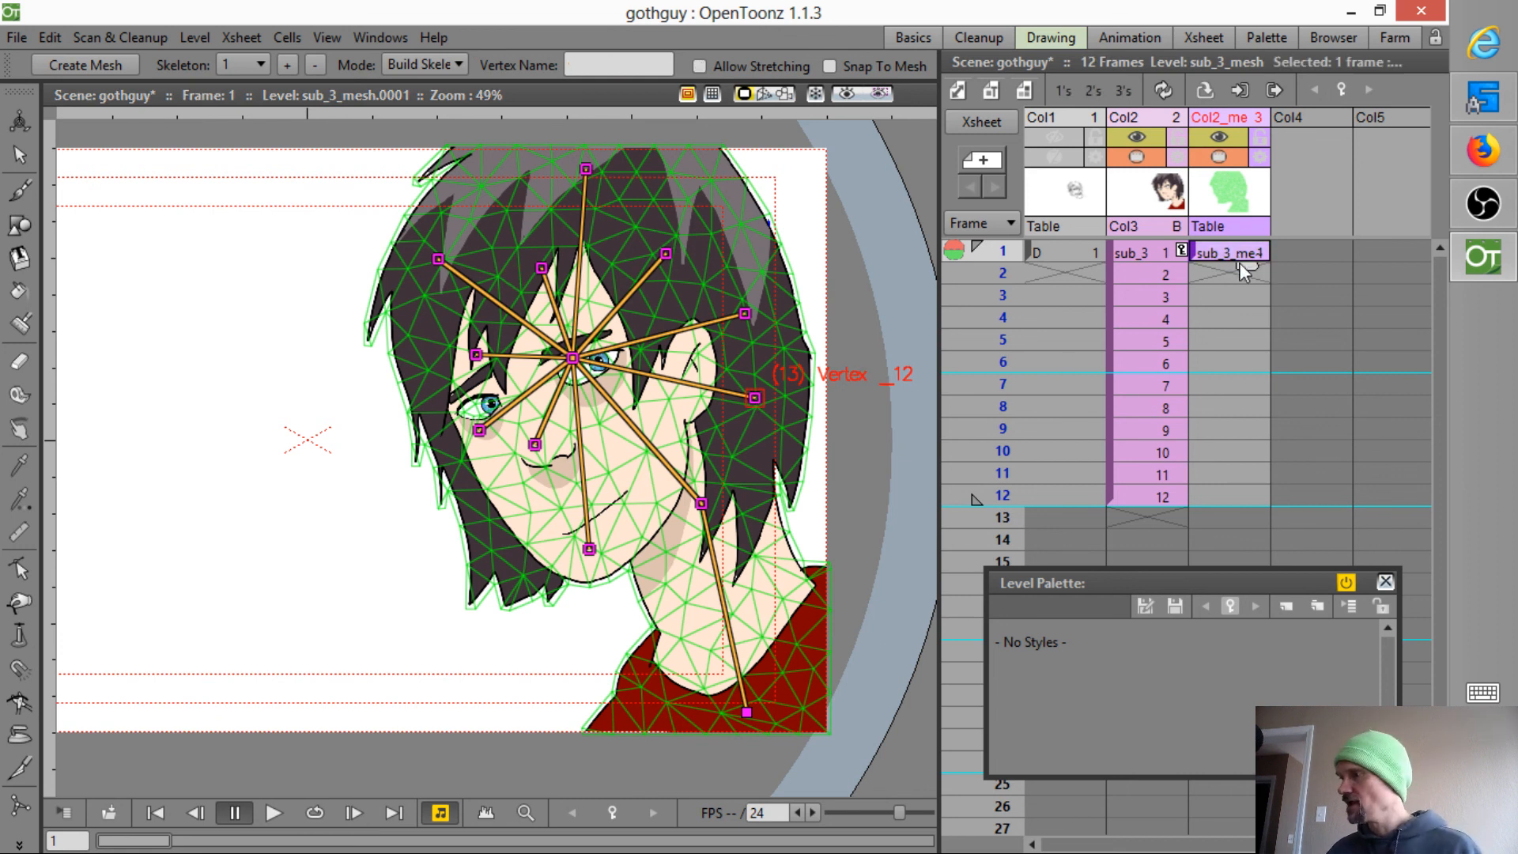
drag(1243, 266, 1245, 509)
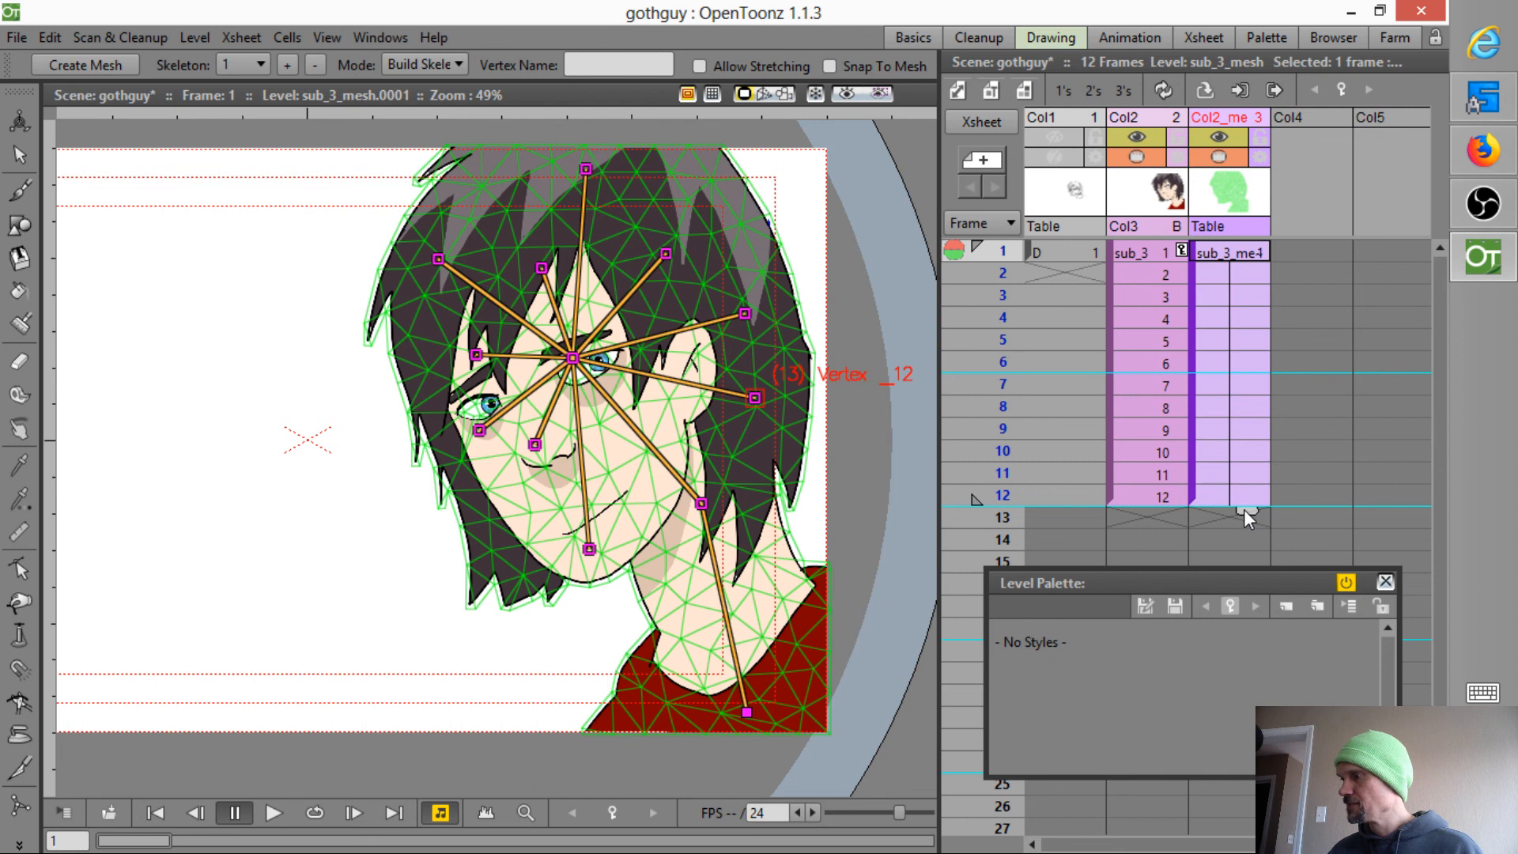
click(425, 63)
click(427, 135)
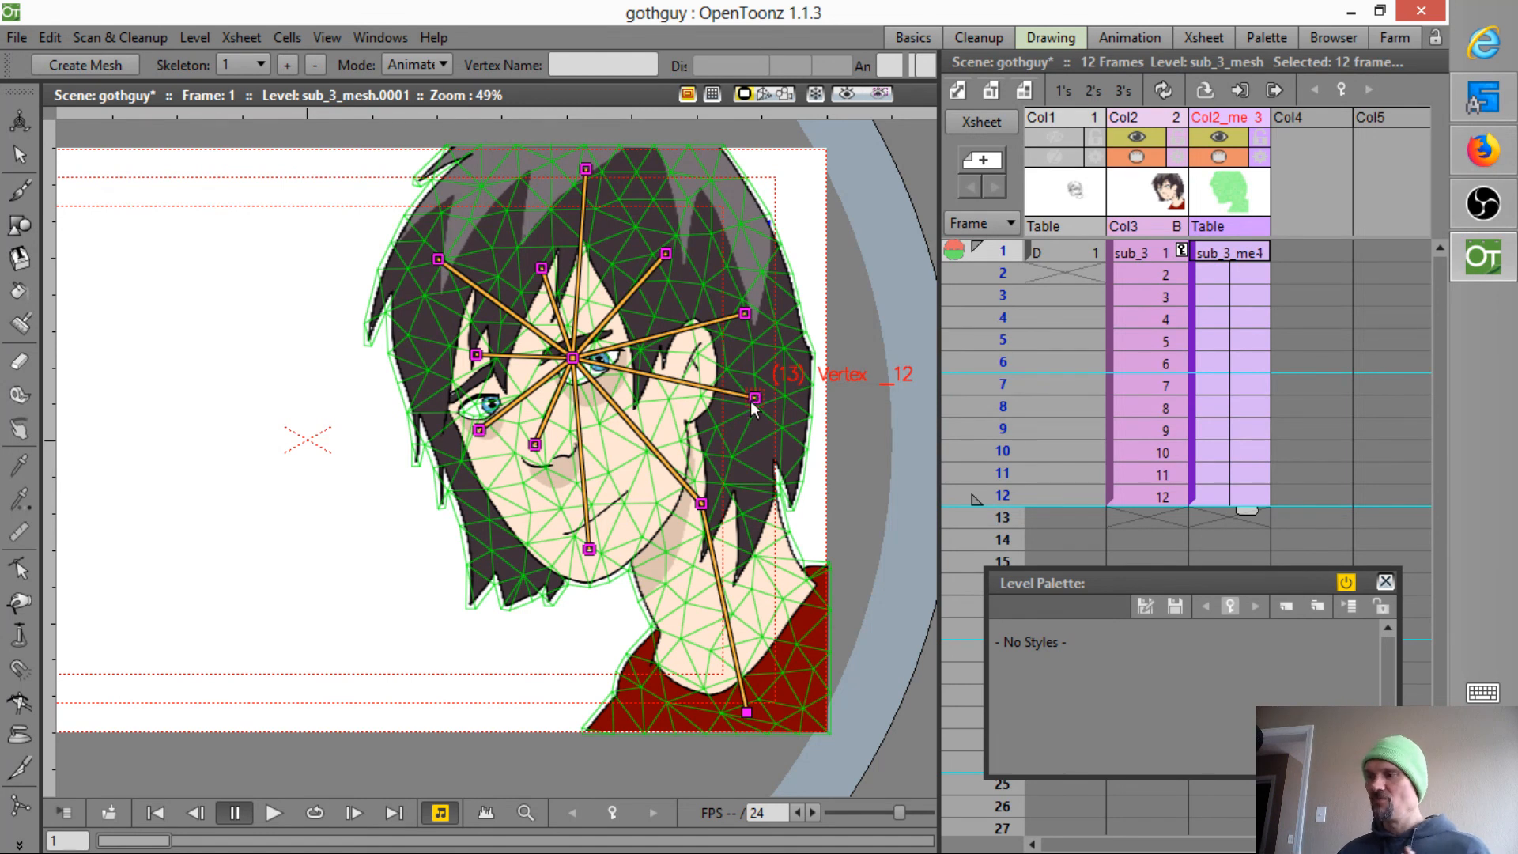
- Pose the mesh at frame 1 by tilting the head hub up and back, and nudge the vertex behind the ear upward
drag(753, 395, 757, 391)
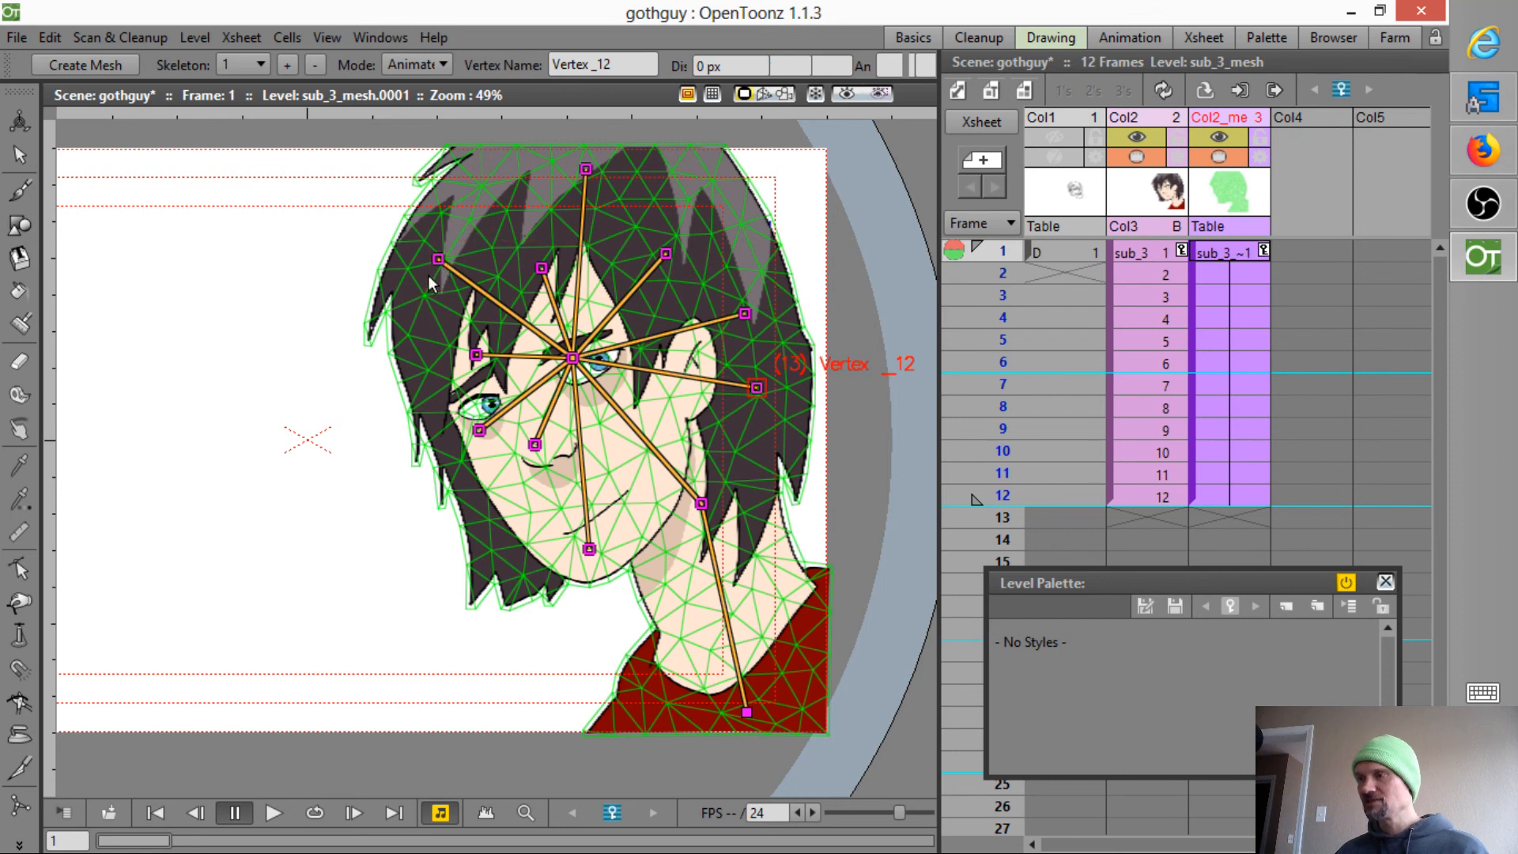
click(462, 291)
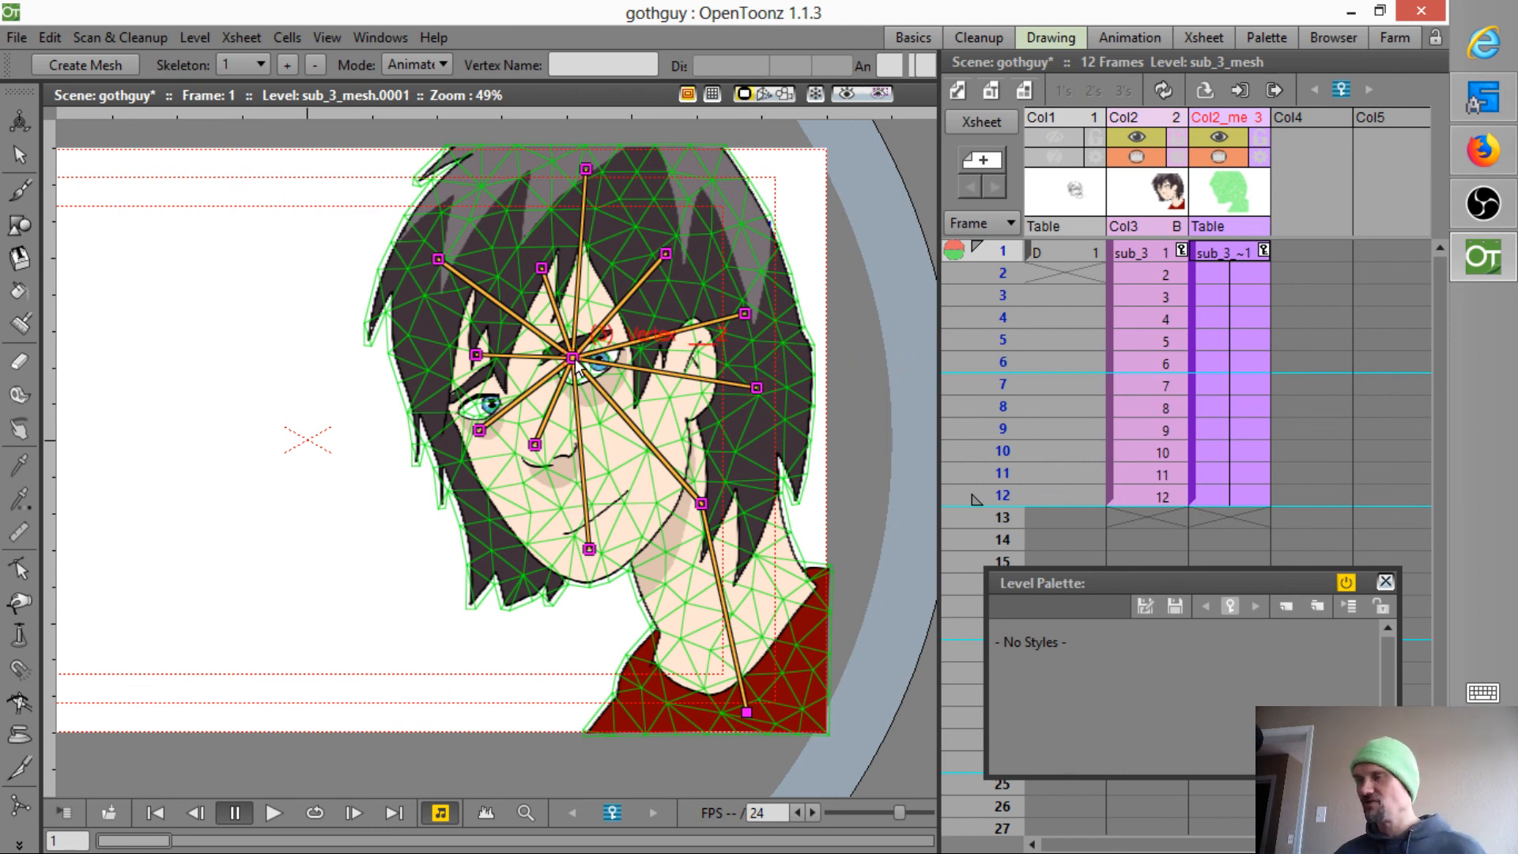
drag(574, 361, 619, 343)
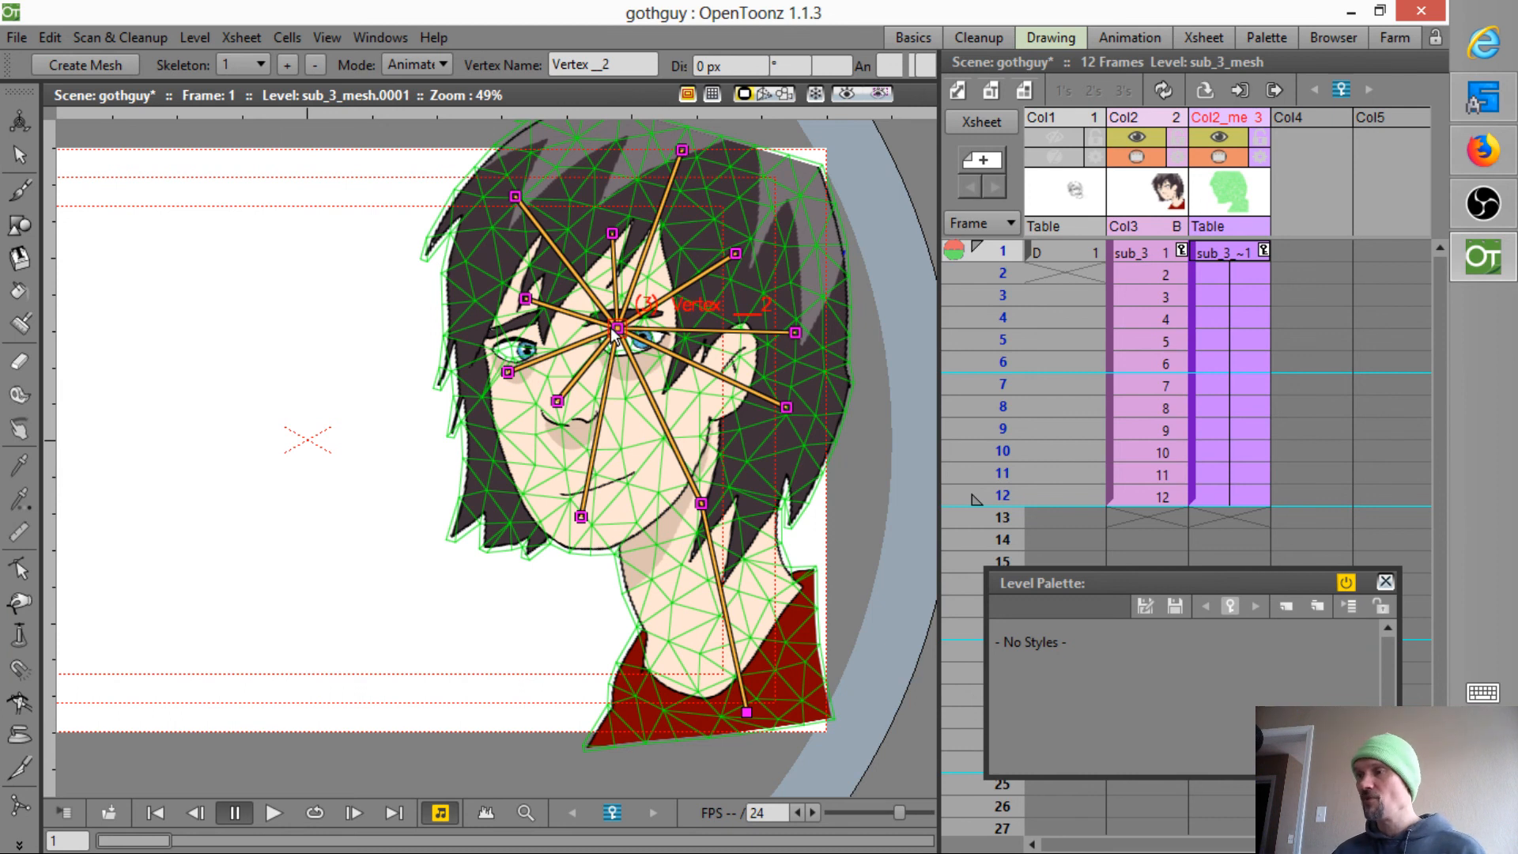
mouse_move(617, 330)
mouse_down()
mouse_move(602, 357)
mouse_move(623, 330)
mouse_up()
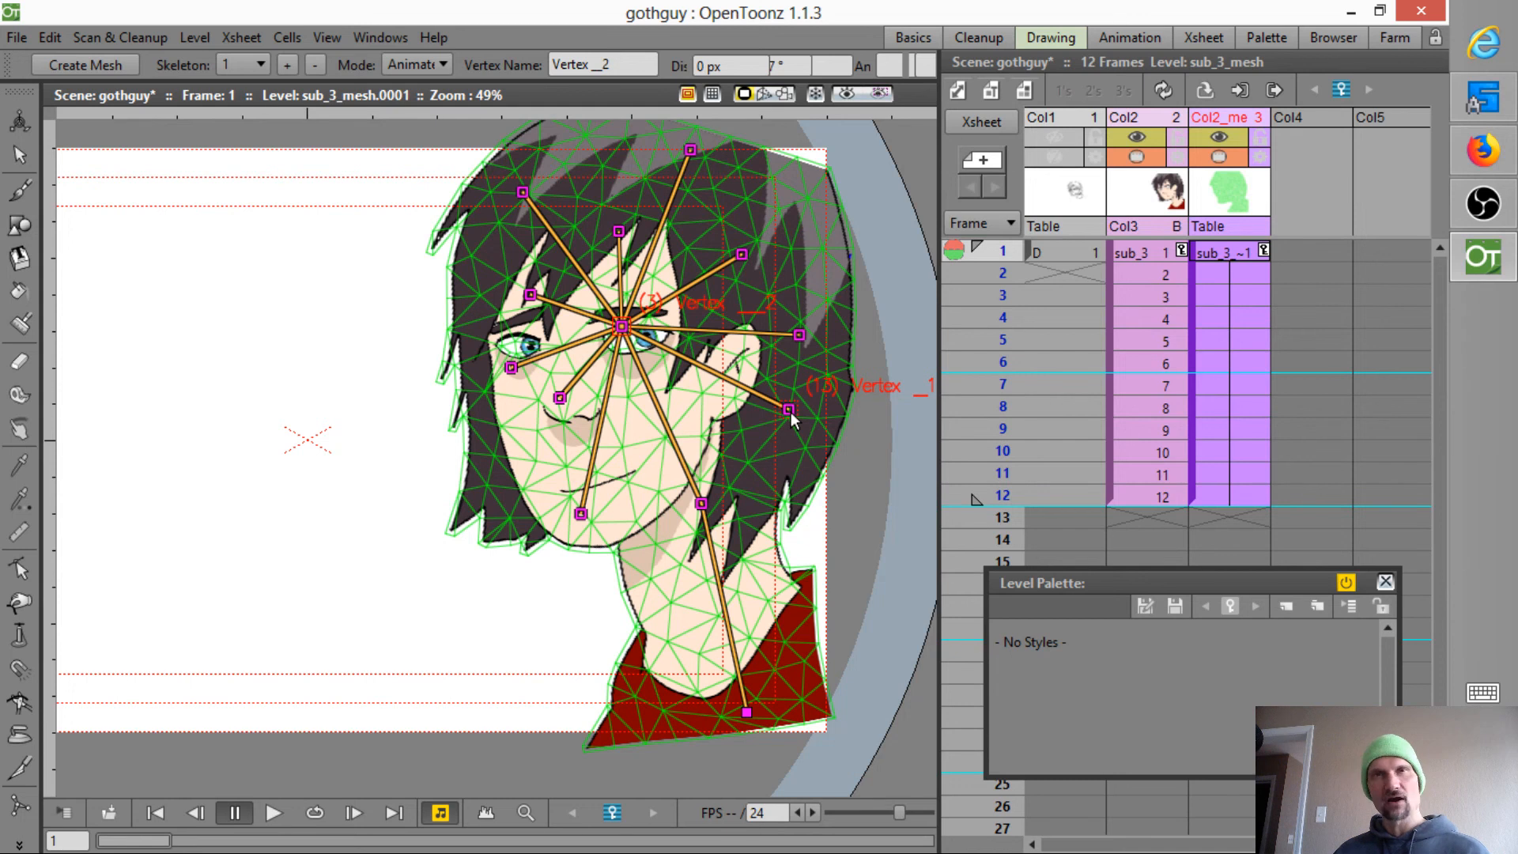
drag(791, 410, 794, 406)
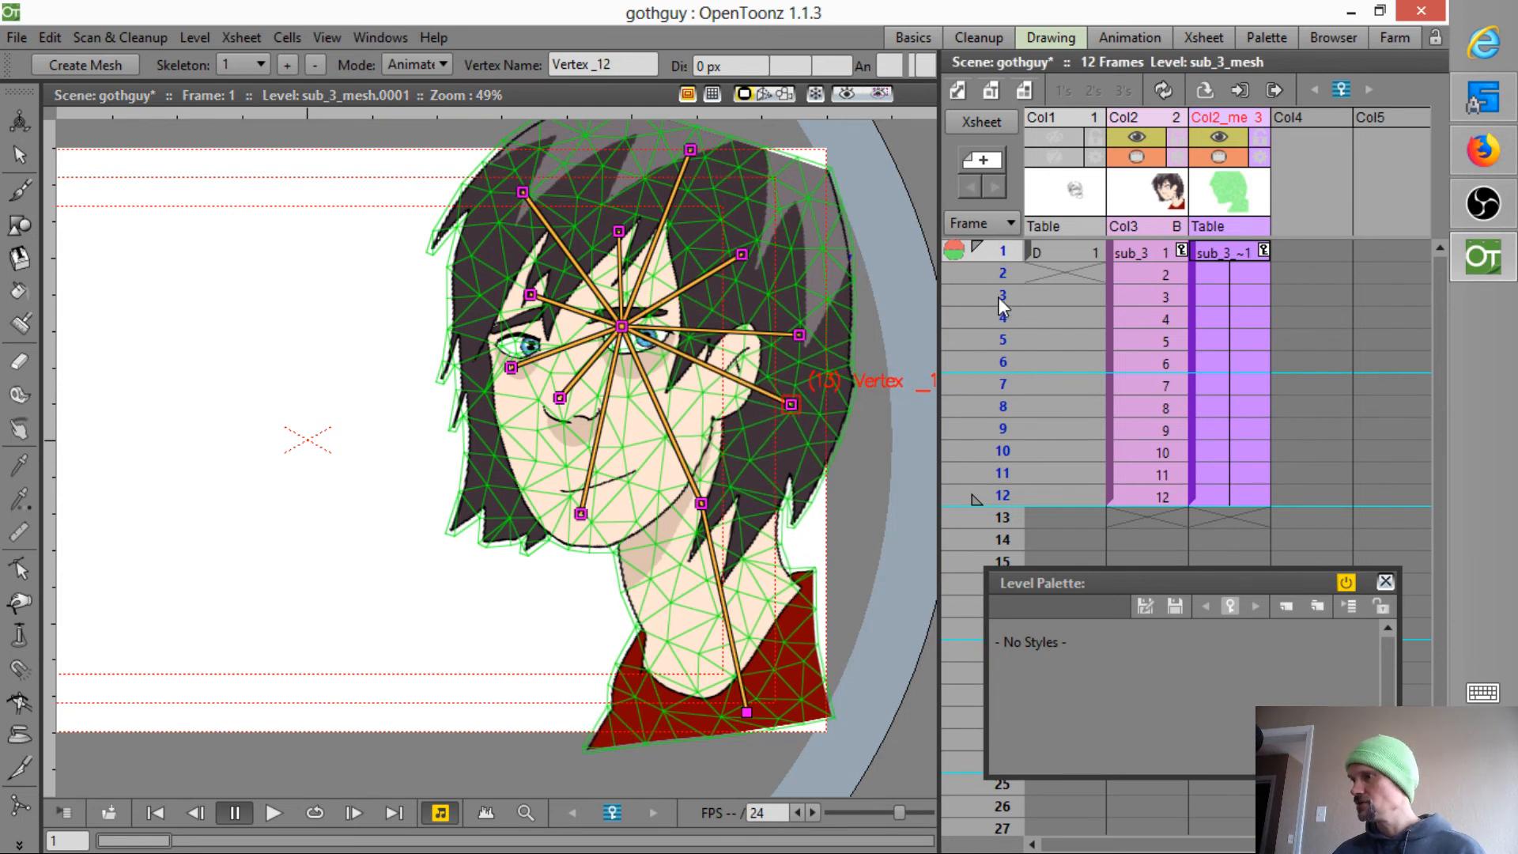
- Pose the mesh at frame 6 with the neck shifted back and the head tilted forward, and tilt the head back up at frame 10
drag(998, 297, 1001, 361)
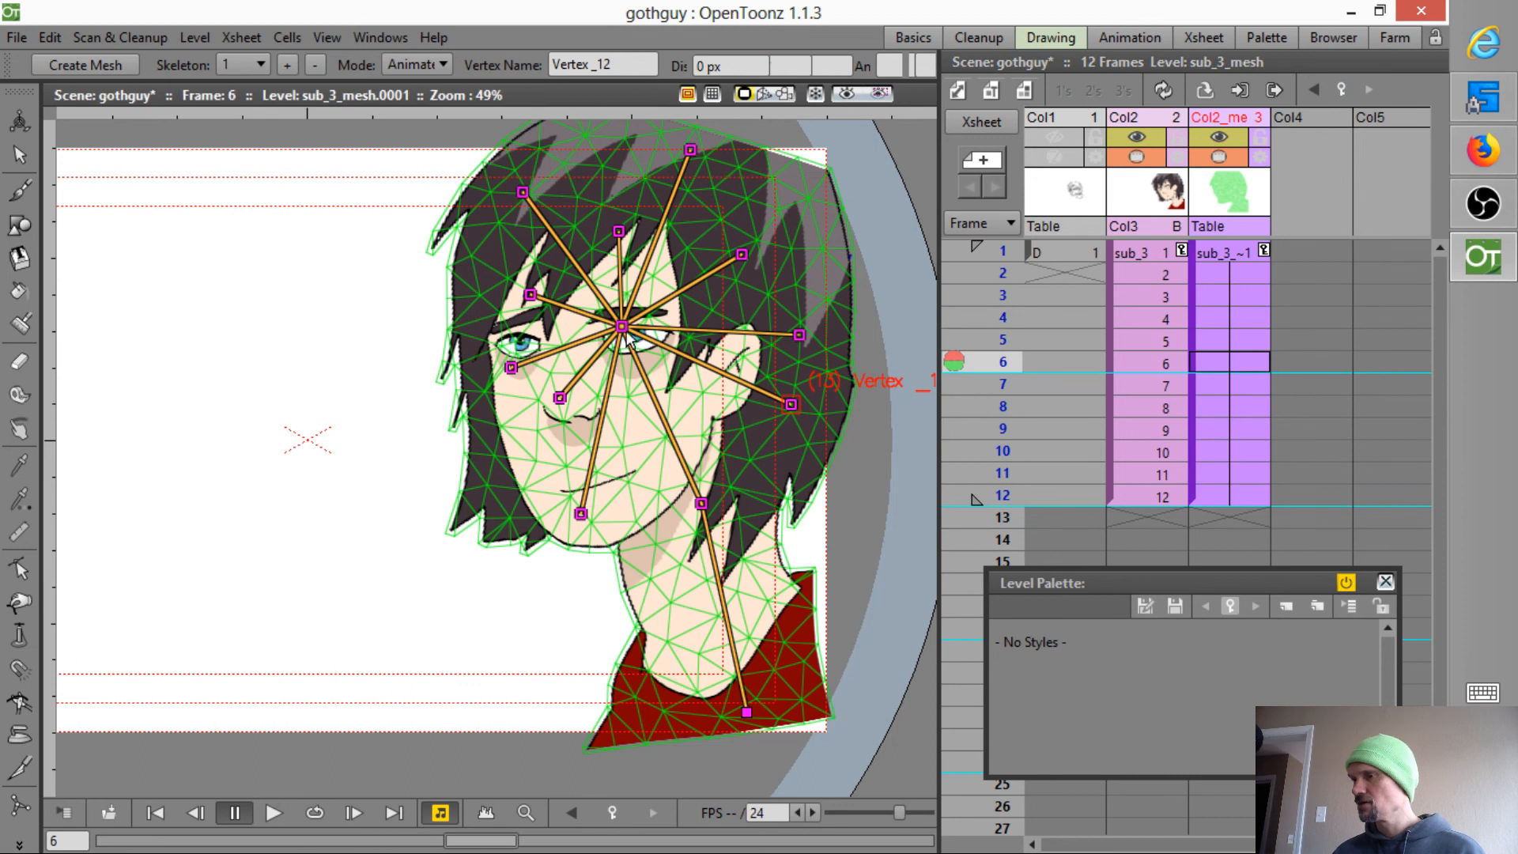
drag(629, 341, 608, 376)
drag(702, 504, 725, 502)
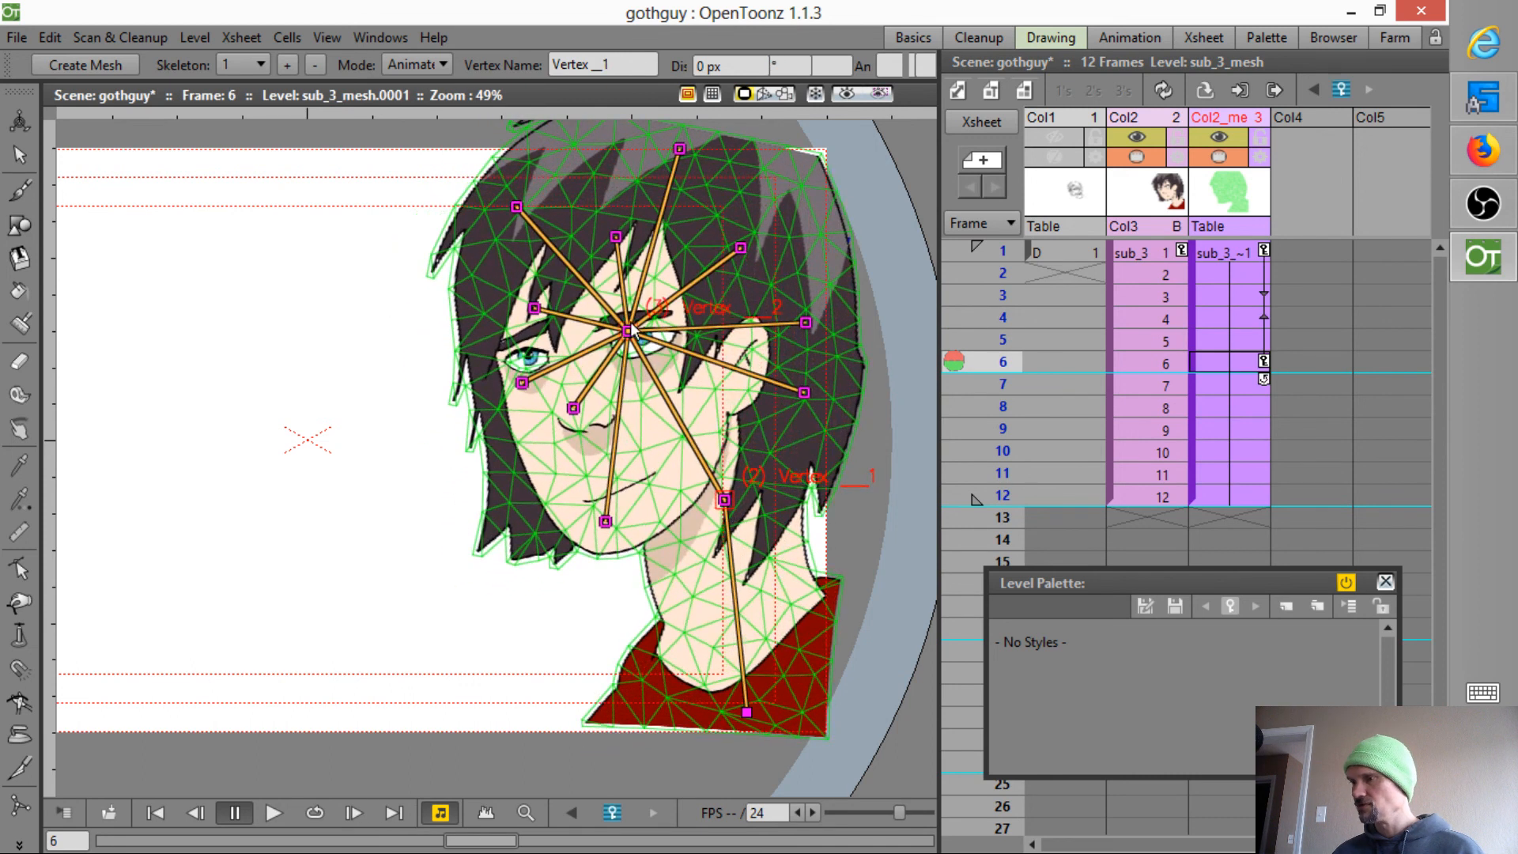
drag(633, 330, 609, 349)
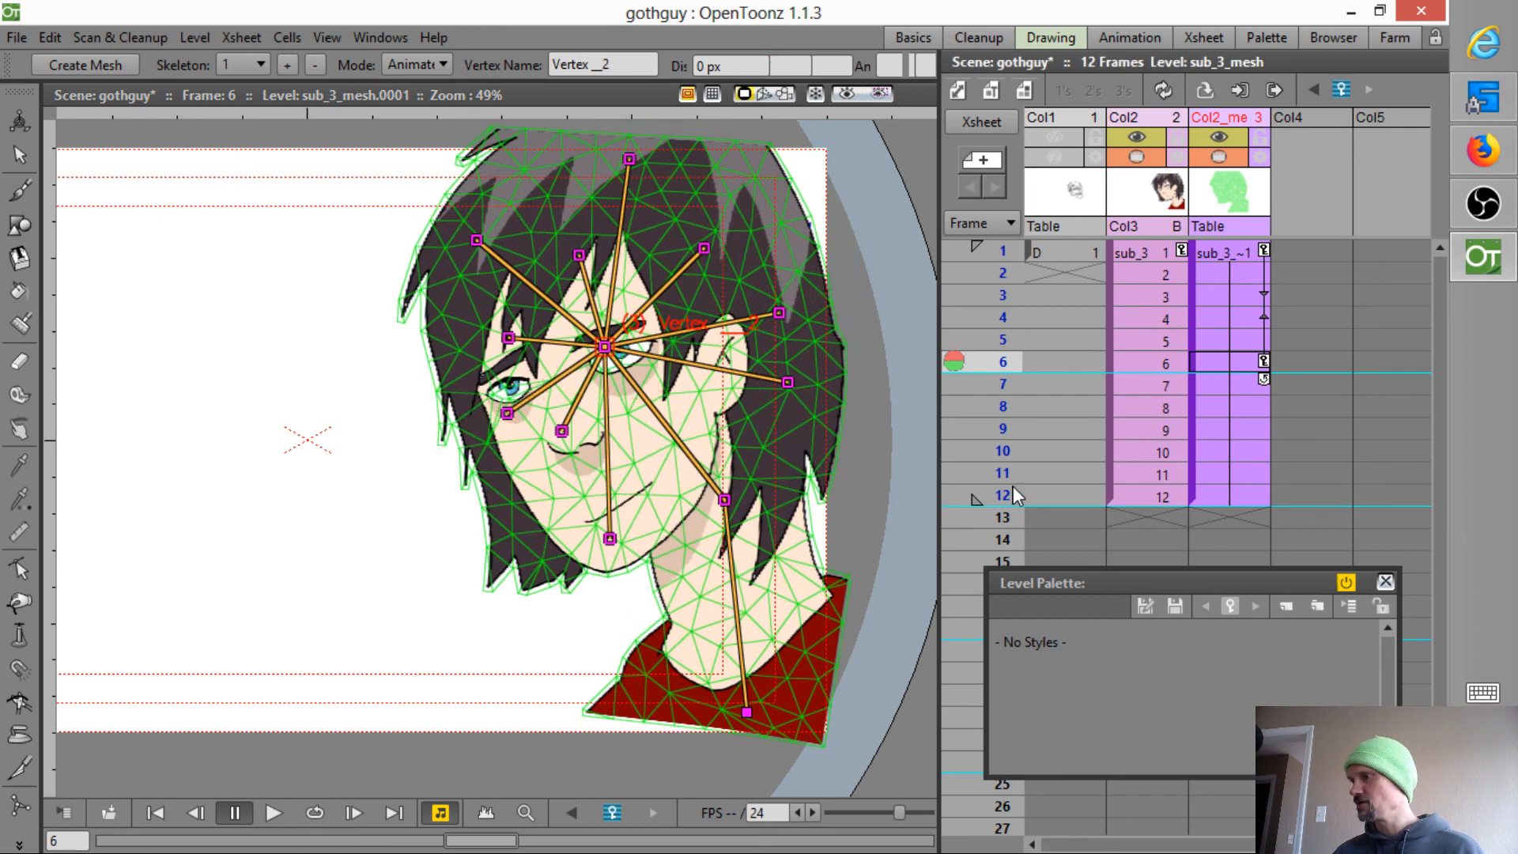
click(1000, 452)
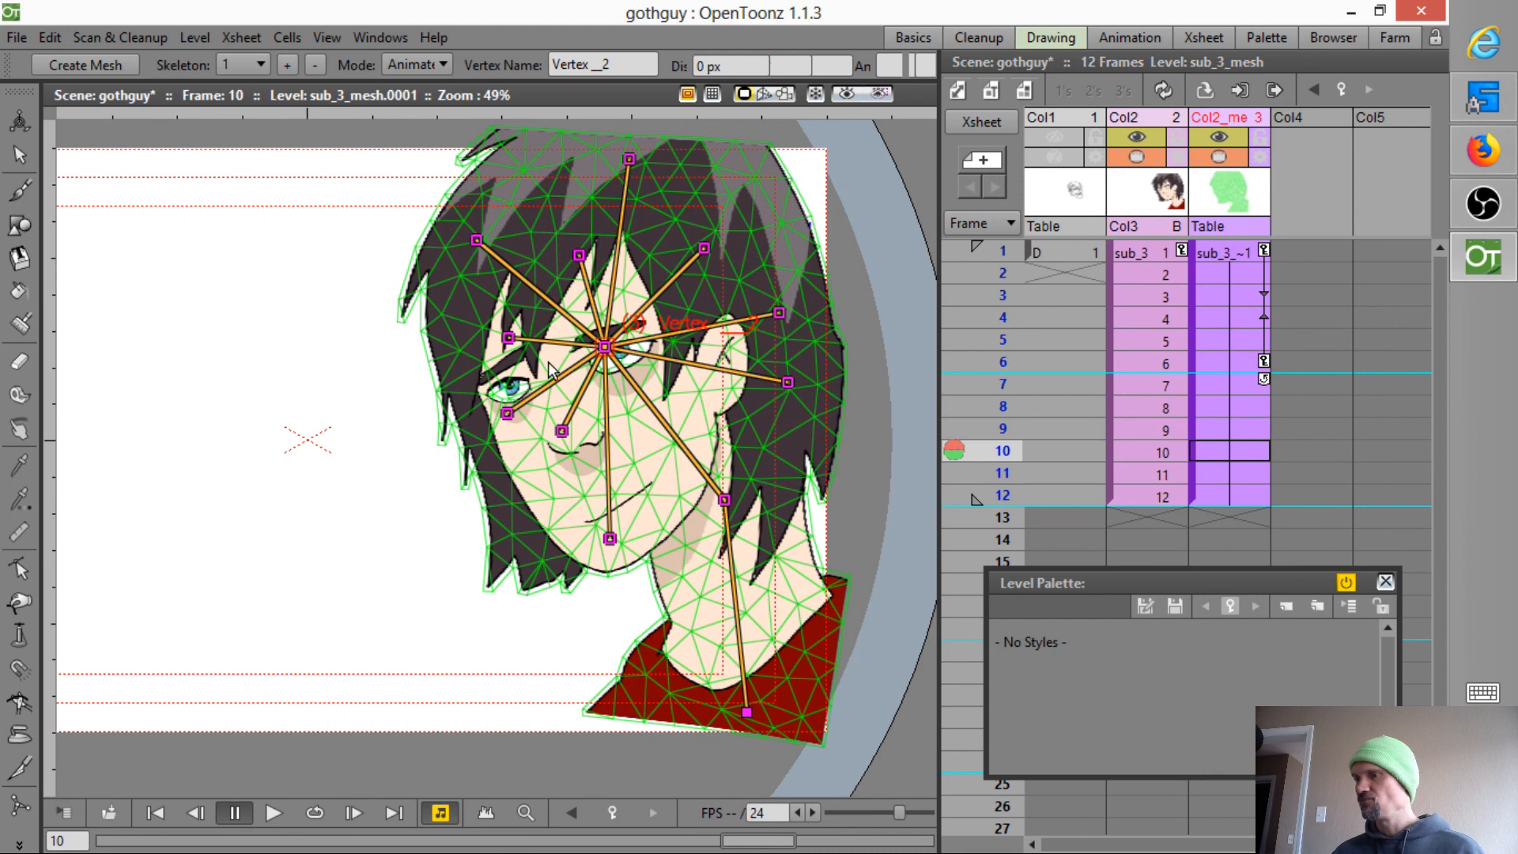
drag(605, 346, 627, 326)
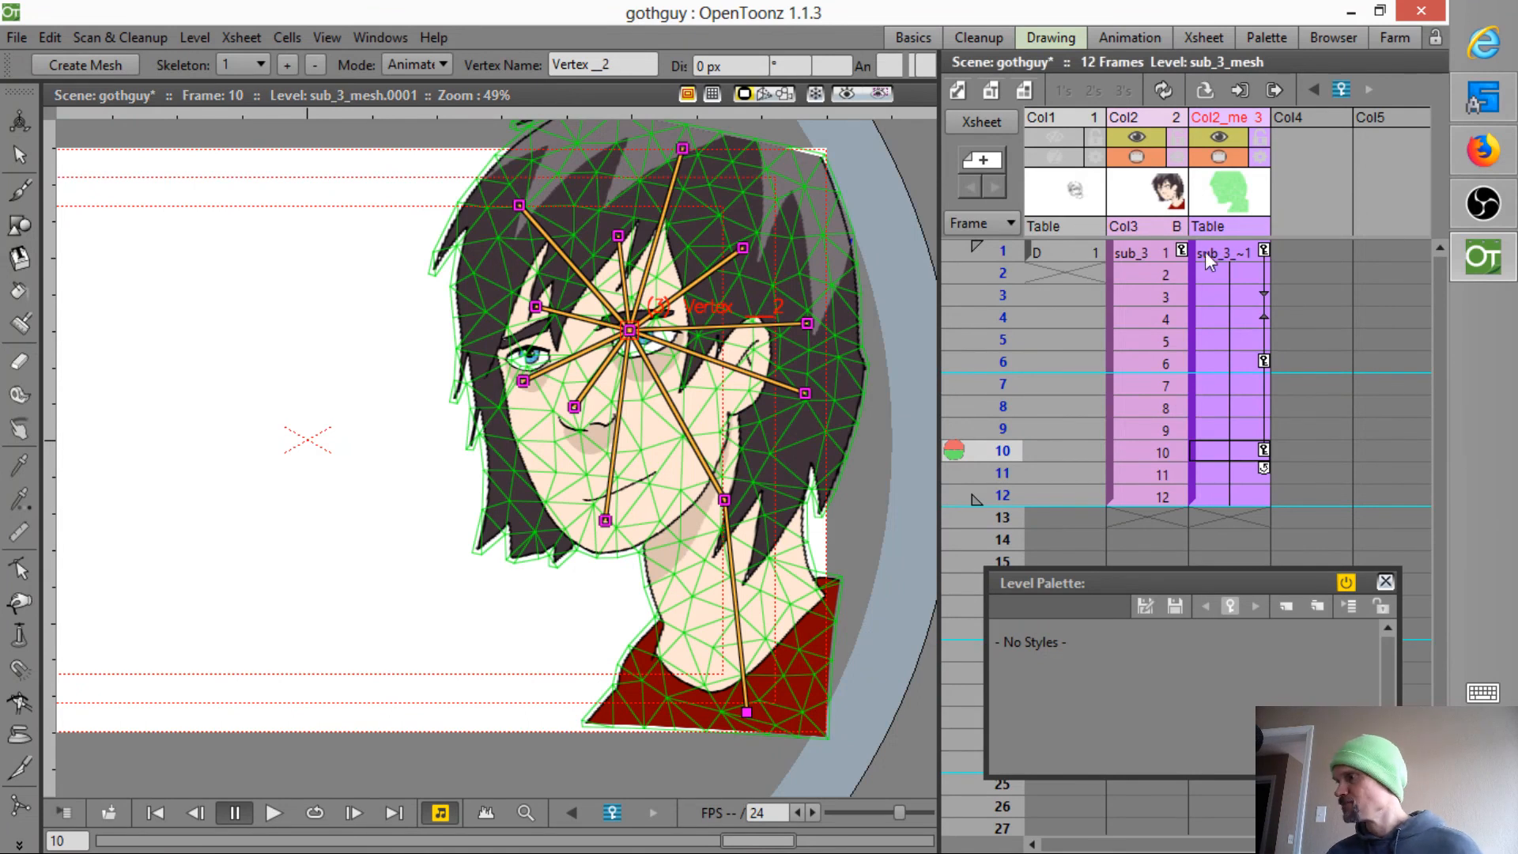
- Hide the mesh overlay in the viewer and preview the sub_3 animation in a loop at 11 fps
click(1218, 157)
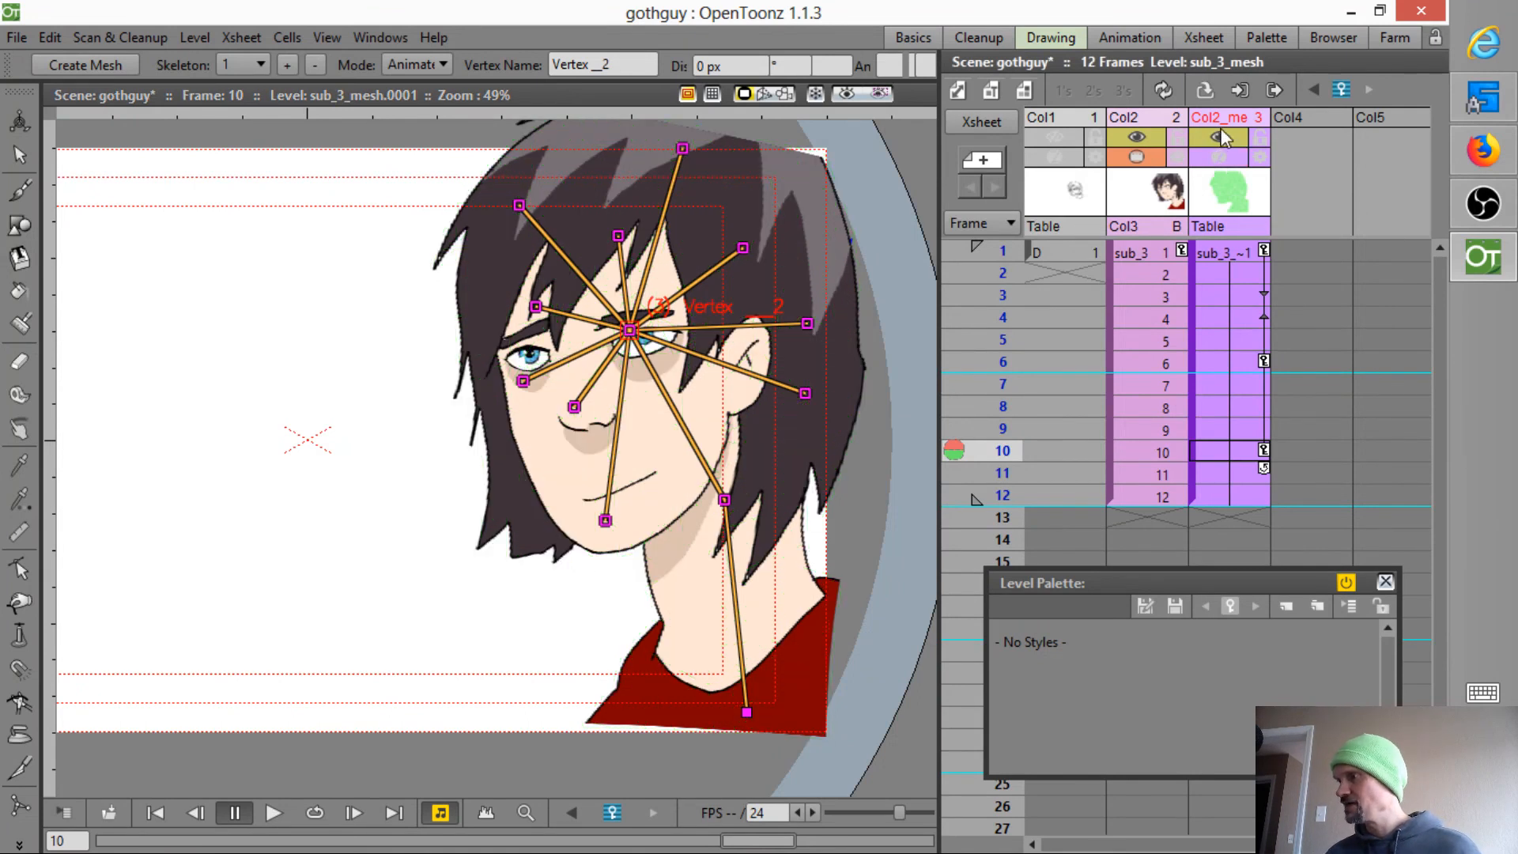
click(1141, 253)
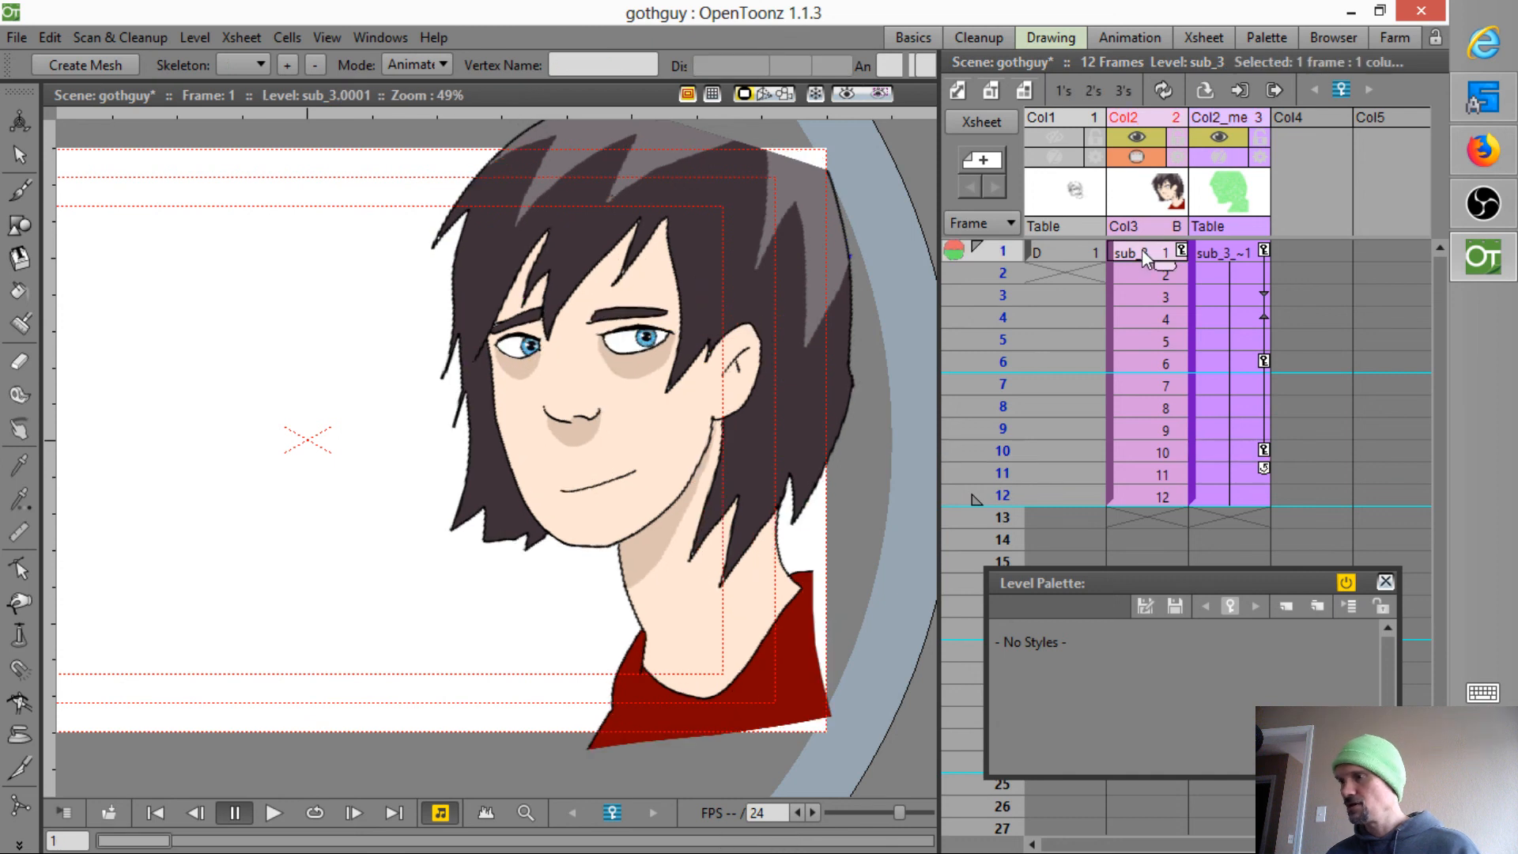
key(l)
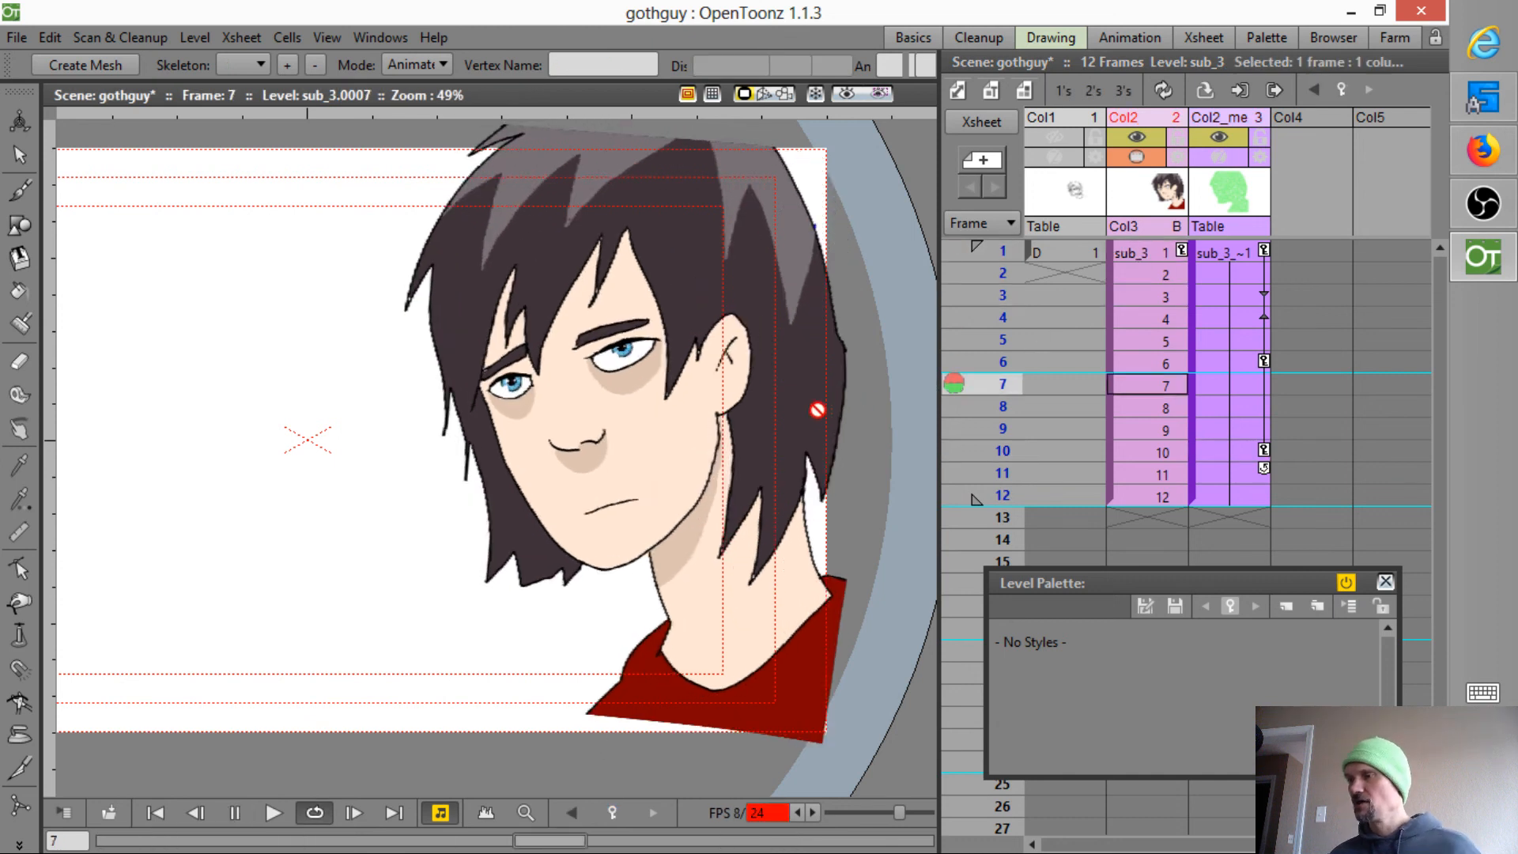
click(847, 93)
drag(898, 814, 886, 813)
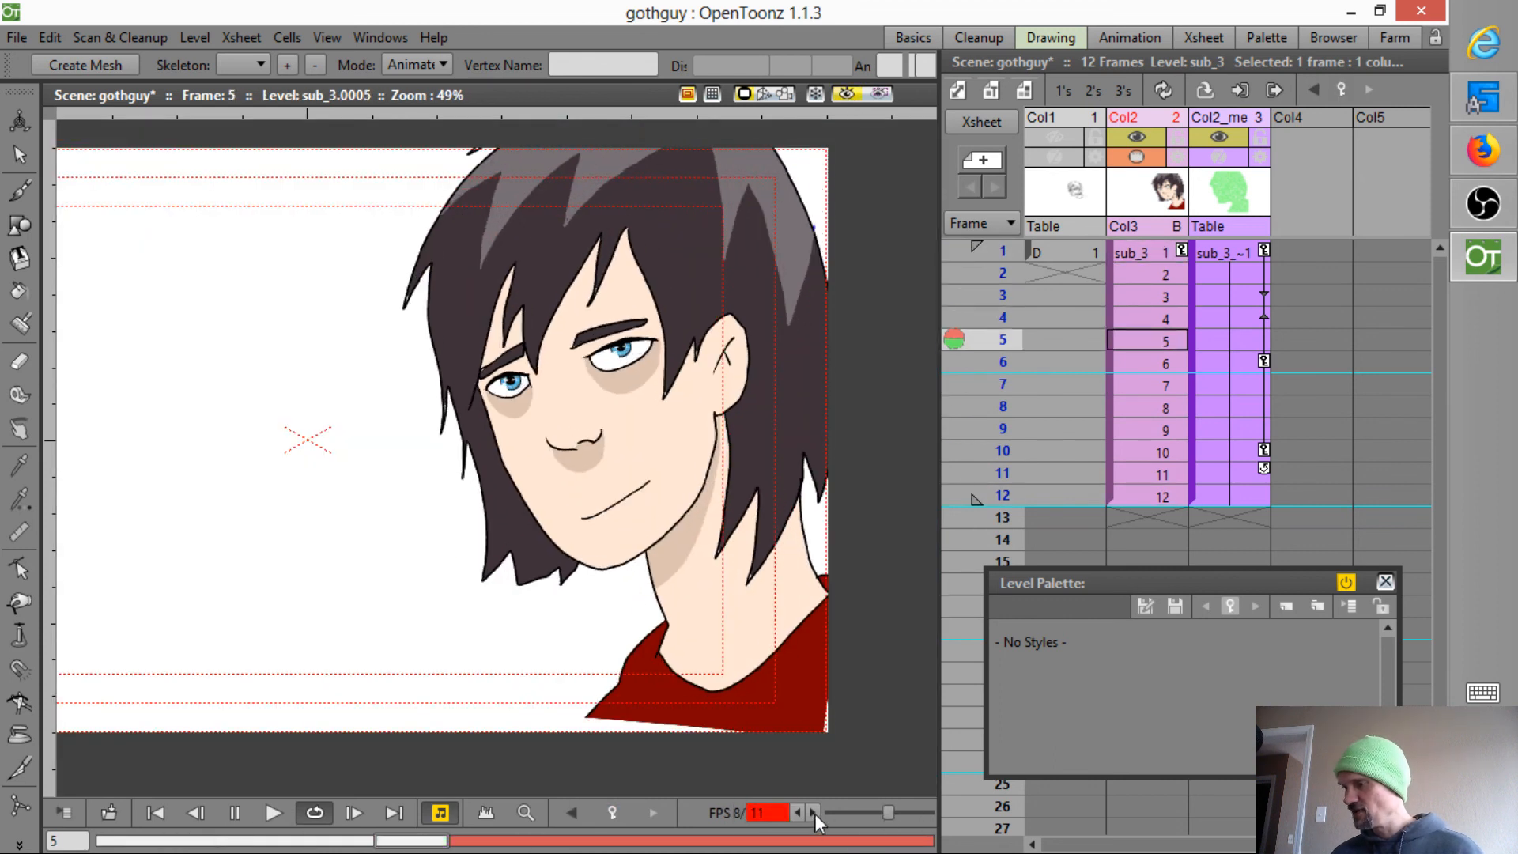